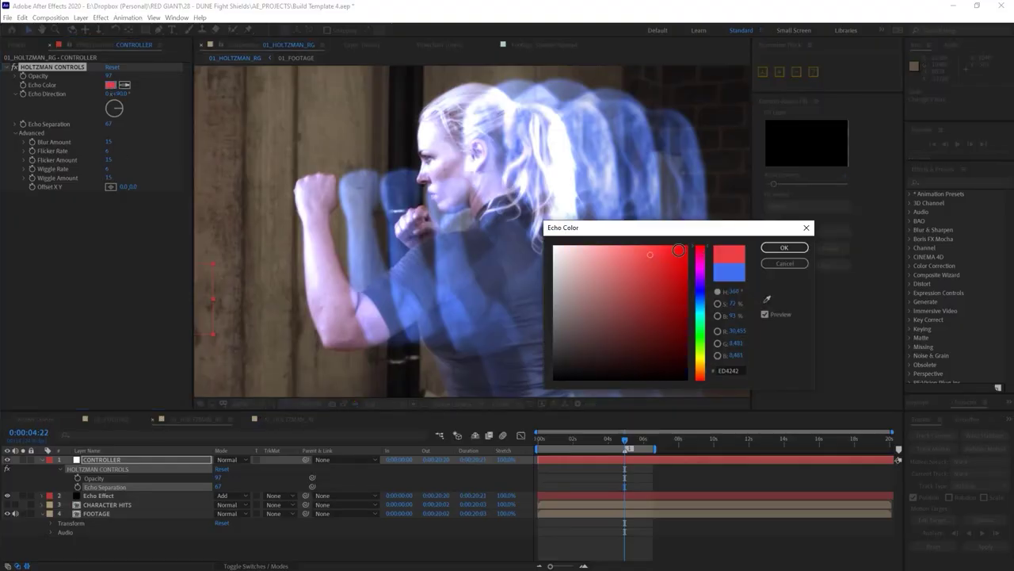
Cancel the red Echo Color preview to keep the echo blue, and show the project's footage and compositions.
click(785, 263)
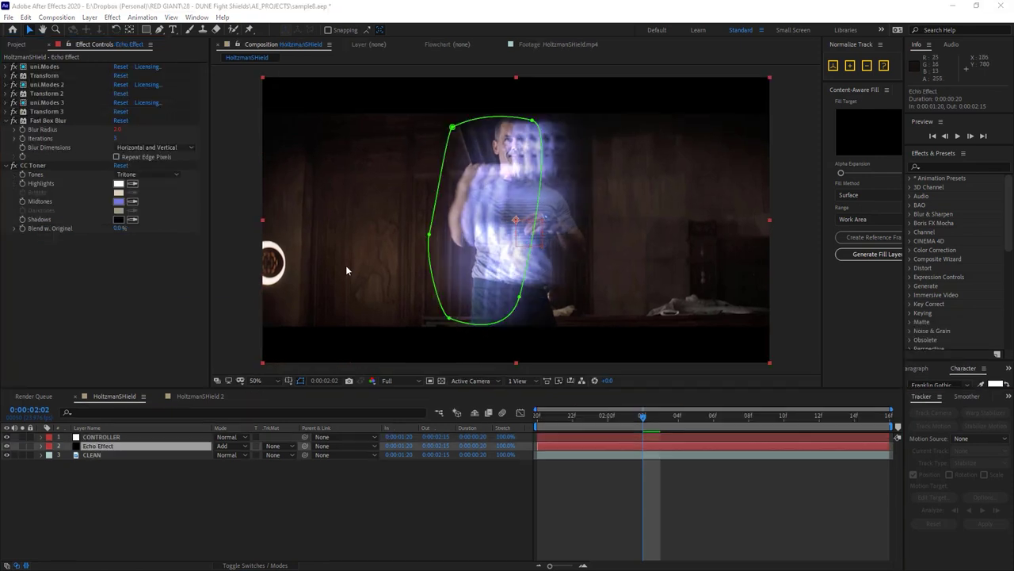
click(18, 44)
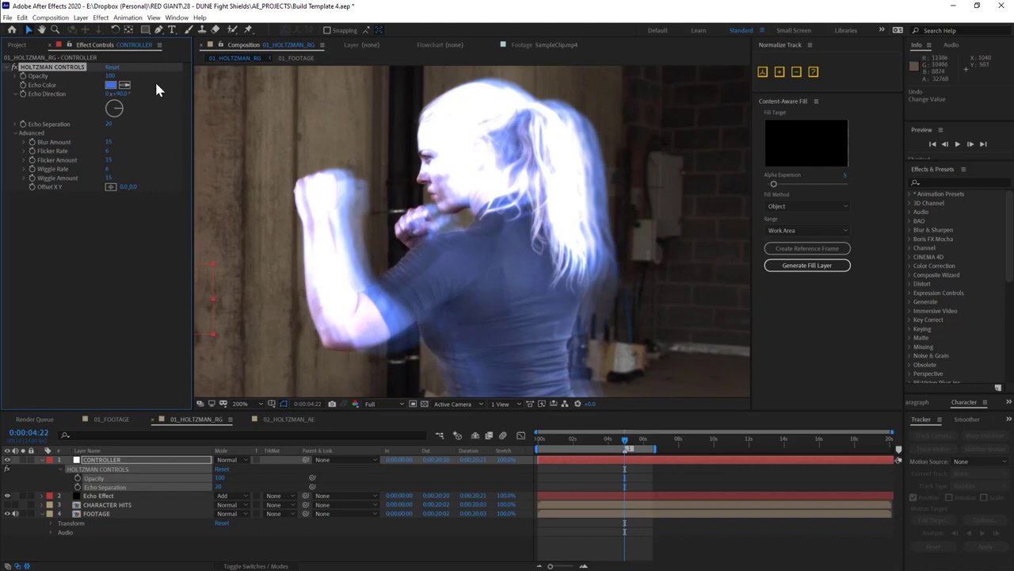
Lower echo Opacity to 97 and raise Echo Separation to 67, then select the Echo Effect layer.
mouse_move(113, 79)
mouse_down()
mouse_move(90, 84)
mouse_move(112, 76)
mouse_up()
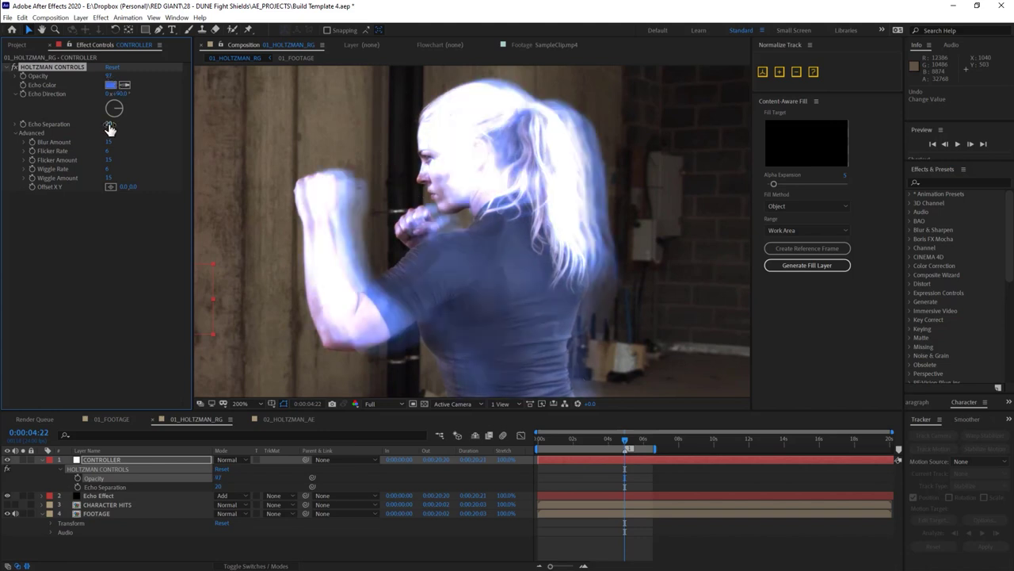
drag(110, 124, 131, 125)
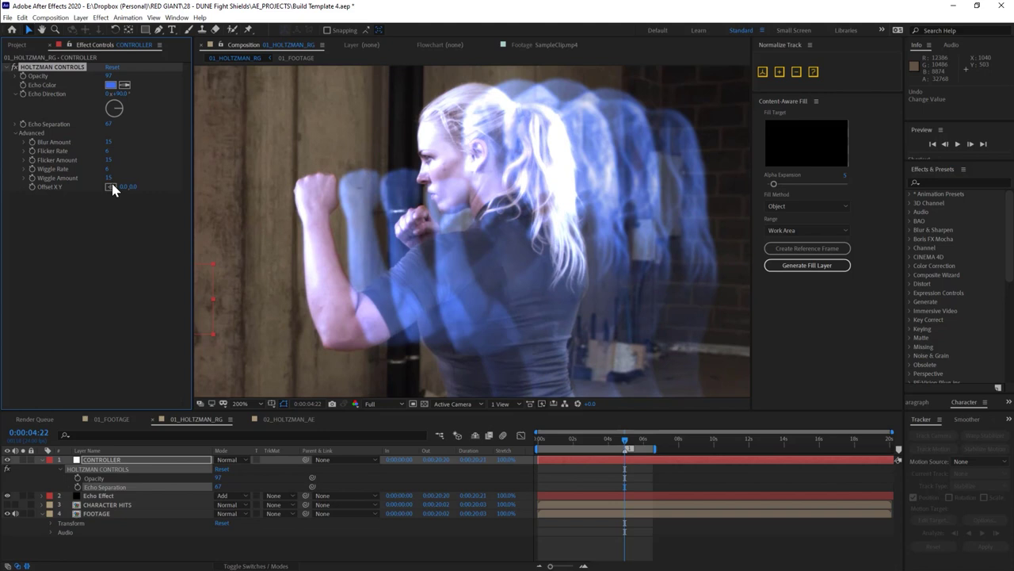
click(103, 108)
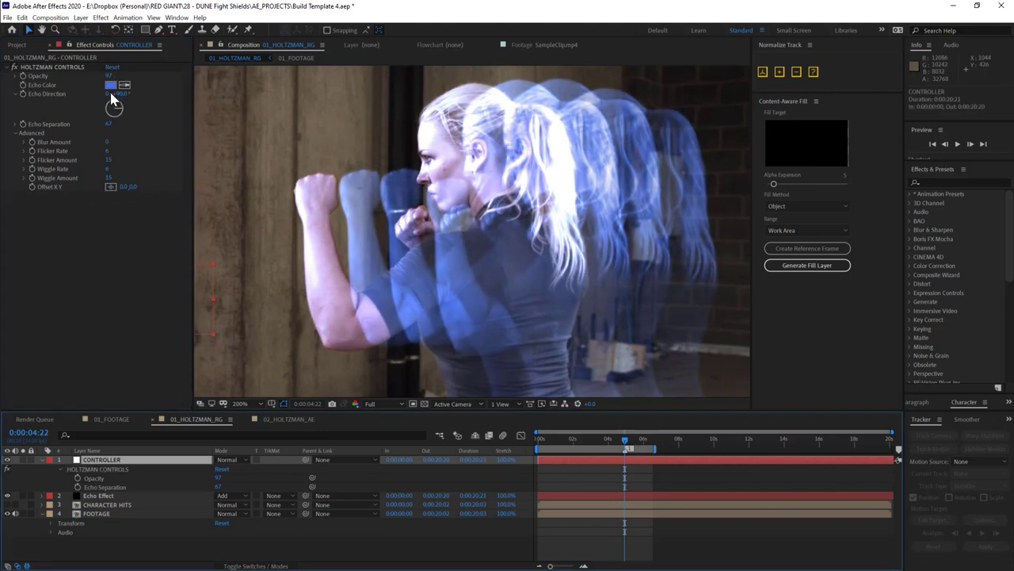
click(113, 497)
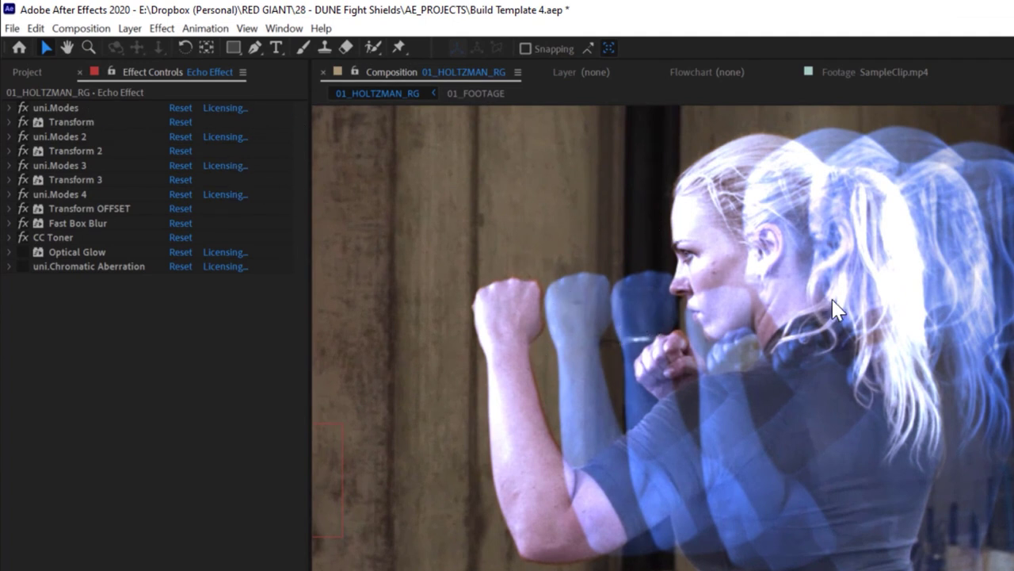
Inspect the Transform effect in the Echo Effect layer's stack, then deselect it.
click(71, 122)
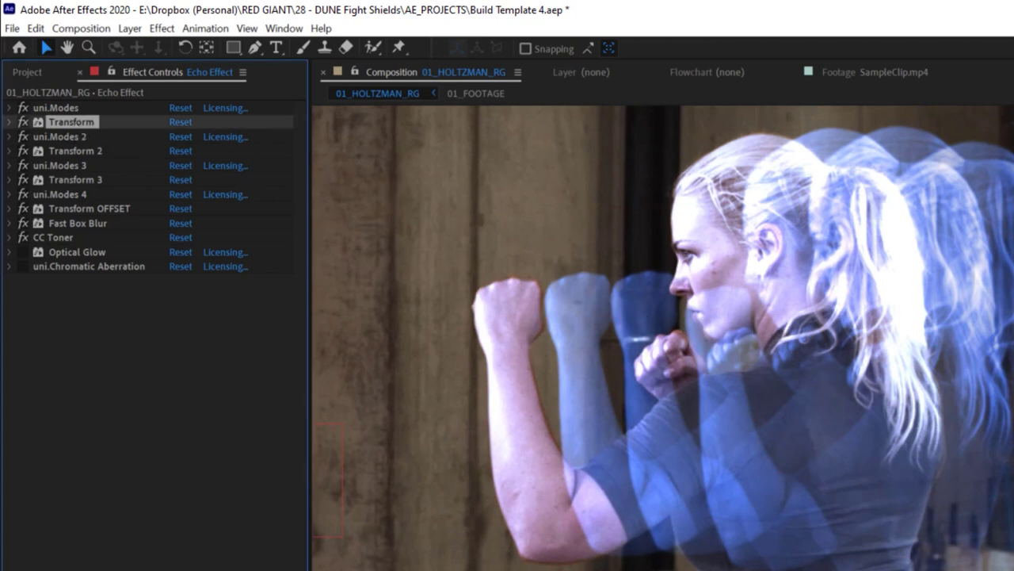
click(231, 221)
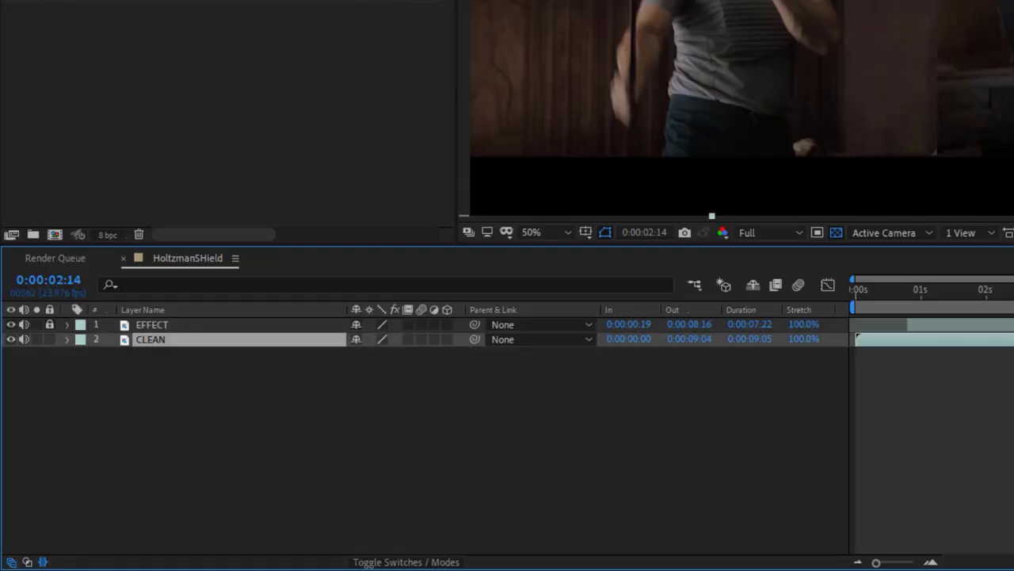
Duplicate the CLEAN layer as CLEAN 2 and set its blend mode to Screen.
key(ctrl+d)
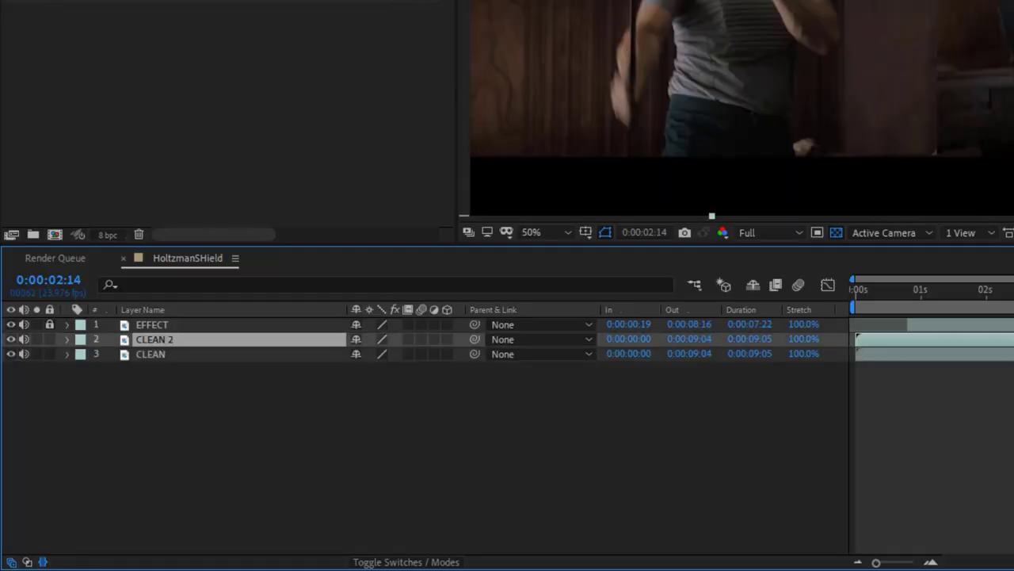
key(F4)
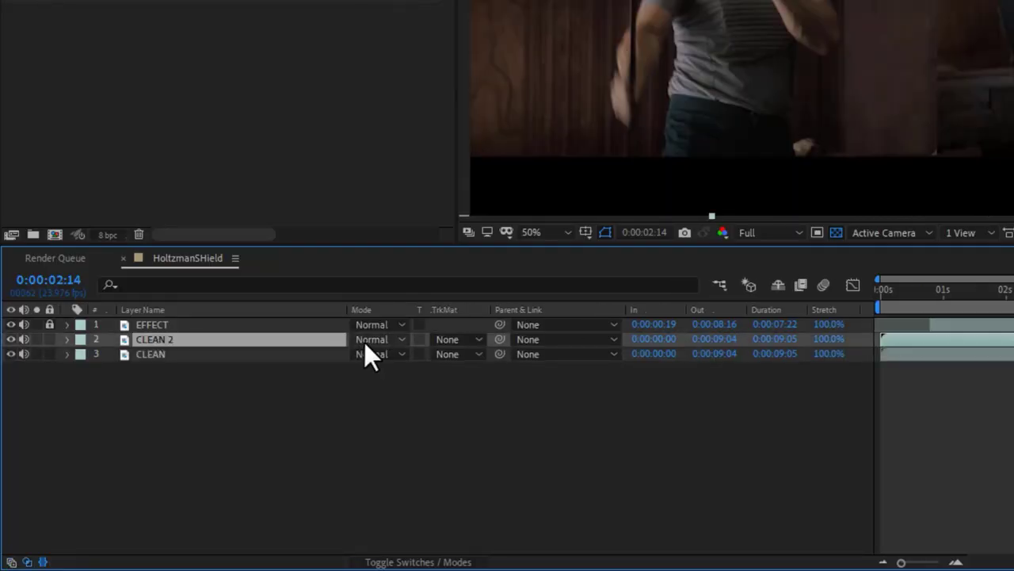
click(393, 339)
click(501, 31)
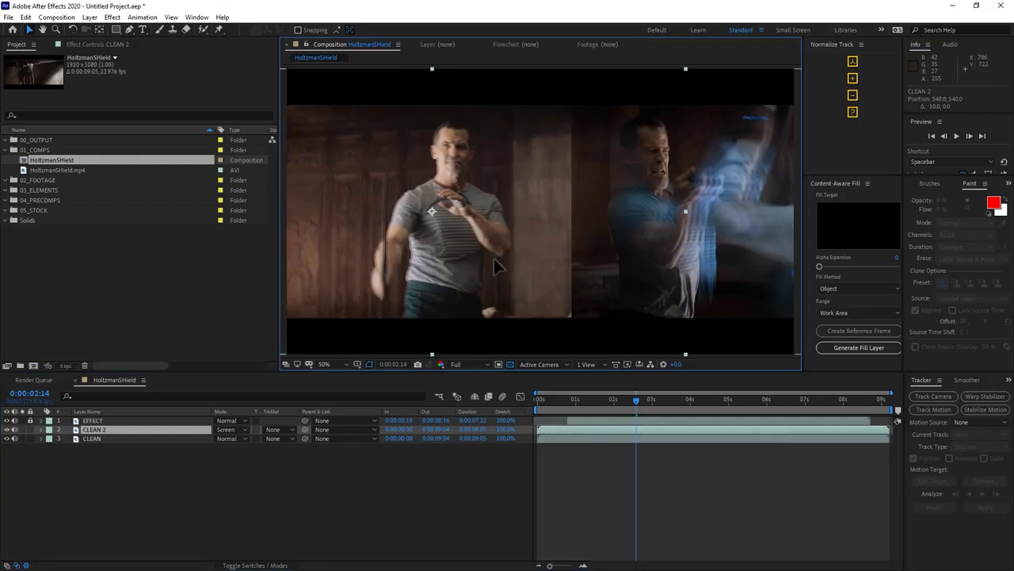
Add Levels and a CC Toner with a blue midtone sampled from the footage to CLEAN 2.
click(111, 17)
mouse_move(140, 167)
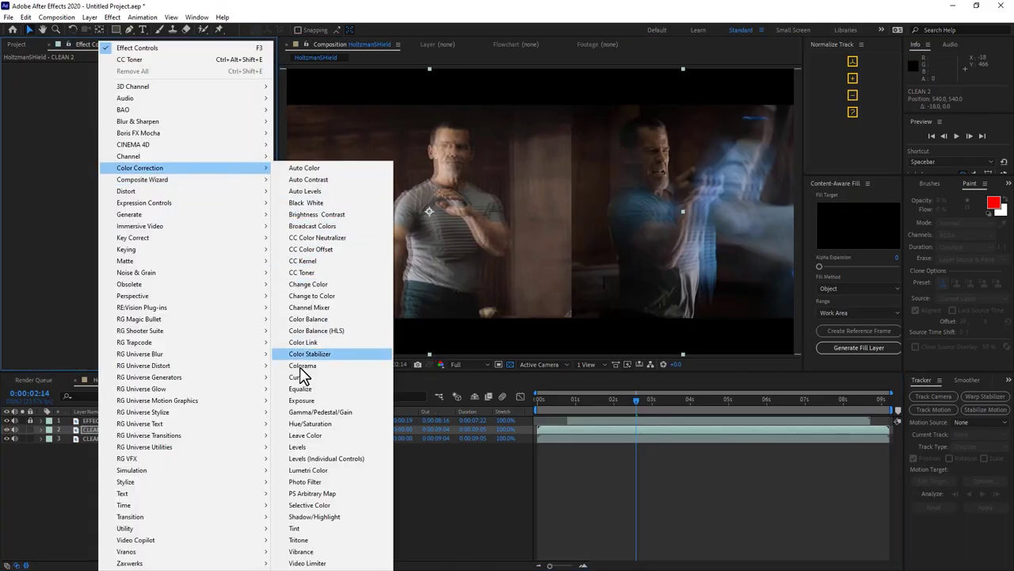
click(334, 446)
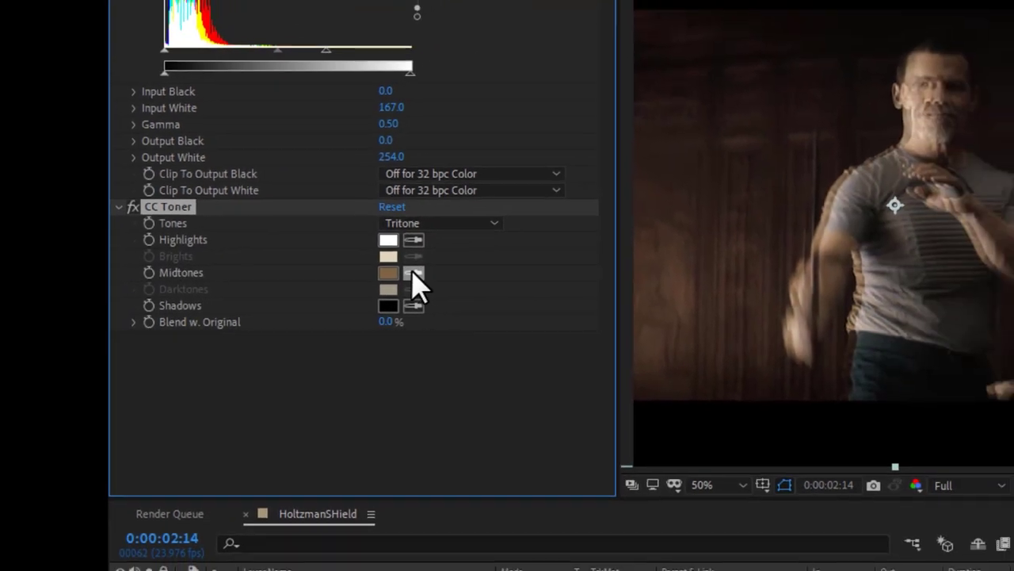
click(499, 265)
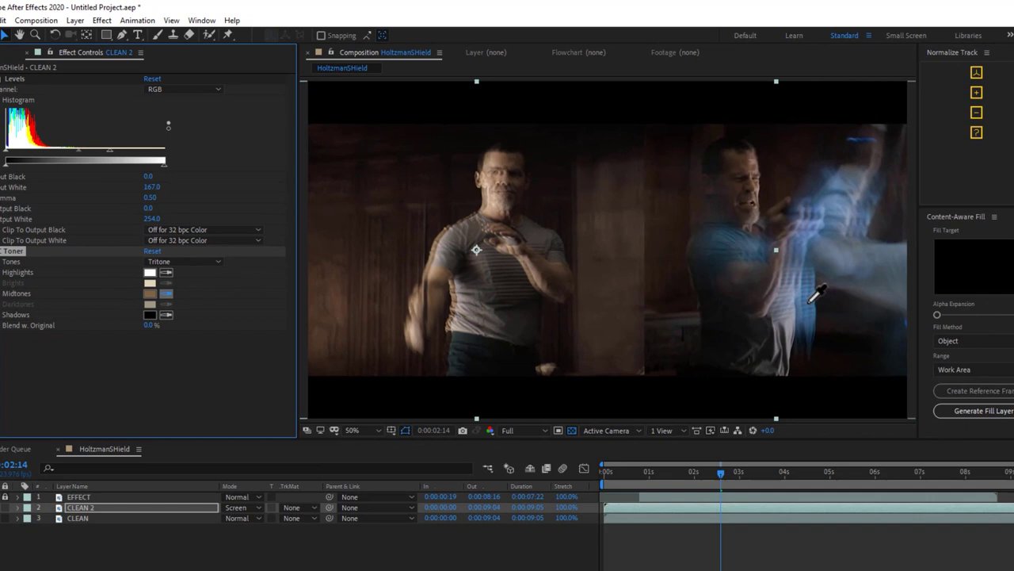
Add Fast Box Blur to CLEAN 2 with a Blur Radius of 2.0.
right_click(46, 407)
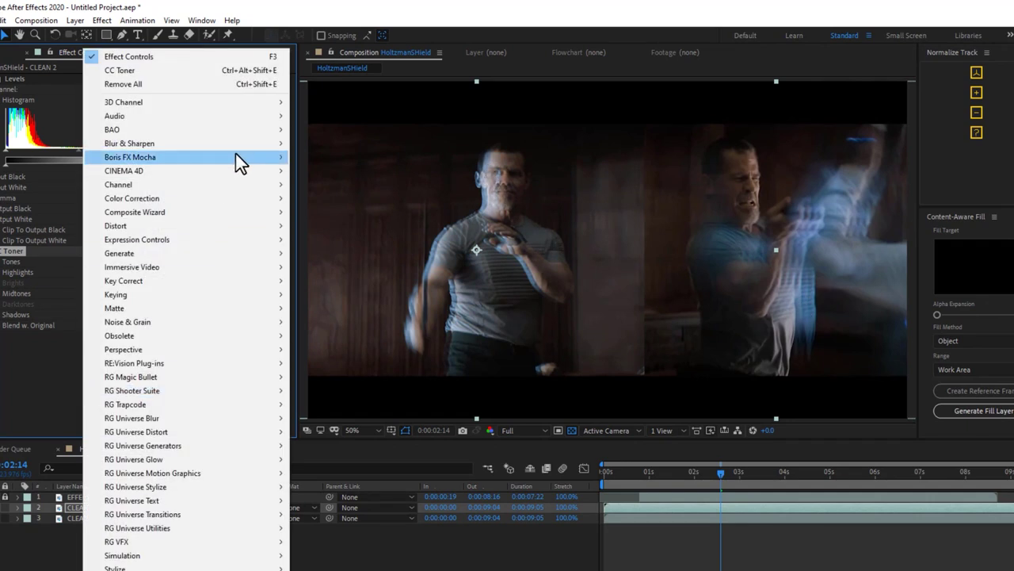
mouse_move(230, 140)
click(325, 281)
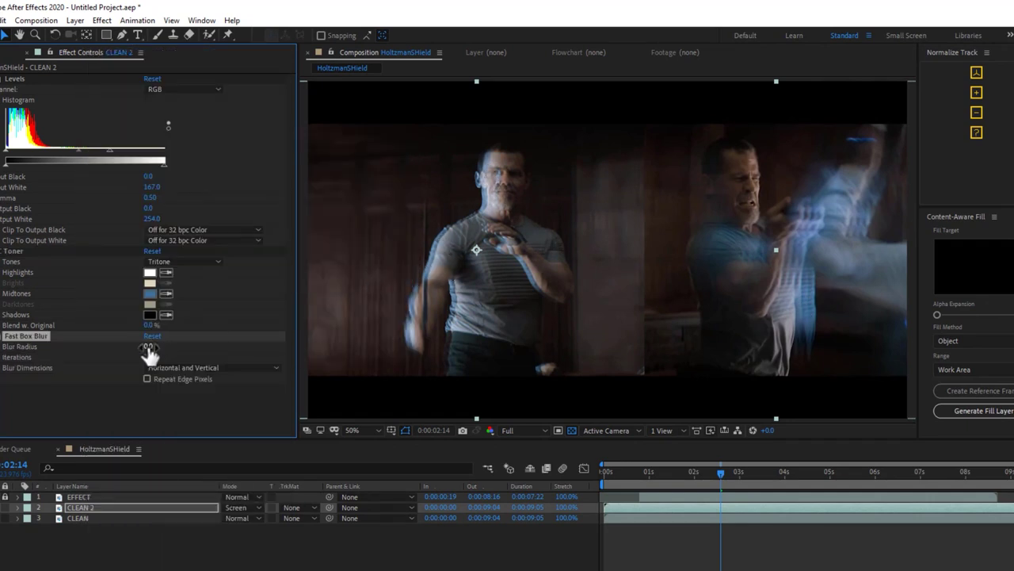
text(1)
key(Return)
drag(146, 359, 153, 353)
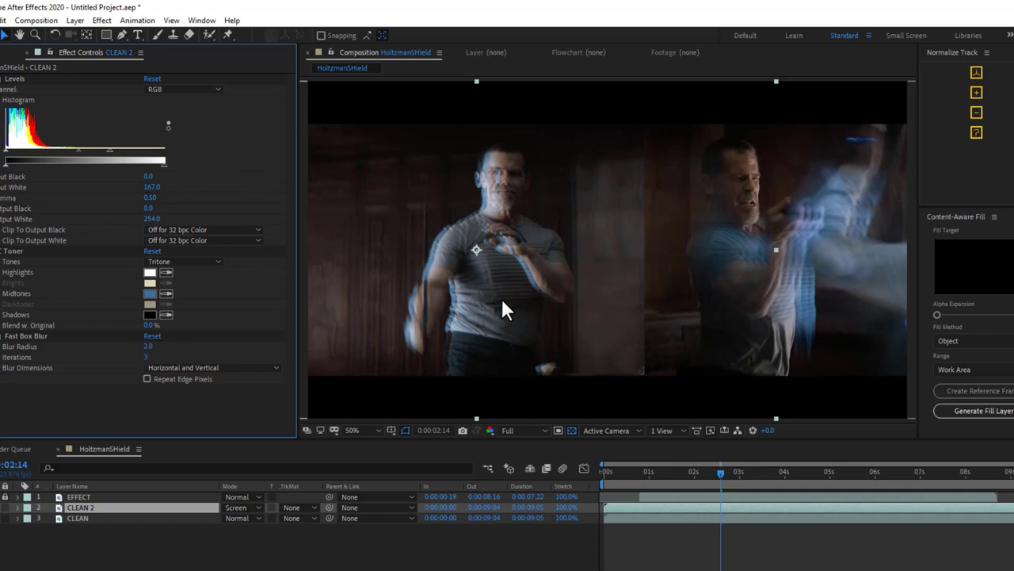
Draw a closed pen mask around the left man on CLEAN 2, down to his chest.
key(g)
click(518, 144)
click(499, 142)
click(450, 213)
click(404, 285)
click(400, 361)
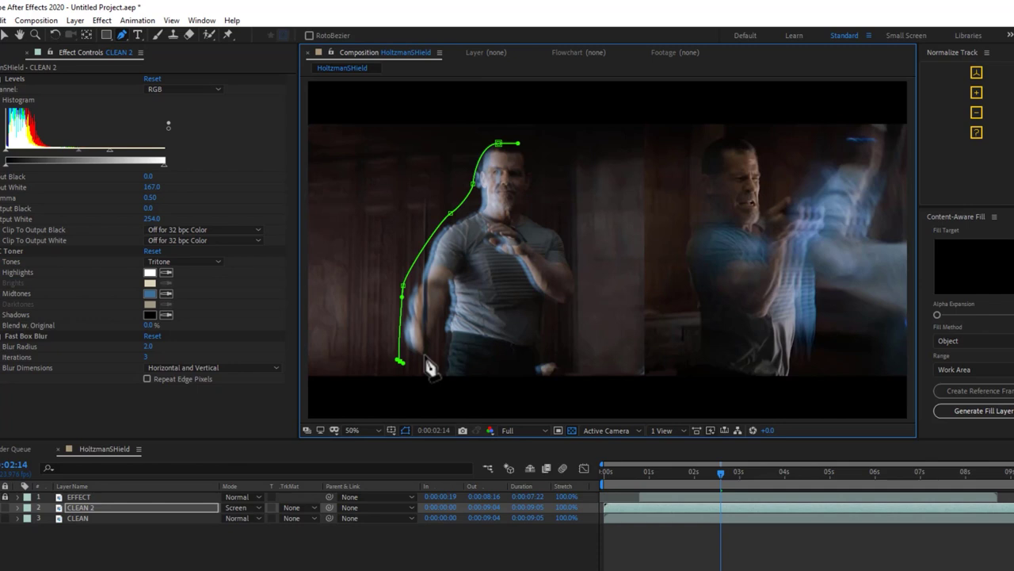
click(505, 359)
click(552, 303)
click(518, 143)
drag(518, 143, 520, 205)
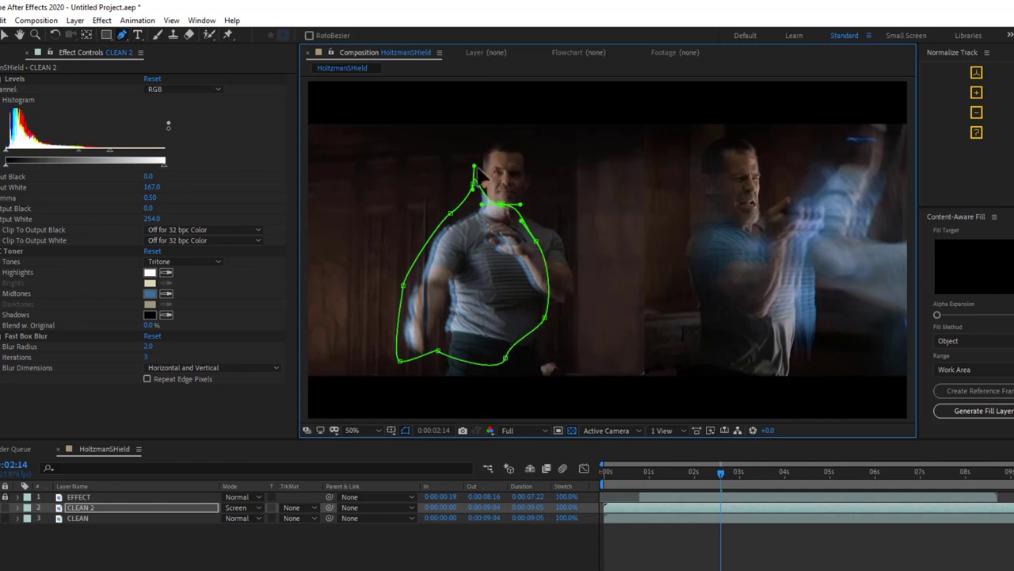
Feather the mask to 138 pixels and refine its upper-left, neck and bottom points.
key(f)
drag(248, 535, 270, 535)
drag(473, 184, 473, 164)
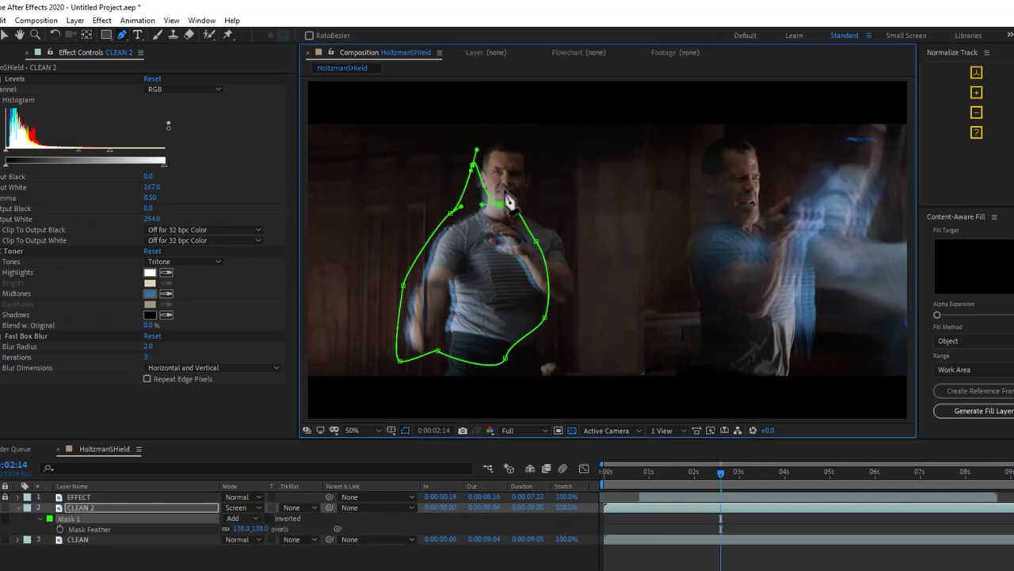
drag(501, 205, 507, 204)
drag(438, 350, 441, 376)
key(v)
double_click(497, 272)
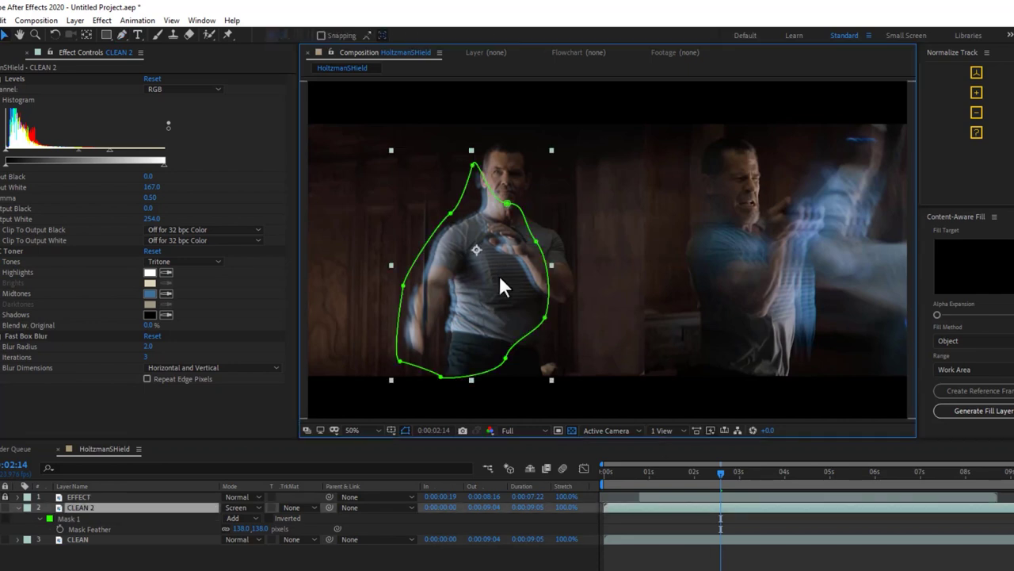
Duplicate into CLEAN 3 and CLEAN 4, shifting each copy's mask about 10–12 px.
key(ctrl+d)
drag(497, 272, 490, 278)
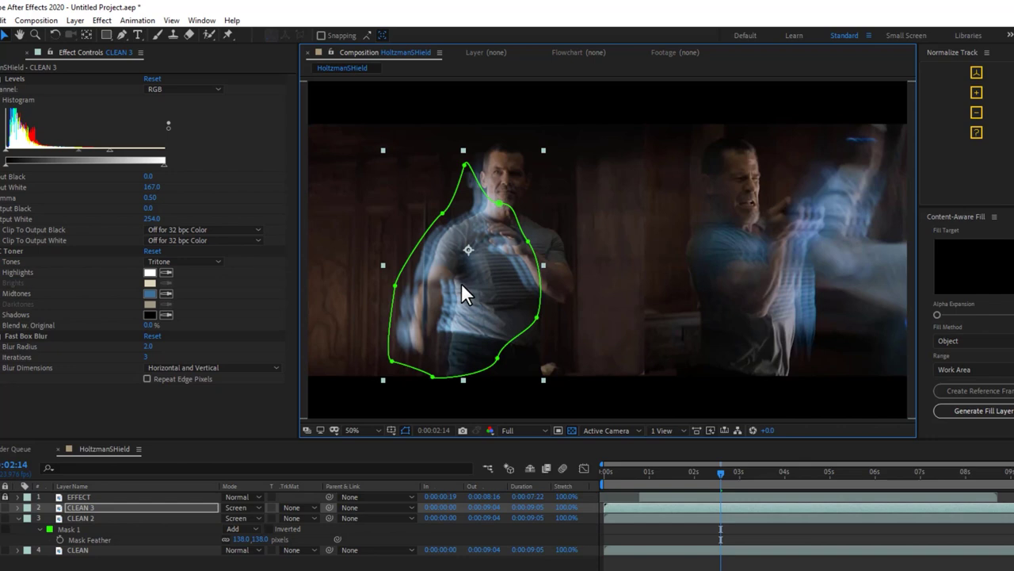
key(ctrl+d)
mouse_move(462, 284)
mouse_down()
mouse_move(452, 287)
mouse_move(465, 288)
mouse_up()
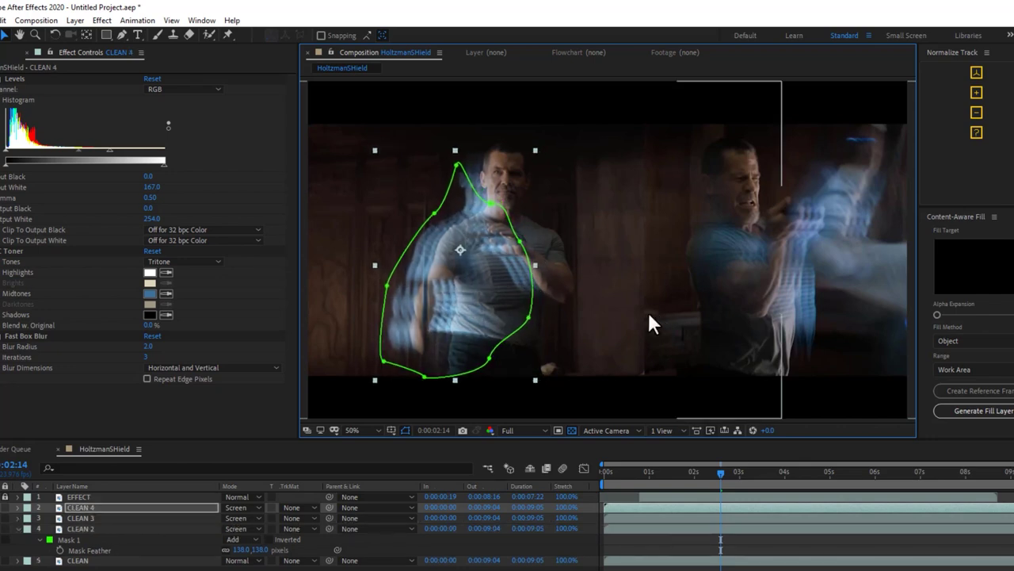
Review the CLEAN 2 and 3 effects and check the ghosts at frame 02:14 with masks hidden.
click(110, 516)
click(110, 528)
scroll(657, 336, up, 2)
key(h)
drag(657, 335, 628, 133)
key(v)
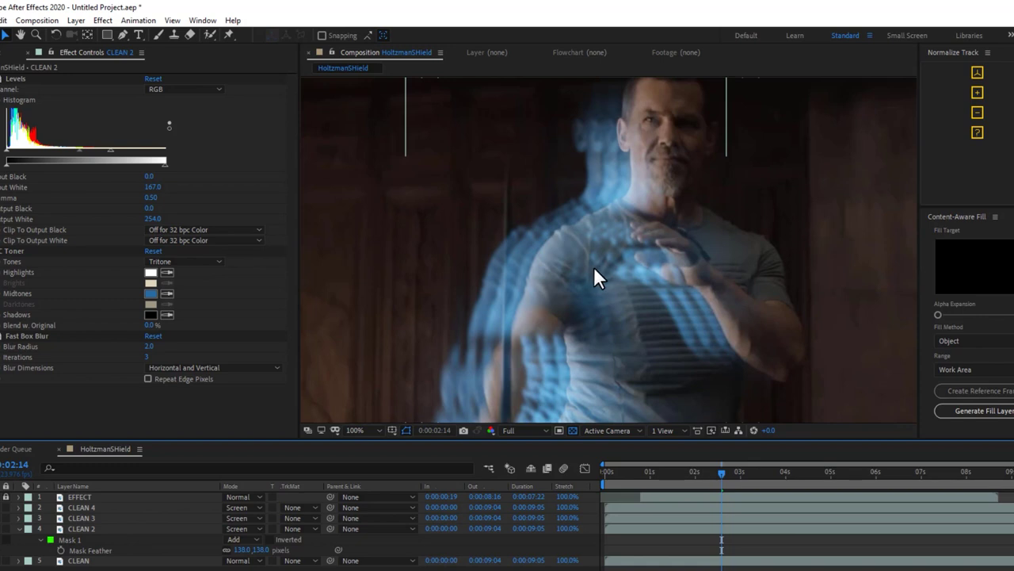
scroll(621, 255, down, 2)
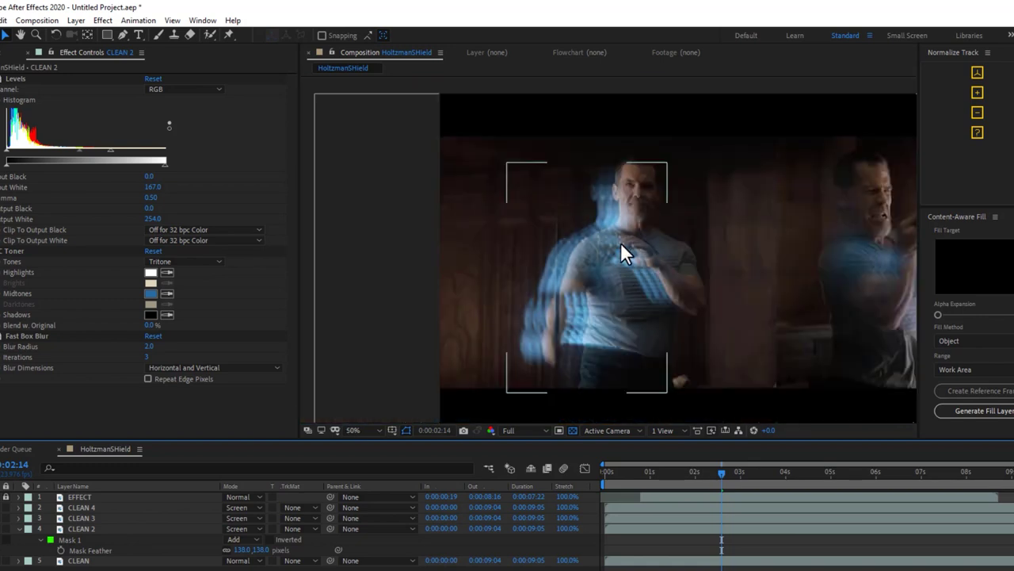
scroll(725, 493, up, 5)
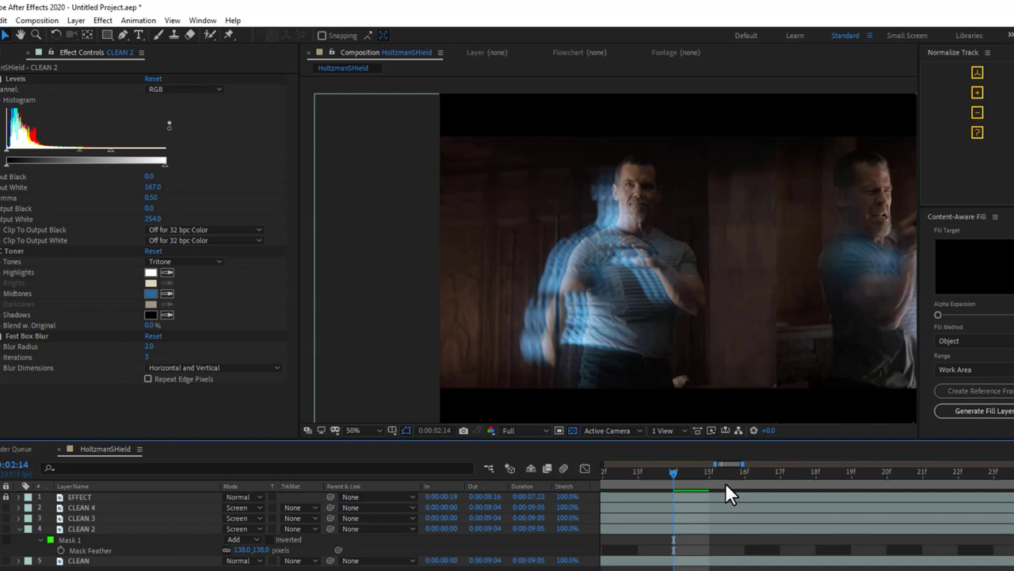
click(697, 472)
click(681, 472)
scroll(690, 283, down, 2)
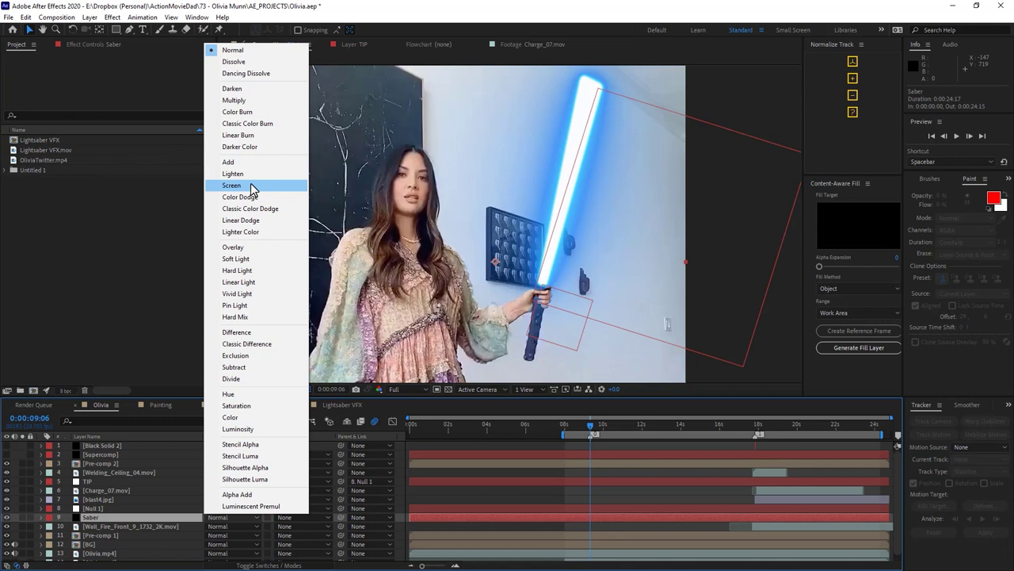
Switch the Saber layer to the Add blend mode and scrub back to 0:00:09:05.
click(252, 187)
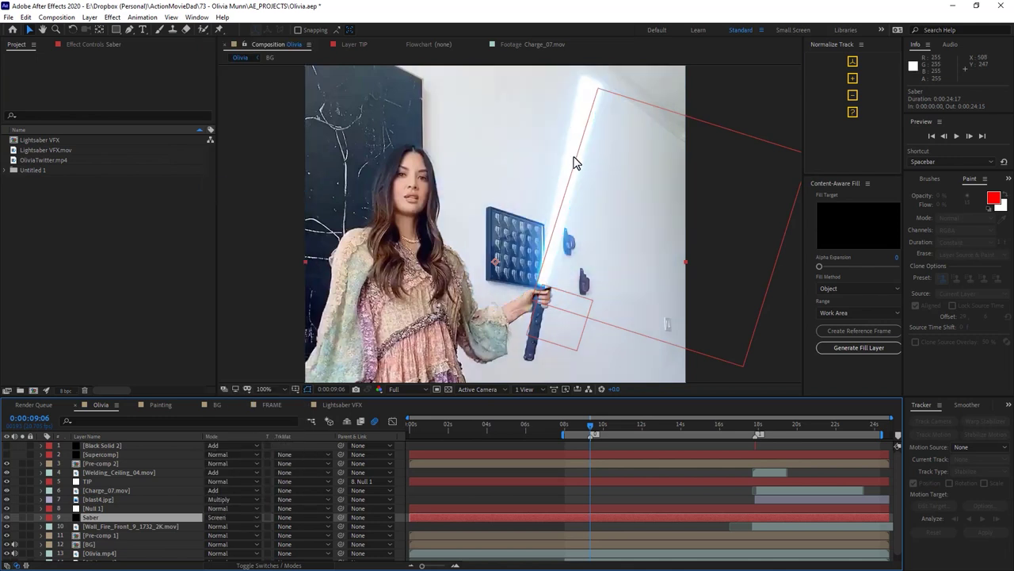
drag(598, 162, 582, 191)
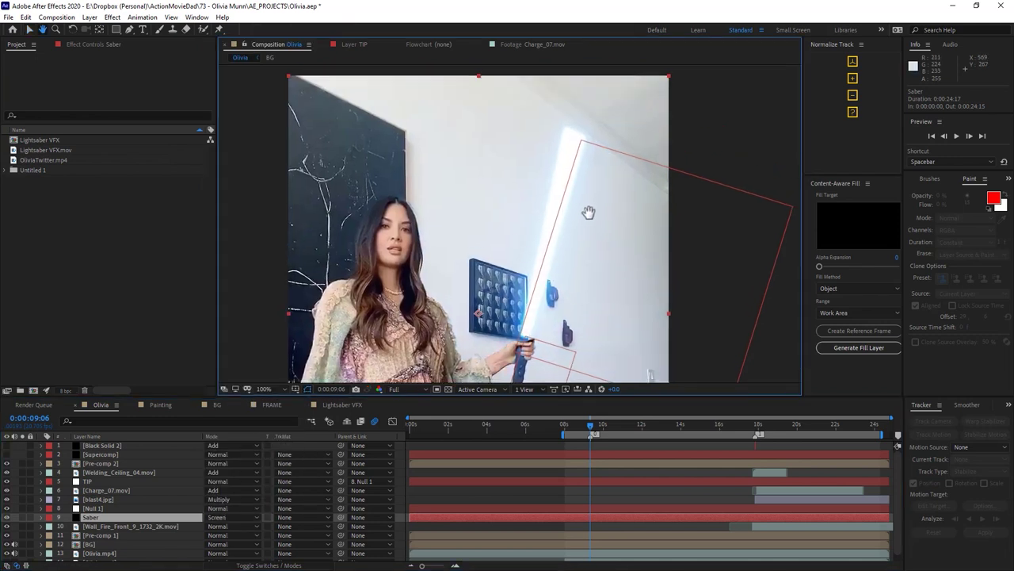
click(226, 518)
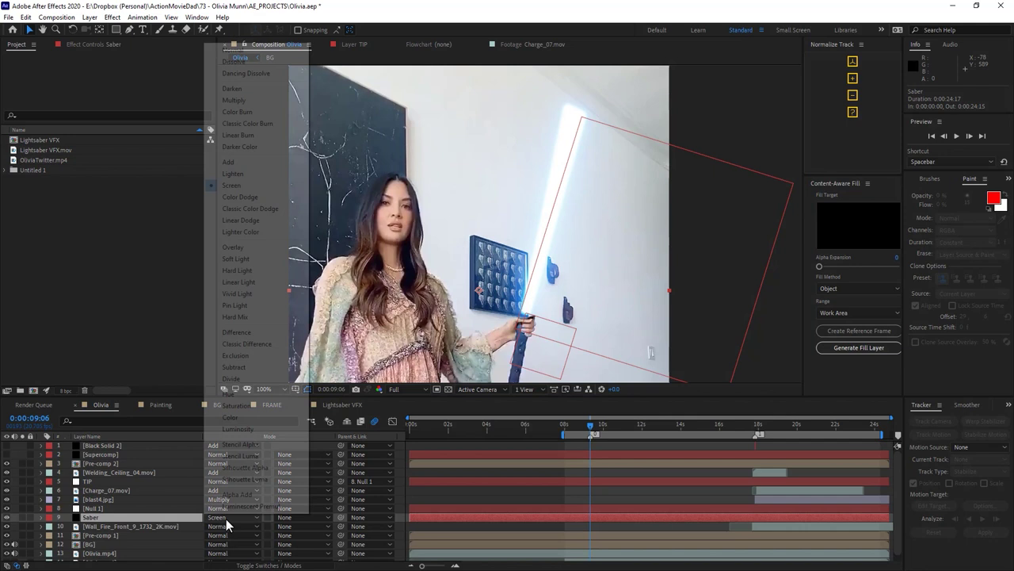
click(239, 165)
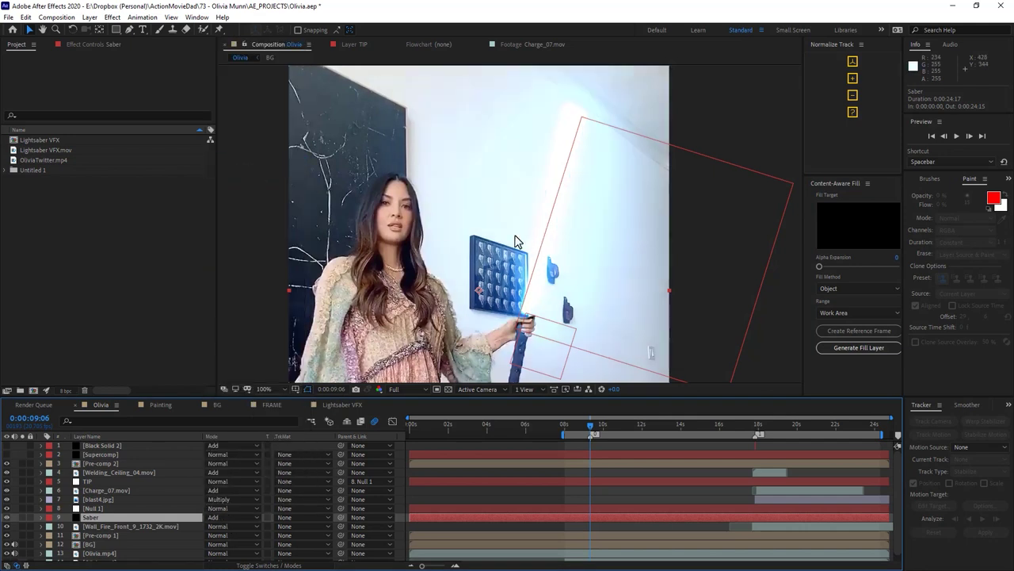
drag(602, 429, 591, 433)
Solo and unsolo the Saber and Wall_Fire layers to inspect them, panning the composition view.
click(23, 517)
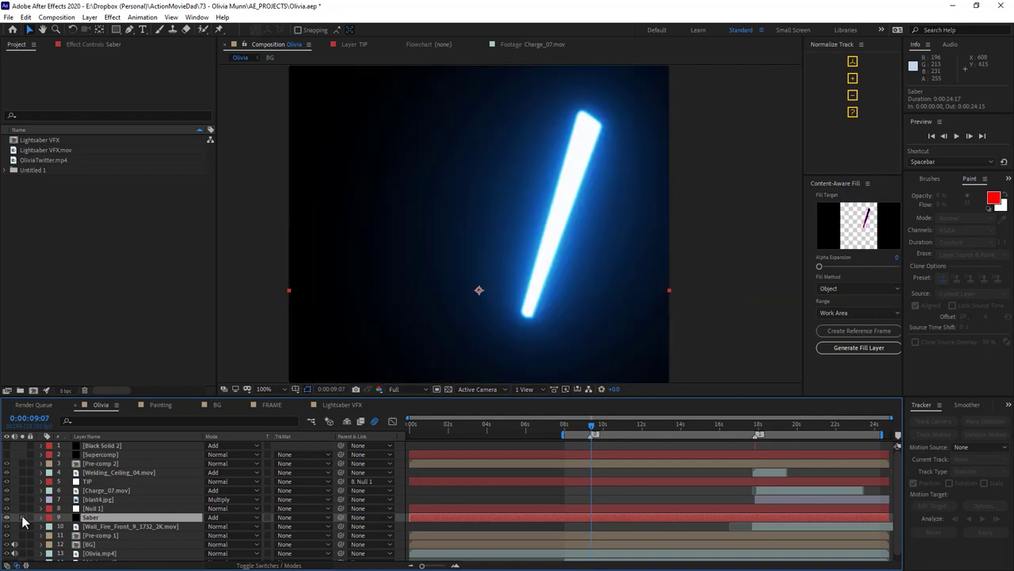
click(23, 517)
click(23, 516)
click(23, 517)
click(23, 526)
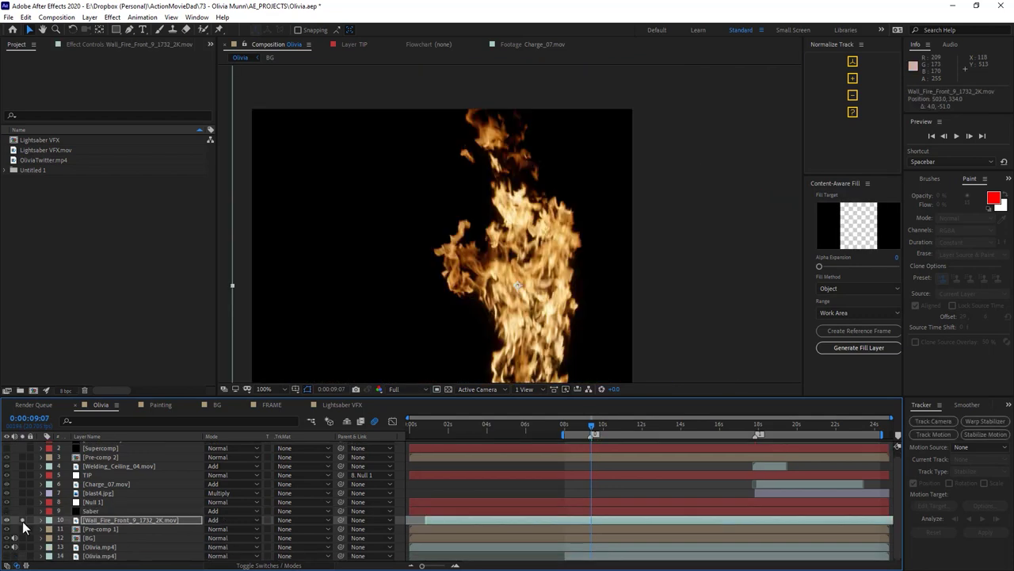
click(23, 526)
drag(341, 332, 303, 376)
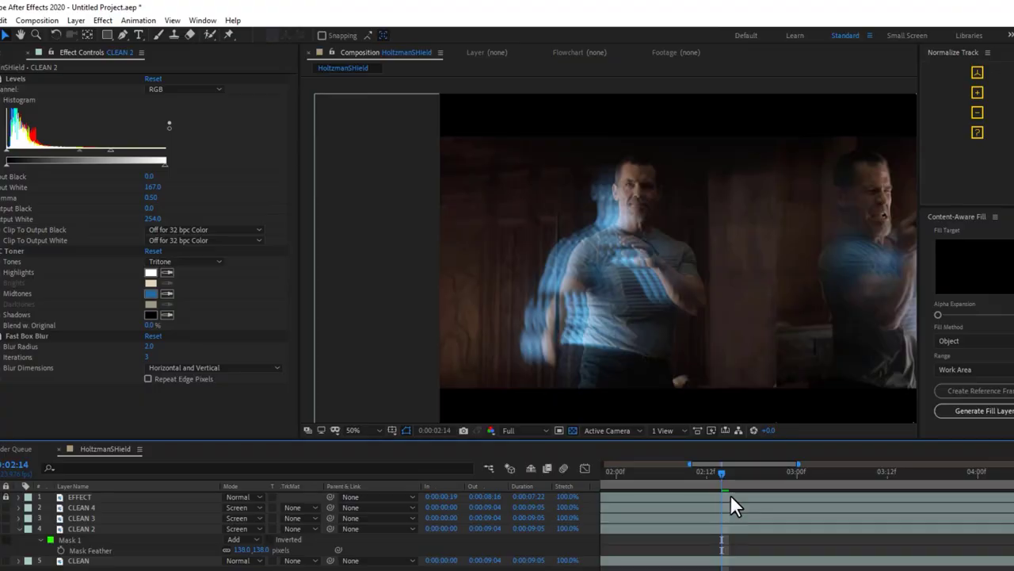
drag(730, 493, 703, 479)
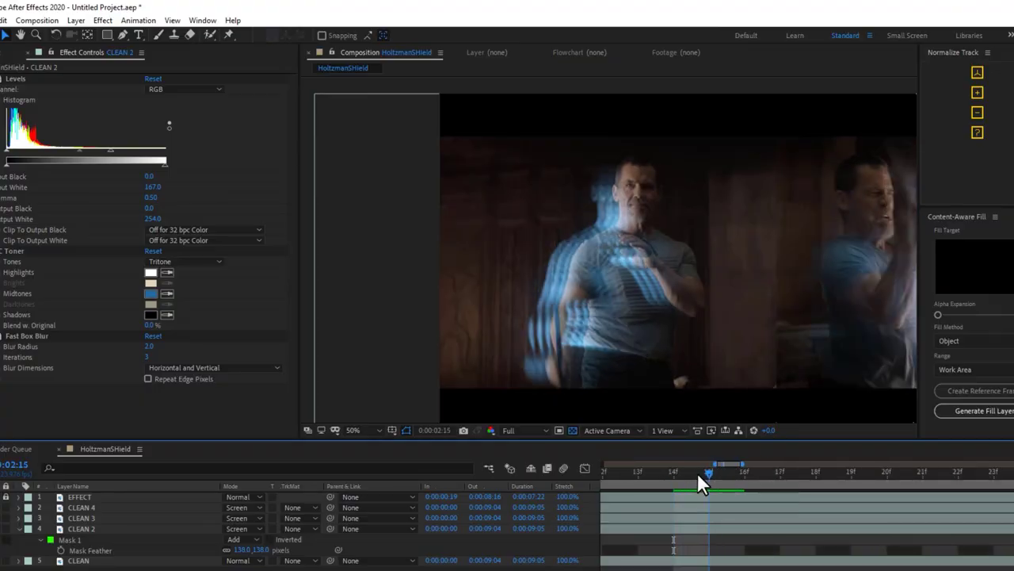
Scrub the source clip to 0:00:04:09 and back to 0:00:03:13, viewing at 100% then 50%.
scroll(691, 284, down, 2)
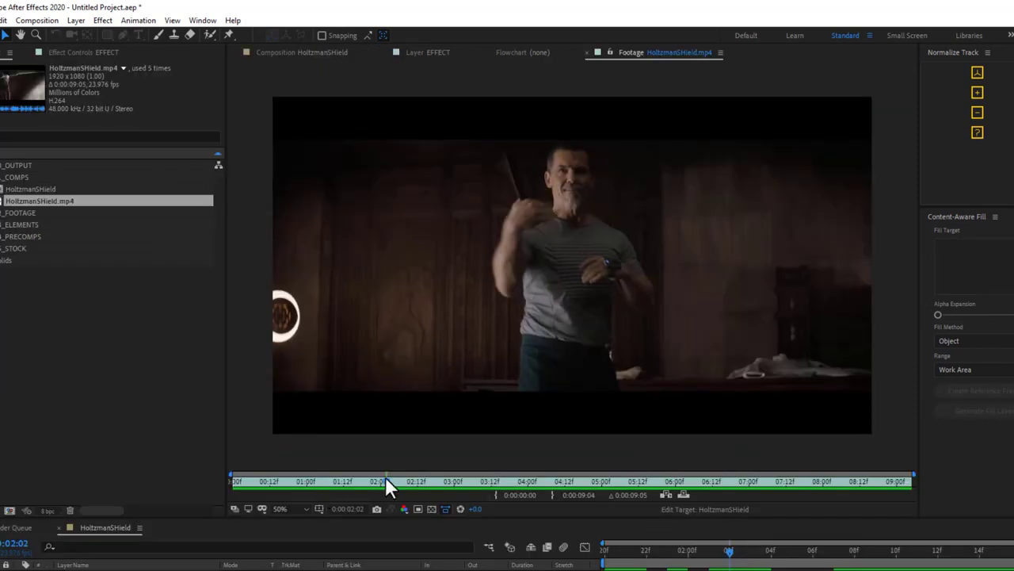
drag(387, 477, 508, 468)
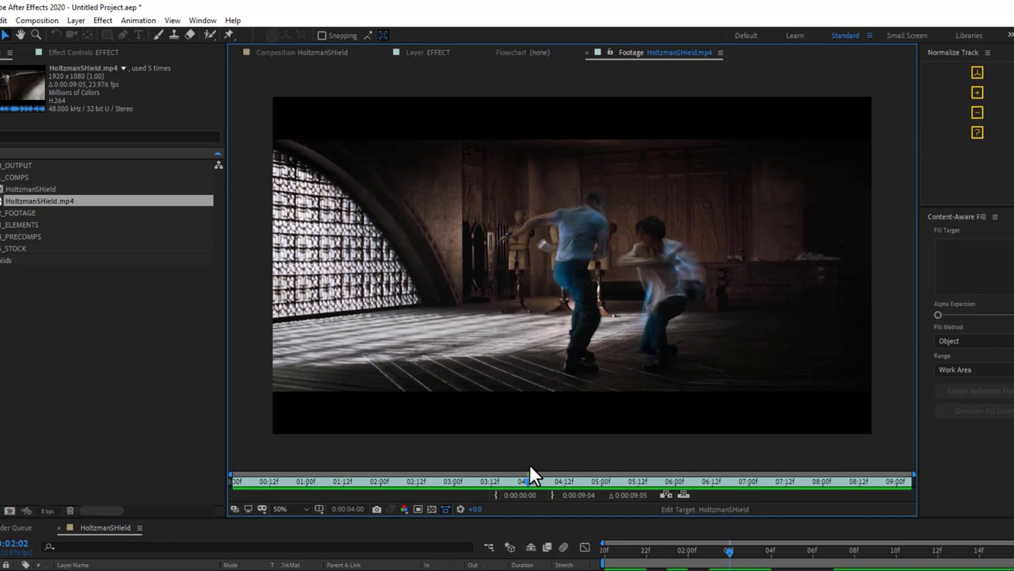
drag(530, 466, 563, 452)
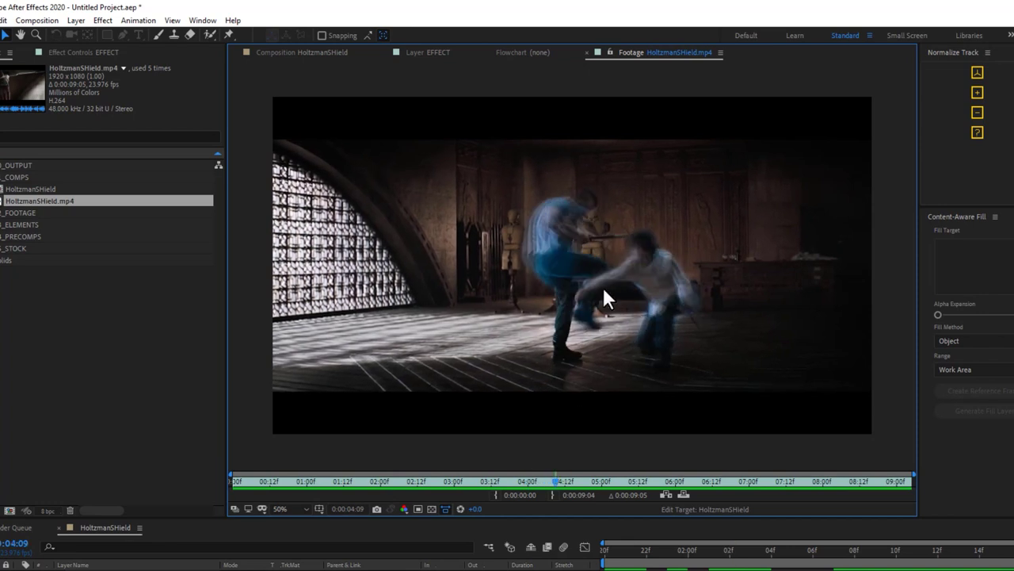
key(slash)
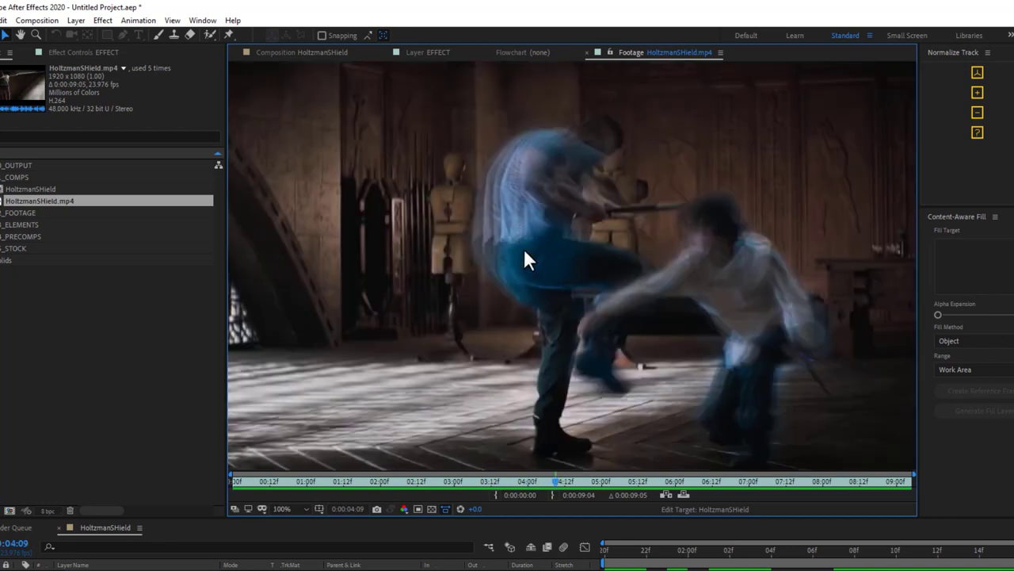
drag(580, 484, 513, 479)
key(comma)
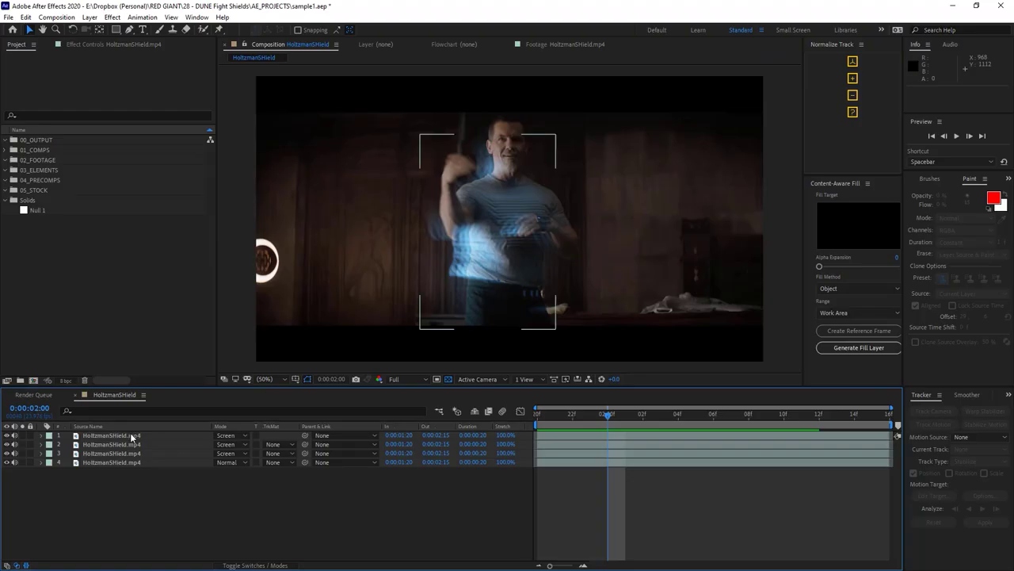
Add a wiggle(20,25) expression to the top clip layer's Position.
click(132, 436)
key(p)
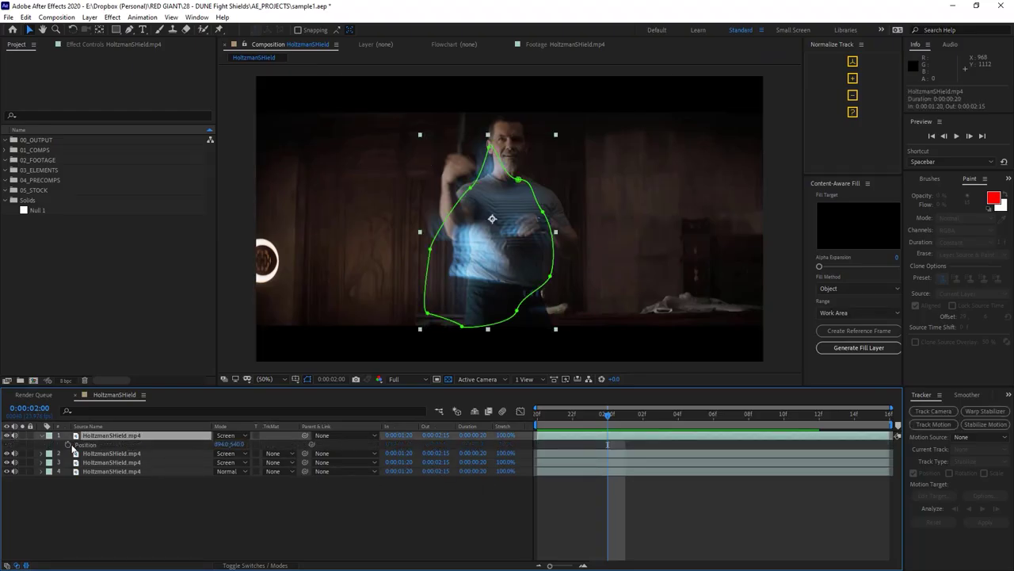
alt+click(69, 447)
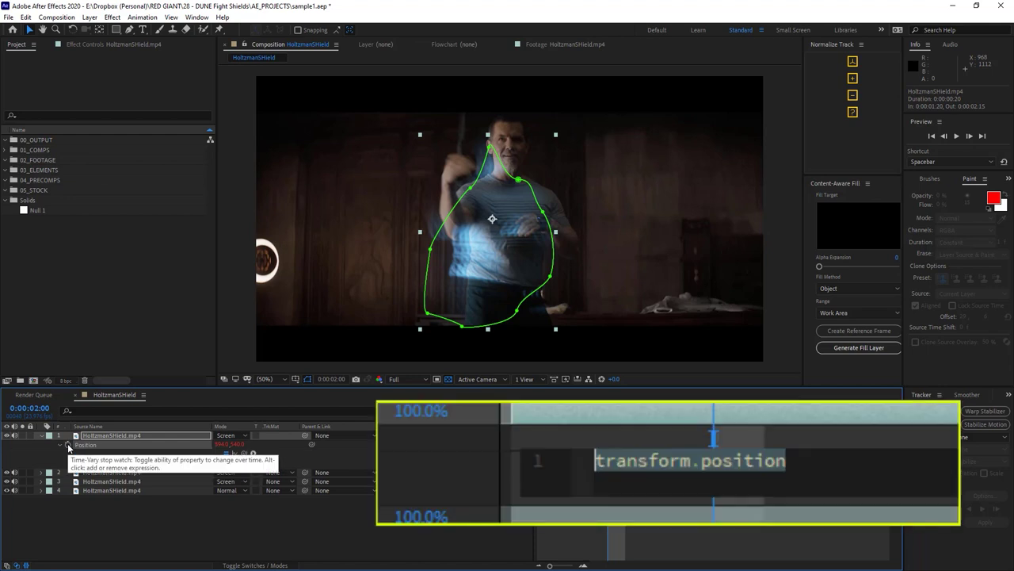
text(wiggle(20,25)
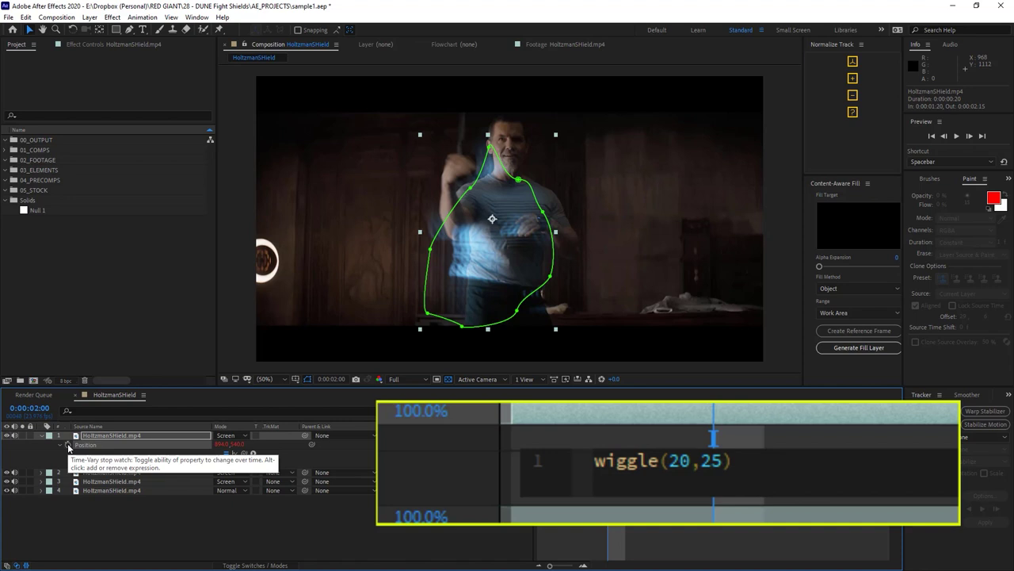
click(129, 521)
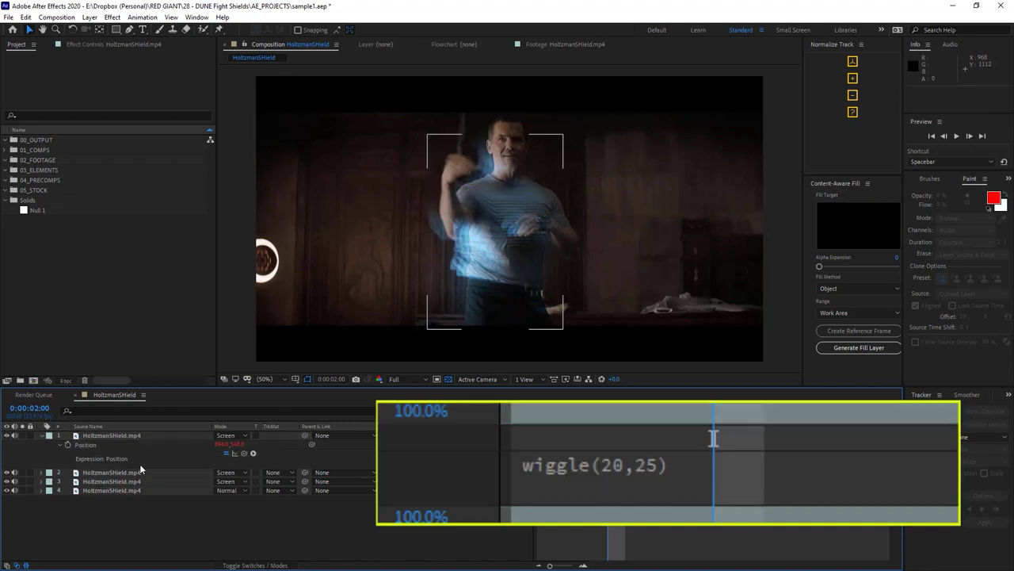
Add a wiggle(10,50) expression to the top clip layer's Opacity.
click(145, 435)
key(t)
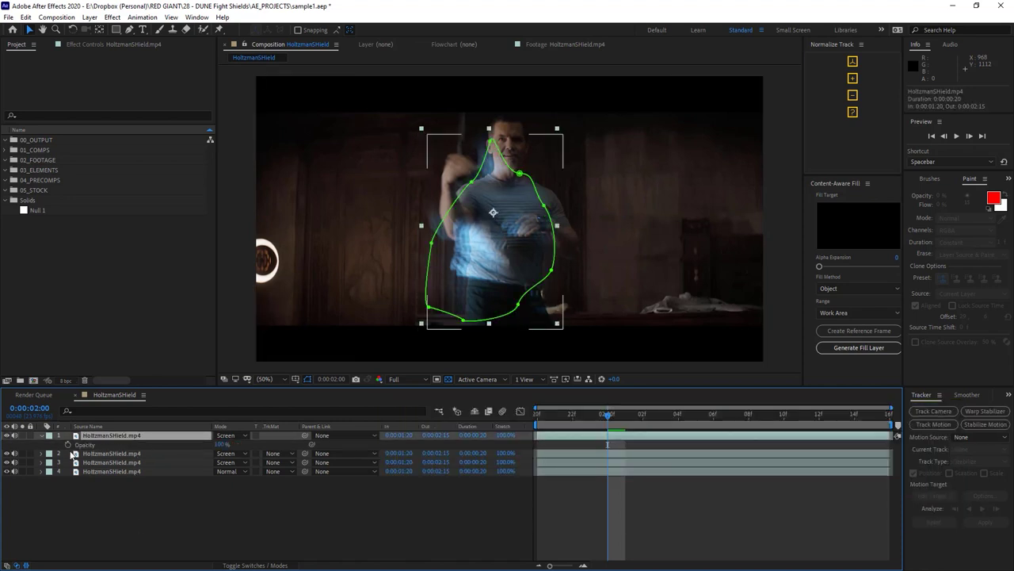
alt+click(69, 446)
text(wiggle(10,50)
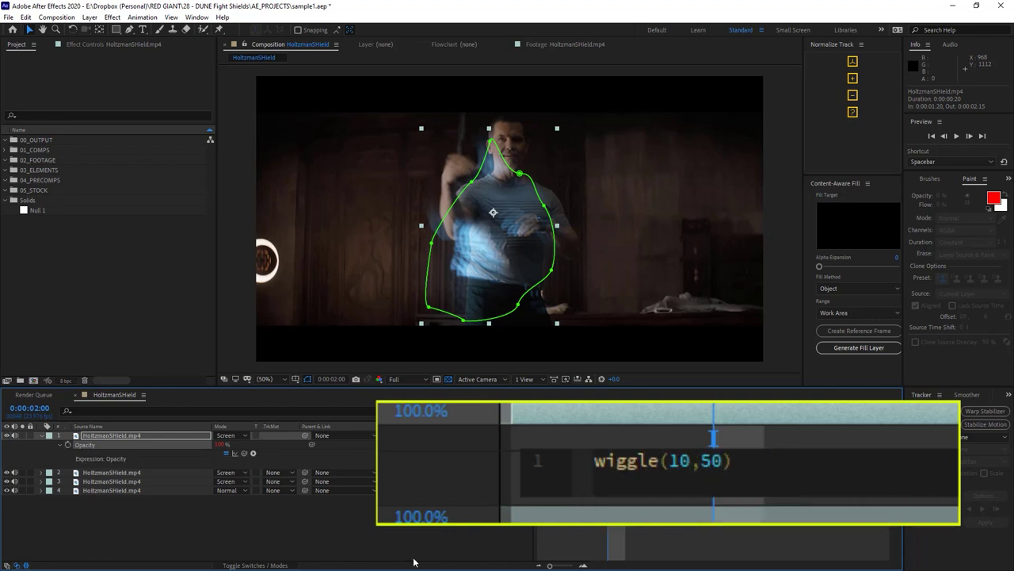
click(628, 529)
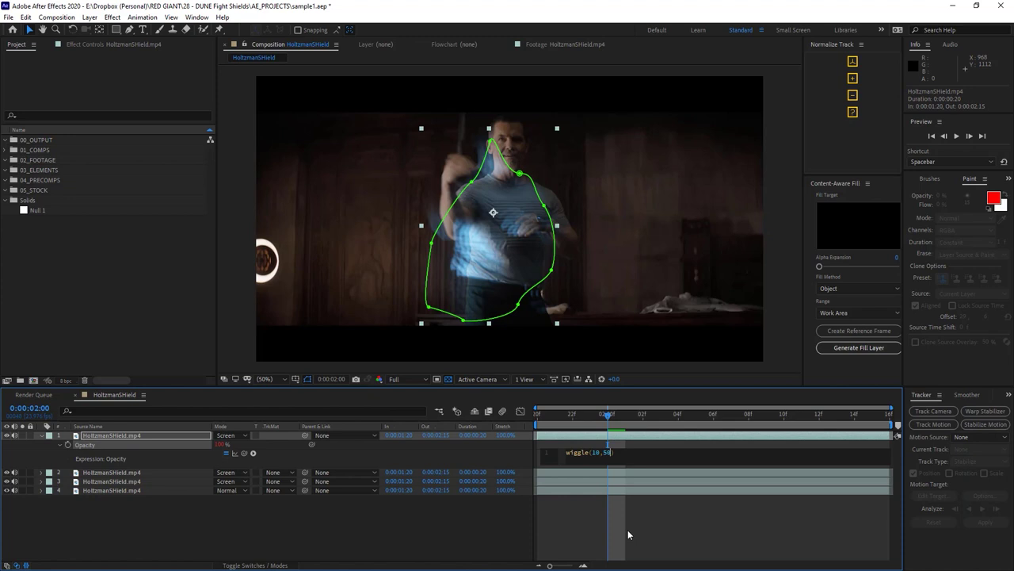
Reveal layer 1's expressions and select both the Position and Opacity properties.
click(605, 457)
key(e)
key(e)
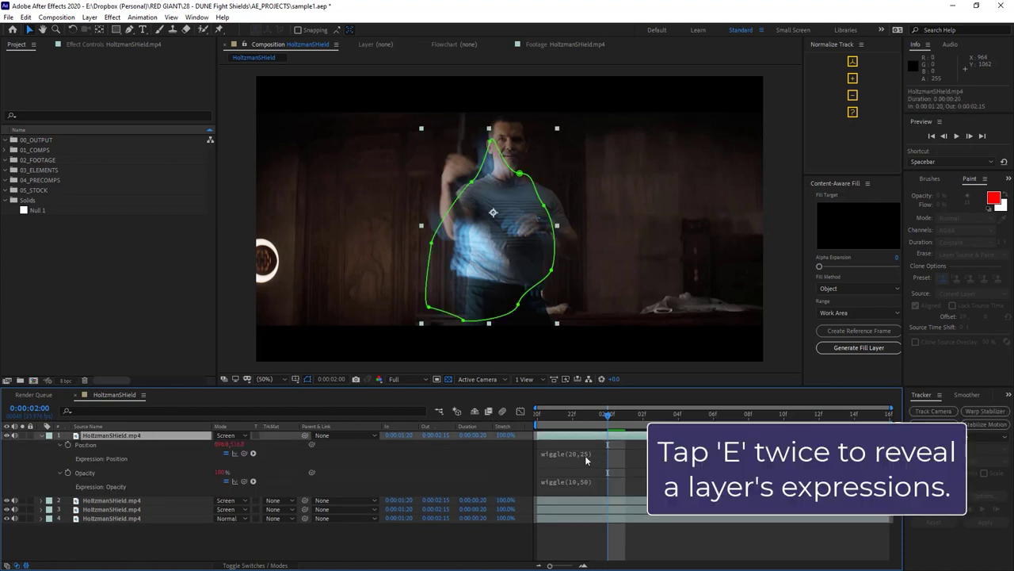
click(90, 446)
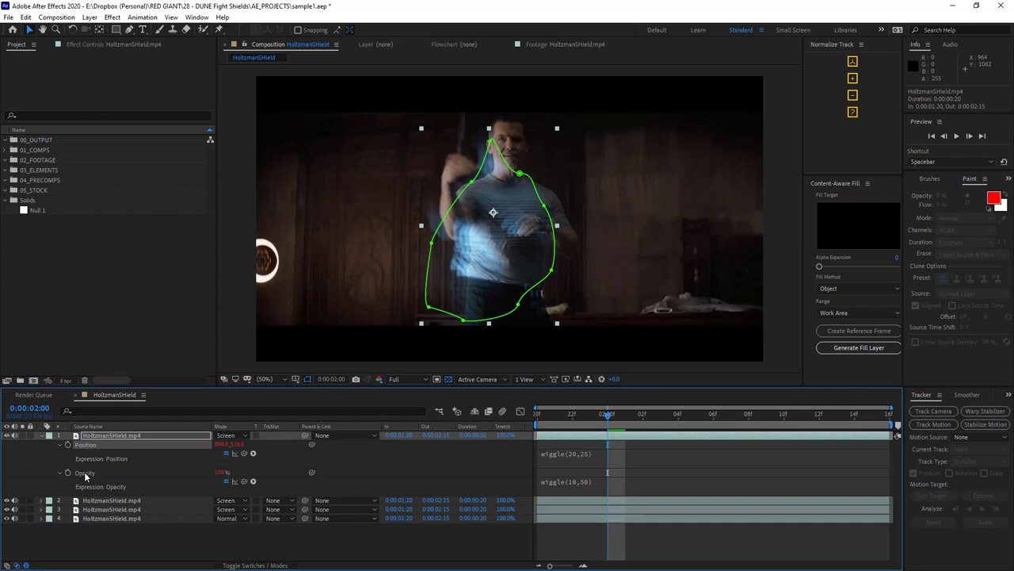
click(85, 473)
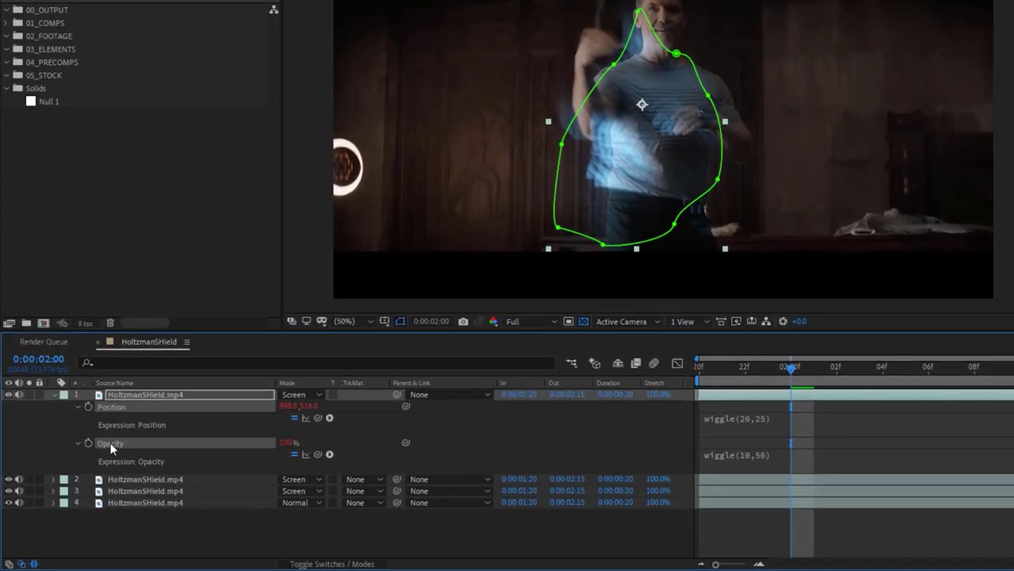
Copy only the Position and Opacity expressions and paste them onto clip layers 2 and 3.
right_click(85, 474)
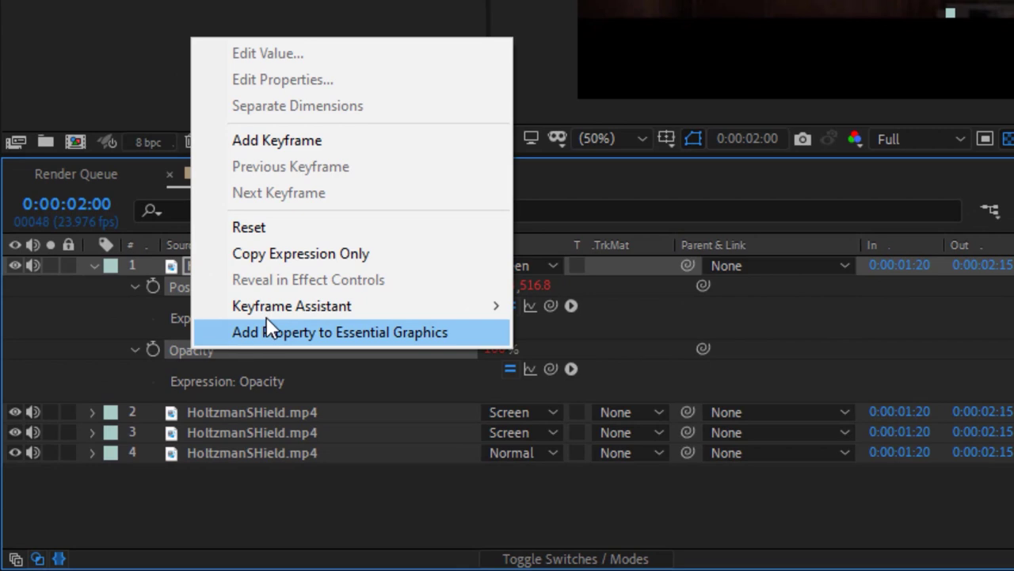
click(342, 258)
drag(288, 375, 441, 439)
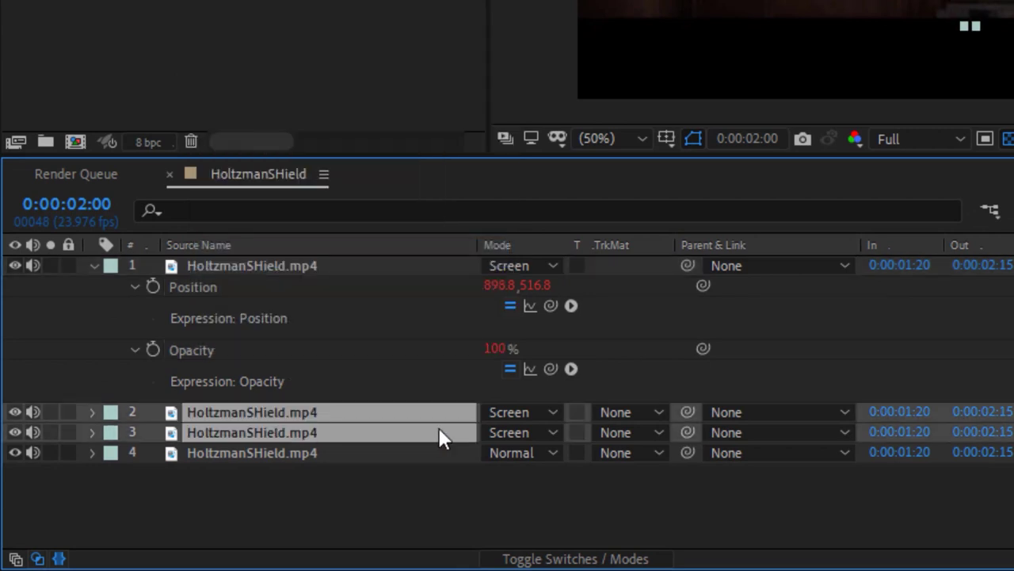
key(ctrl+v)
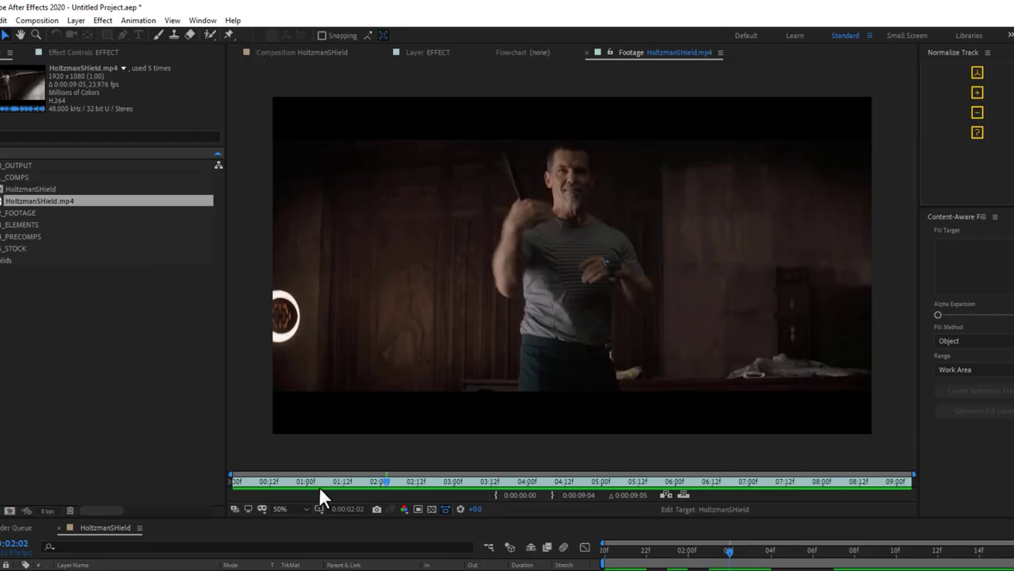
Scrub the raw clip to about 4 seconds and back to 0:00:03:14, previewing at 100% then 50%.
drag(386, 477, 557, 460)
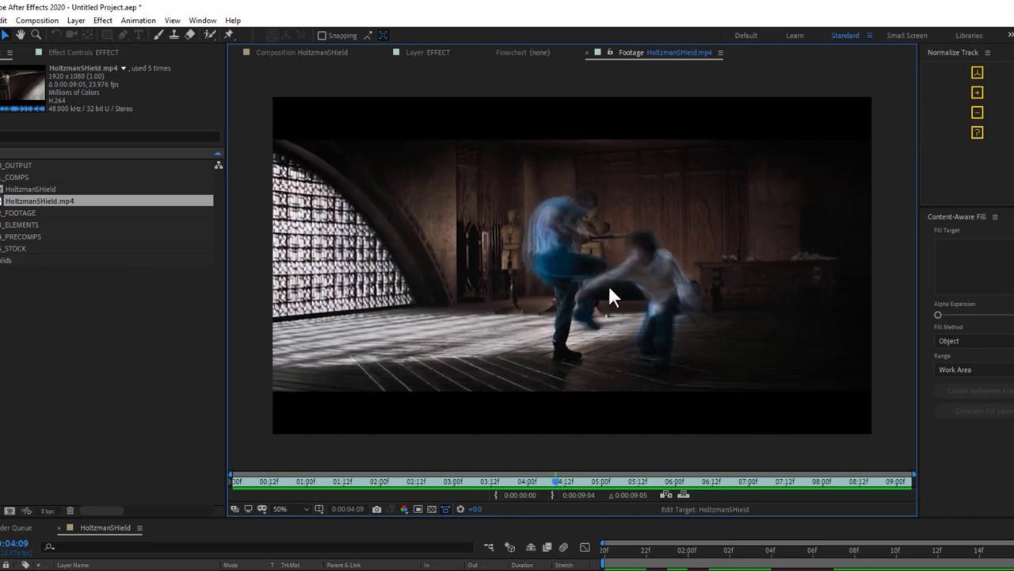
key(slash)
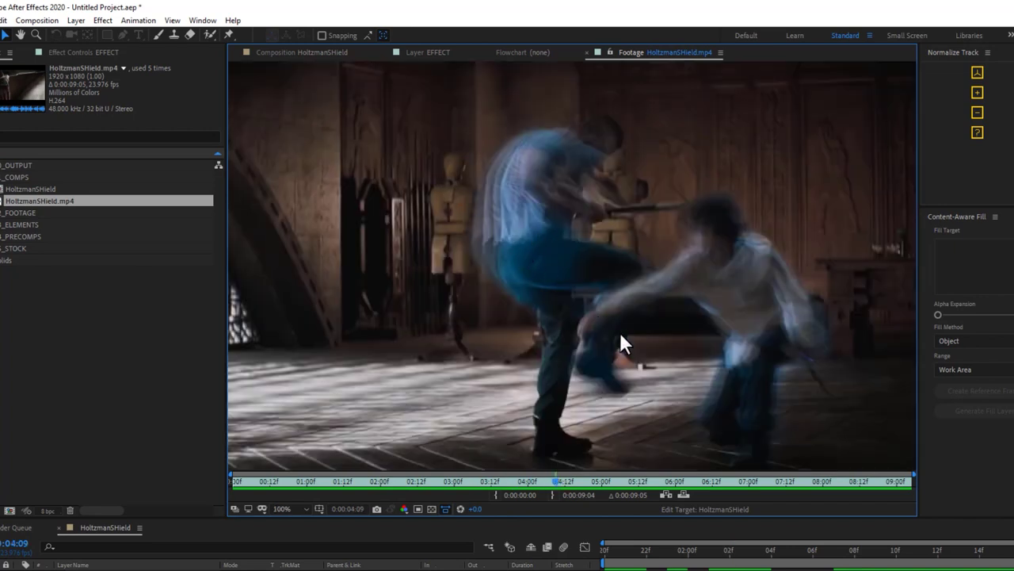
drag(569, 481, 497, 466)
key(space)
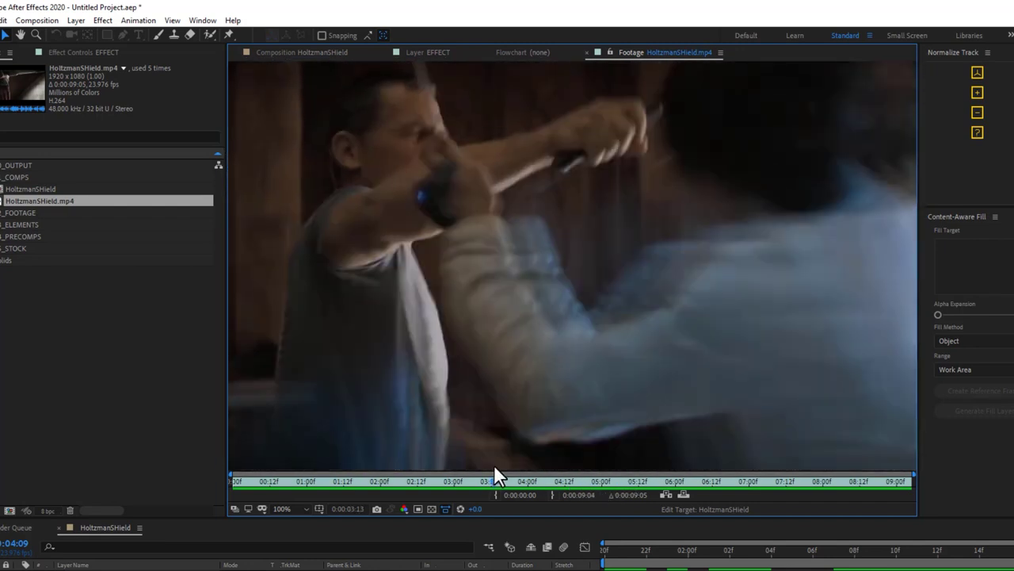
key(space)
key(comma)
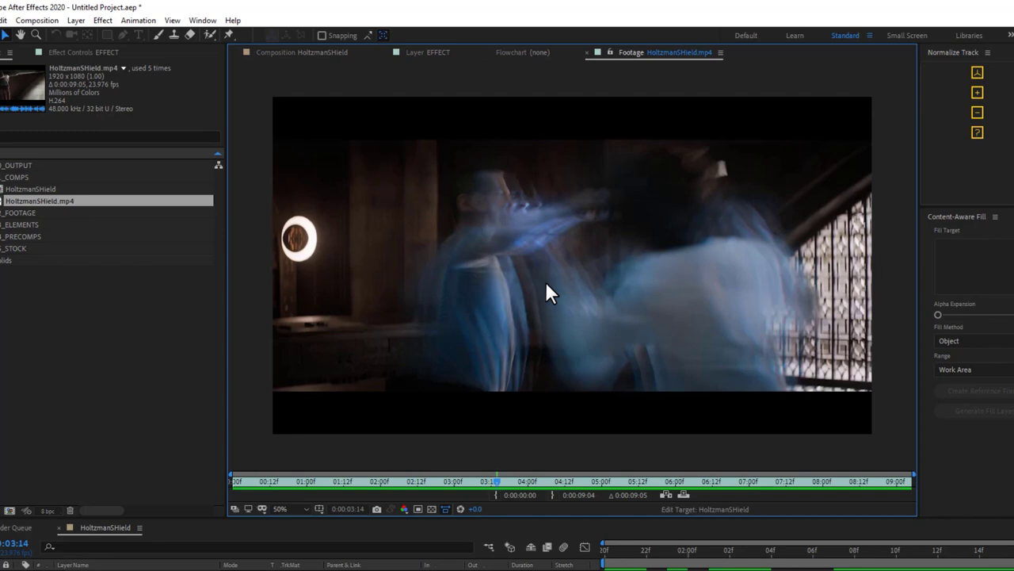
Copy only the Position expression and RAM-preview the horizontal-only wiggle on the CLEAN layers.
drag(502, 479, 516, 478)
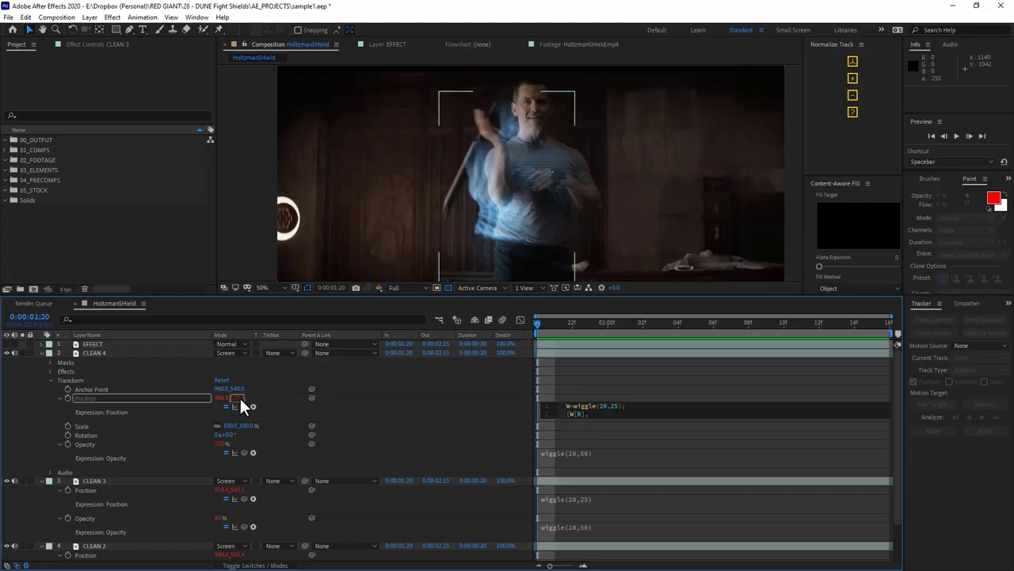
right_click(218, 397)
click(277, 495)
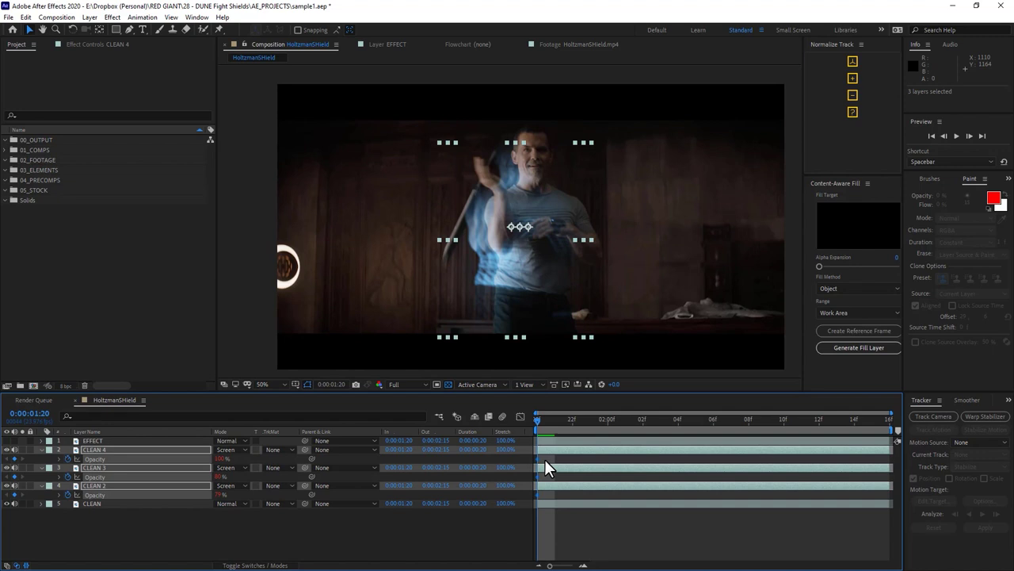
key(space)
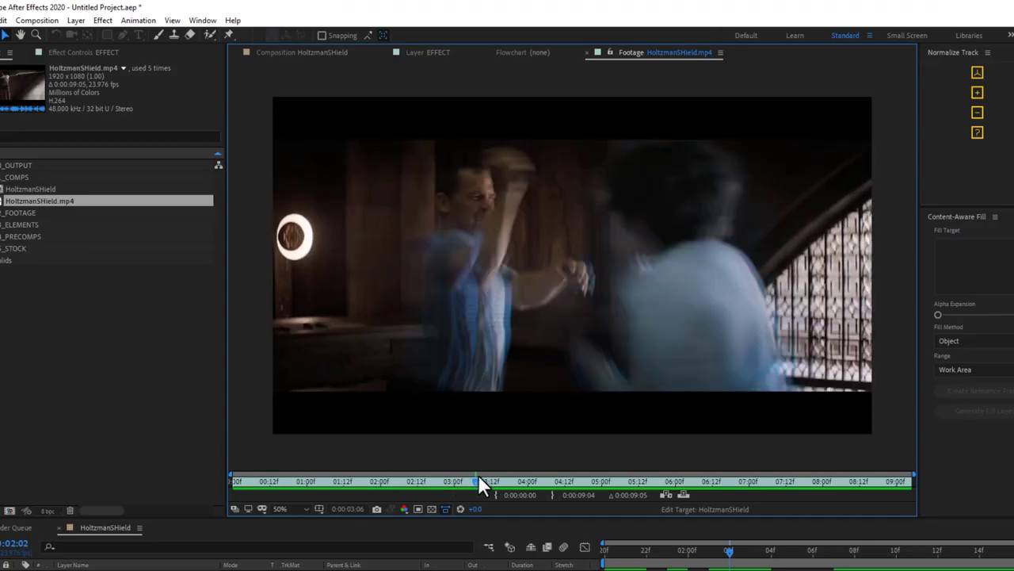
drag(477, 473, 554, 459)
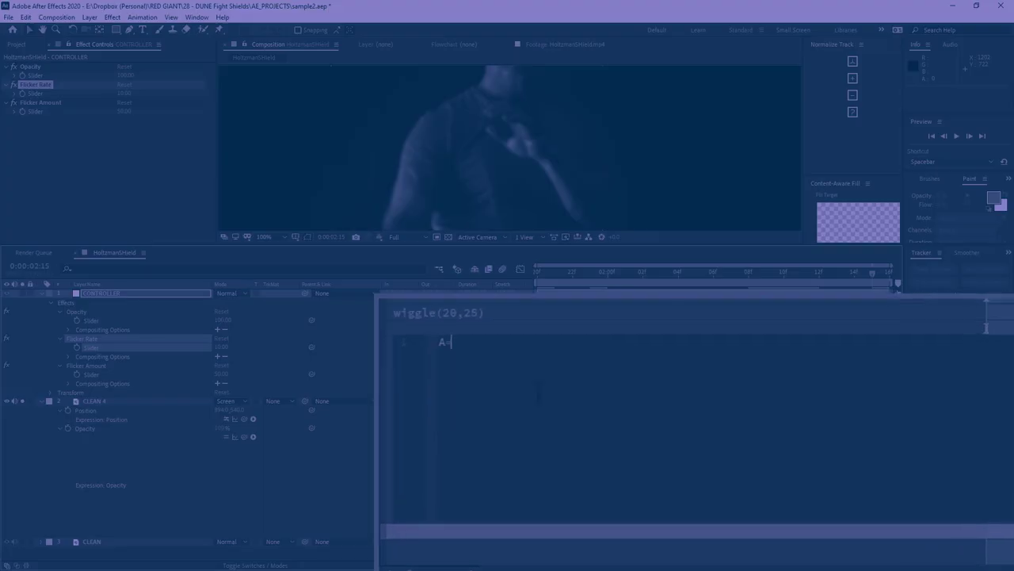
Pick-whip CONTROLLER's Opacity and Flicker Rate sliders into two lines of CLEAN 4's expression.
drag(150, 326, 151, 325)
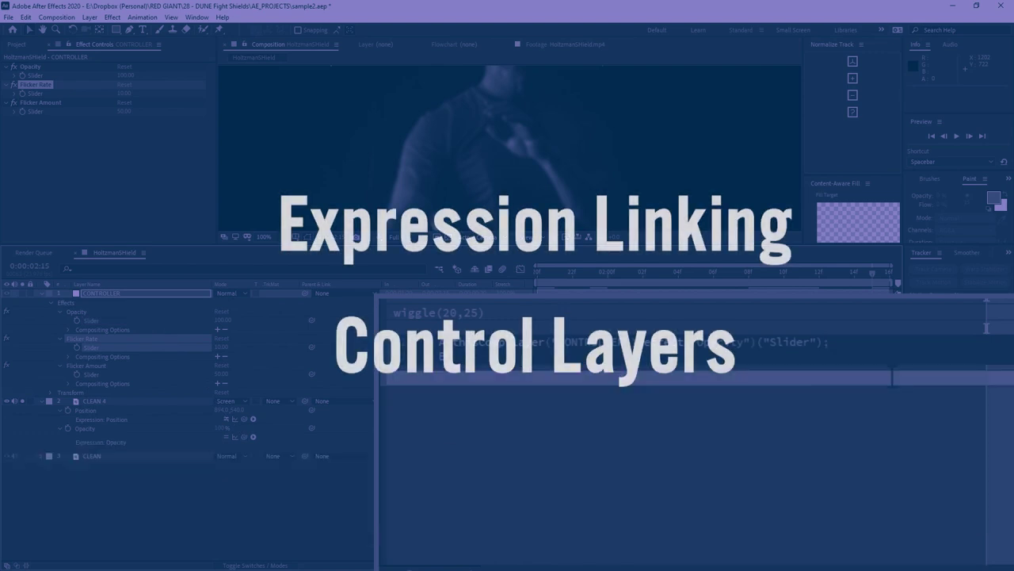
drag(156, 353, 156, 353)
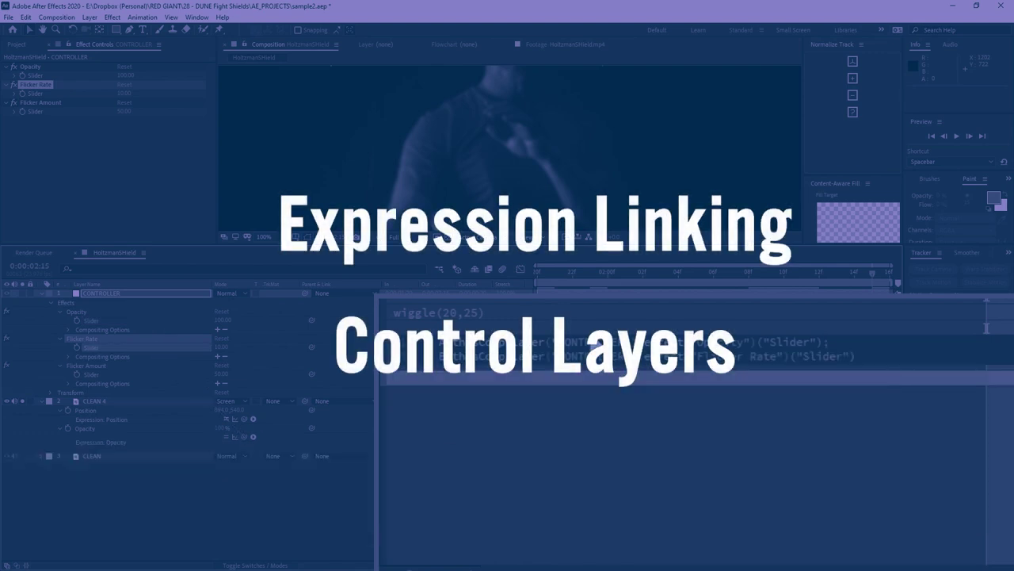
key(Return)
text(C)
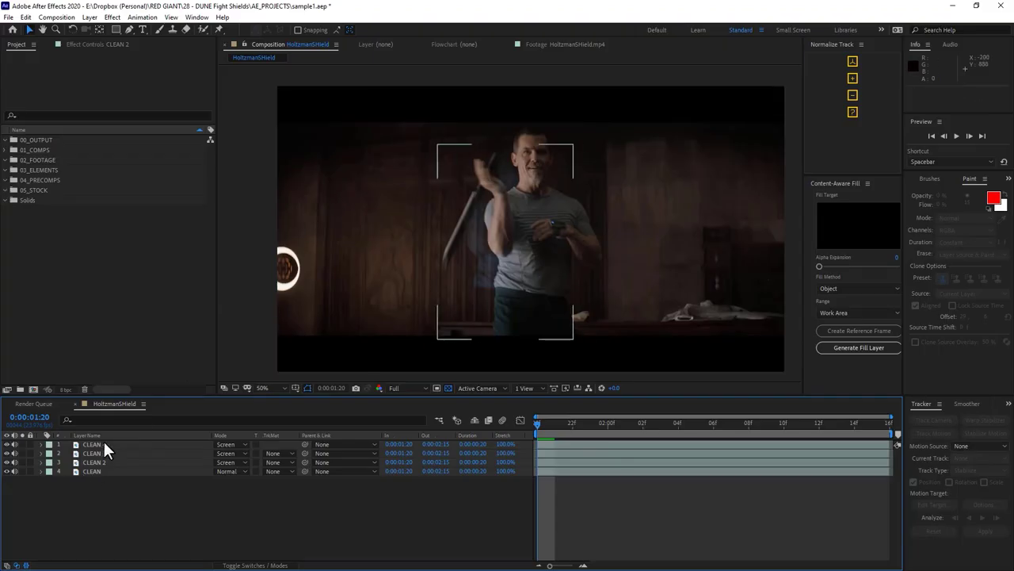
Delete layers CLEAN 3 and CLEAN 2 and move the current time back to about 1:23.
right_click(105, 445)
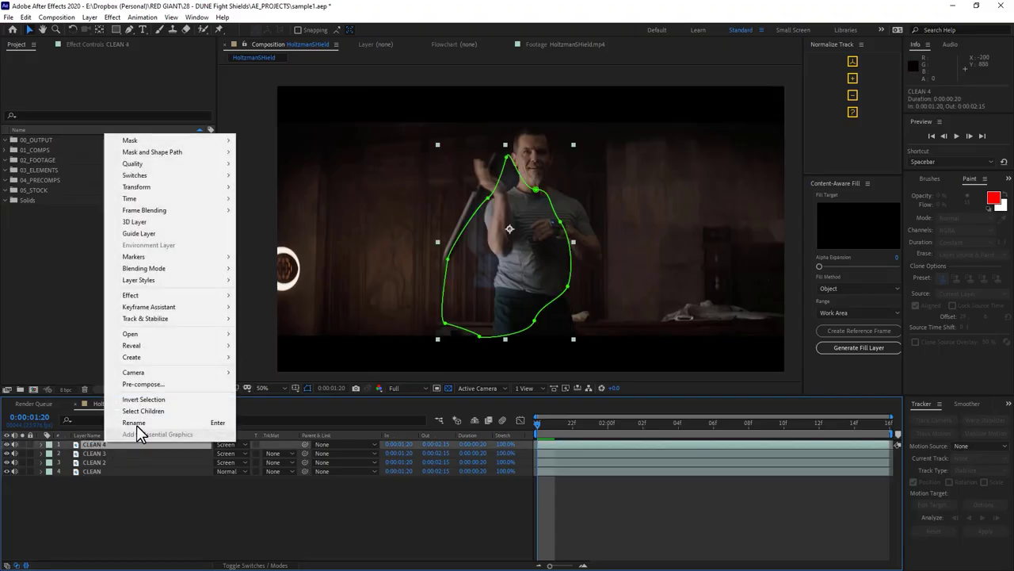
mouse_move(195, 294)
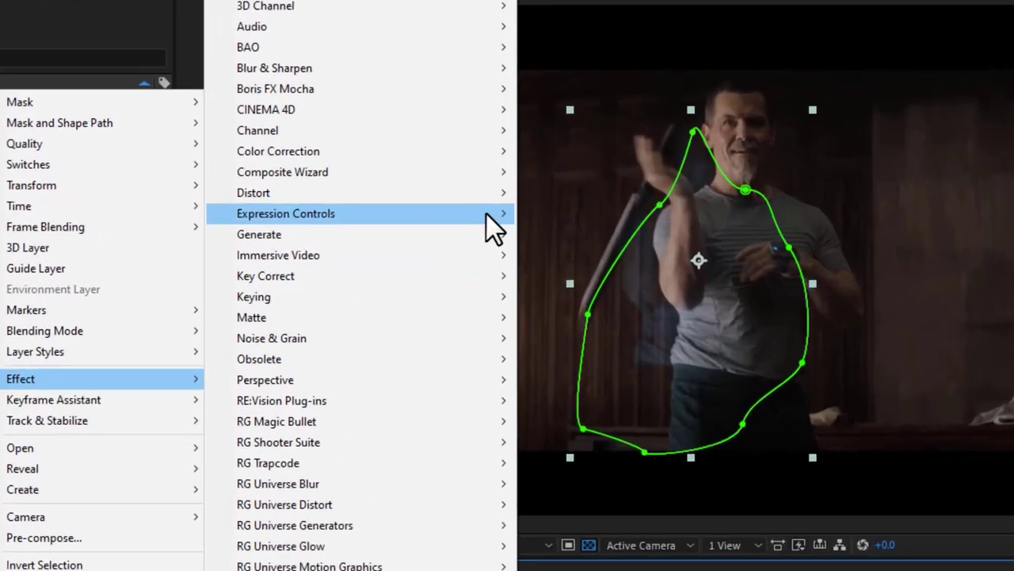
mouse_move(400, 211)
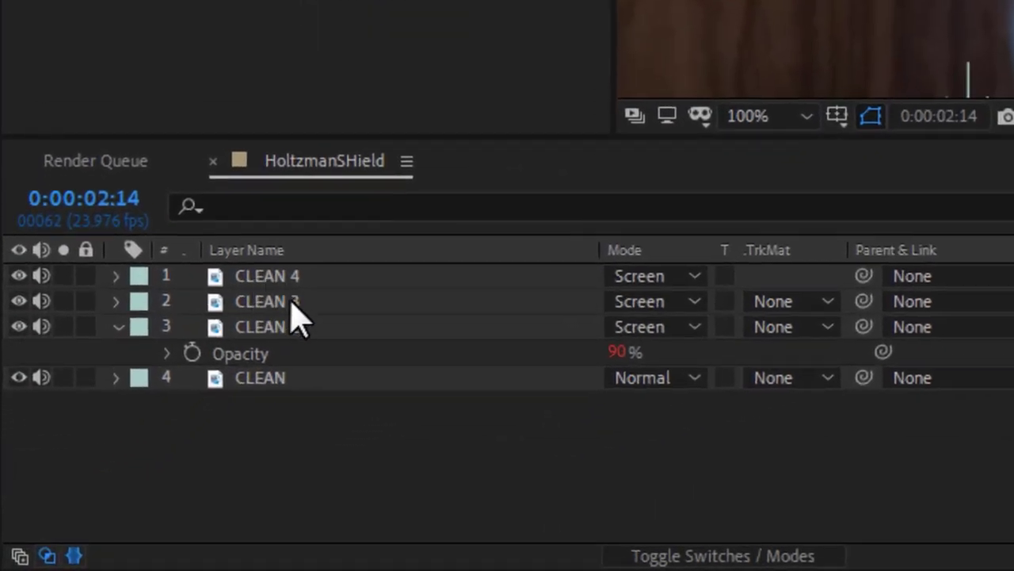
click(290, 301)
shift+click(290, 333)
key(Delete)
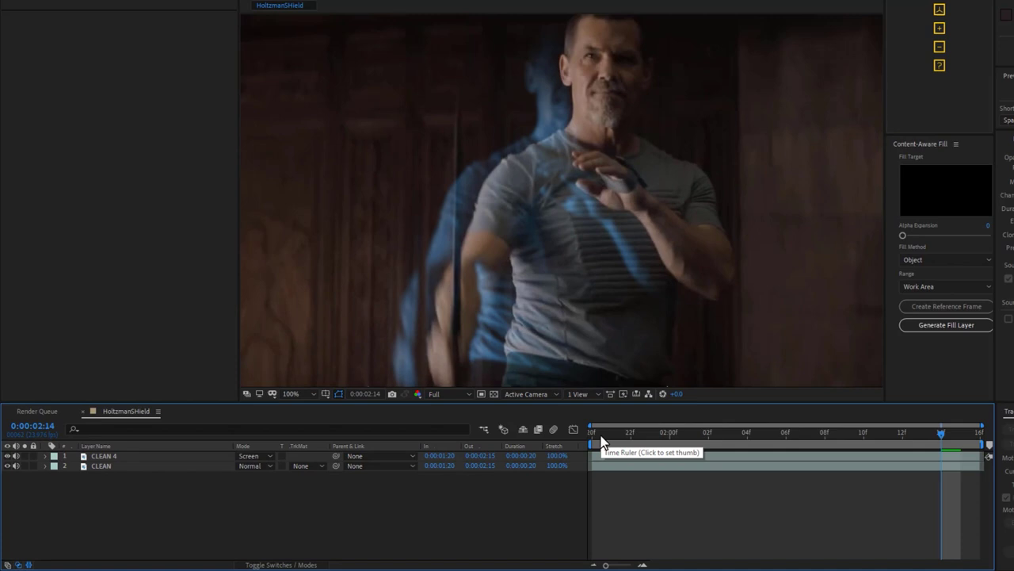
drag(545, 447, 819, 448)
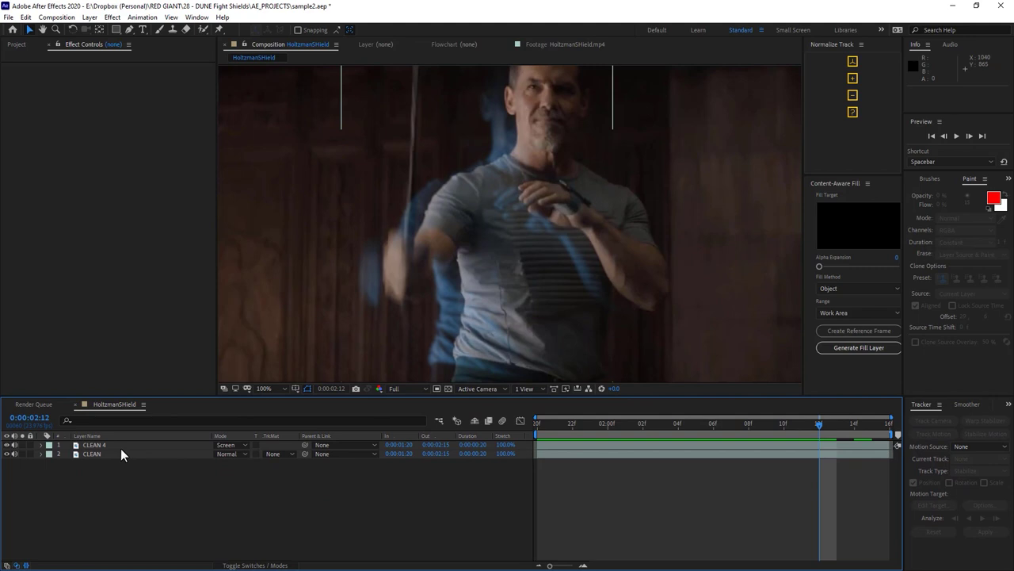
Add a null layer named CONTROLLER carrying two Slider Control effects.
click(194, 37)
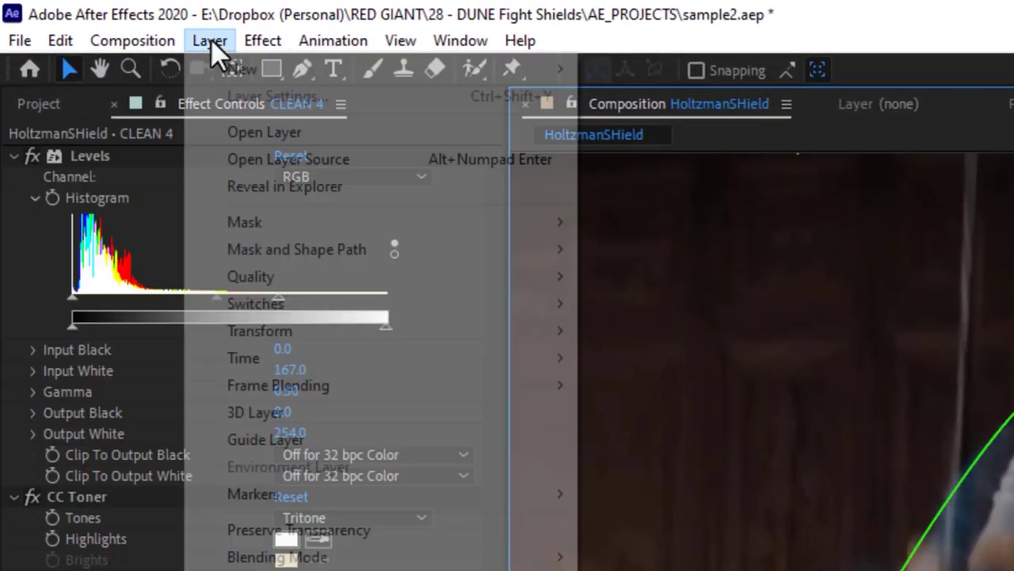
mouse_move(326, 70)
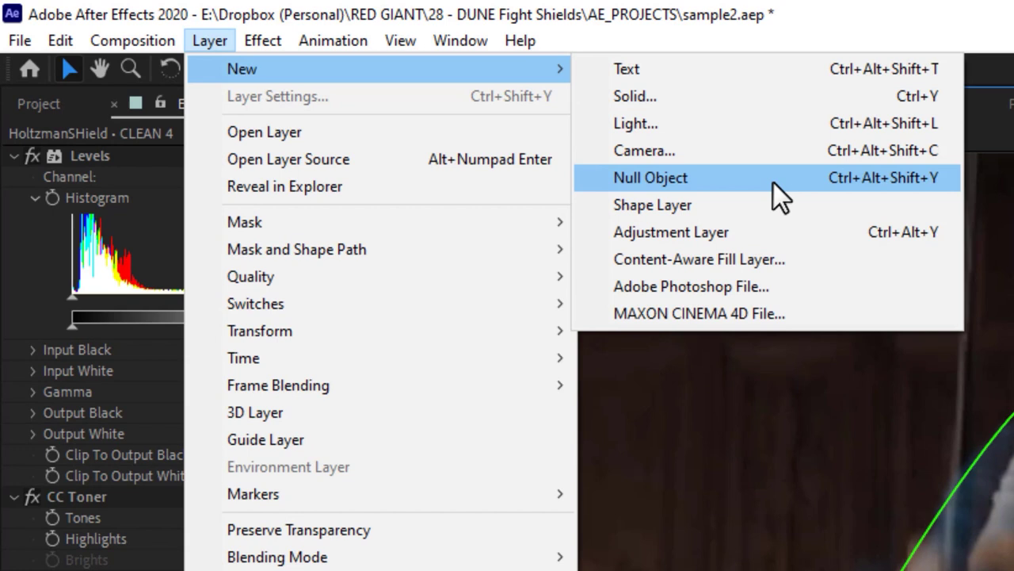
click(775, 179)
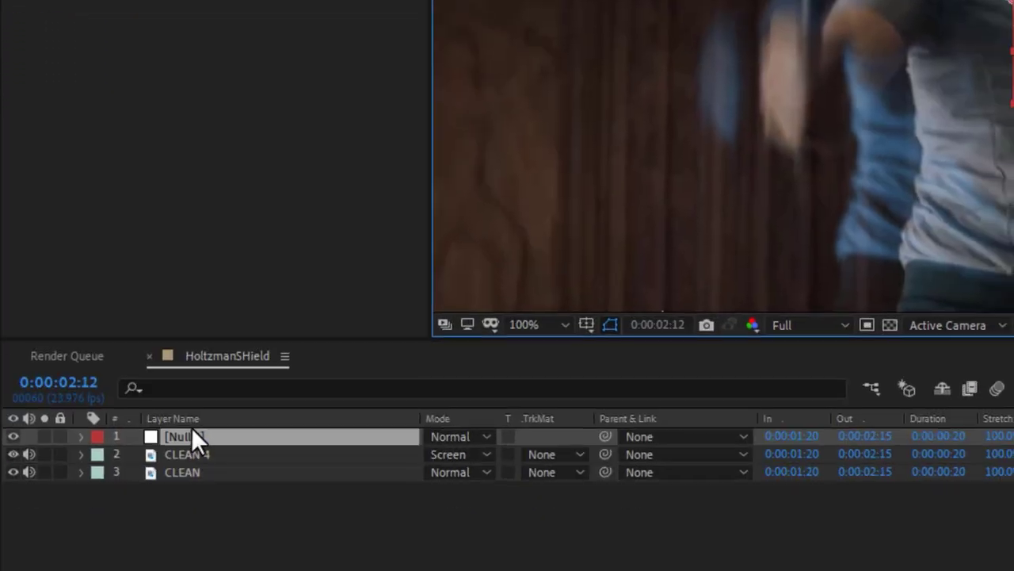
key(Return)
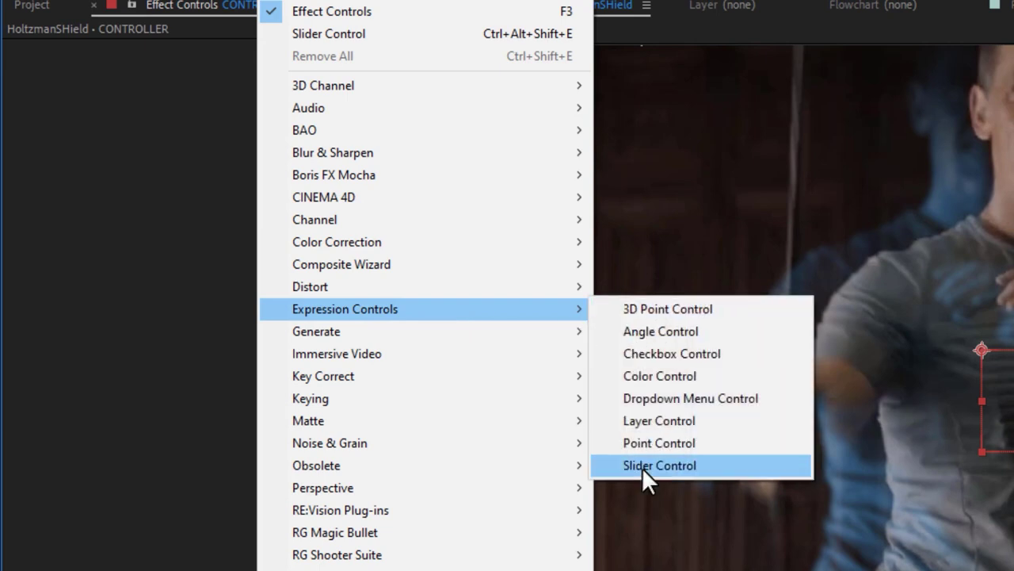
click(642, 467)
right_click(280, 226)
mouse_move(499, 311)
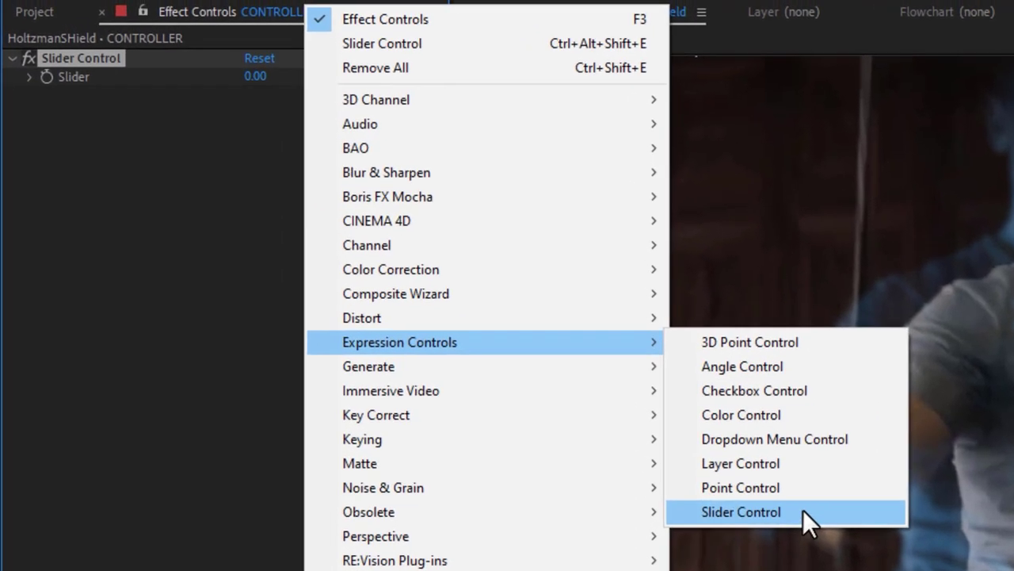
click(802, 511)
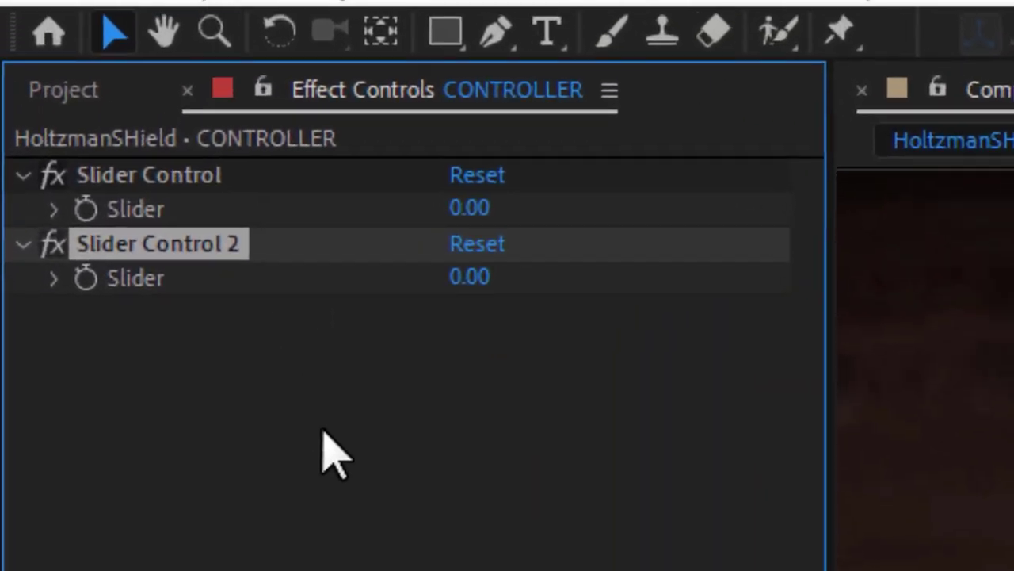
Rename the two slider effects to Flicker Amount and Flicker Rate.
click(162, 176)
key(Return)
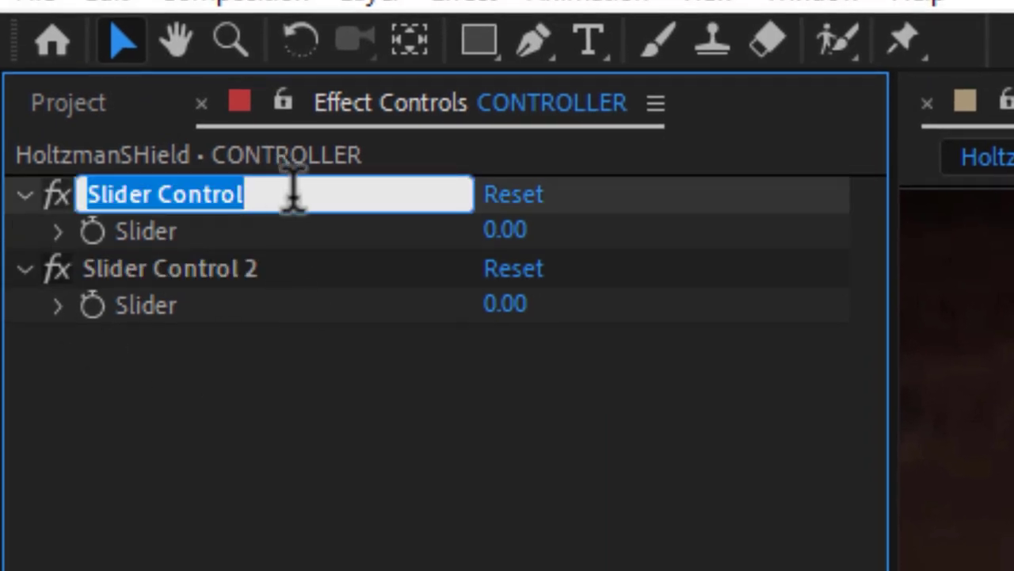
text(Flicker)
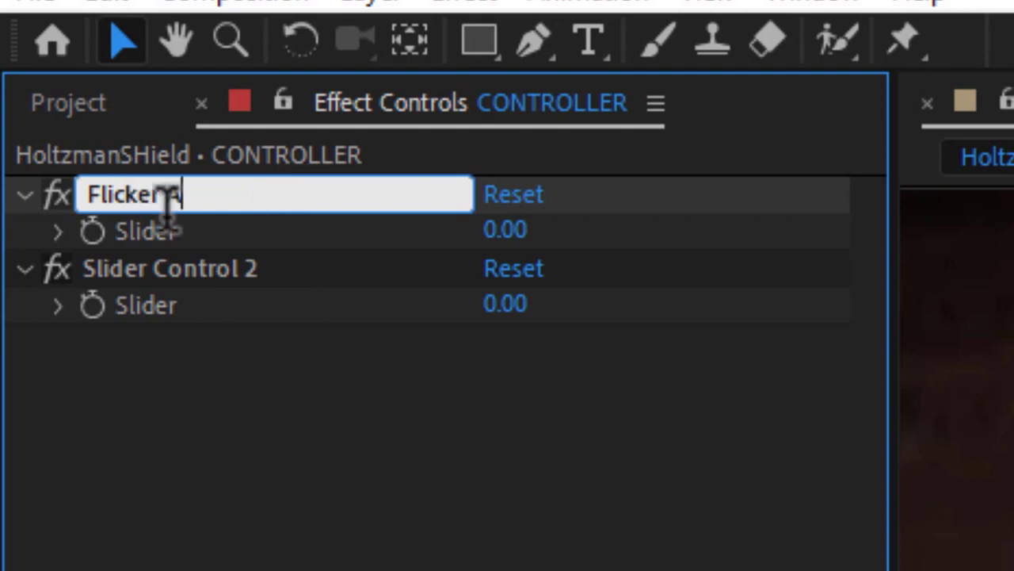
text( Amount)
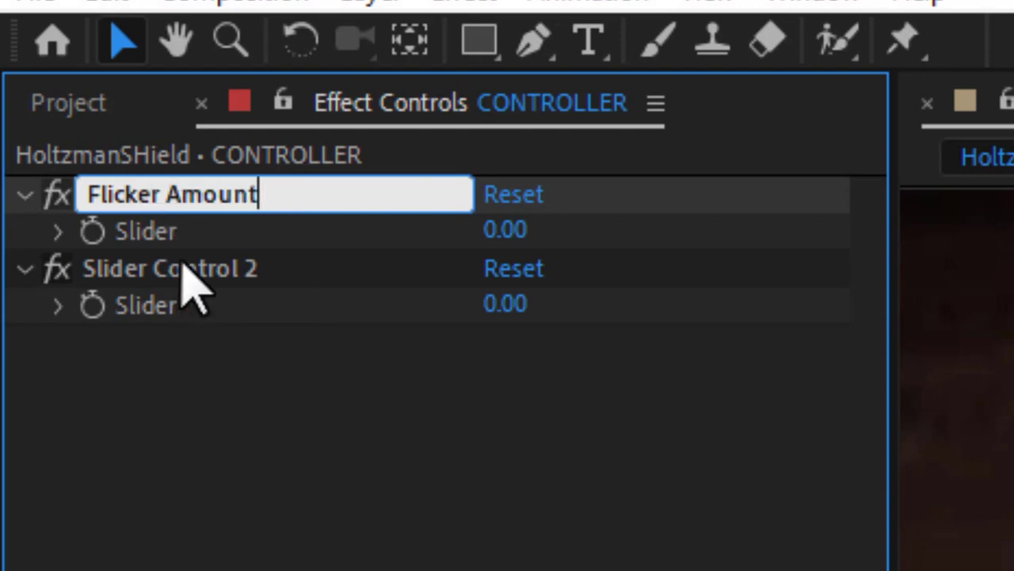
click(184, 270)
key(Return)
text(Flicker Rate)
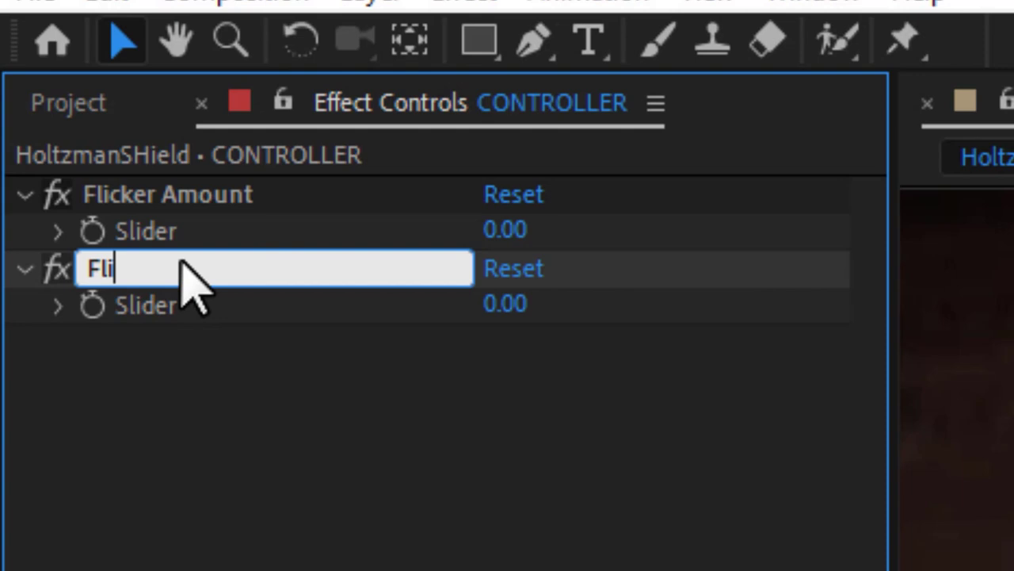
click(255, 420)
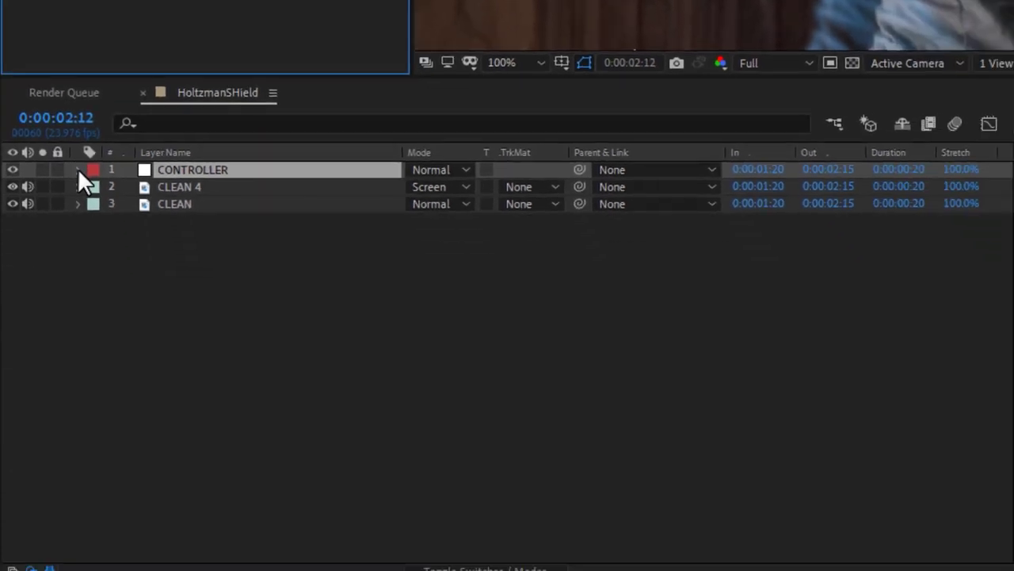
Expand CONTROLLER's Flicker Amount and Flicker Rate effects to show their Slider properties.
click(79, 170)
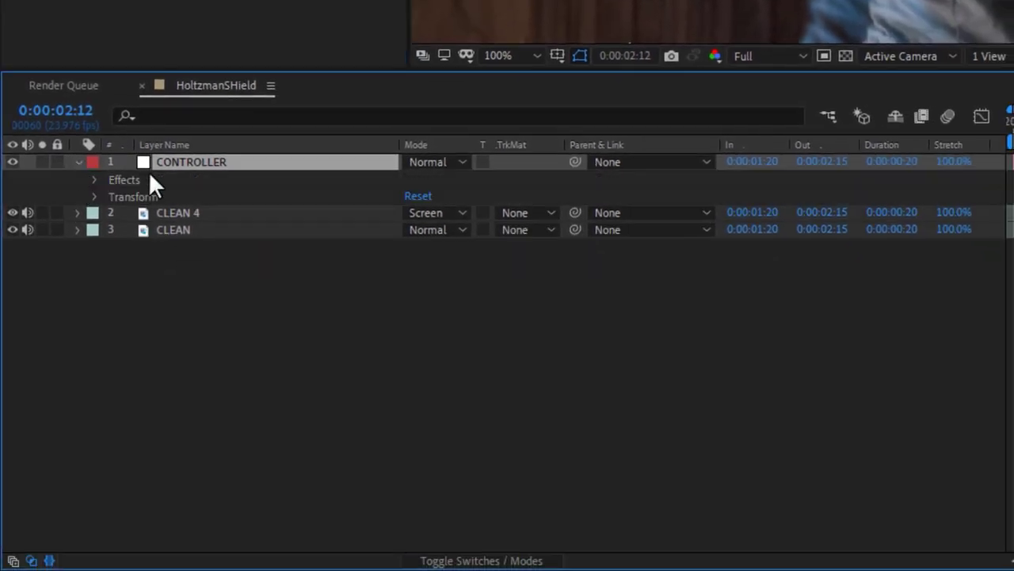
click(93, 180)
click(113, 197)
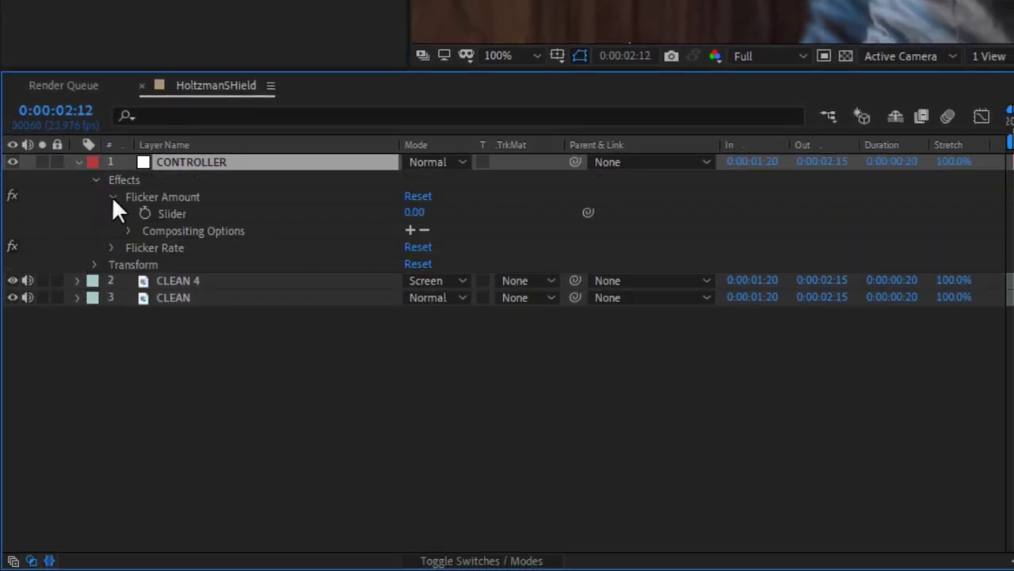
click(112, 247)
click(181, 211)
click(182, 262)
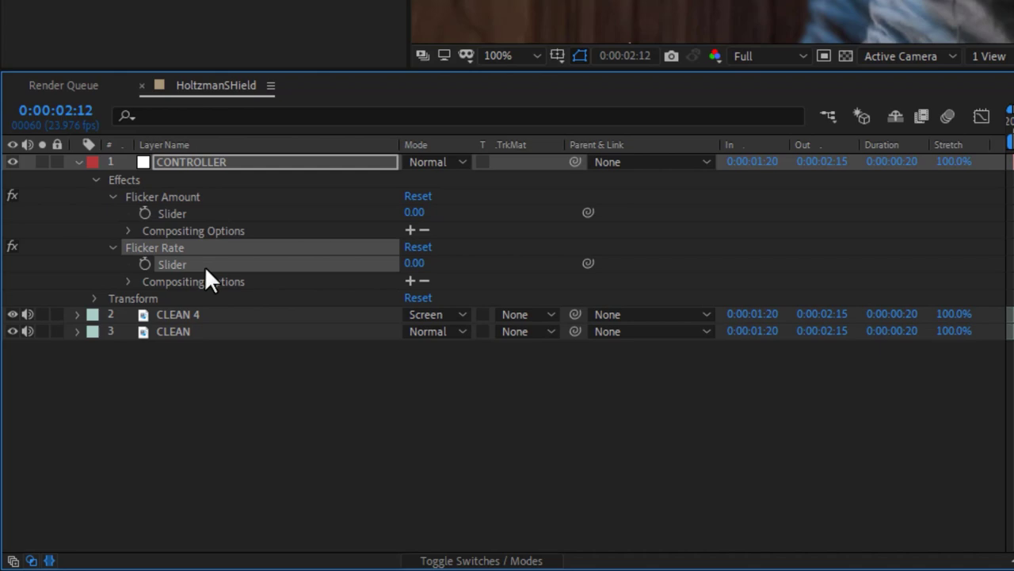
Pick-whip CLEAN 4's wiggle(10,50) Opacity expression values to Flicker Rate and Flicker Amount.
click(184, 312)
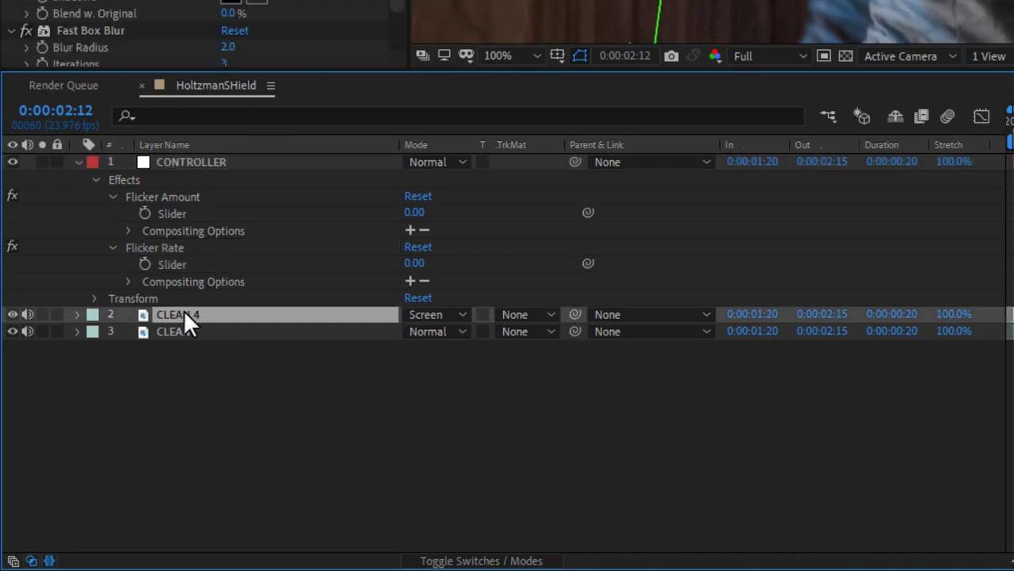
key(t)
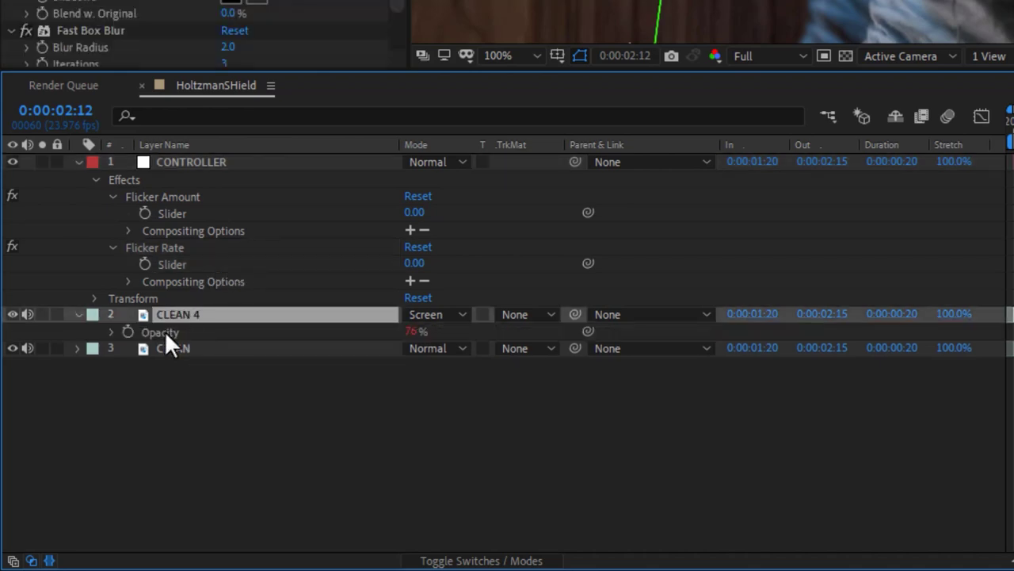
click(111, 332)
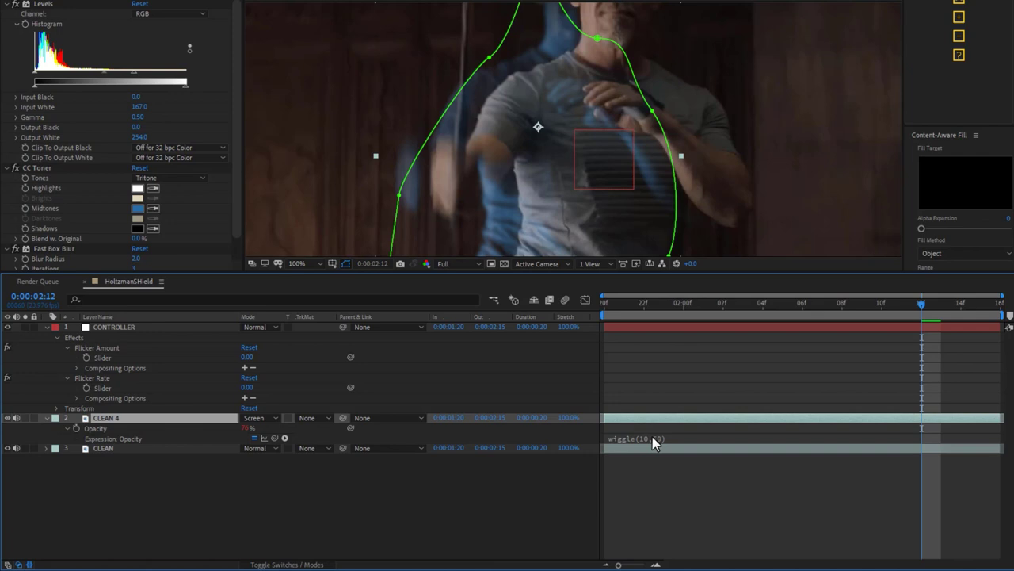
click(648, 445)
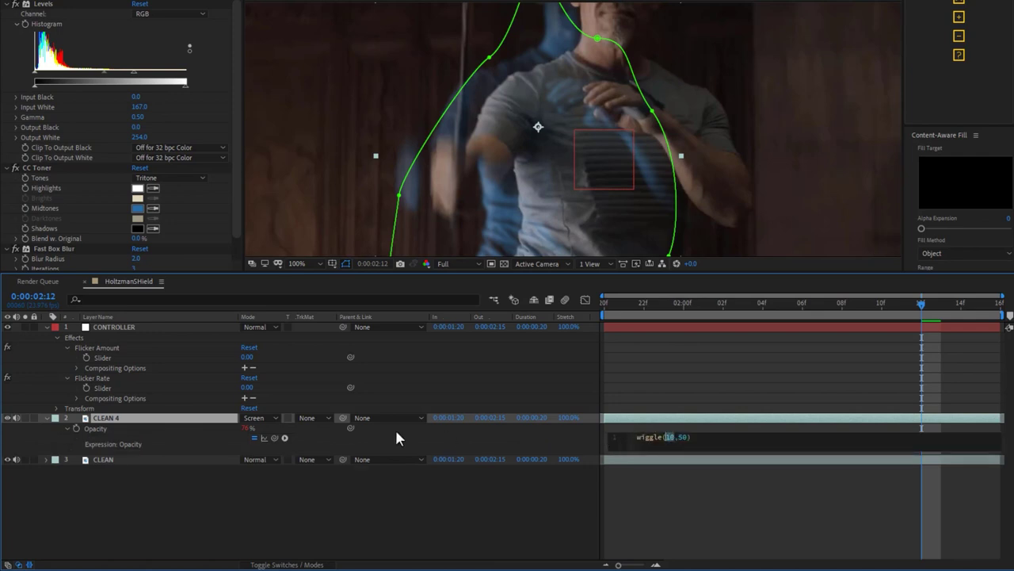
drag(274, 437, 219, 390)
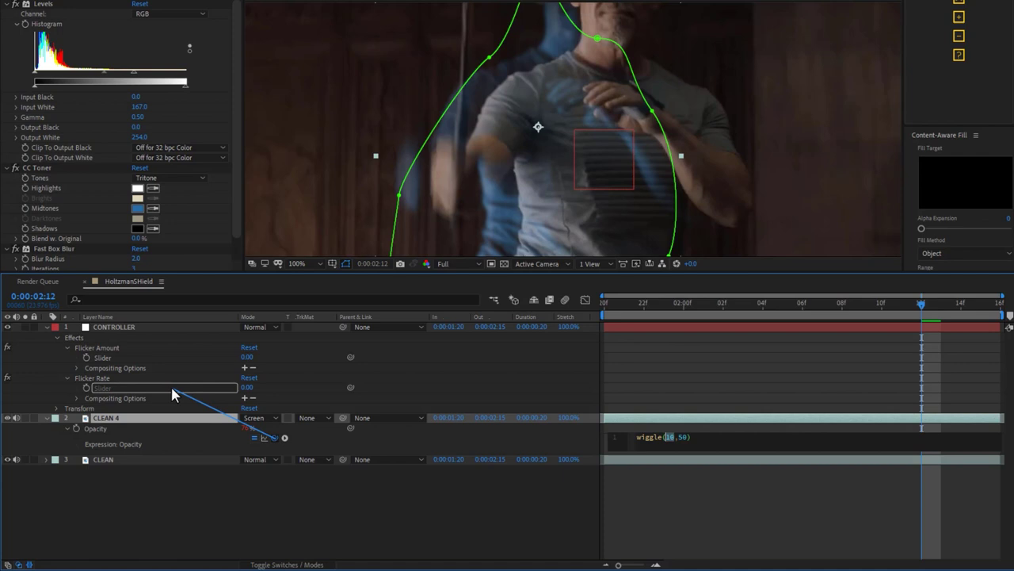
drag(172, 390, 172, 390)
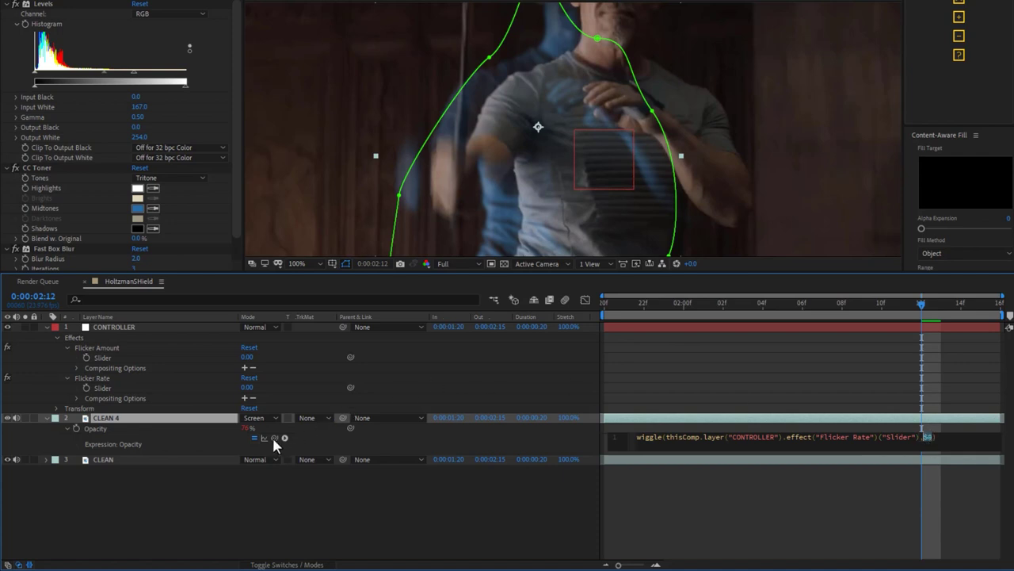
drag(272, 435, 214, 363)
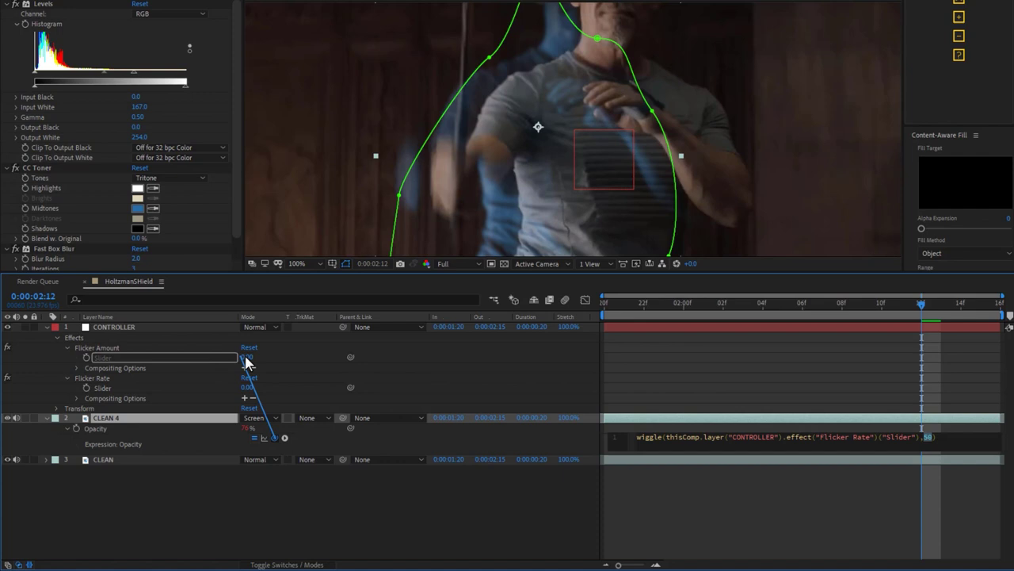
drag(246, 360, 227, 365)
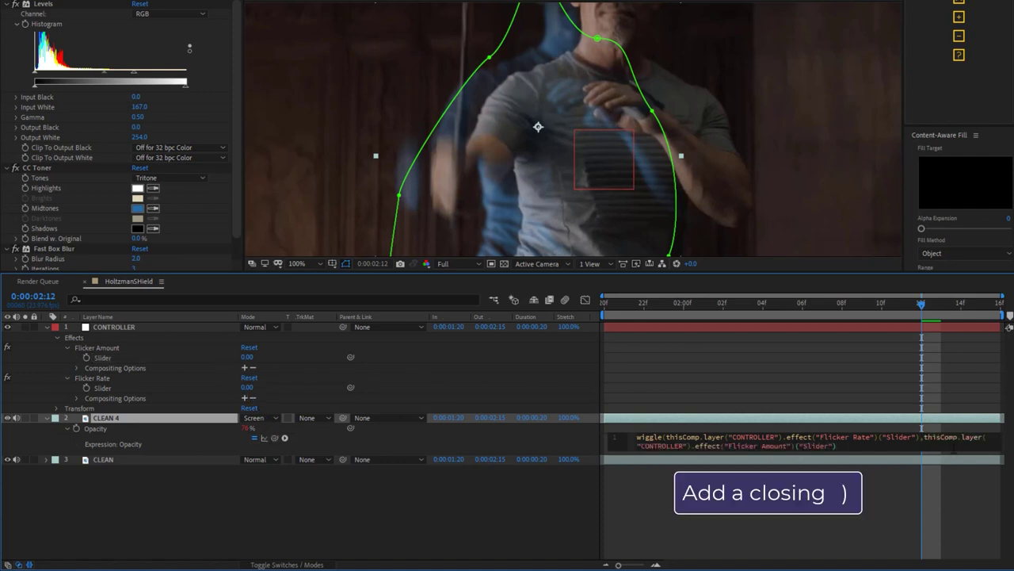
click(838, 480)
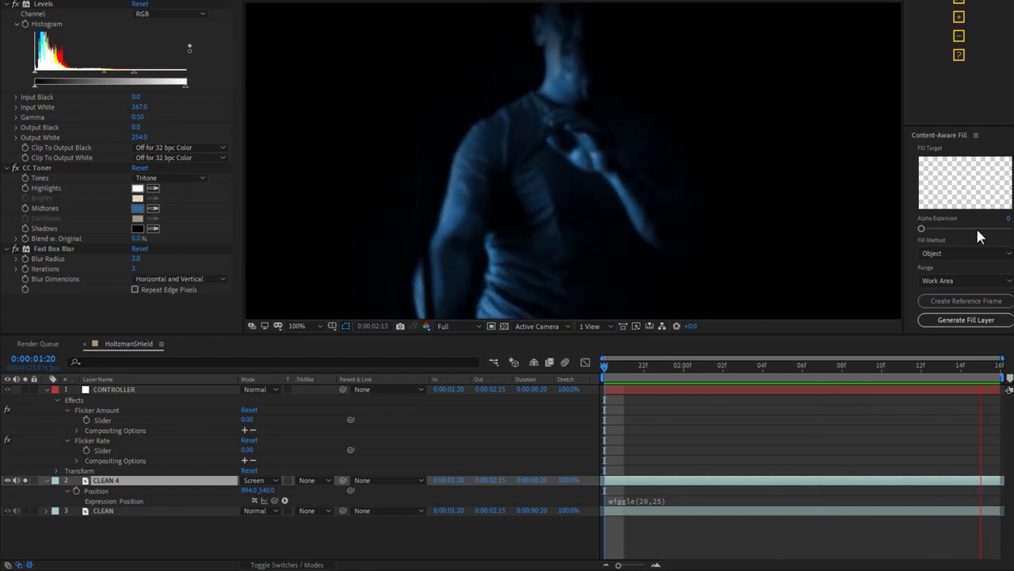
Set Flicker Rate to 10 and preview the flickering composition.
key(space)
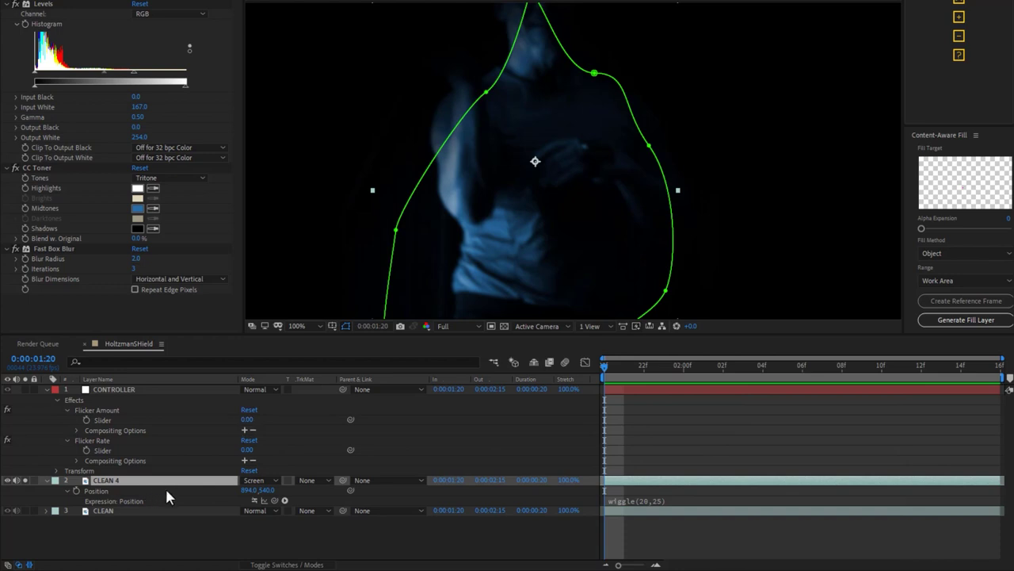
key(ctrl+v)
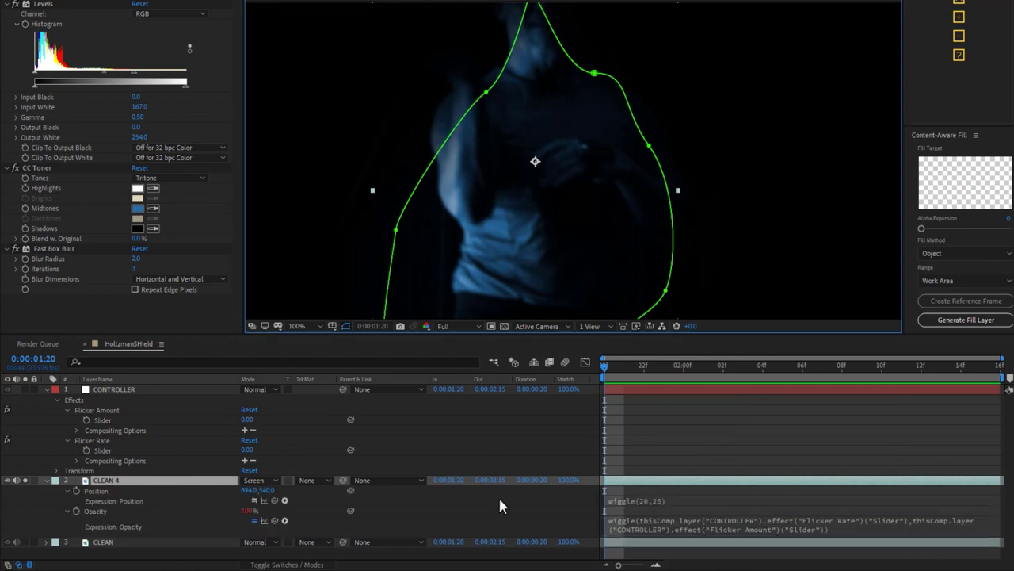
click(248, 450)
text(10)
click(303, 415)
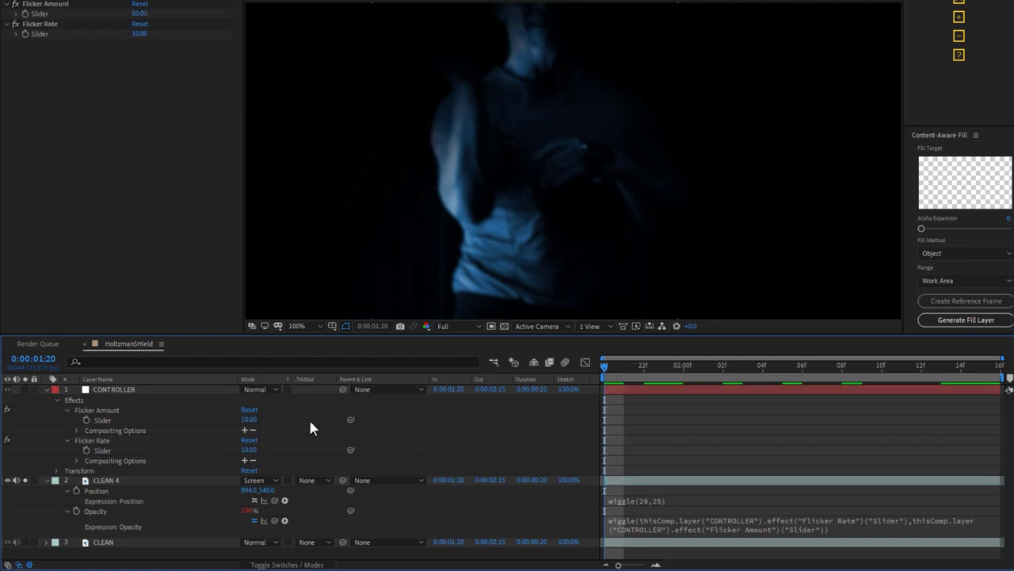
key(space)
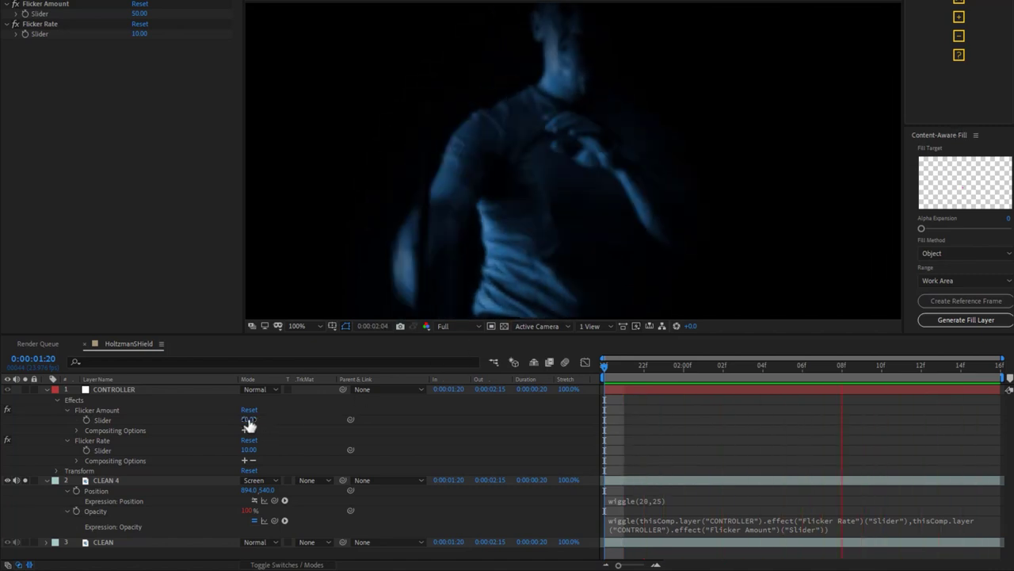
Keyframe Flicker Amount at 244, then 532 at frame 02:02.
drag(248, 420, 293, 413)
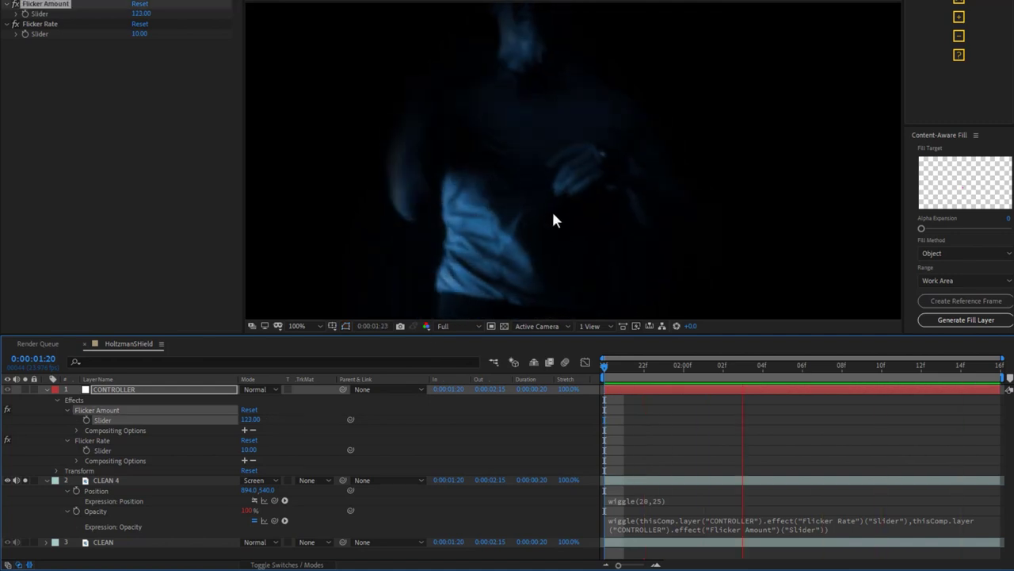
drag(250, 449, 249, 451)
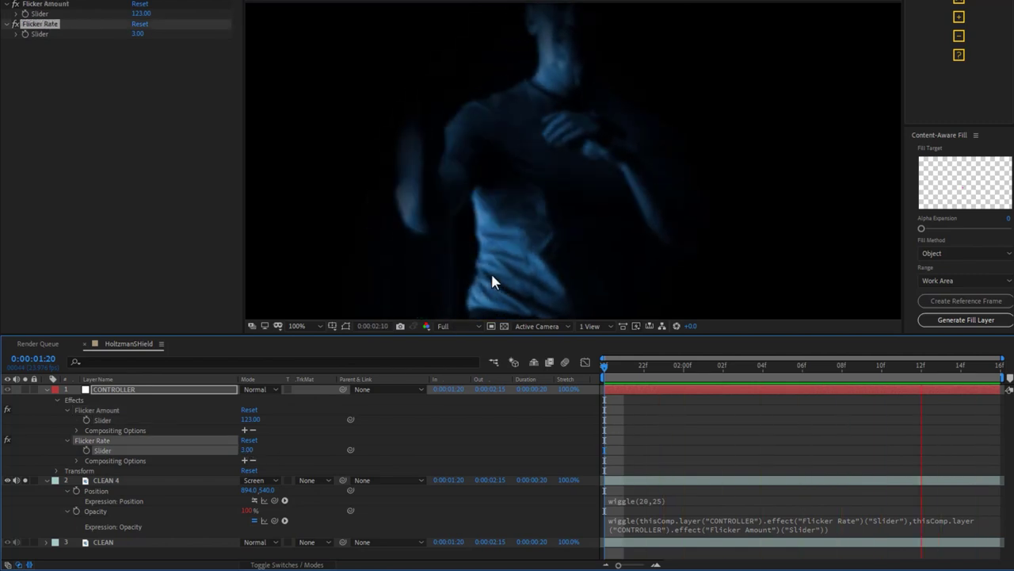
click(249, 419)
text(244)
key(Return)
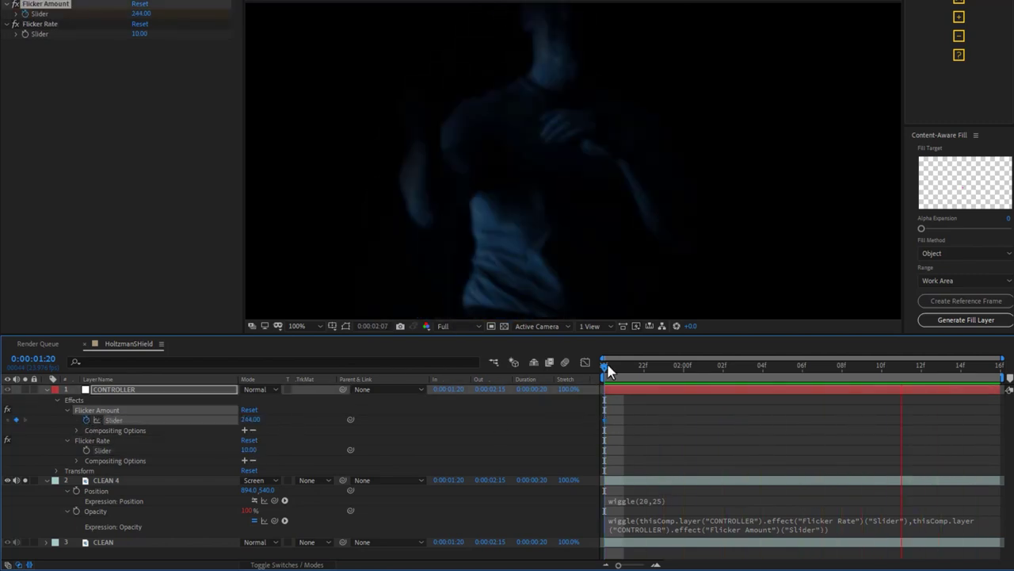
drag(608, 371, 723, 368)
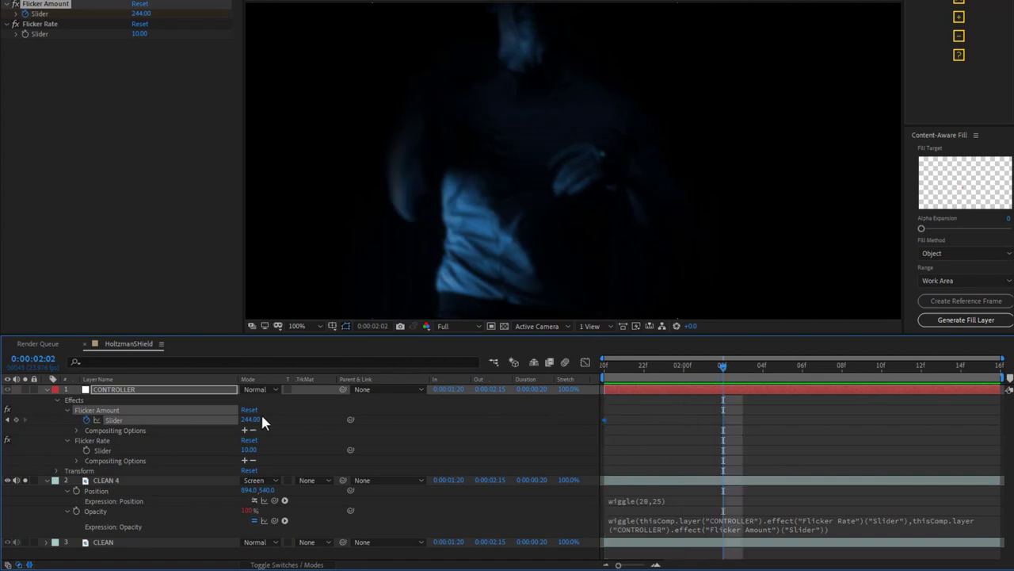
text(532)
key(Return)
key(space)
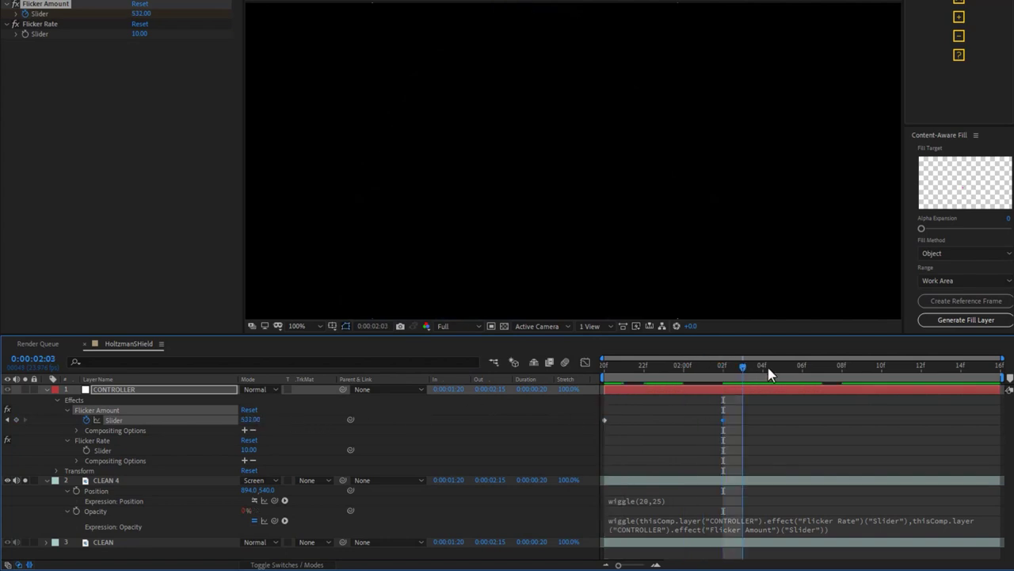
Bring Flicker Amount down to 0 and enable keyframing on Flicker Rate's Slider.
drag(245, 421, 102, 425)
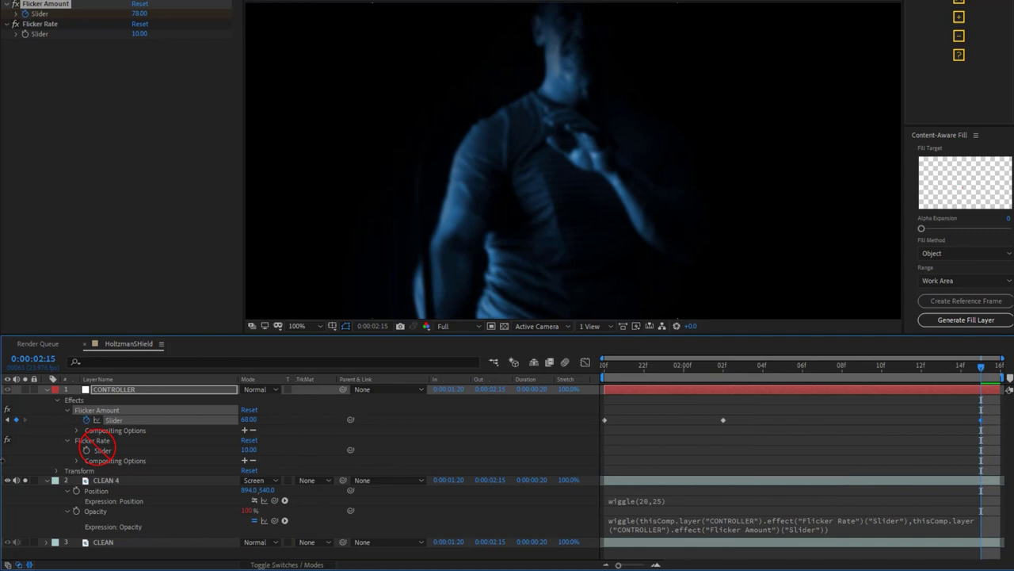
drag(248, 420, 267, 468)
click(249, 419)
text(0)
key(Return)
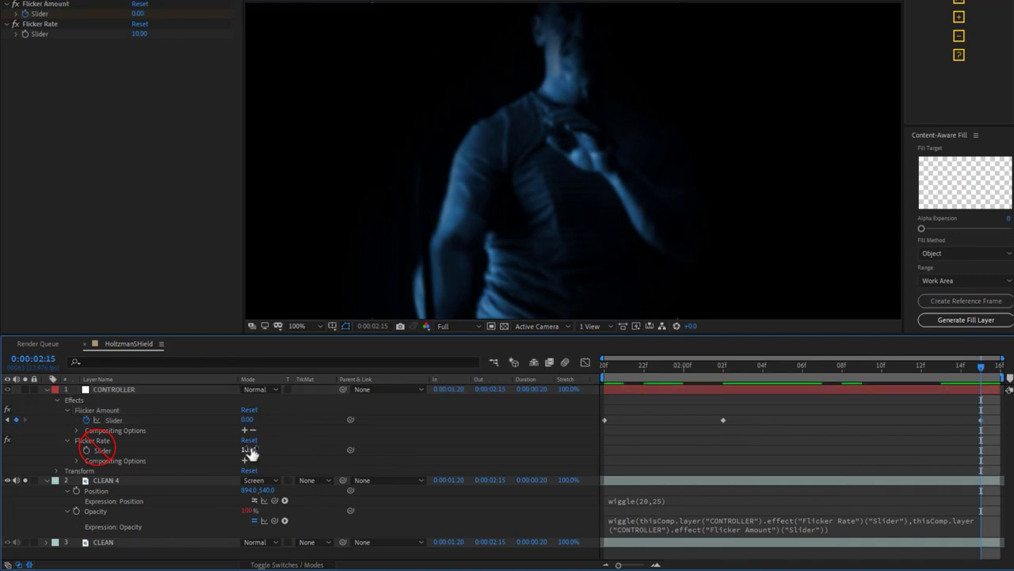
click(87, 451)
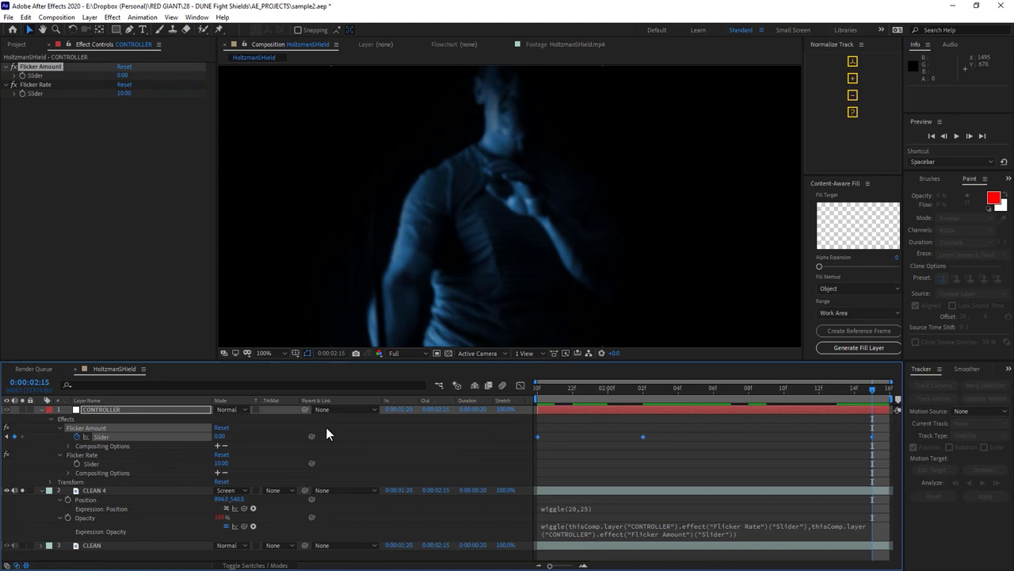
Remove Flicker Amount's keyframes and add an Opacity slider at 100 at the top of CONTROLLER's effects.
click(279, 445)
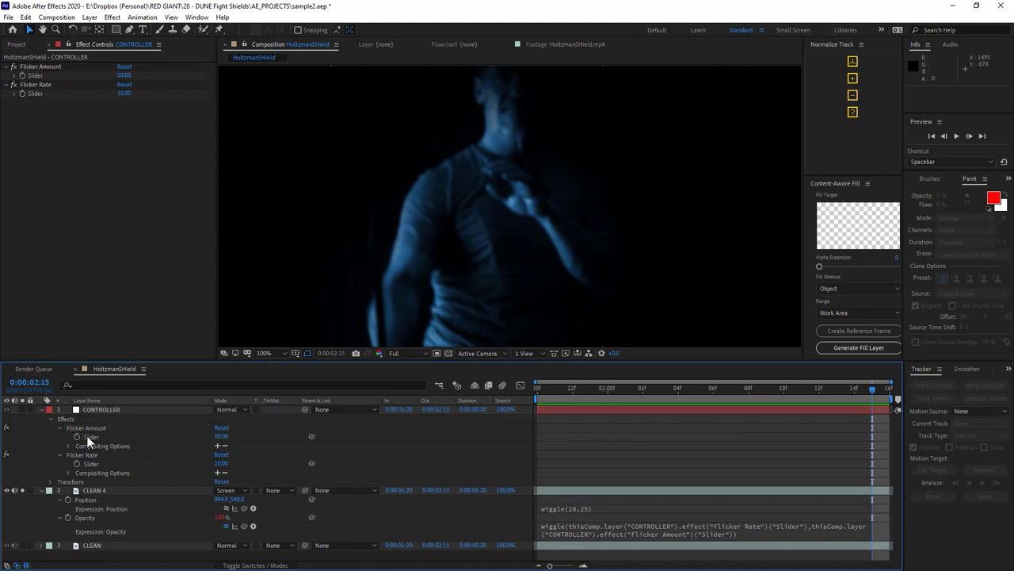
click(753, 533)
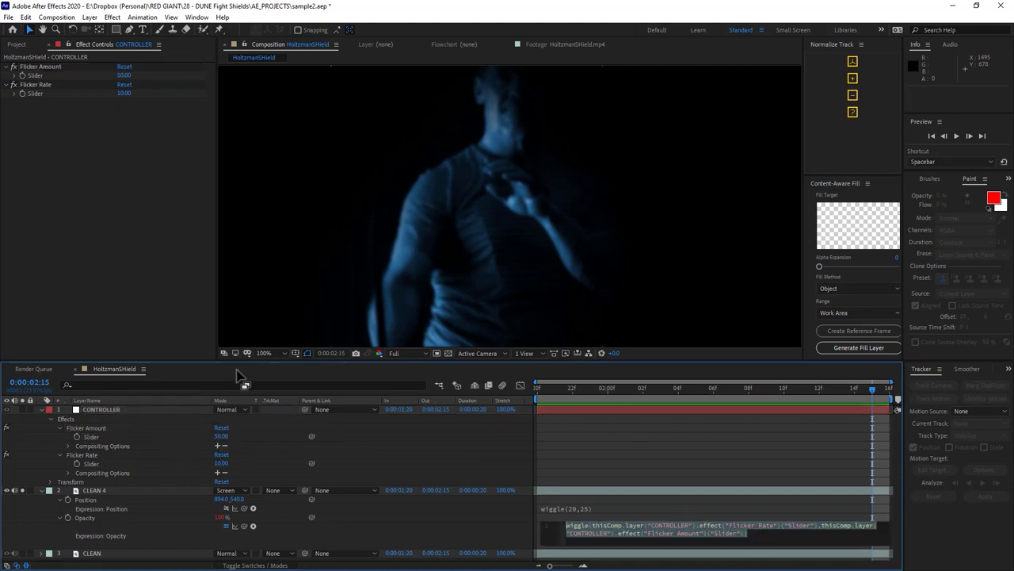
click(107, 411)
right_click(104, 171)
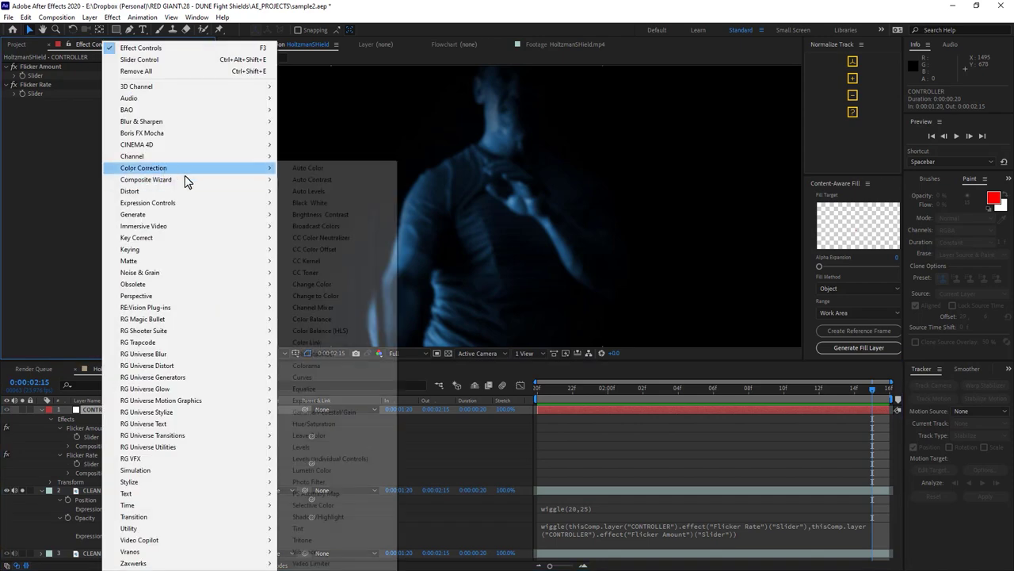
mouse_move(212, 207)
click(333, 282)
key(Return)
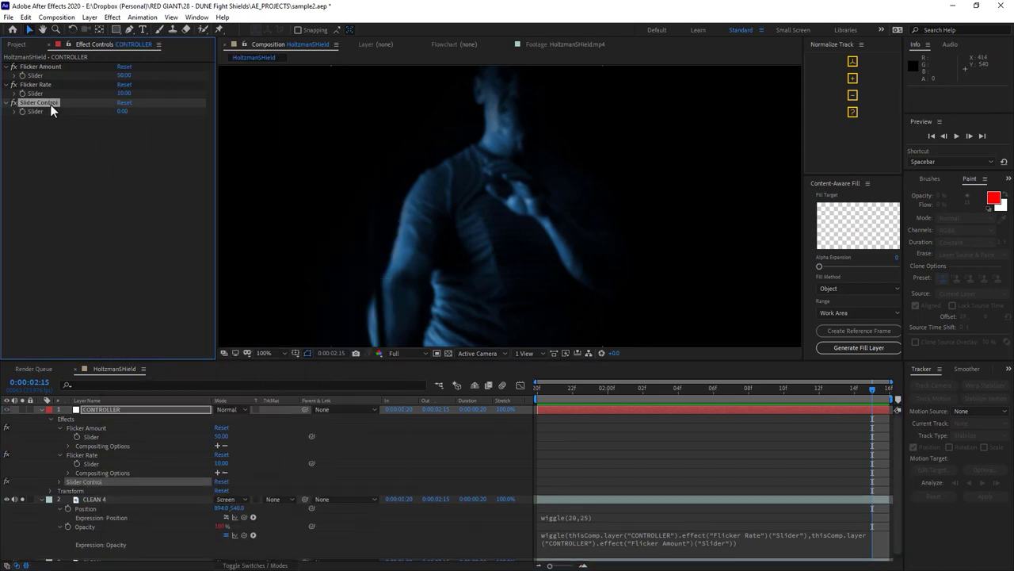
text(Opacity)
key(Return)
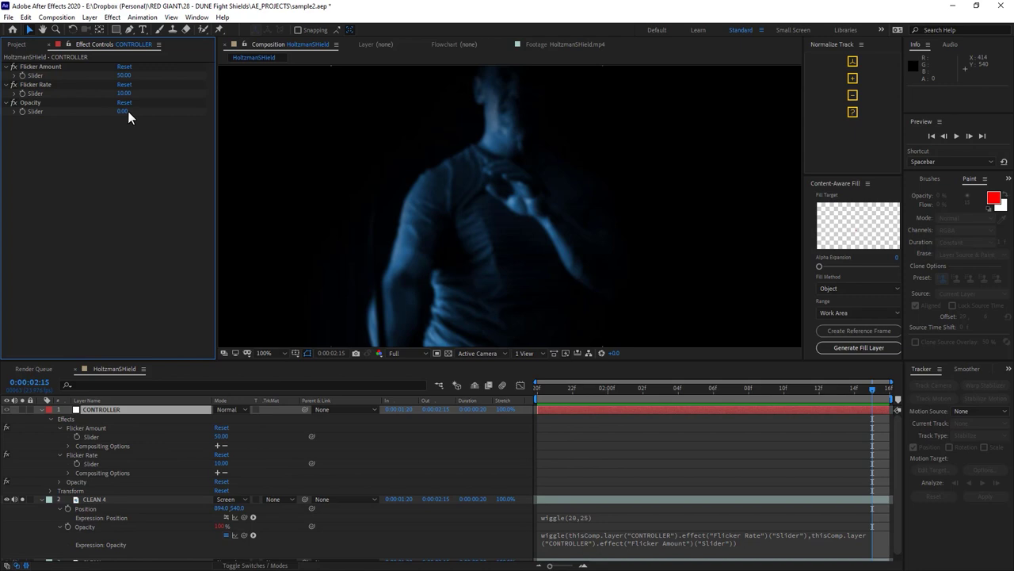
key(Return)
drag(36, 104, 58, 125)
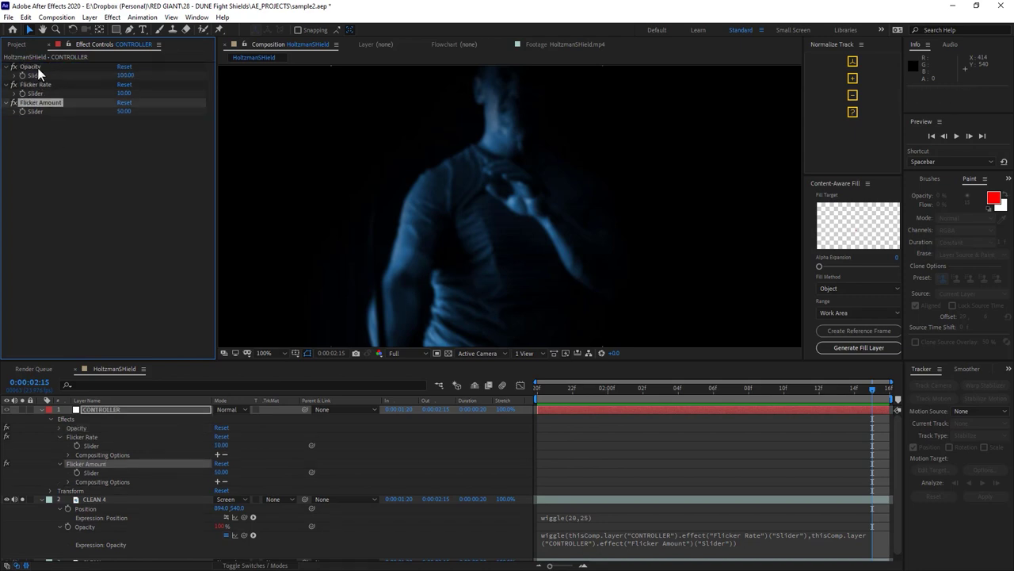
Insert a reference to the CONTROLLER Opacity slider before .wiggle in CLEAN 4's expression.
click(732, 546)
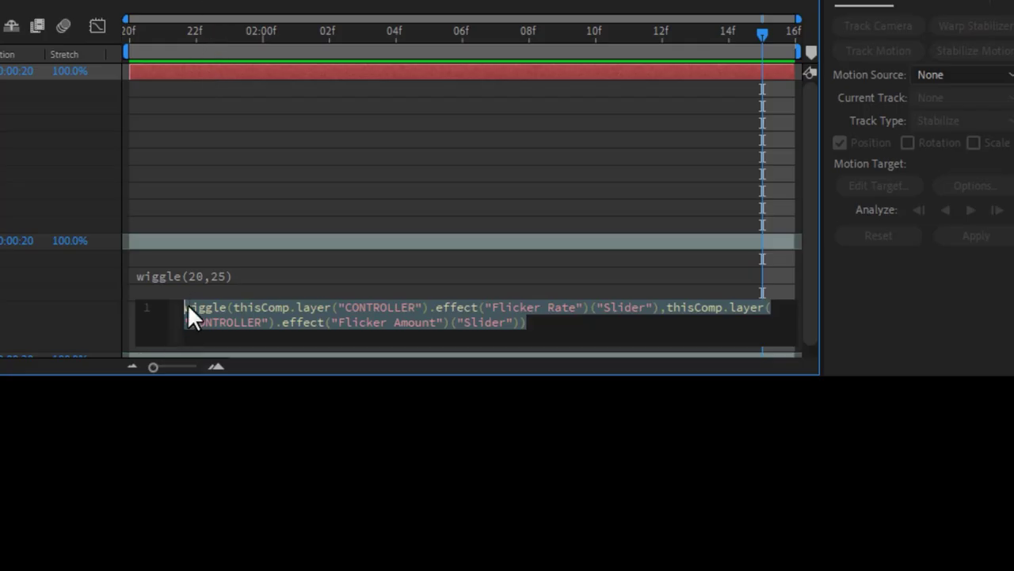
click(572, 544)
click(154, 312)
click(184, 297)
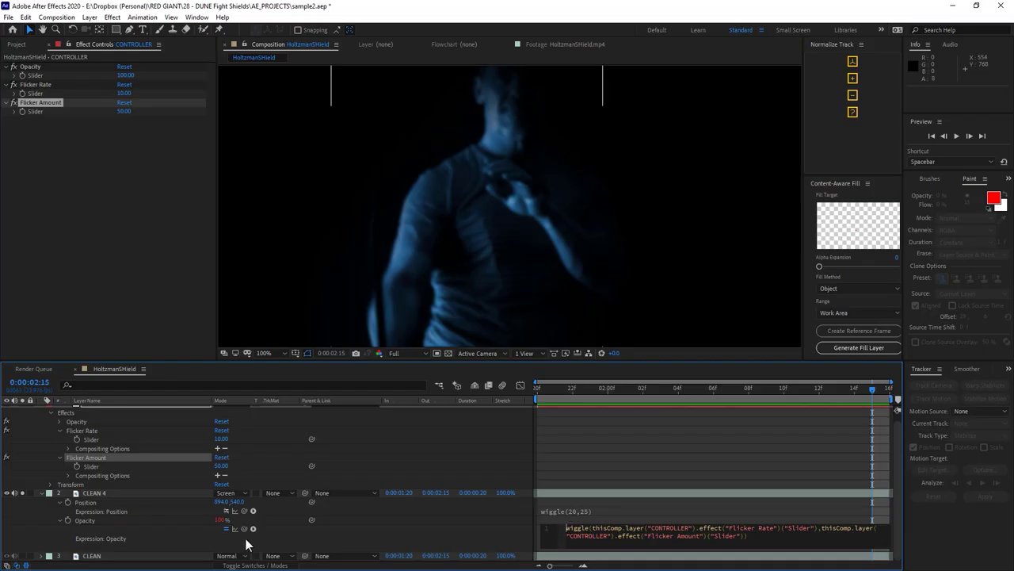
drag(243, 528, 123, 80)
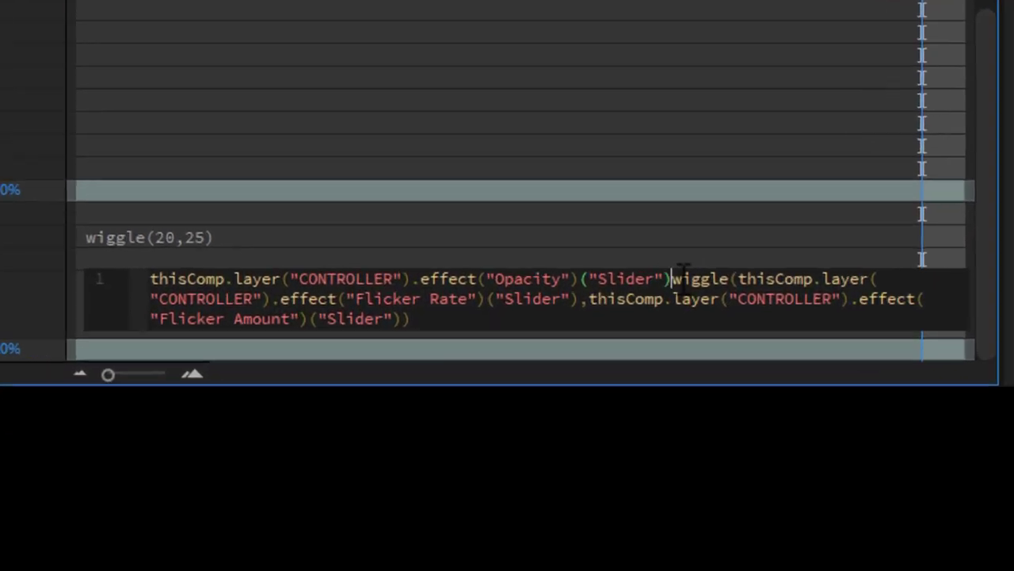
text(.)
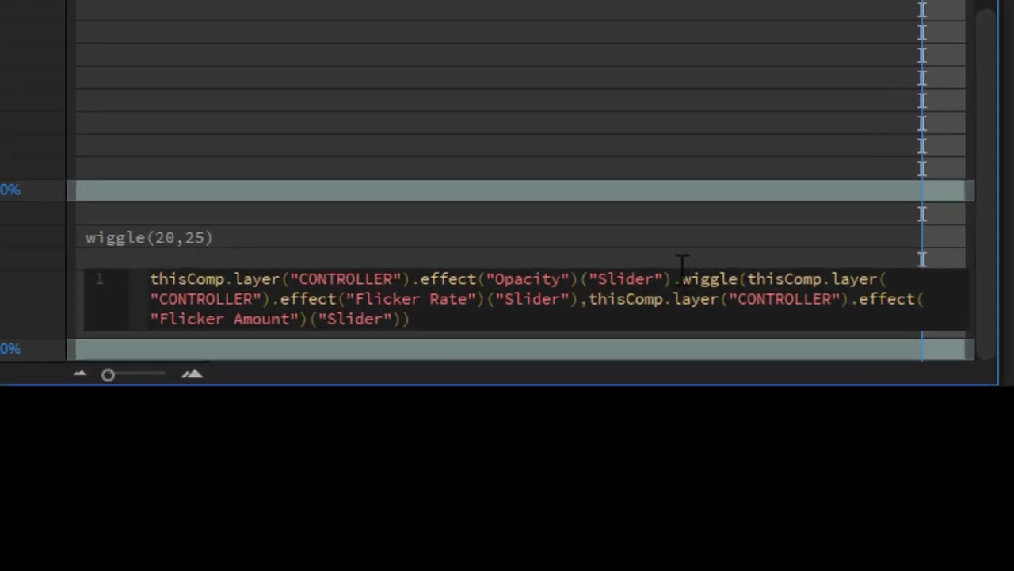
click(494, 170)
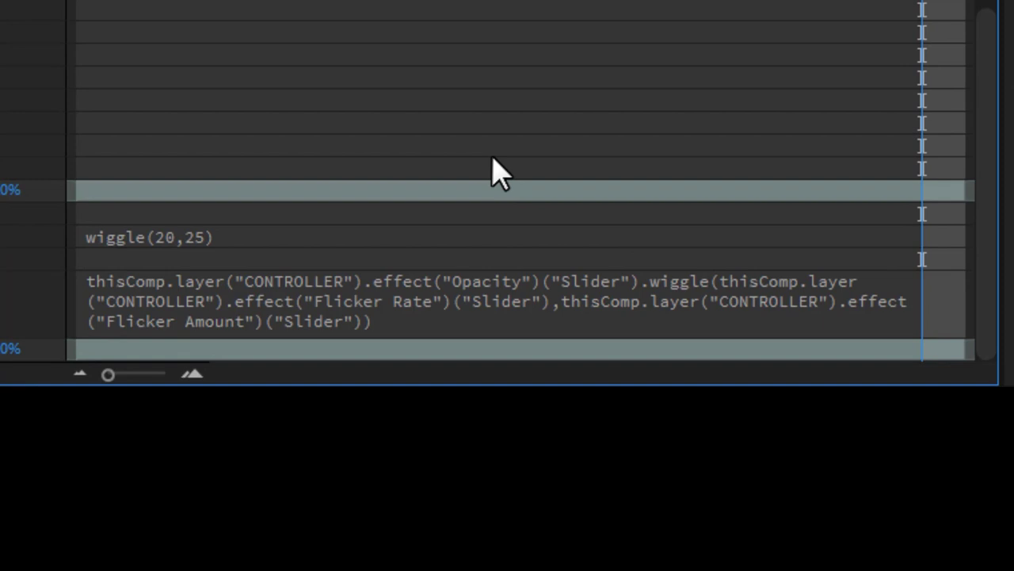
Expand CONTROLLER's Opacity effect and reselect the whole opacity expression.
click(99, 301)
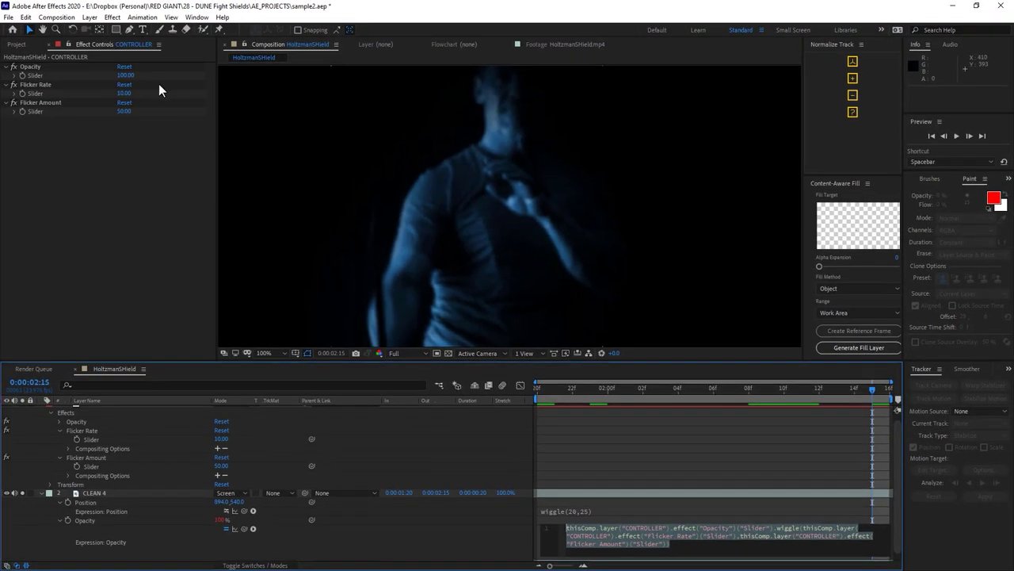
click(58, 420)
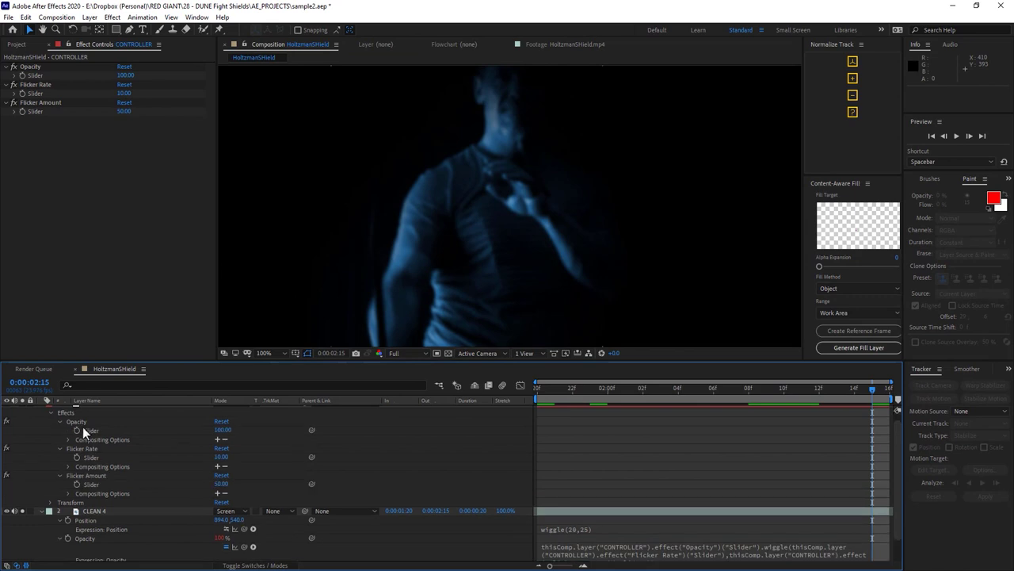
click(118, 457)
click(119, 485)
click(119, 457)
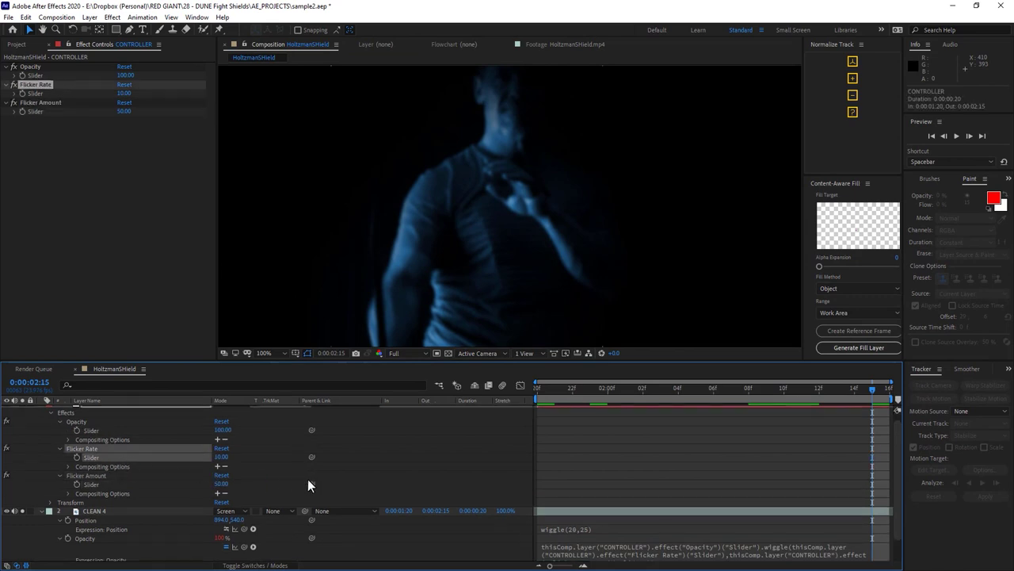
click(759, 545)
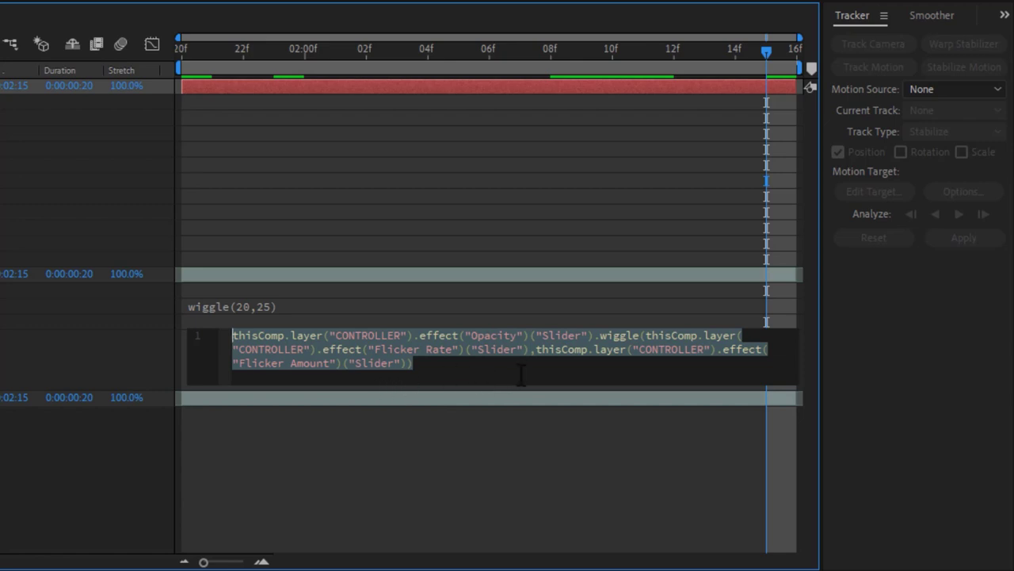
Make CLEAN 4's Opacity expression box taller and highlight parts of the existing wiggle expression.
click(568, 358)
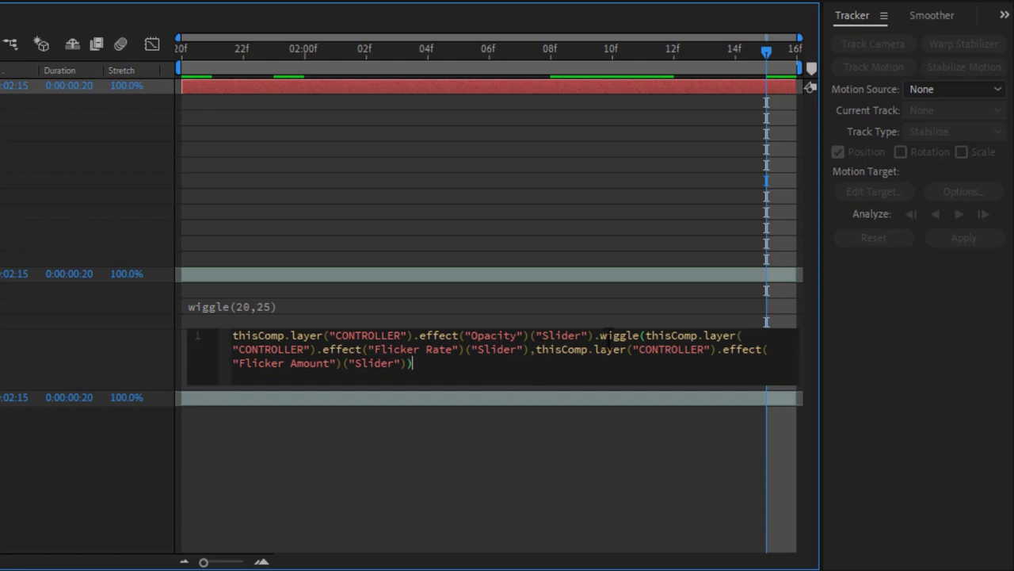
drag(591, 335, 233, 335)
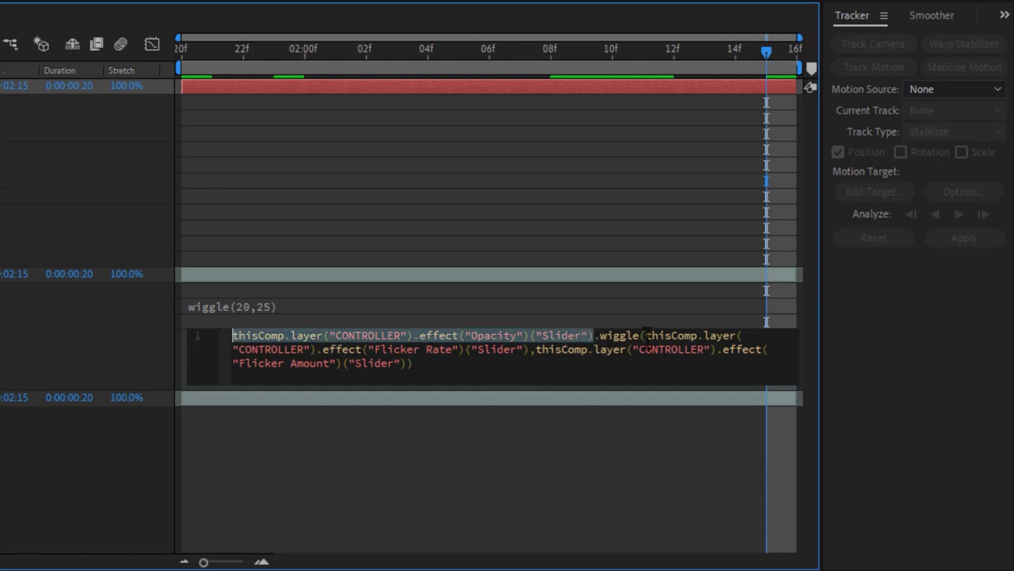
drag(646, 335, 442, 373)
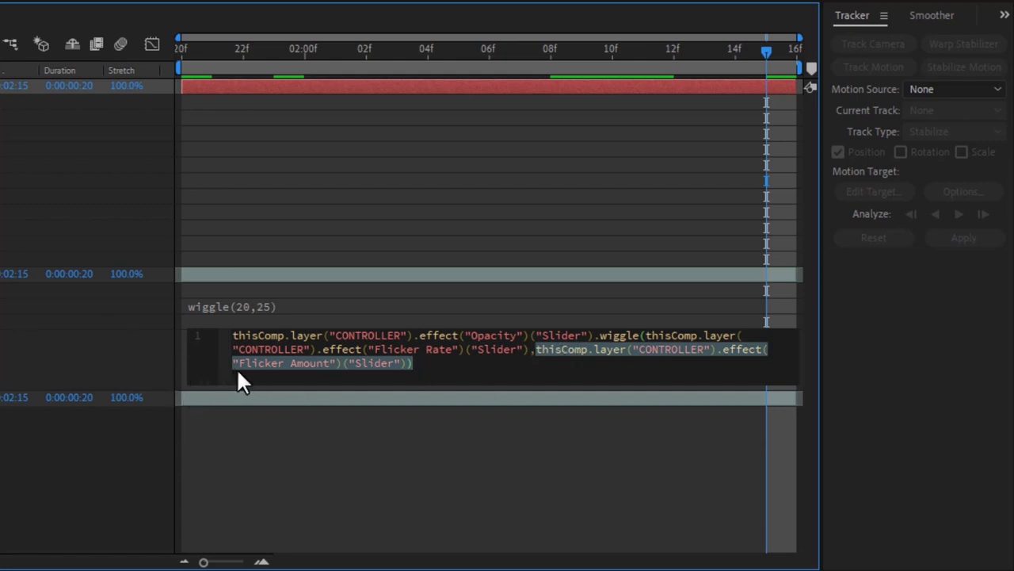
drag(193, 390, 216, 507)
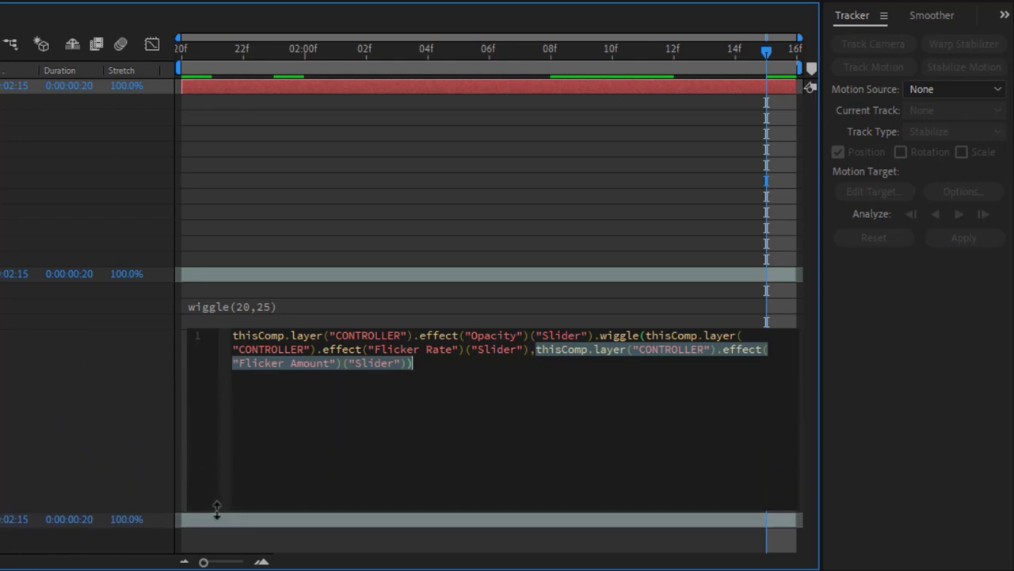
click(393, 434)
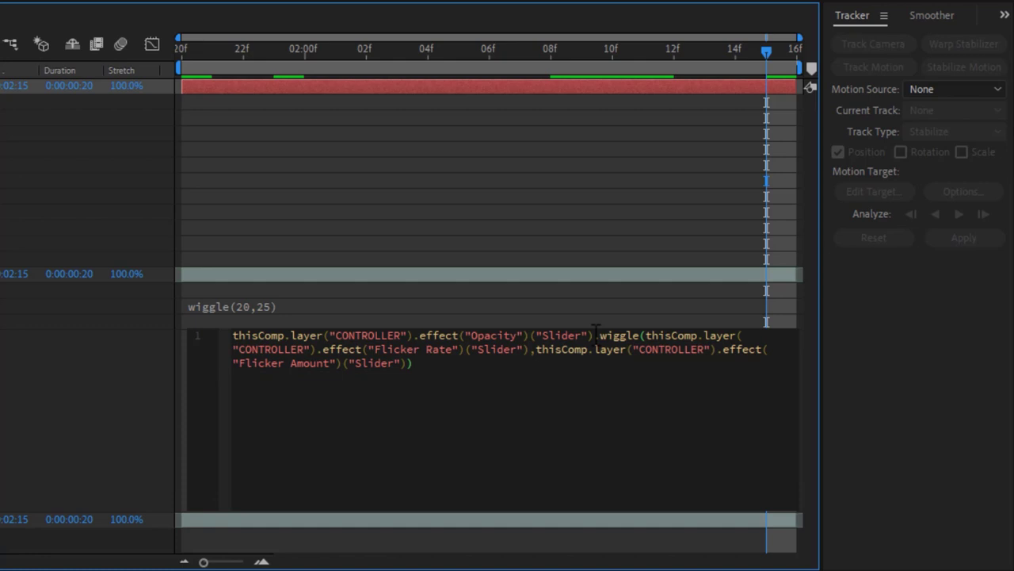
drag(596, 335, 232, 334)
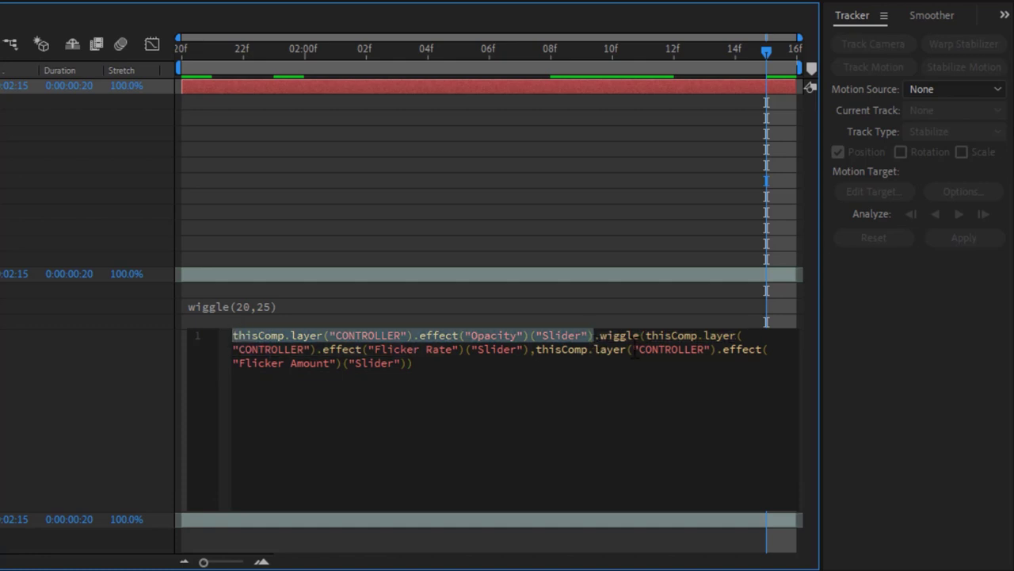
click(242, 327)
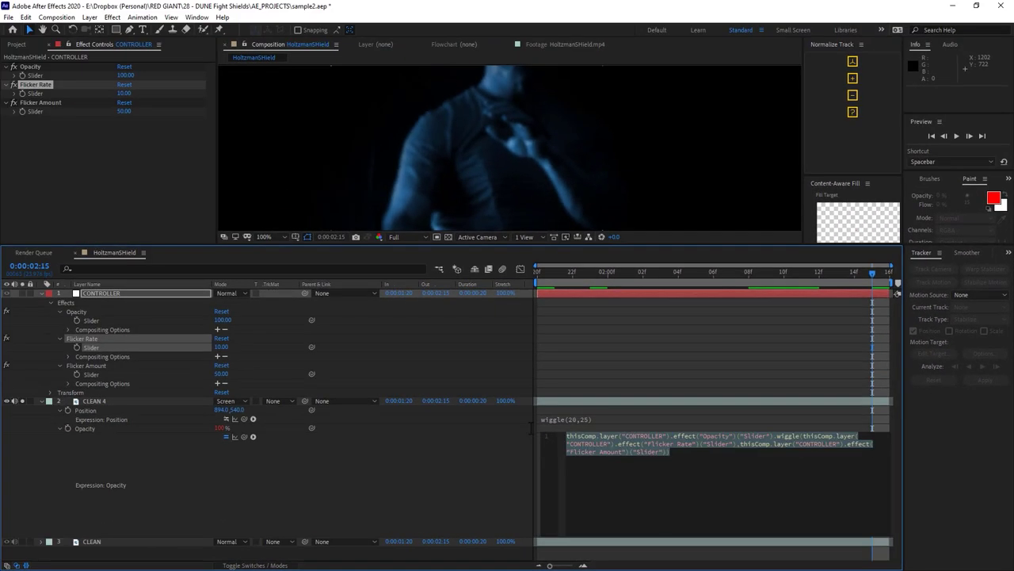
Clear the Opacity expression and define A as the CONTROLLER Opacity slider.
key(ctrl+a)
key(BackSpace)
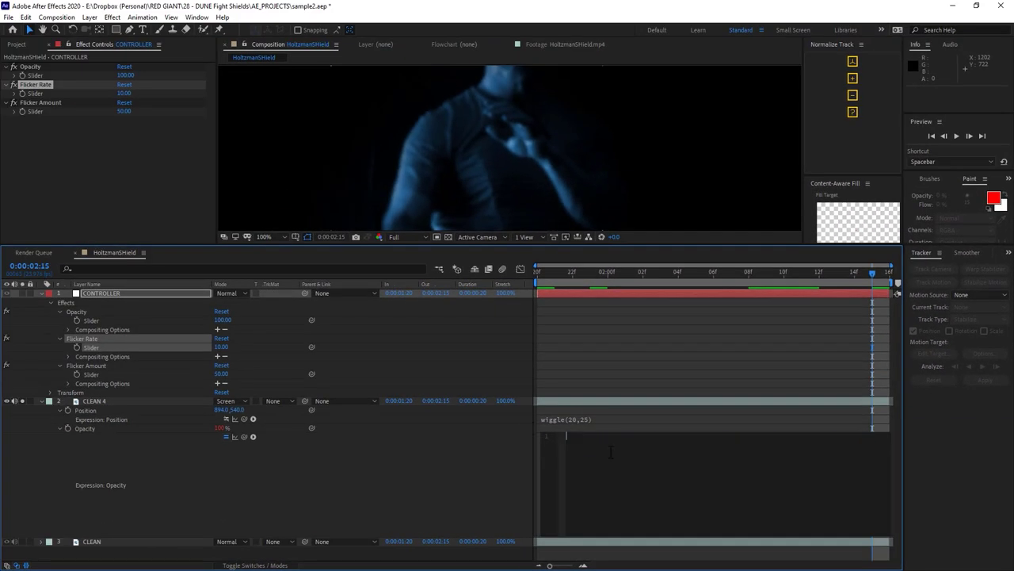
text(A=)
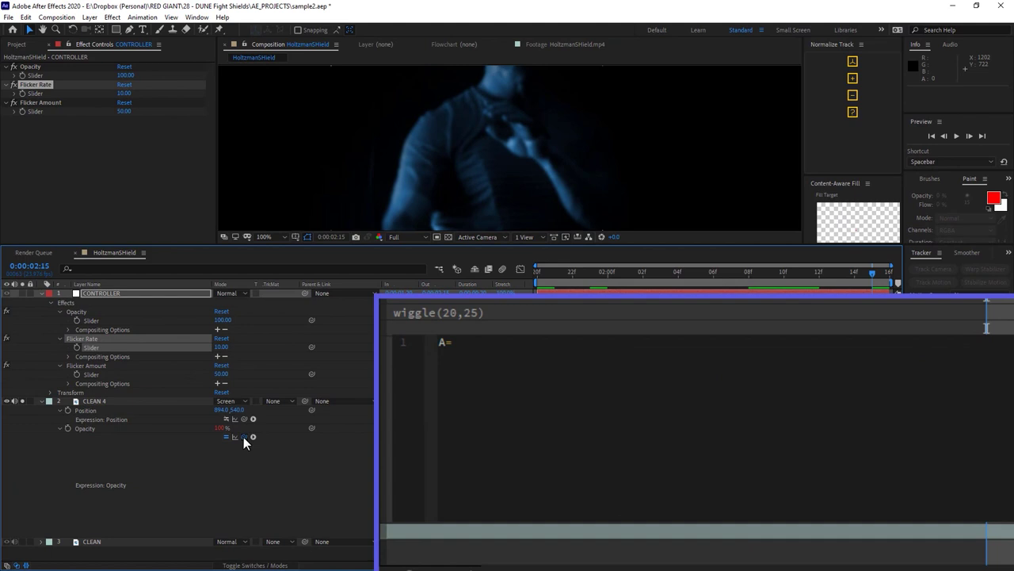
drag(243, 436, 149, 321)
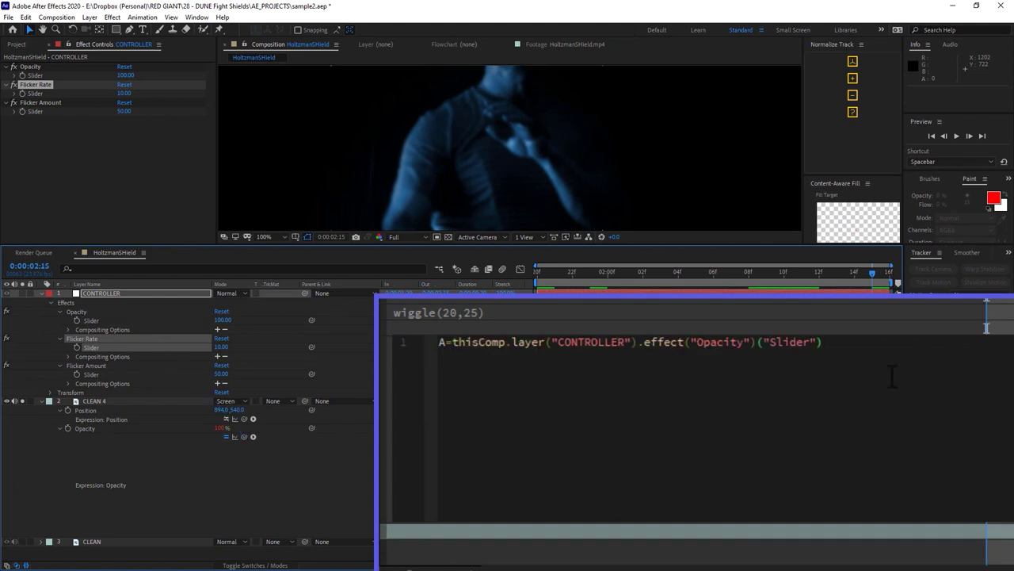
text(;)
key(Return)
Define B and C as the Flicker Rate and Flicker Amount slider references.
text(B=)
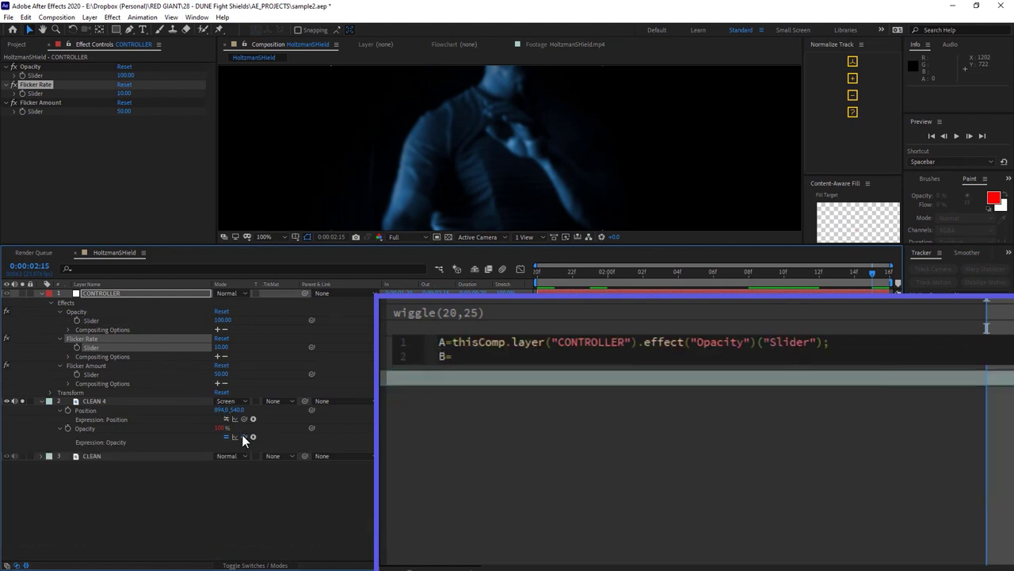
drag(243, 437, 91, 347)
text(;)
key(Return)
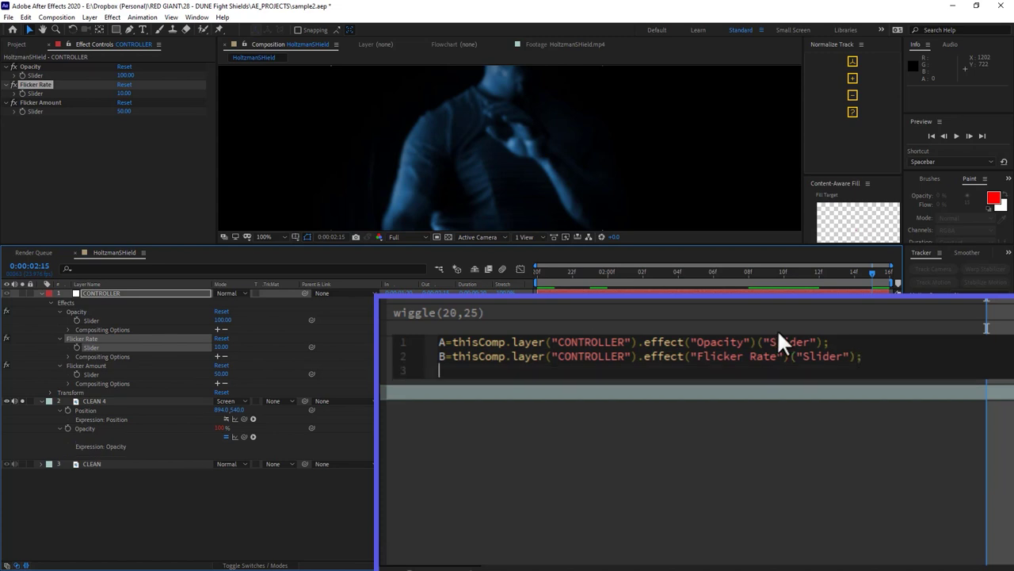
text(C=)
drag(246, 437, 91, 374)
text(;)
key(Return)
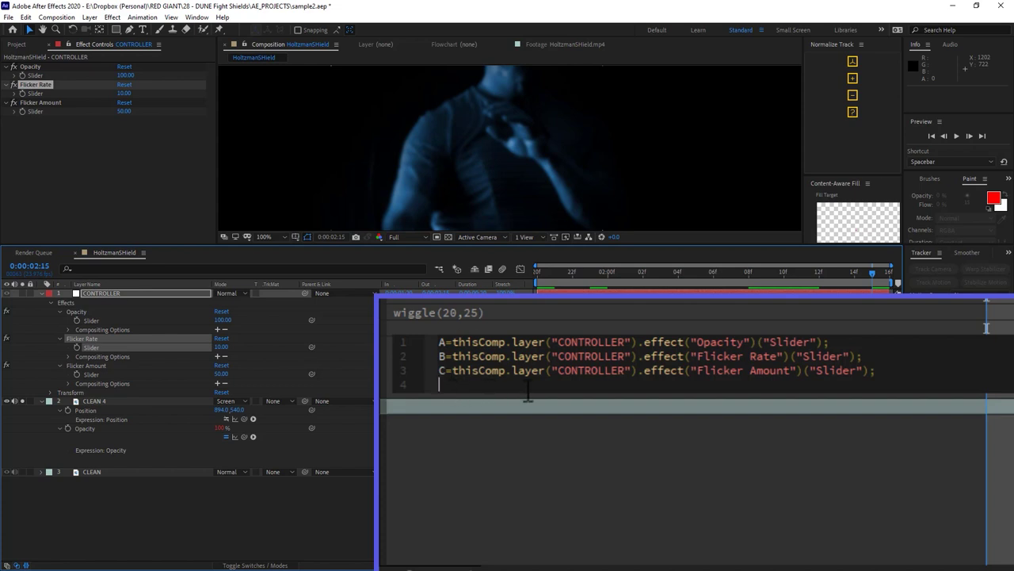
End the expression with A.wiggle(B,C), commit it, and preview the composition.
text(A.wiggle)
key(Return)
text(B,C)
text())
drag(548, 387, 412, 390)
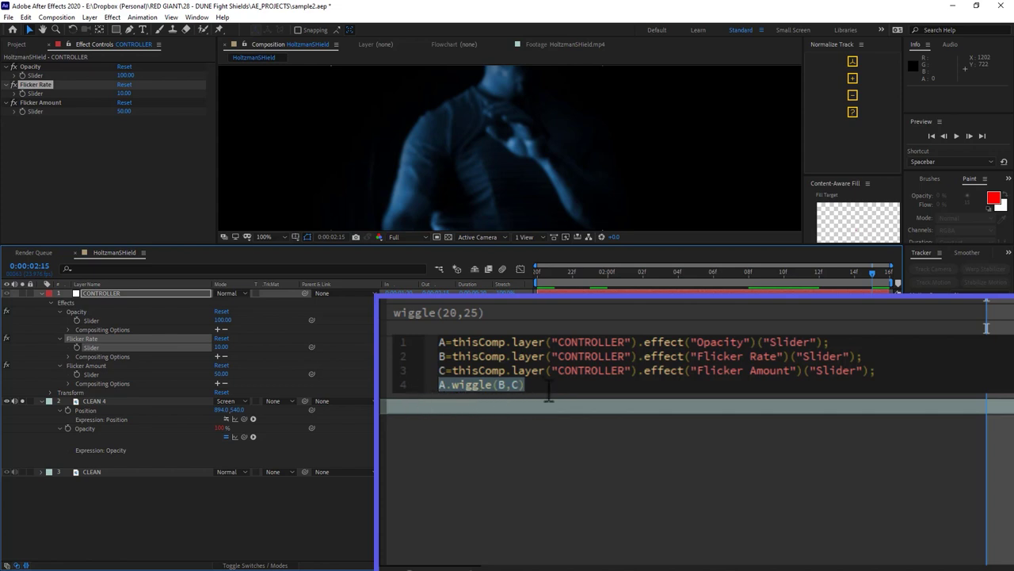
click(552, 455)
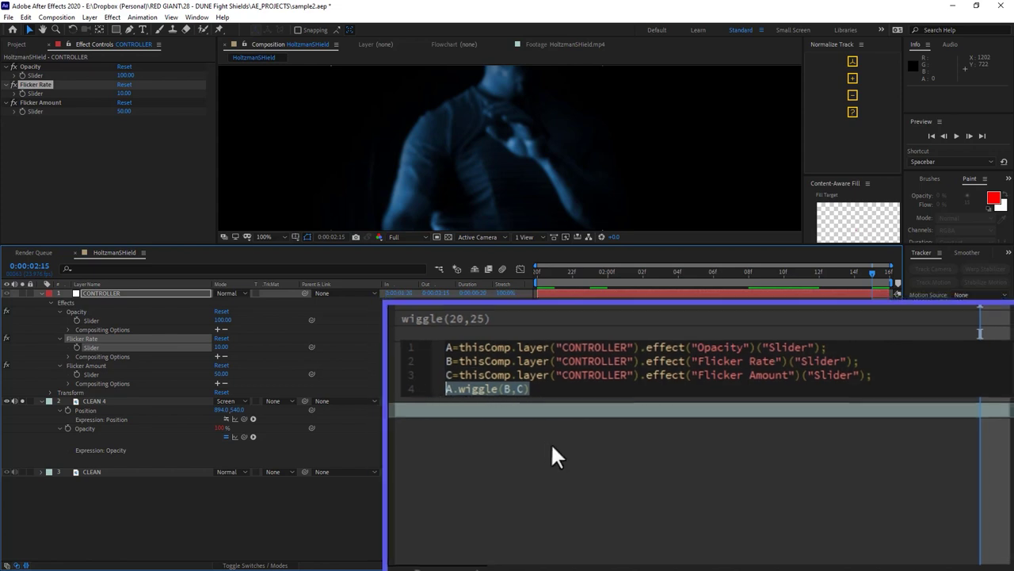
drag(561, 246, 561, 369)
key(space)
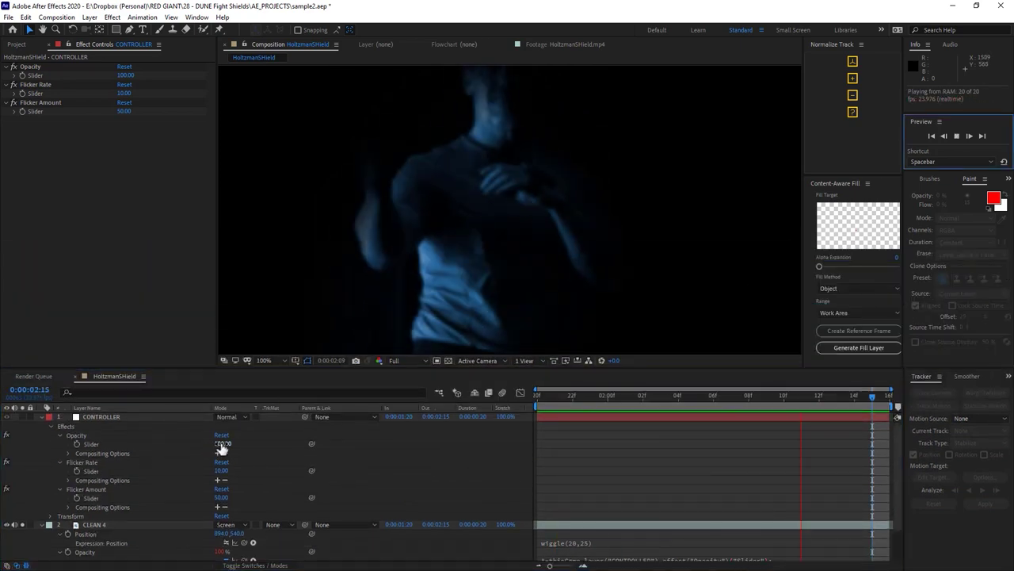
Adjust CONTROLLER's sliders to Opacity 193 and Flicker Rate 4 during the preview.
drag(221, 447, 219, 470)
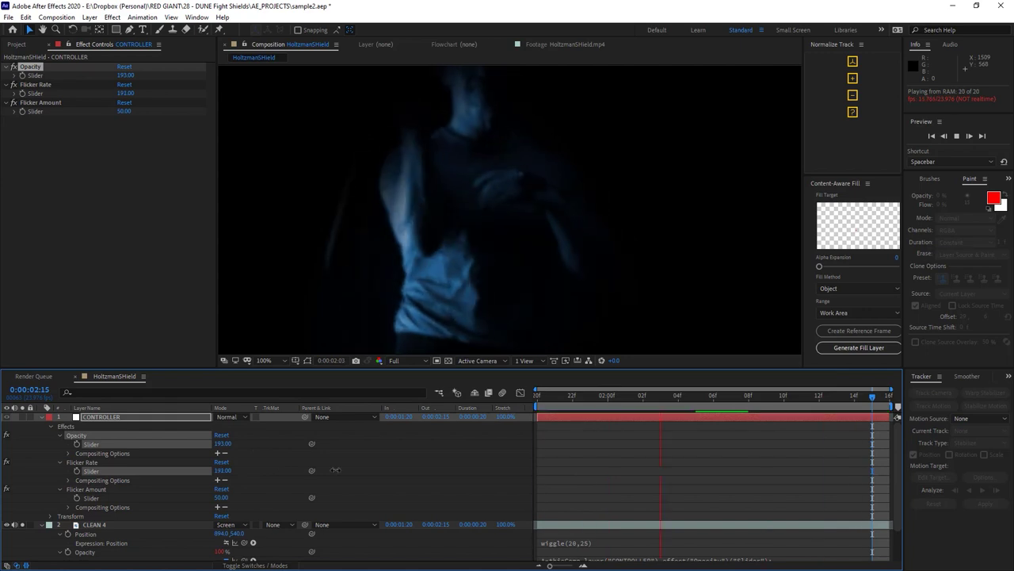
click(46, 424)
click(42, 417)
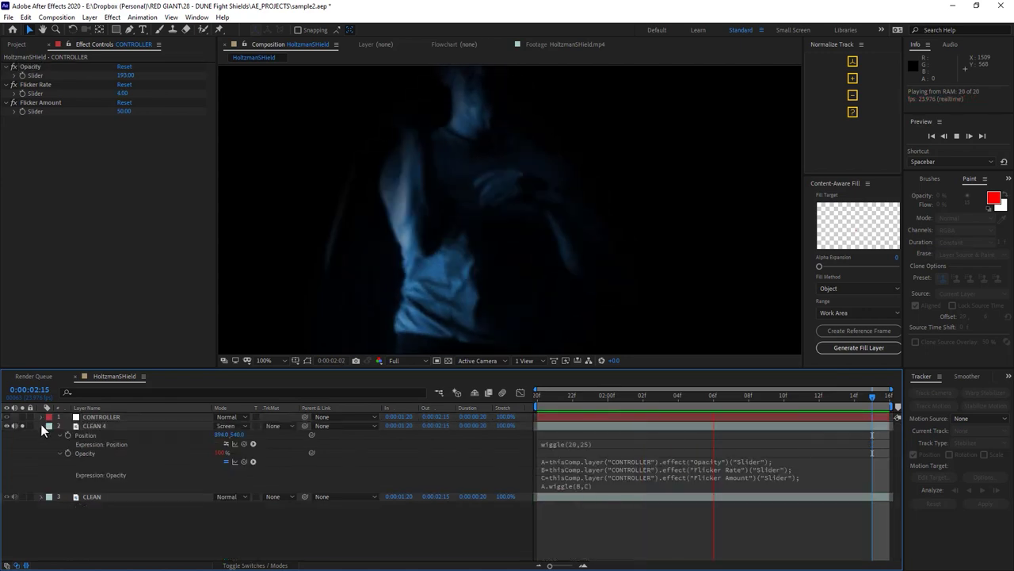
click(42, 426)
click(956, 136)
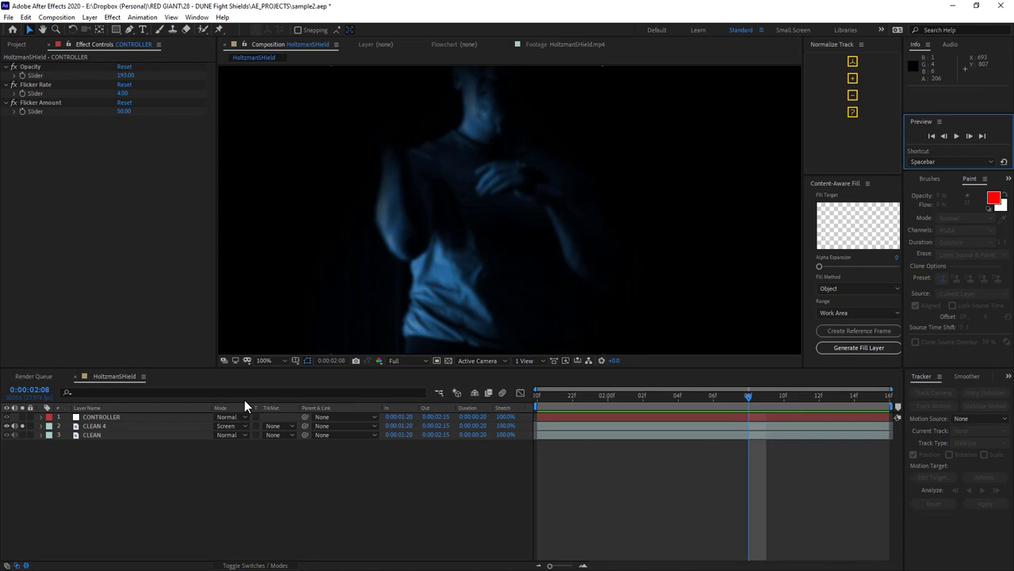
Duplicate CLEAN 4 twice into CLEAN 5 and CLEAN 6 and preview the stacked copies.
click(147, 428)
key(ctrl+d)
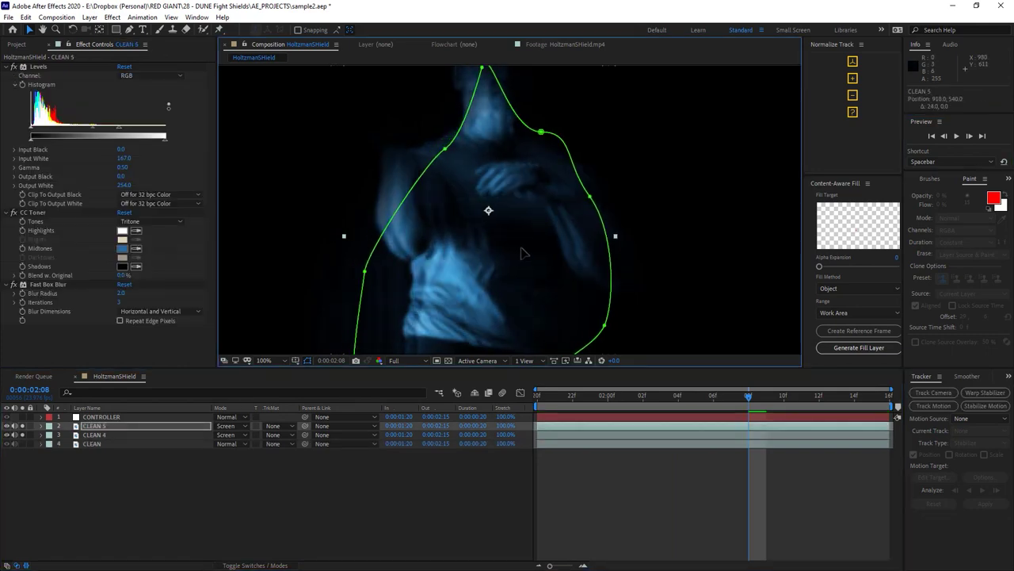
key(ctrl+d)
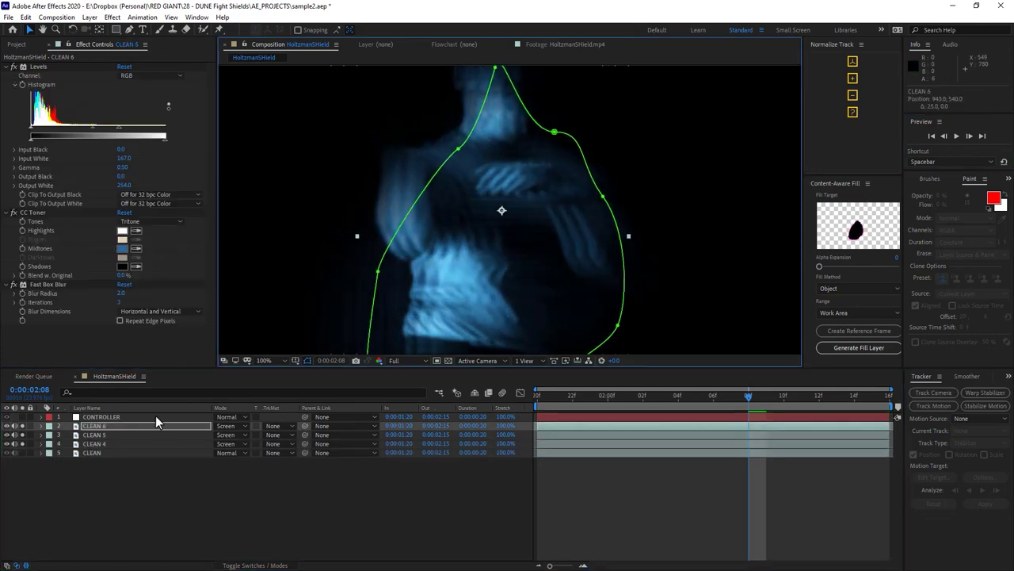
click(957, 135)
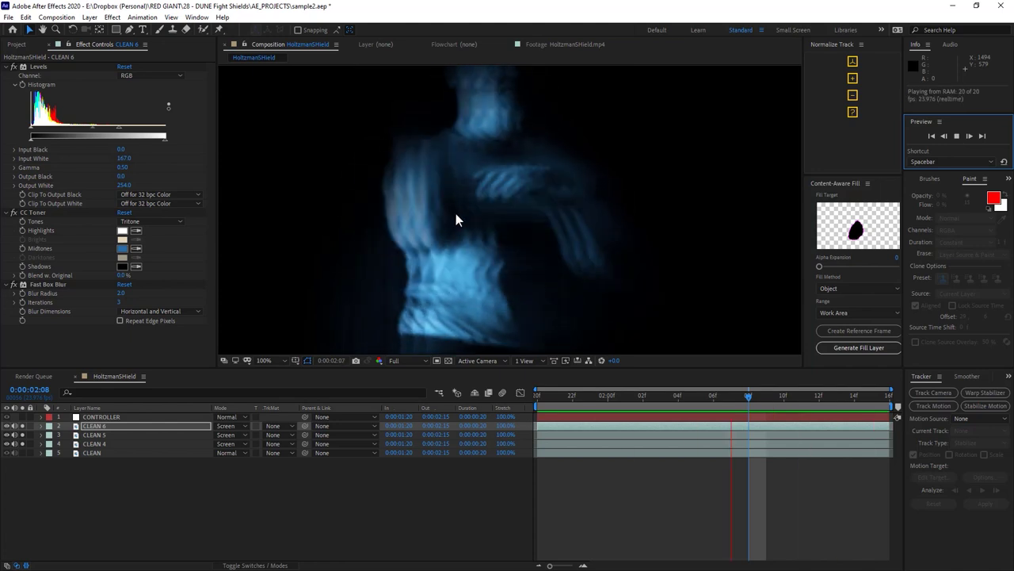
ctrl+click(42, 417)
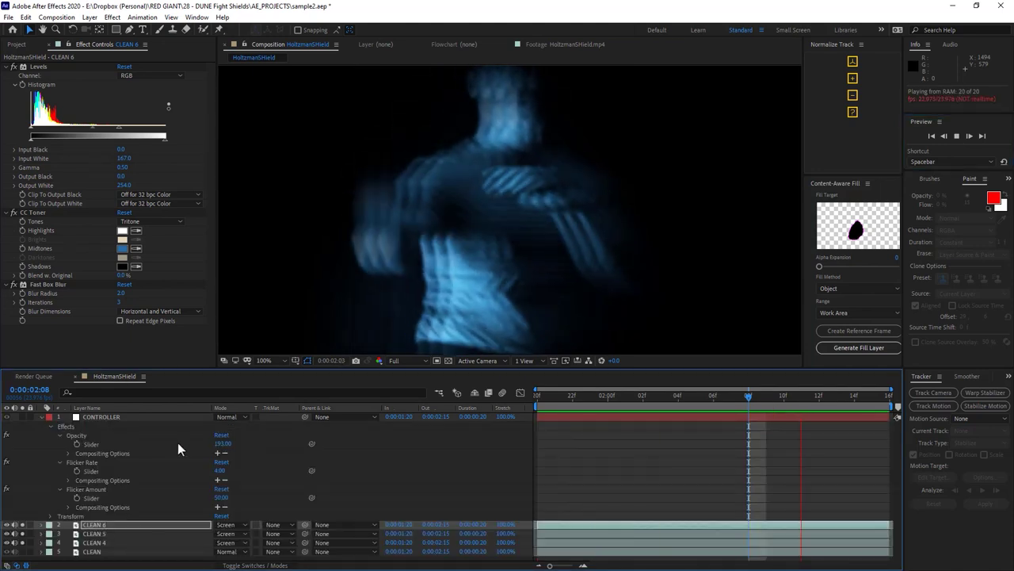
Set the CONTROLLER Opacity slider to 0.
drag(227, 451, 147, 457)
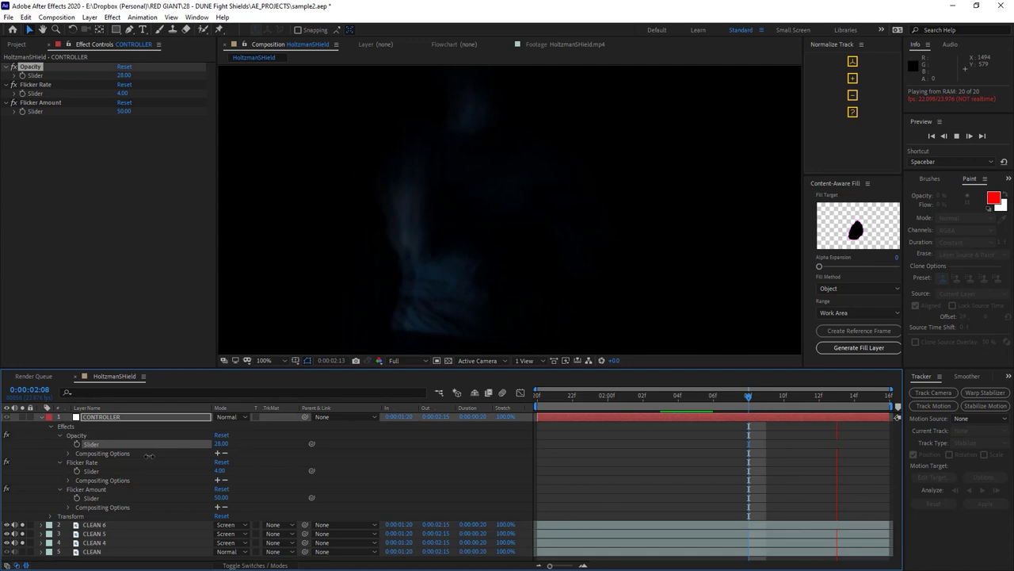
click(643, 398)
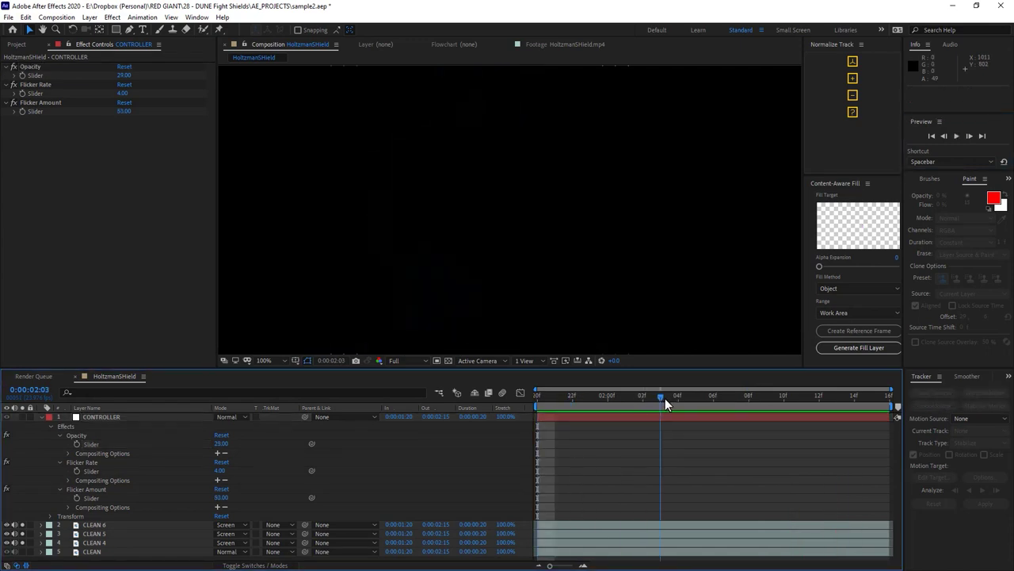
key(space)
click(222, 443)
text(0)
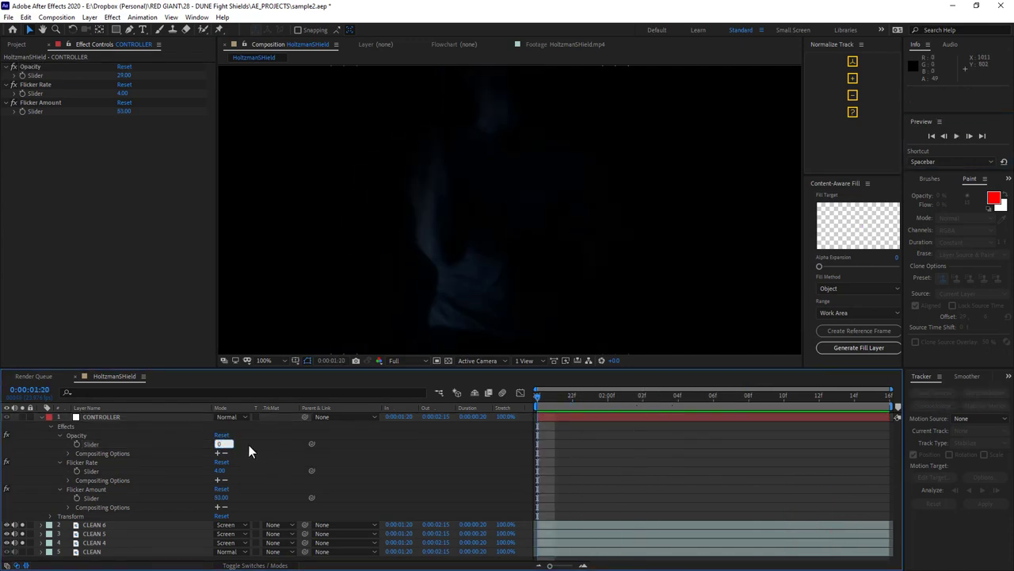
key(Return)
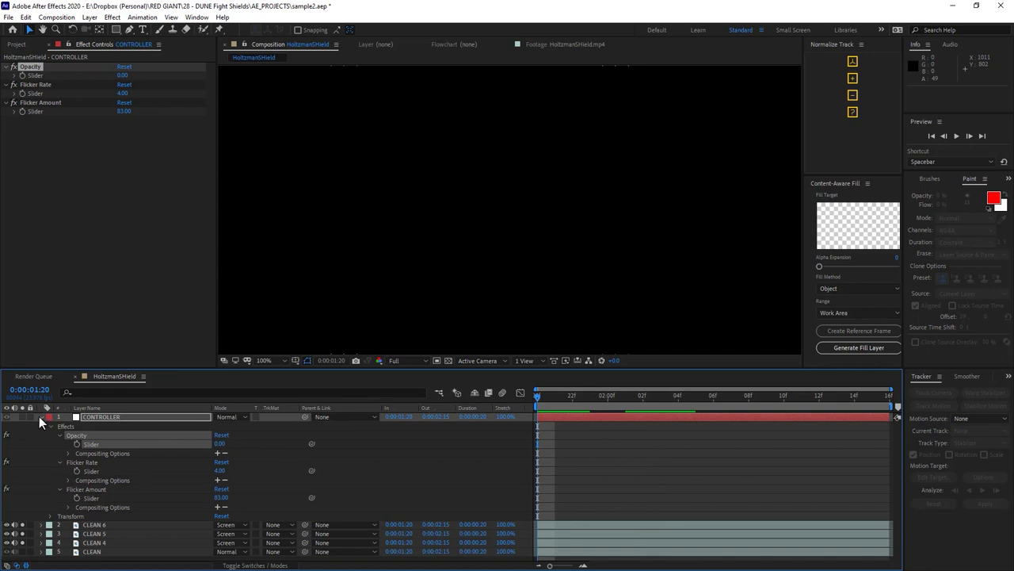
Show only CONTROLLER's effects and preview the nearly black composition.
key(e)
key(space)
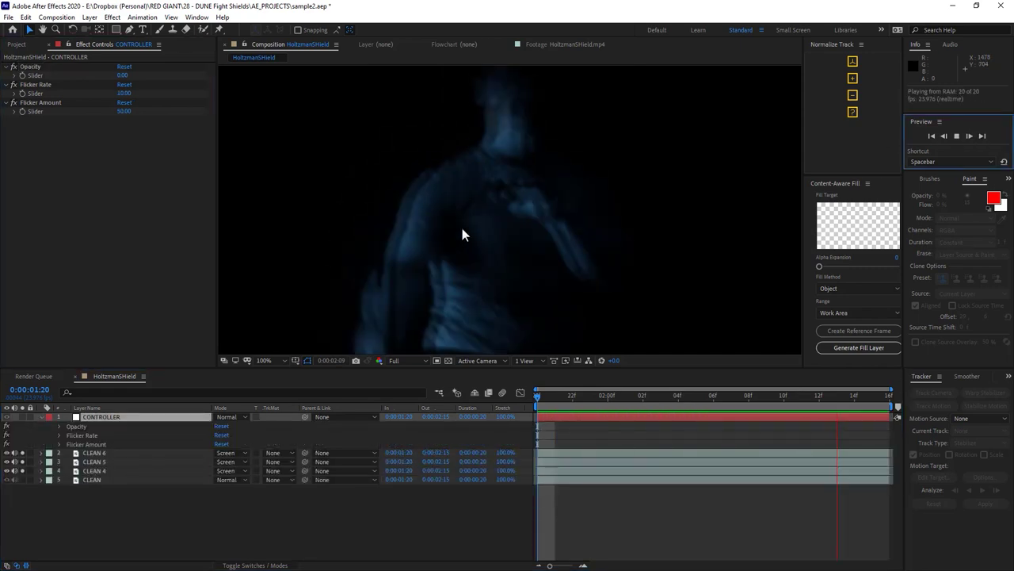
key(space)
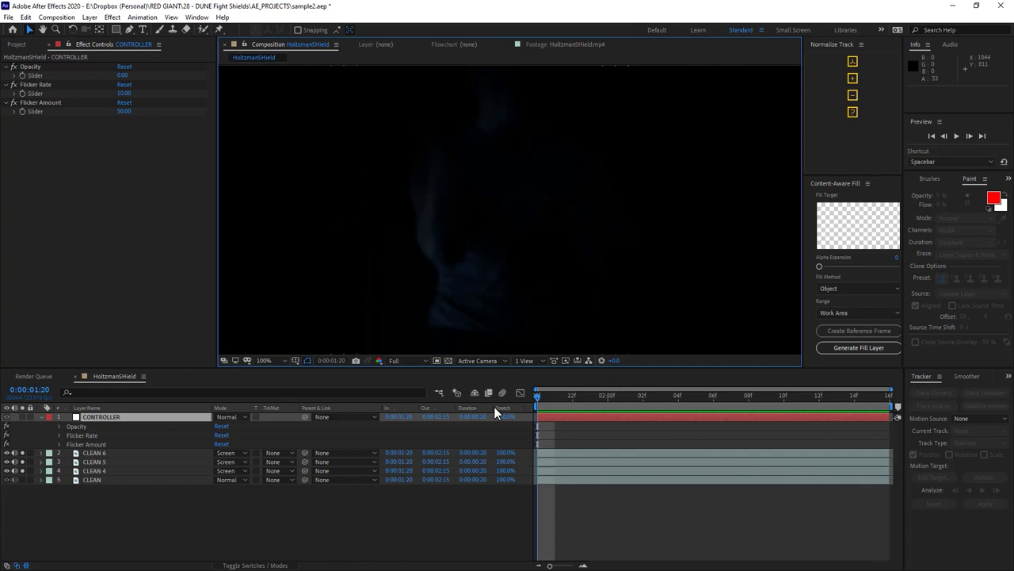
key(space)
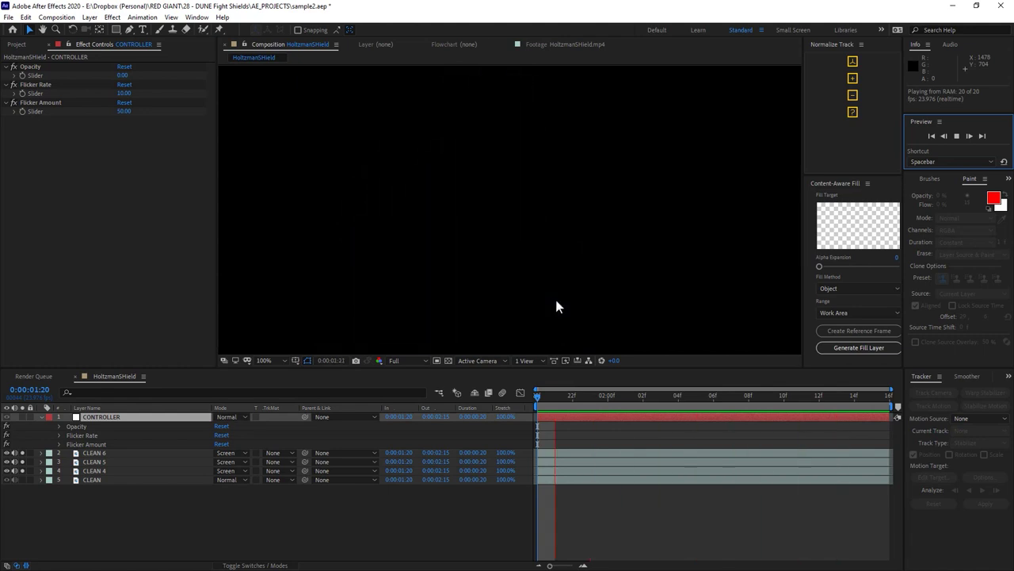
key(space)
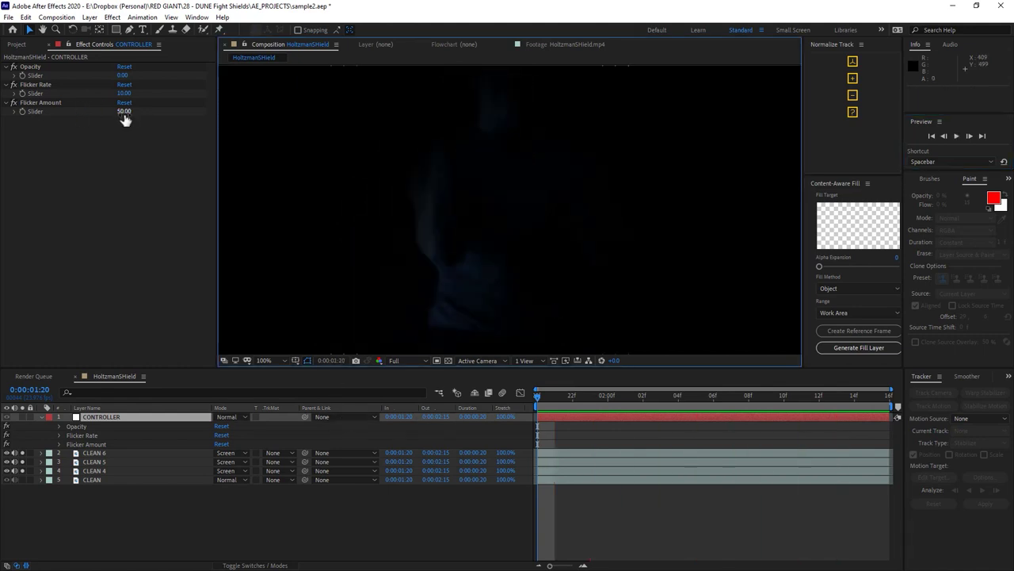
Try a lower Flicker Amount, undo it back to 50, and select CLEAN 6.
drag(124, 111, 111, 119)
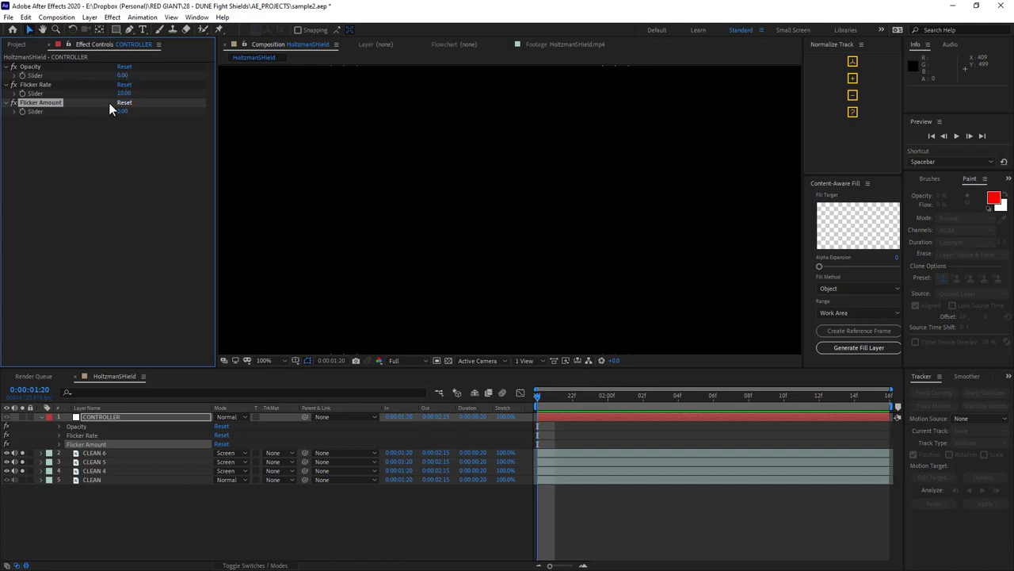
key(ctrl+z)
key(ctrl+z)
key(ctrl+z)
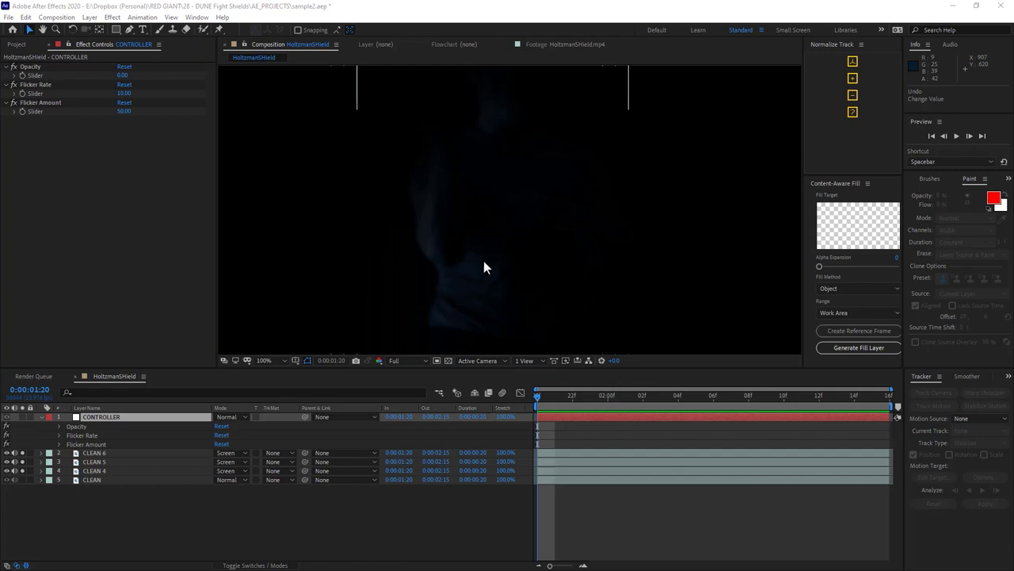
click(93, 453)
Delete the CLEAN 5 and CLEAN 6 copies and reveal CLEAN 4's Opacity expression.
key(Delete)
click(94, 453)
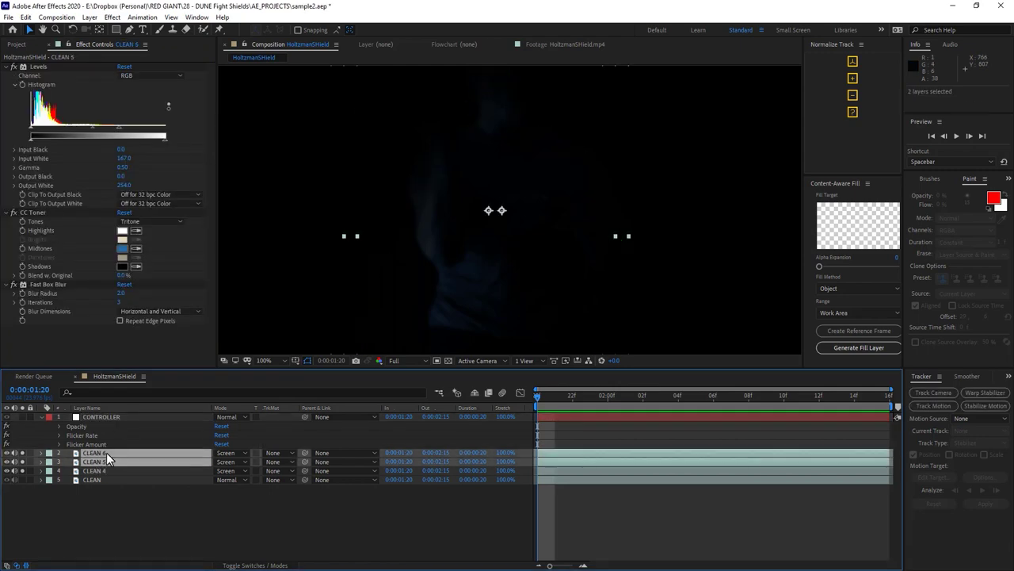
key(Delete)
click(135, 455)
key(e)
key(e)
click(609, 506)
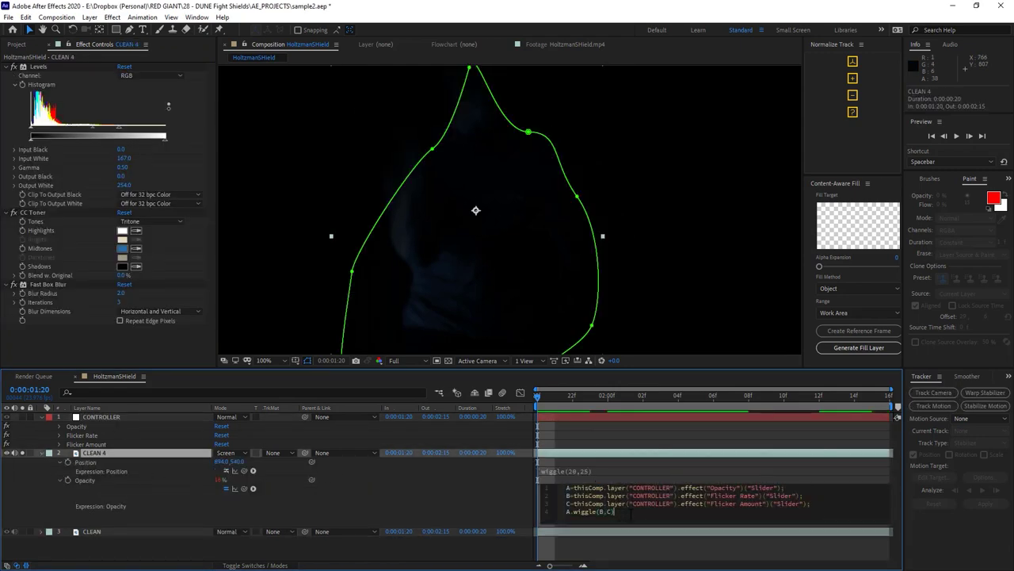
Expand CONTROLLER's Opacity, Flicker Rate and Flicker Amount effects.
click(93, 417)
click(59, 426)
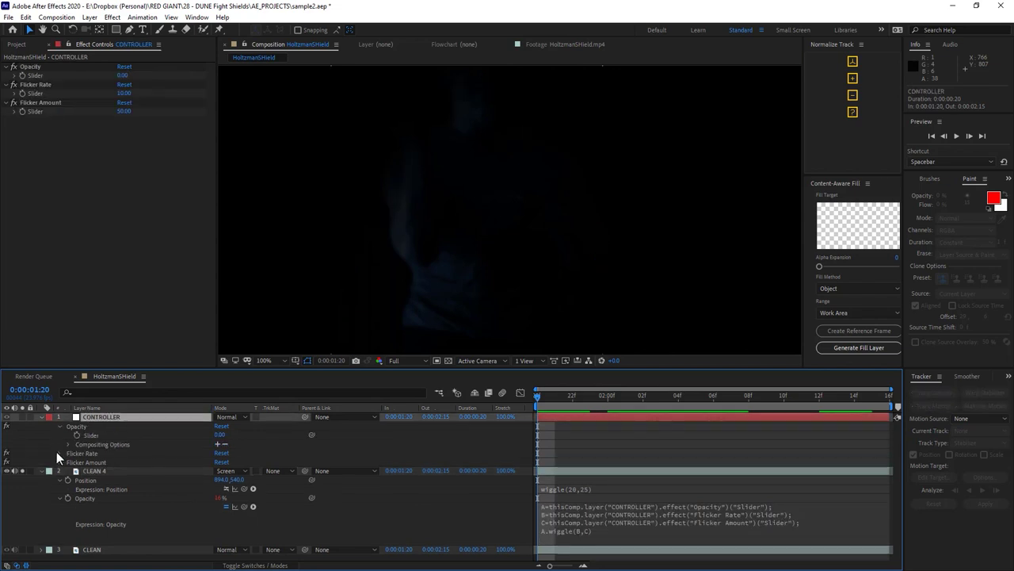
click(59, 453)
click(59, 480)
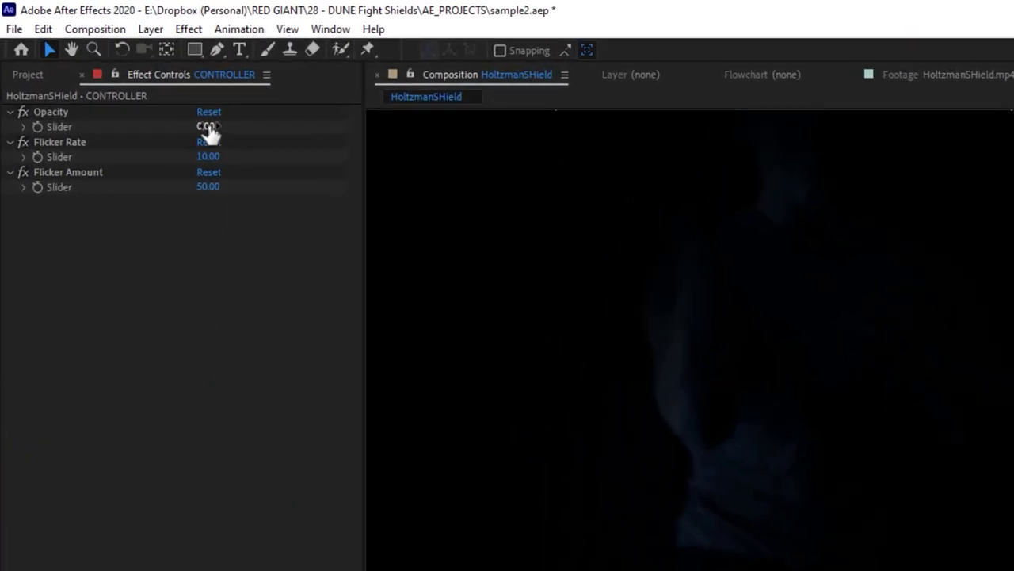
Bring the CONTROLLER Opacity slider up to 100.
drag(210, 135, 210, 170)
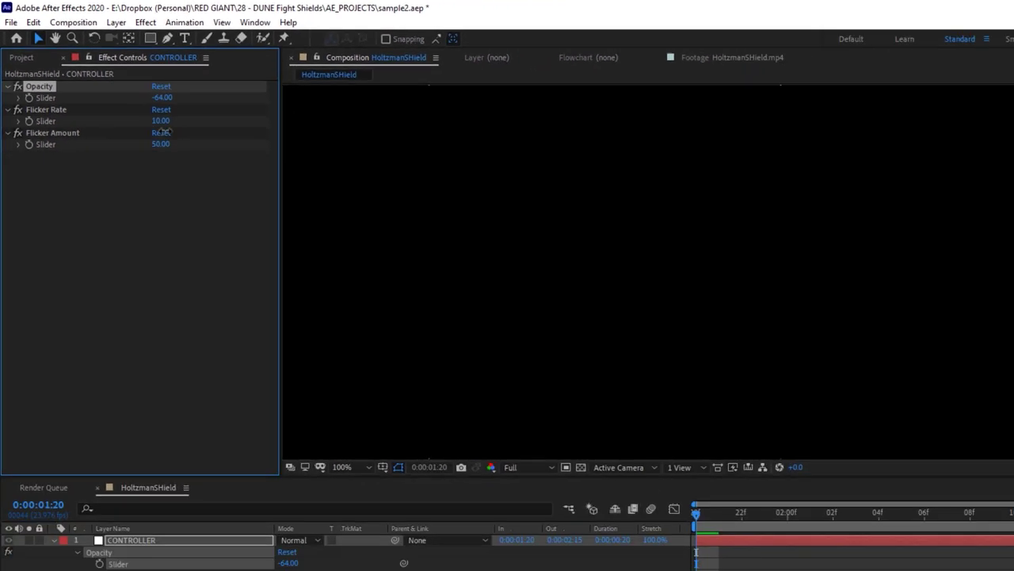
drag(162, 131, 281, 135)
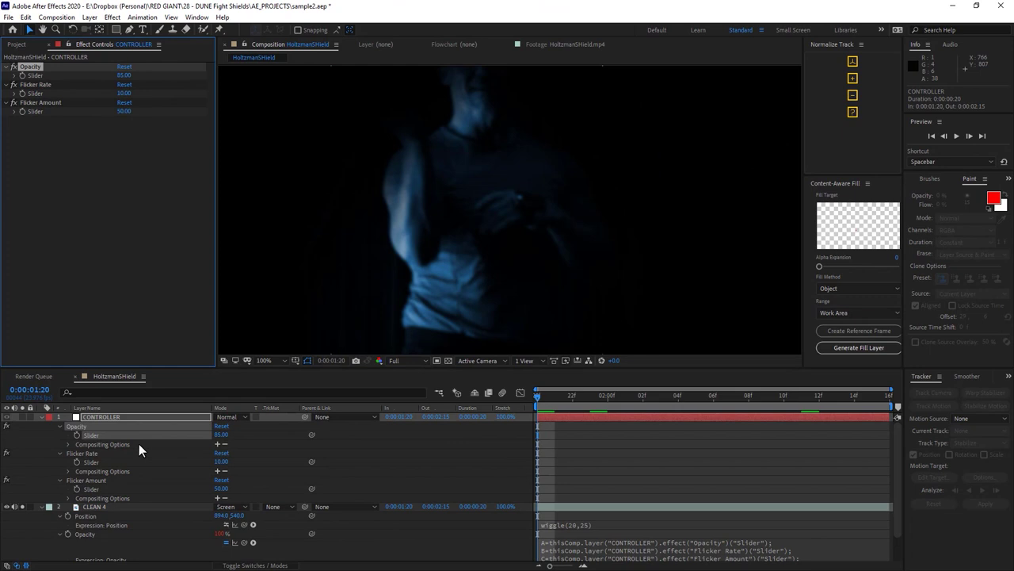
click(125, 74)
text(100)
key(Return)
drag(449, 368, 449, 243)
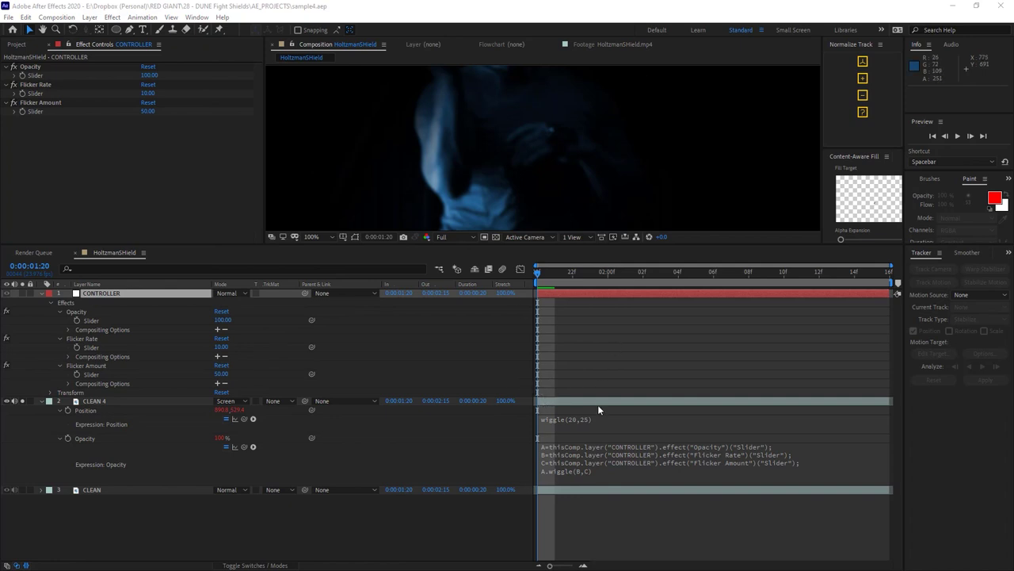
Finish CLEAN 4's Opacity expression with if (A<=0) {0} else {A.wiggle(B,C)} and commit it.
click(599, 473)
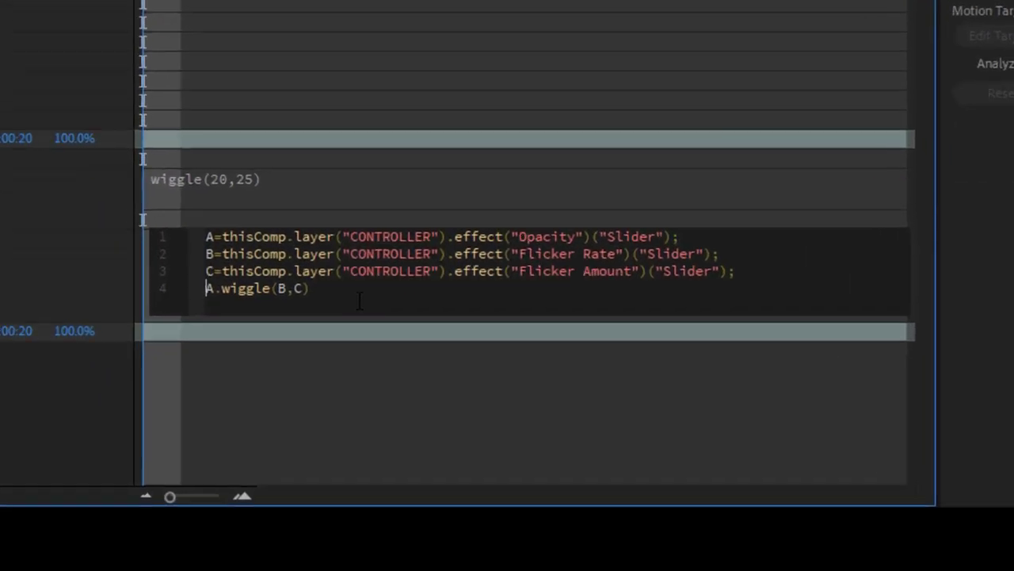
text(if)
text( ()
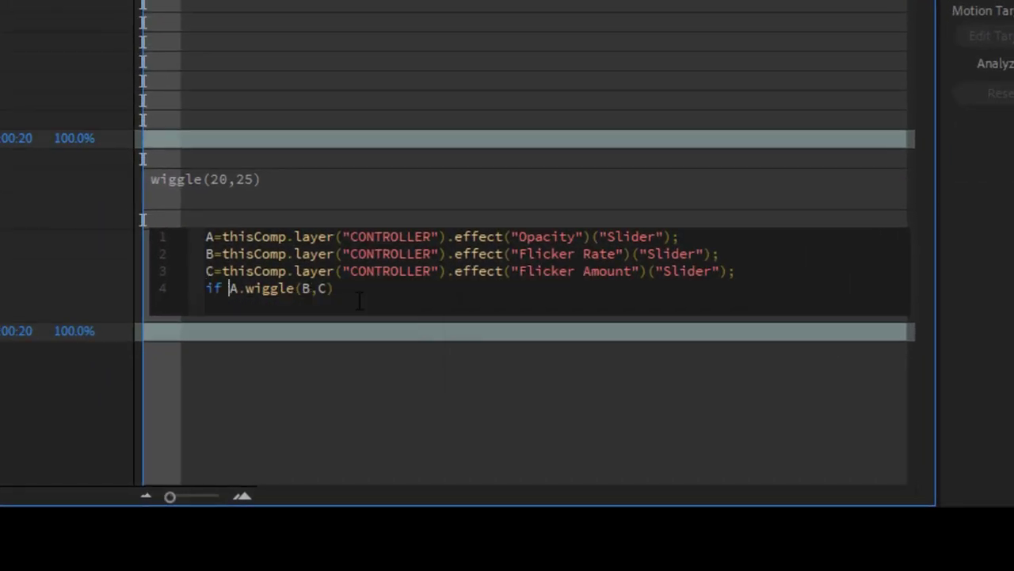
text(A<=)
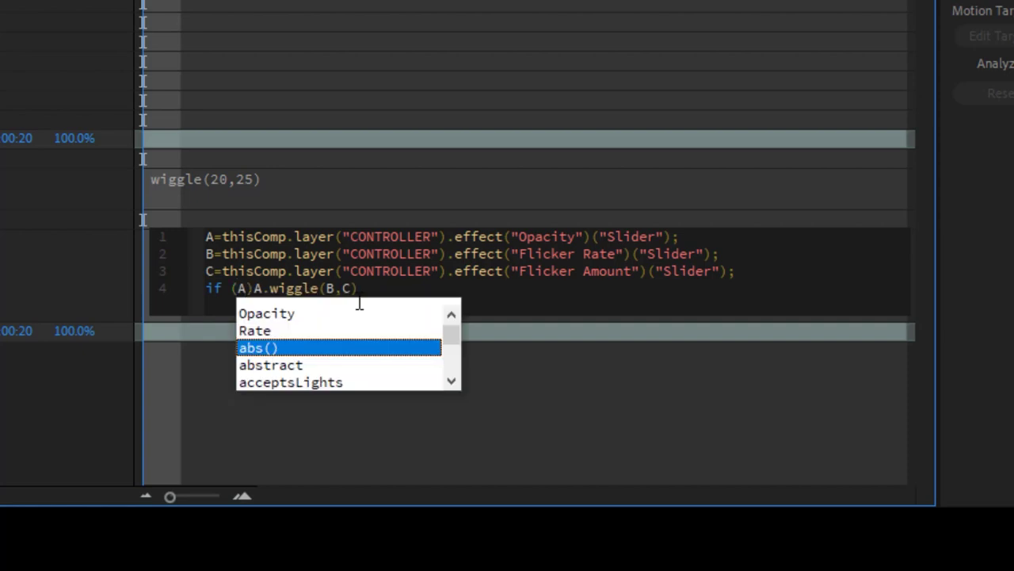
text(0))
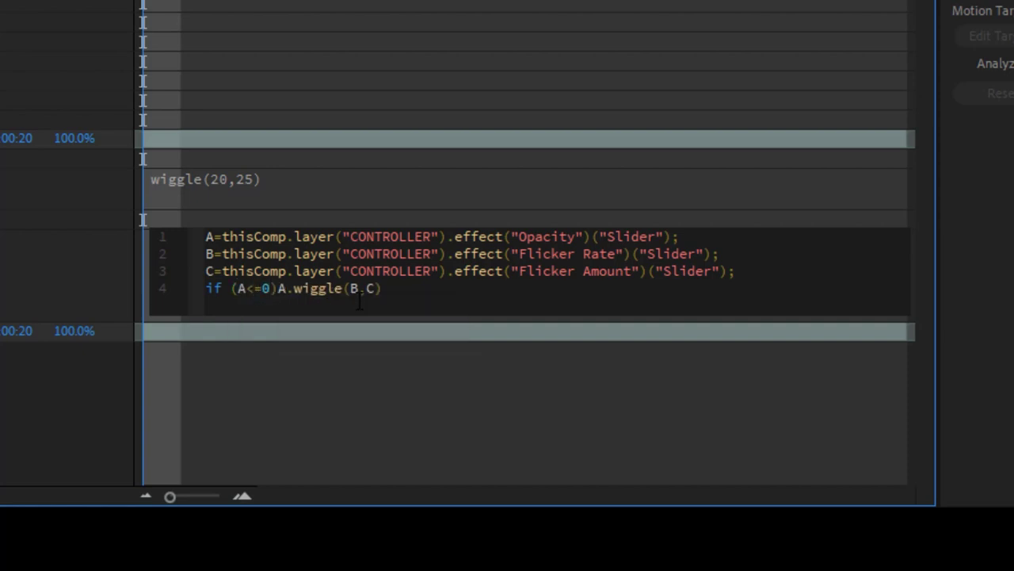
text( {)
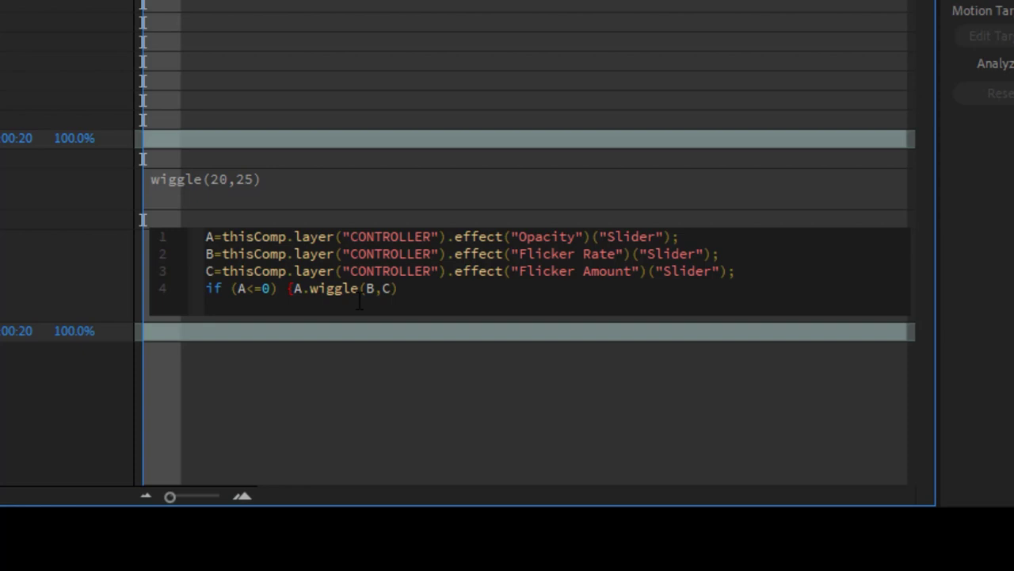
text(0})
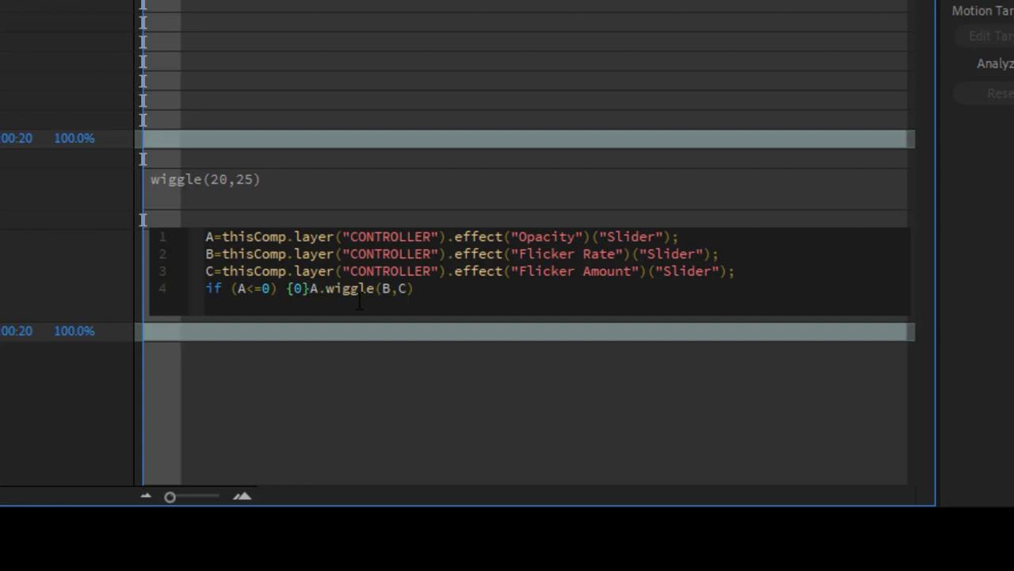
text( else )
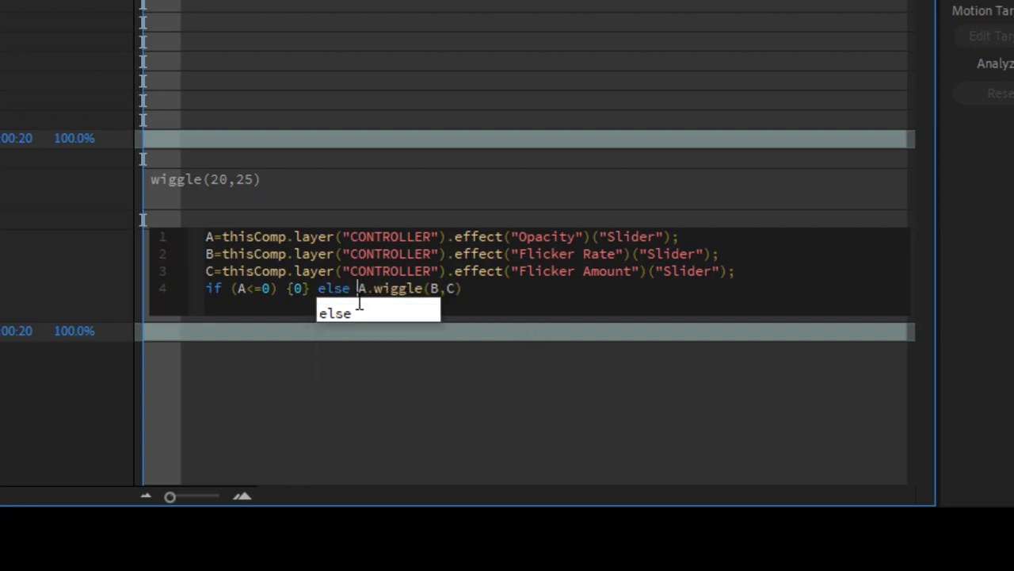
text({)
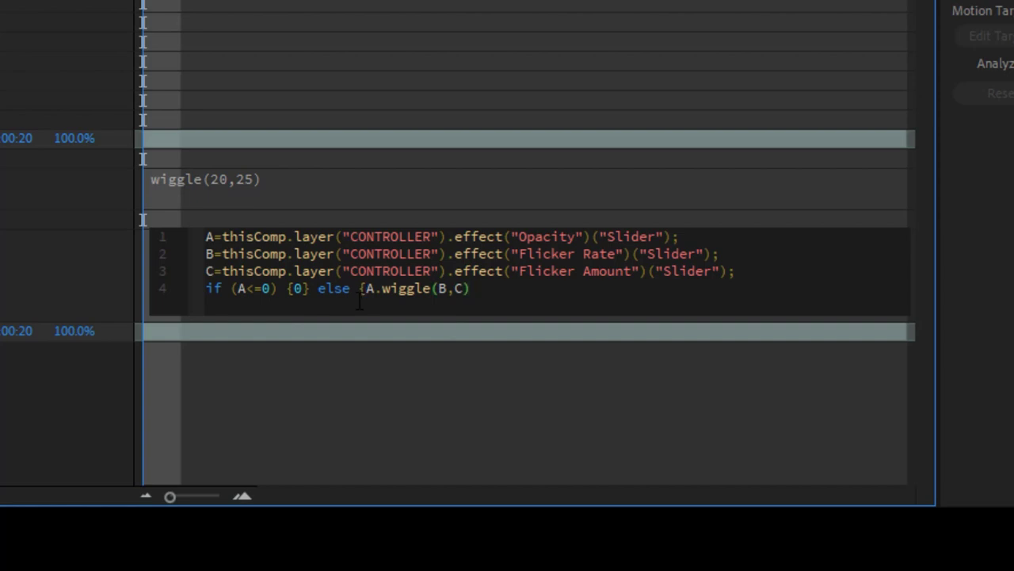
key(End)
text(})
click(618, 380)
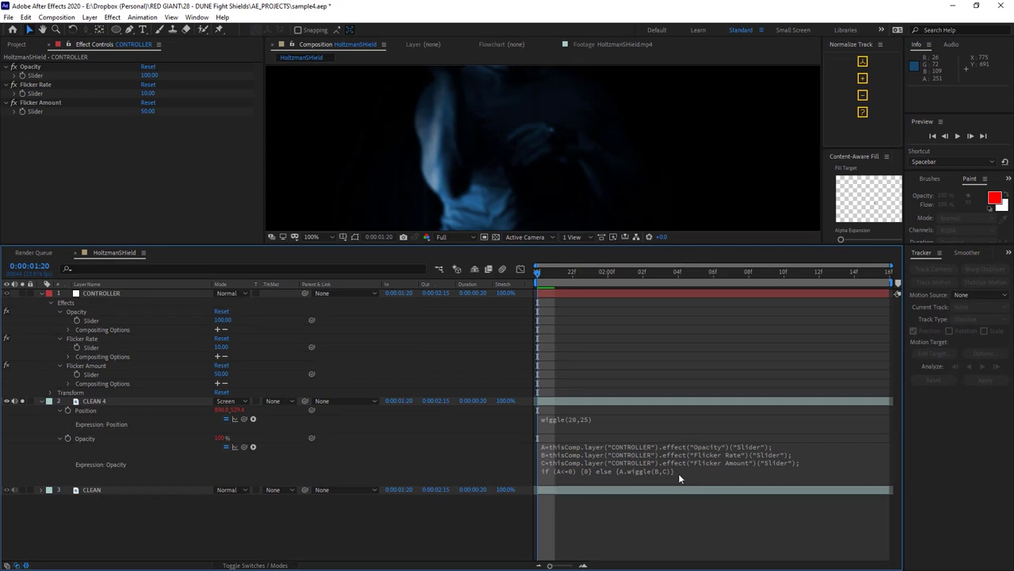
click(678, 473)
click(688, 504)
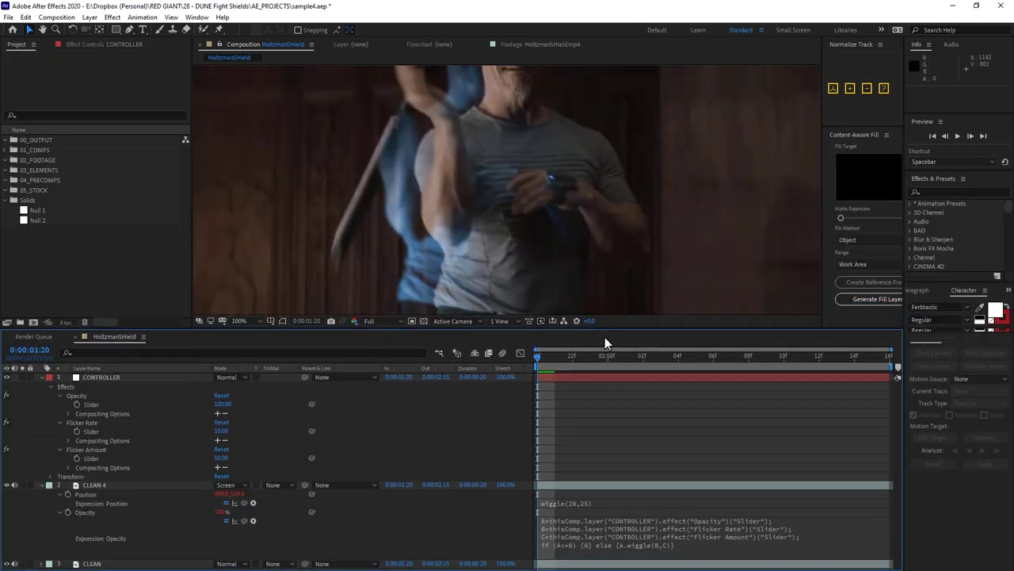
scroll(500, 279, down, 2)
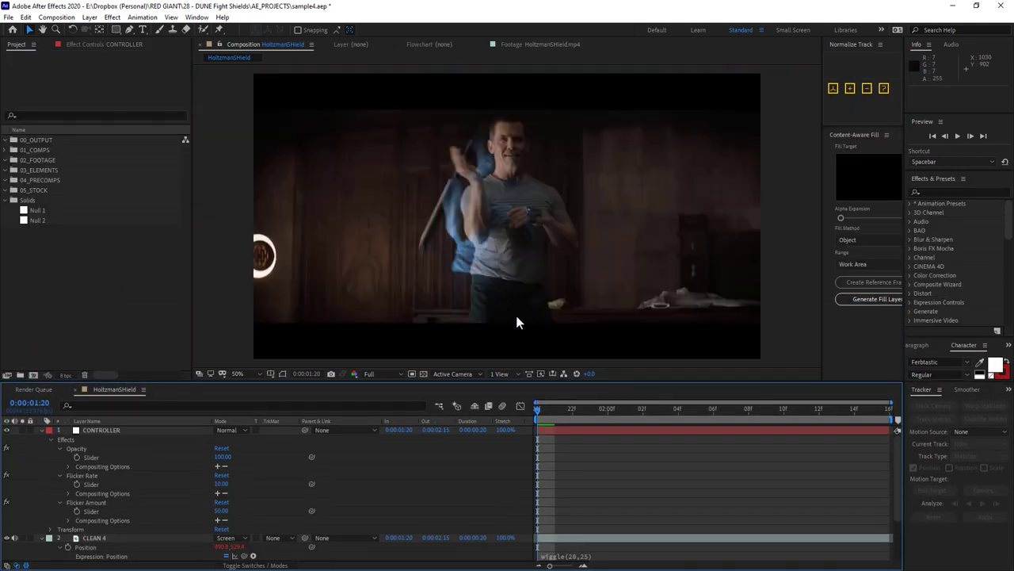
click(223, 457)
text(0)
key(Return)
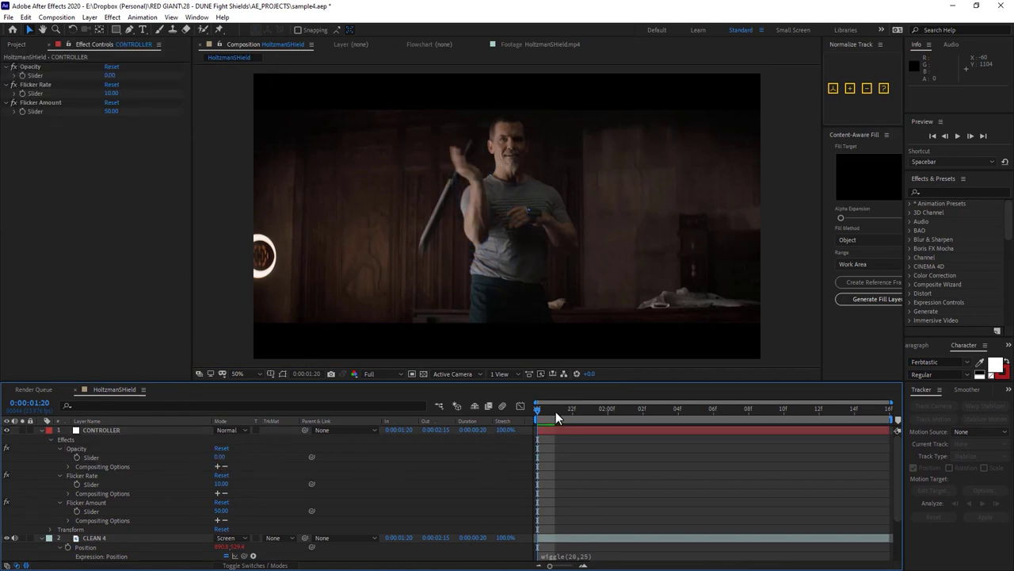
drag(557, 418, 675, 424)
scroll(893, 485, down, 3)
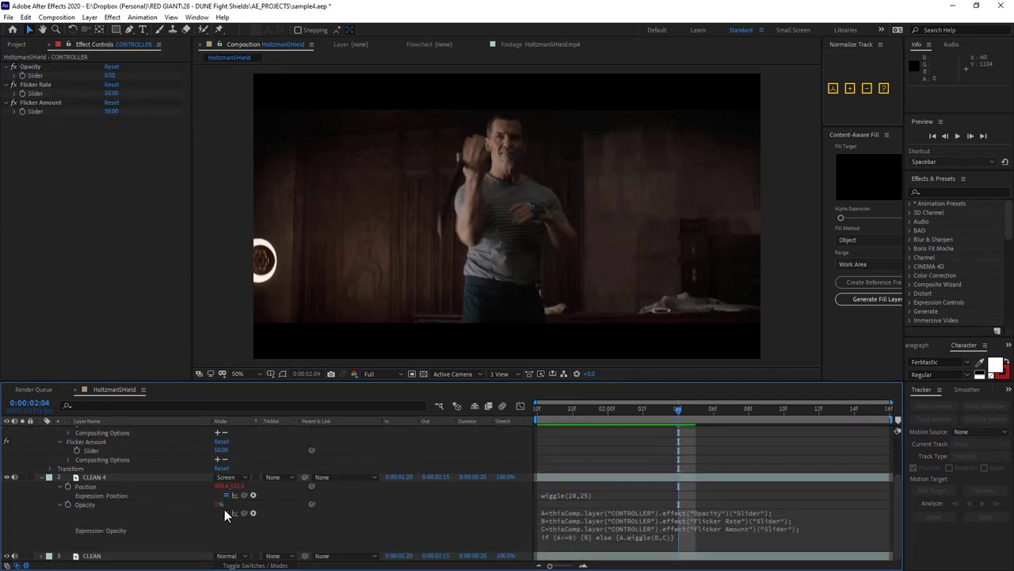
drag(687, 416, 519, 451)
scroll(335, 459, up, 3)
mouse_move(221, 457)
mouse_down()
mouse_move(264, 457)
mouse_move(236, 465)
mouse_up()
click(222, 457)
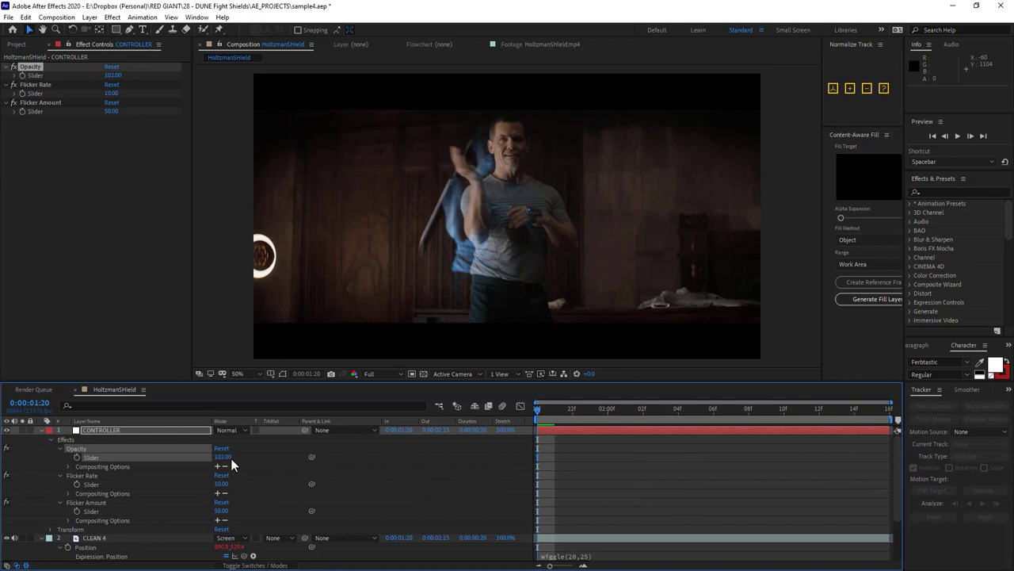
text(100)
key(Return)
drag(220, 385, 241, 307)
Collapse CONTROLLER's Opacity, Flicker Rate and Flicker Amount groups and show its effect controls.
click(122, 356)
click(41, 357)
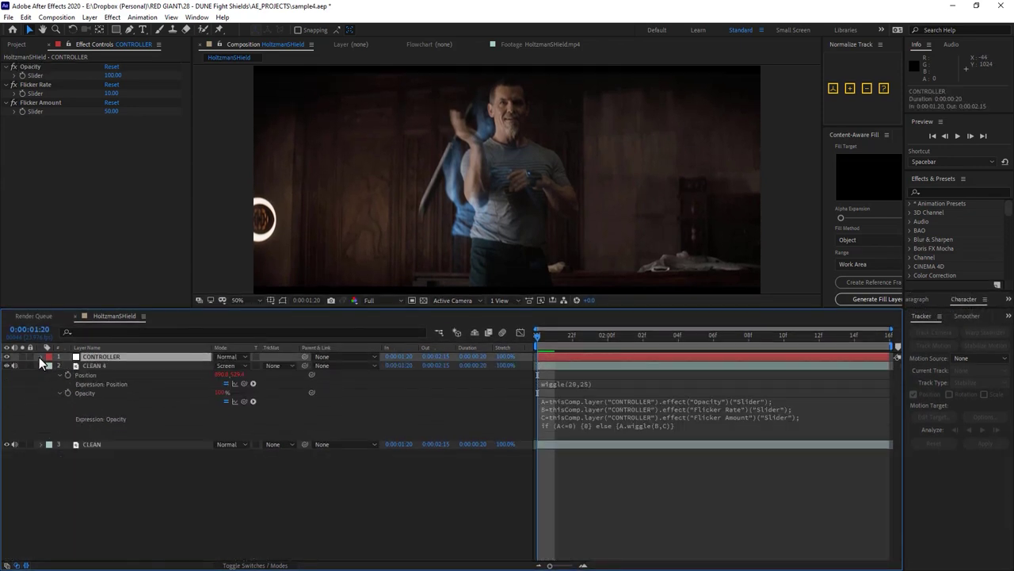
click(41, 356)
click(59, 374)
click(59, 384)
click(59, 393)
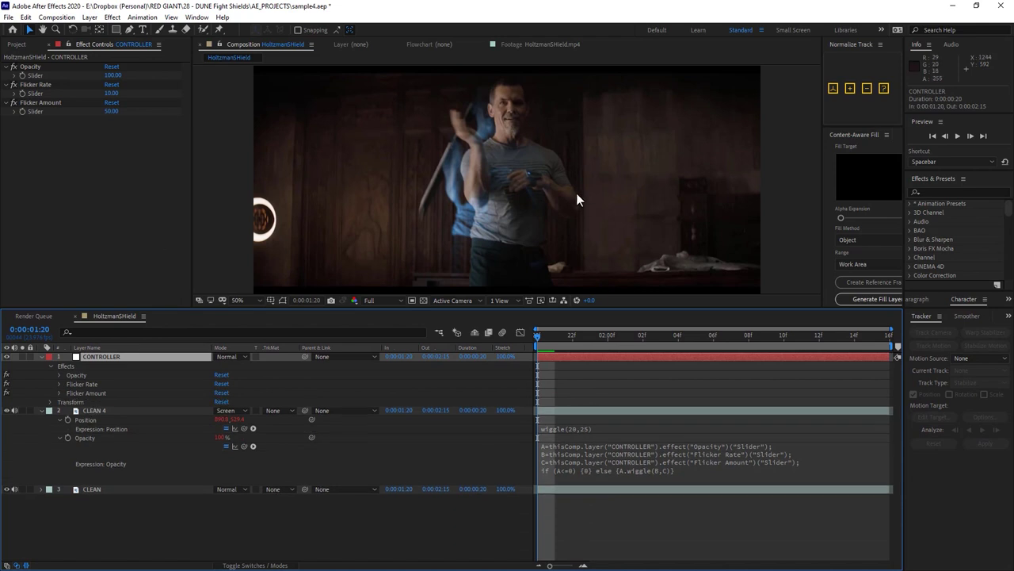
right_click(104, 156)
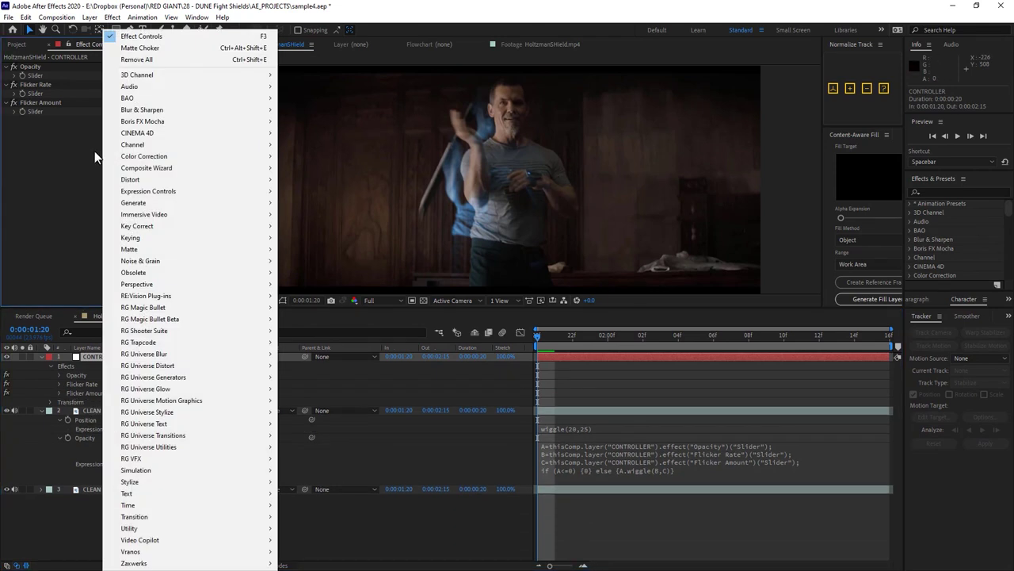
click(95, 157)
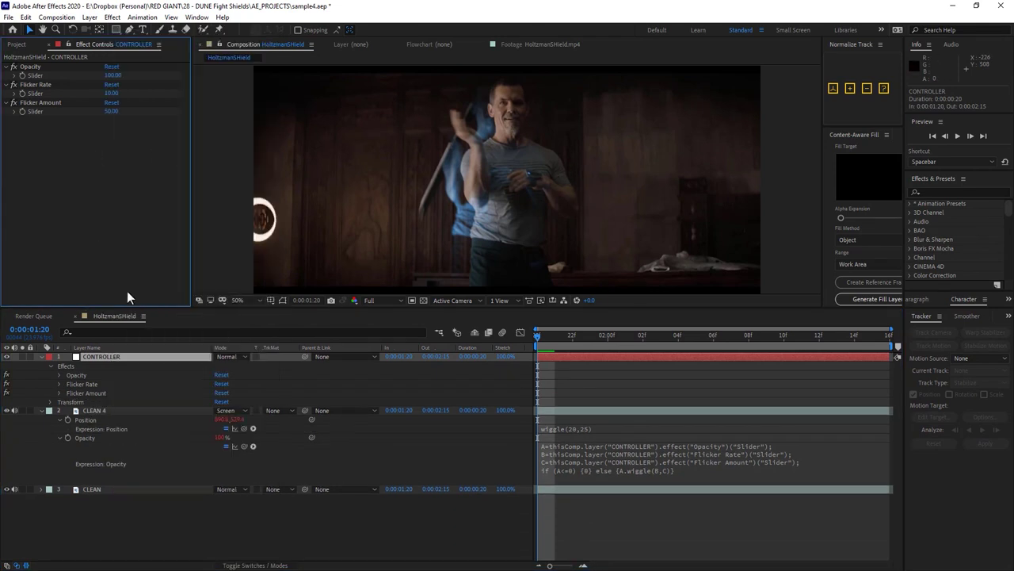
click(118, 411)
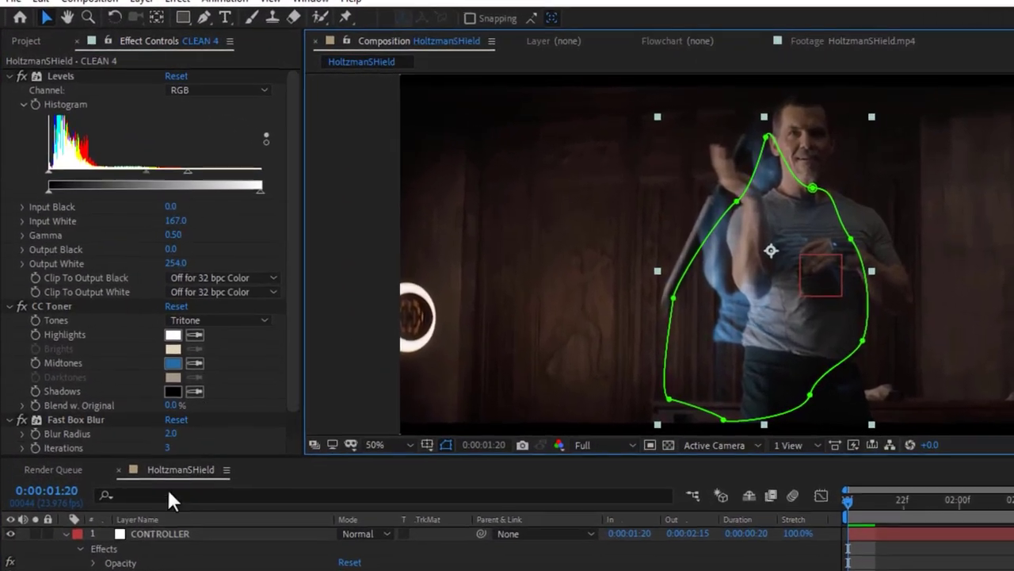
click(159, 533)
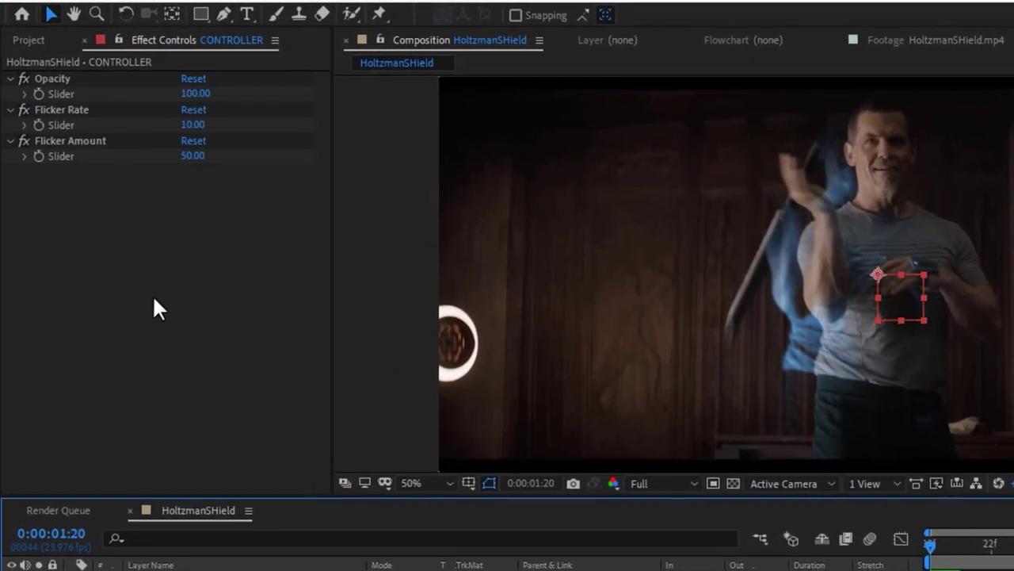
Add an Angle Control and a Slider Control to CONTROLLER.
right_click(124, 212)
mouse_move(260, 281)
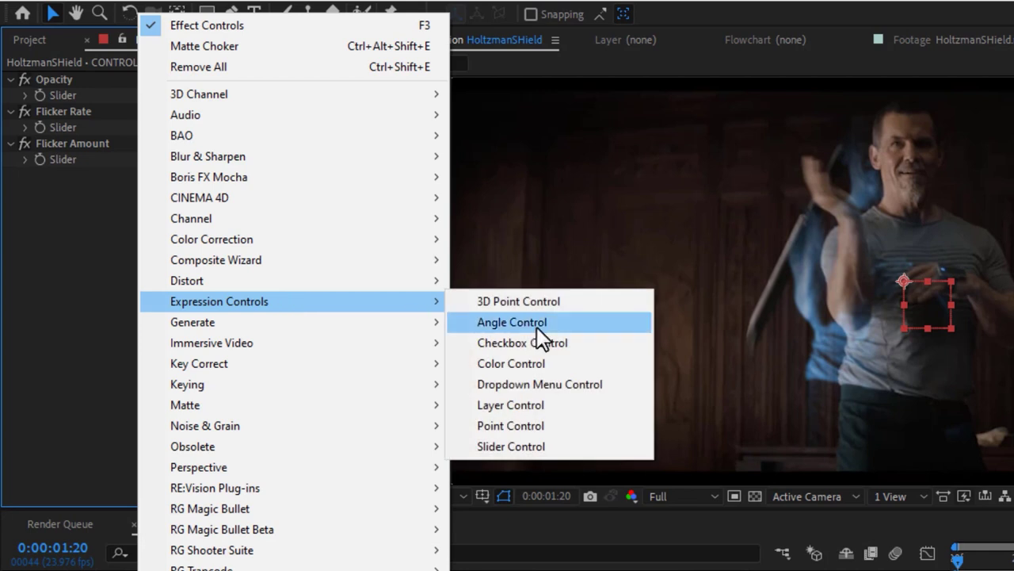
click(536, 325)
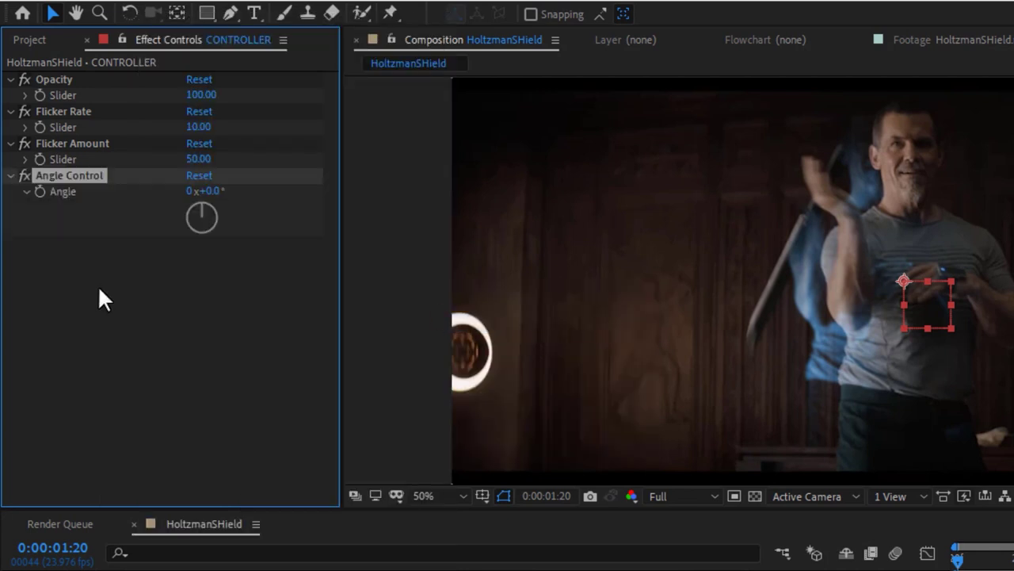
right_click(98, 285)
mouse_move(218, 302)
click(554, 447)
Rename the new controls Echo Direction and Echo Separation.
click(75, 176)
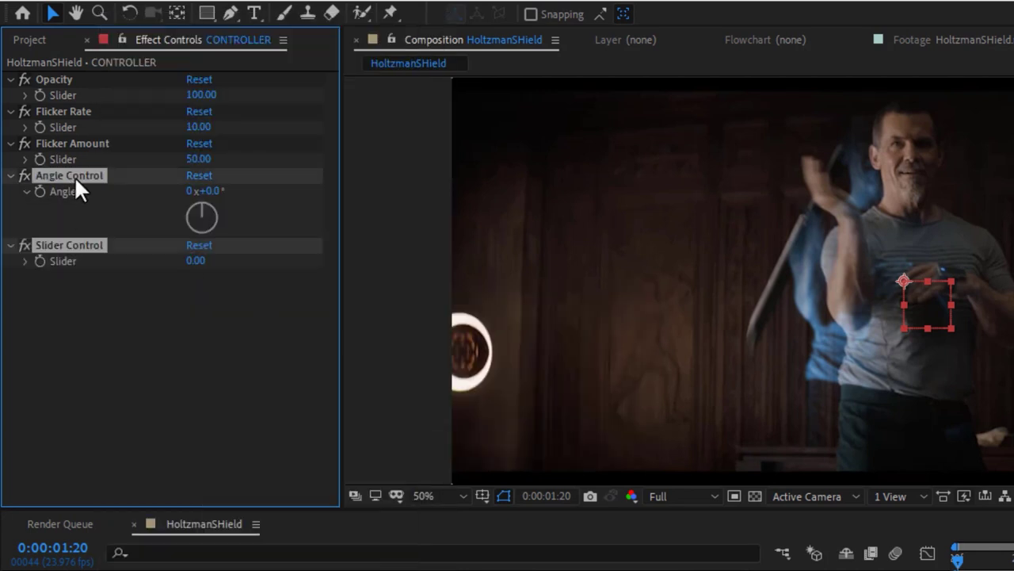
key(Return)
text(Echo Direc)
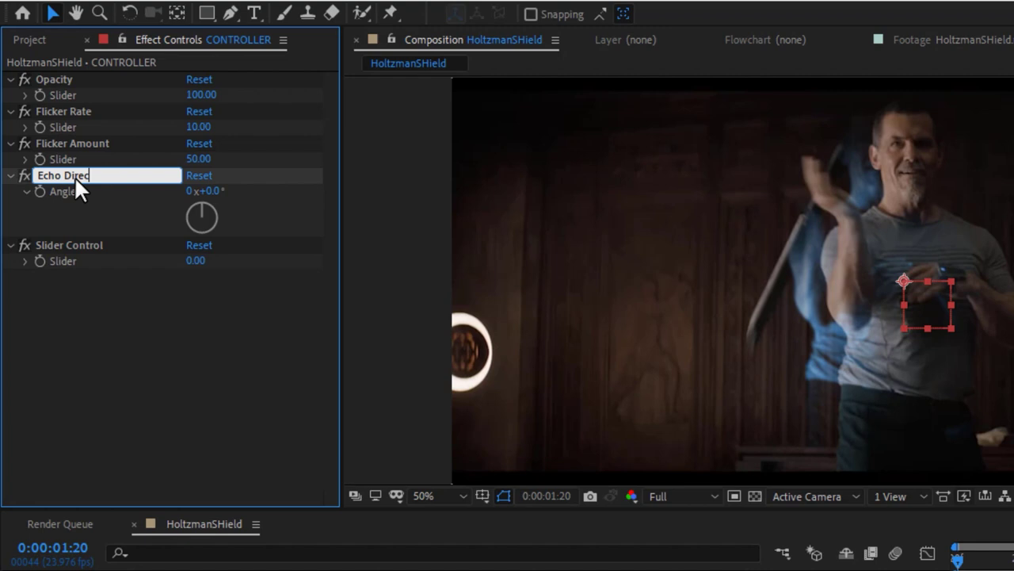
text(tion)
click(81, 244)
key(Return)
text(Echo S)
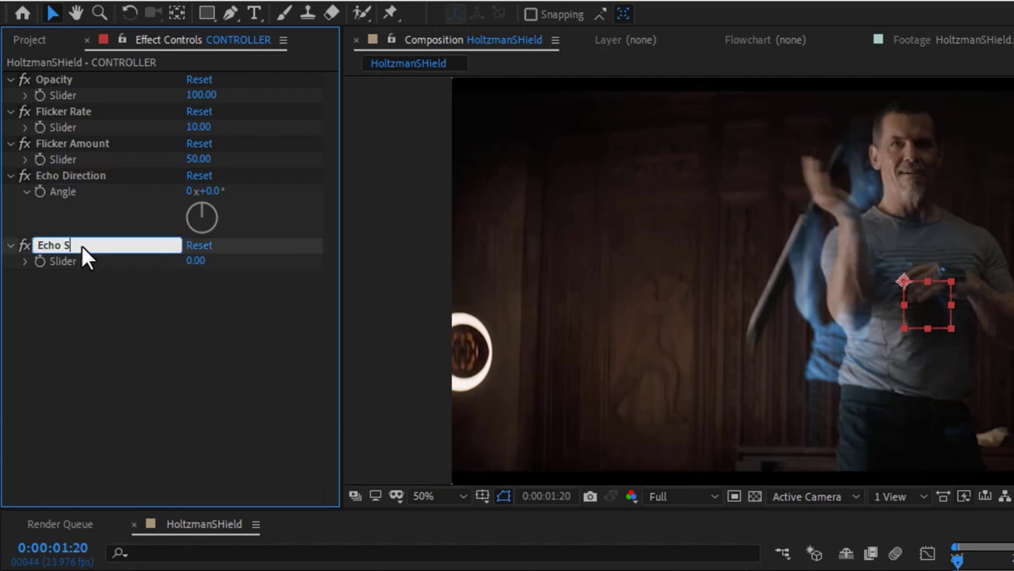
text(eparation)
key(Return)
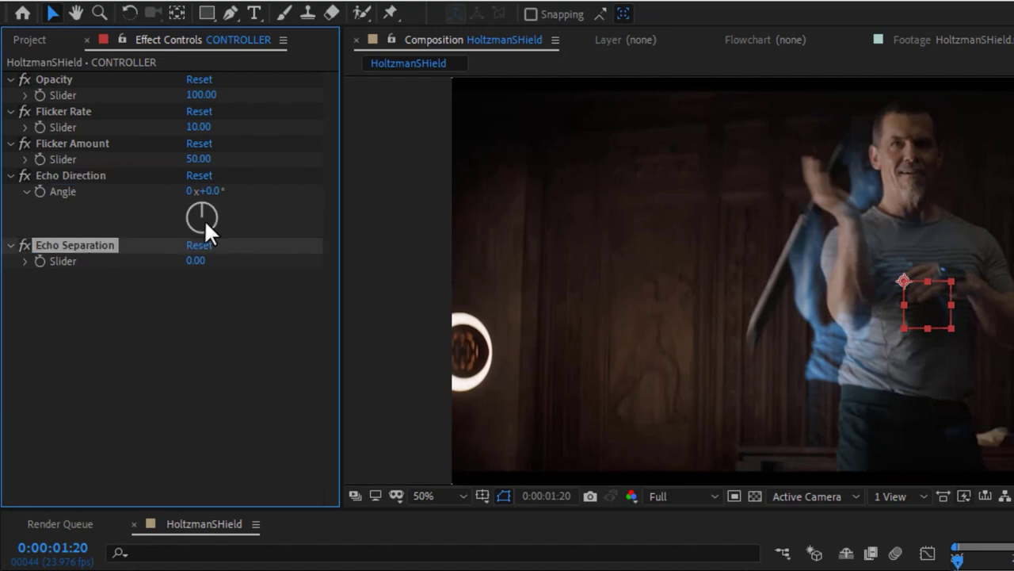
Add two more slider controls named Wiggle Rate and Wiggle Amount.
click(444, 564)
right_click(154, 328)
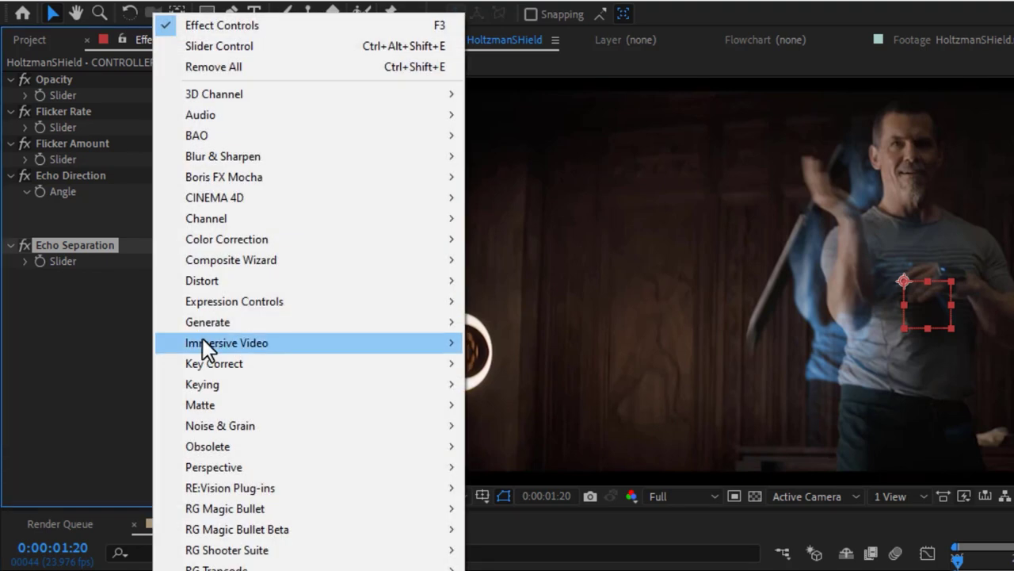
mouse_move(365, 303)
click(523, 446)
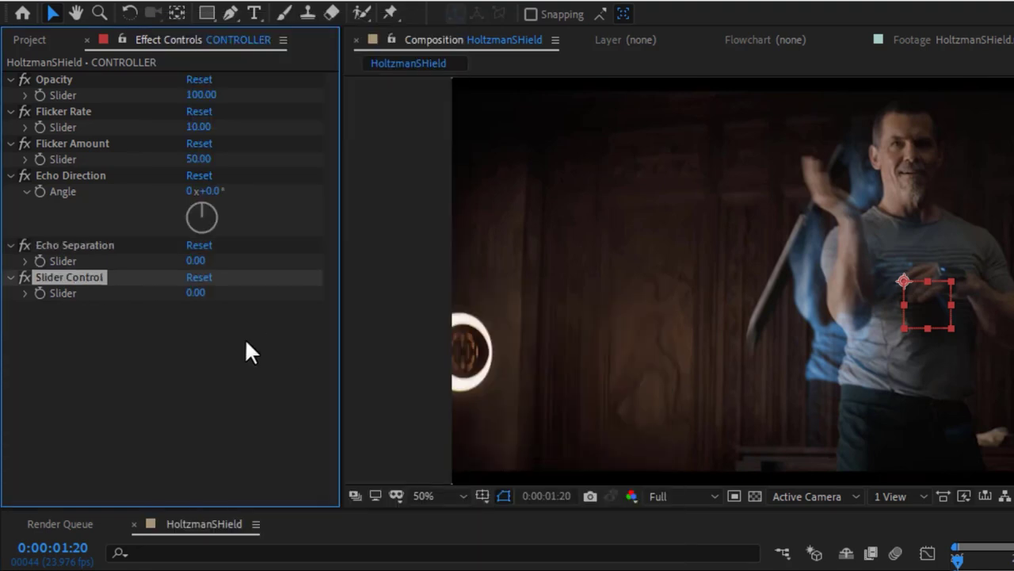
key(Return)
text(Wiggle Rate)
right_click(198, 354)
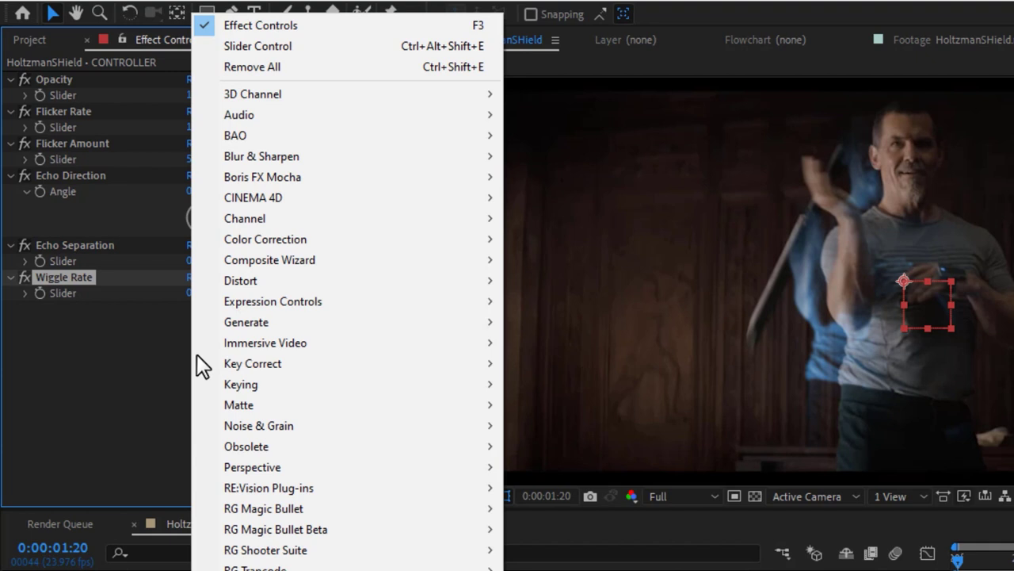
mouse_move(351, 304)
click(596, 447)
key(Return)
text(Wiggle Amount)
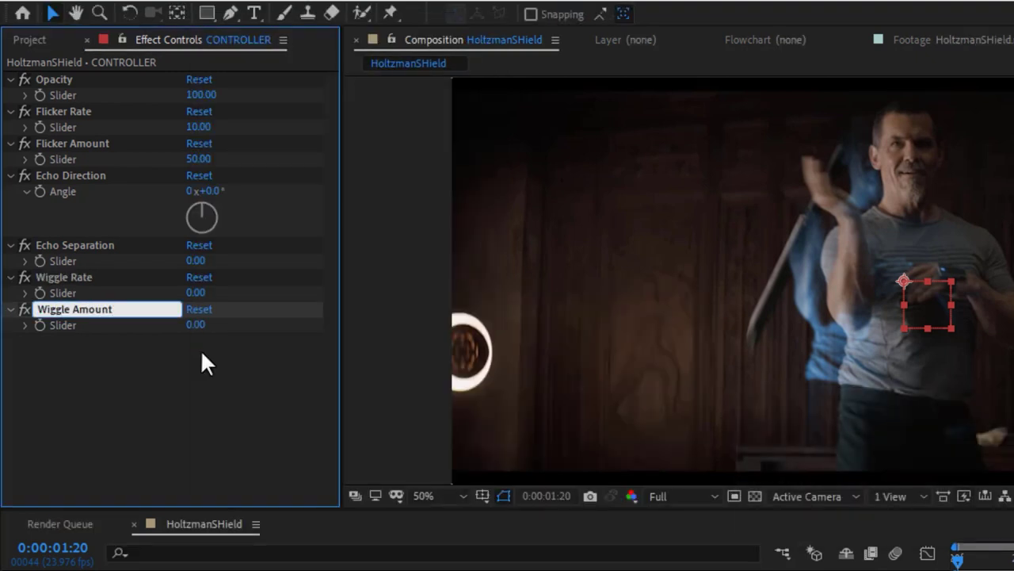
key(Return)
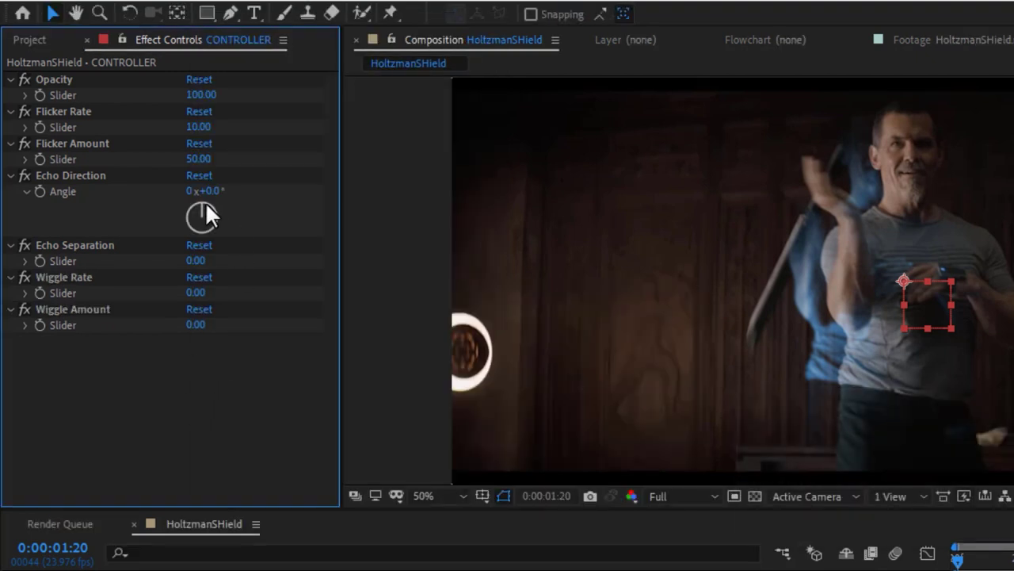
Test Echo Direction and Echo Separation values, then undo them back to zero.
drag(206, 201, 228, 208)
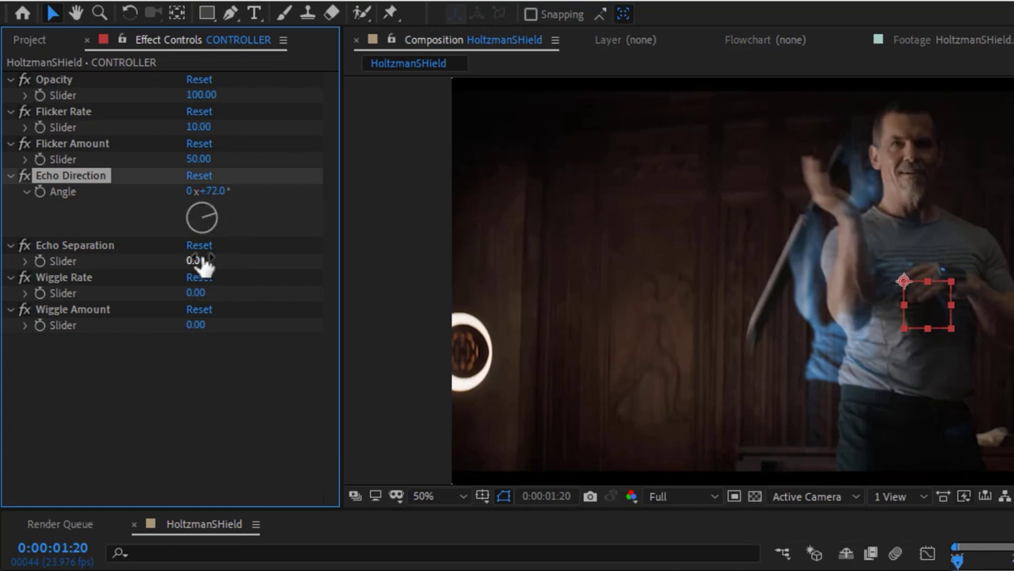
drag(199, 262, 226, 262)
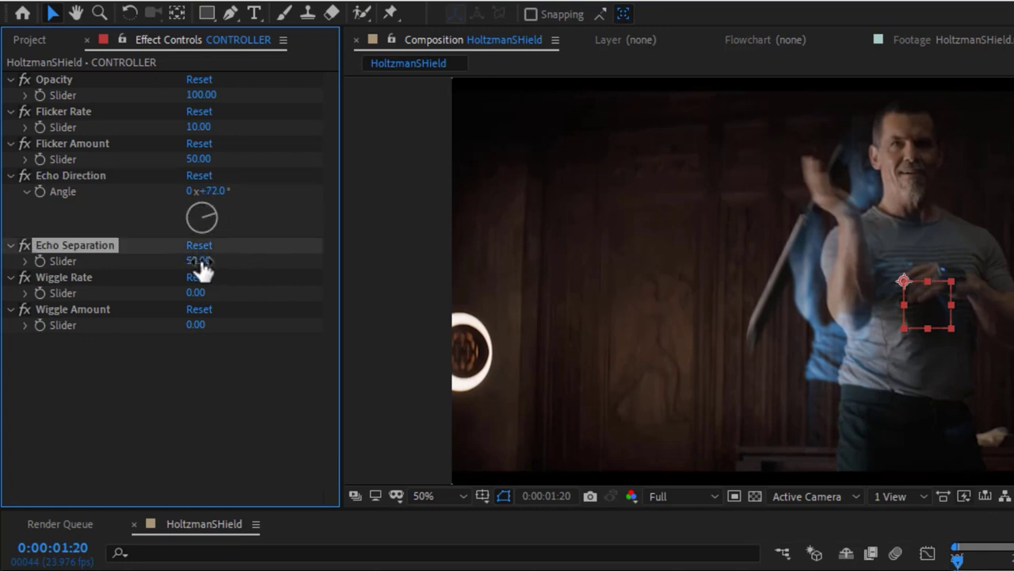
key(ctrl+z)
key(ctrl+z)
key(ctrl+z)
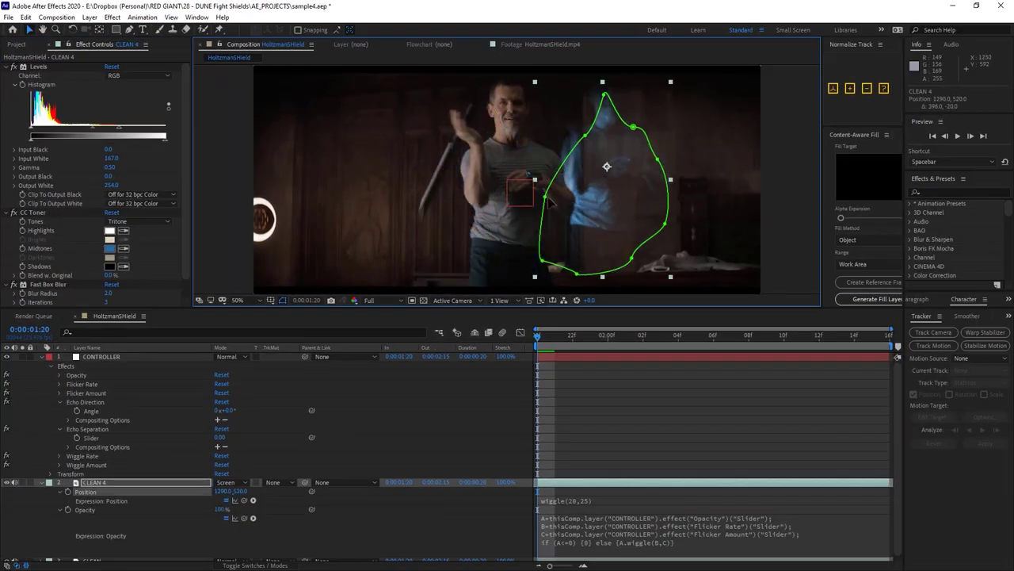
In CLEAN 4's Position expression, link A to Echo Direction and B to Echo Separation.
drag(548, 203, 466, 205)
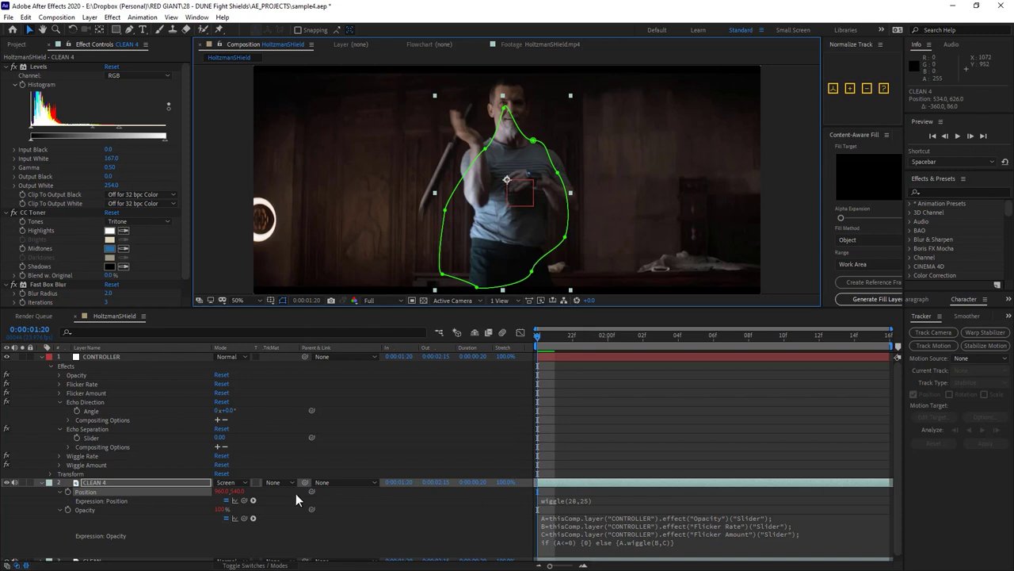
click(550, 499)
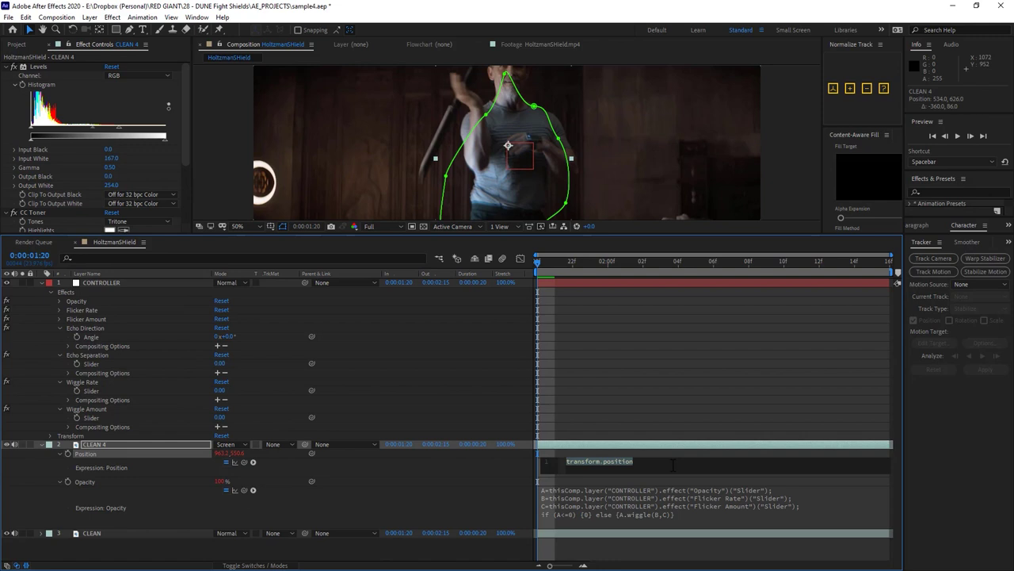
text(A=)
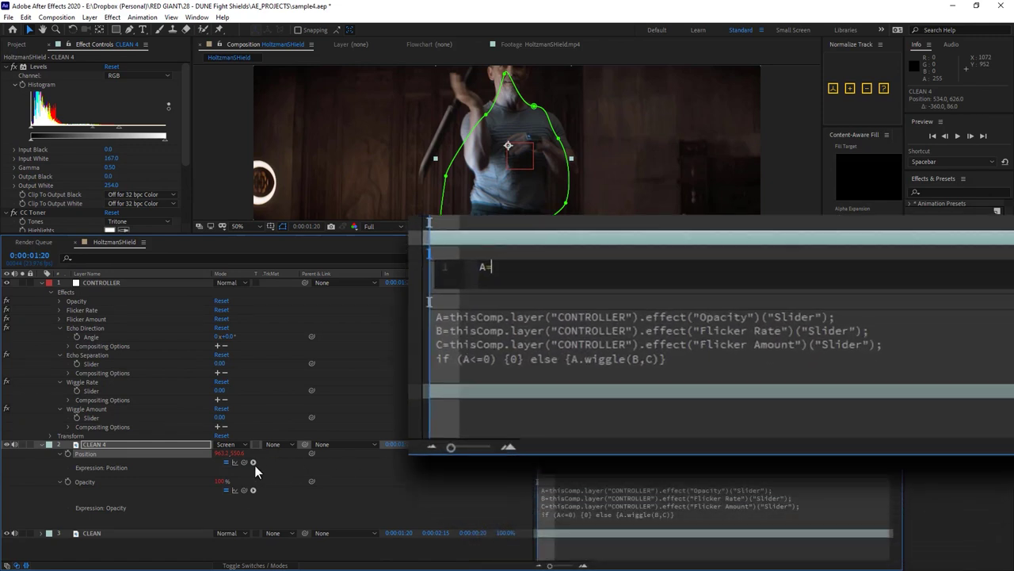
drag(244, 462, 147, 338)
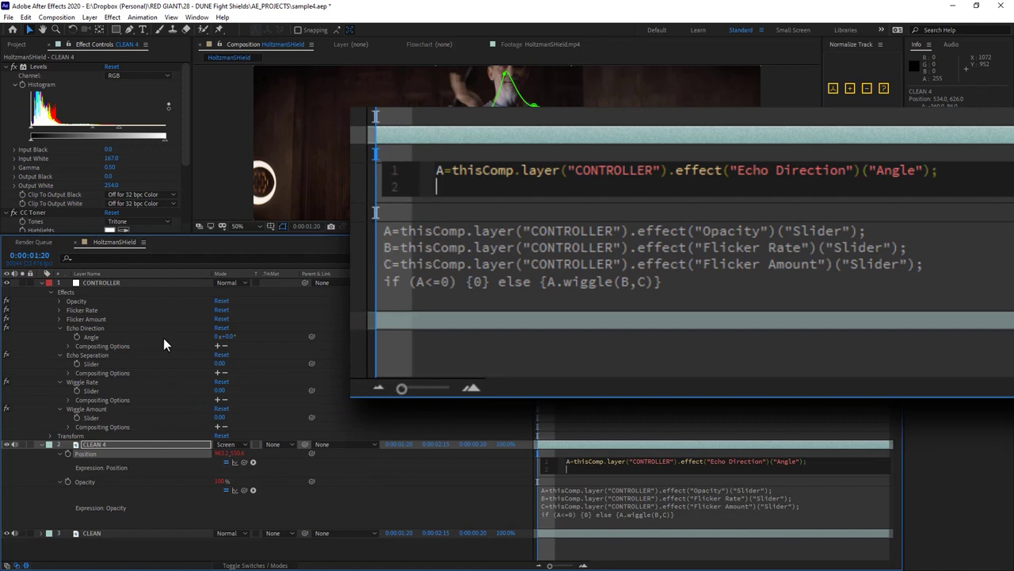
text(B=)
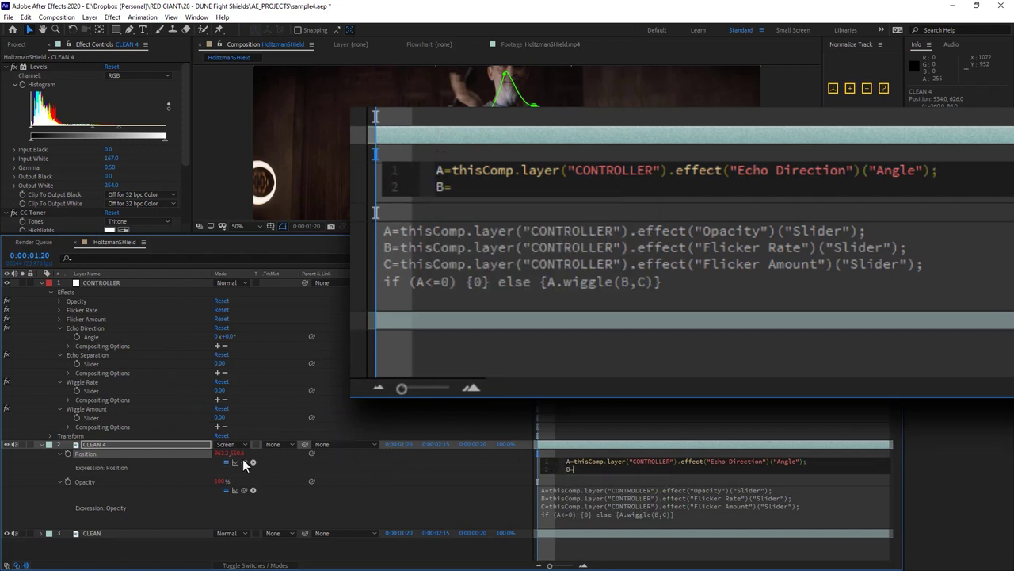
drag(243, 459, 123, 355)
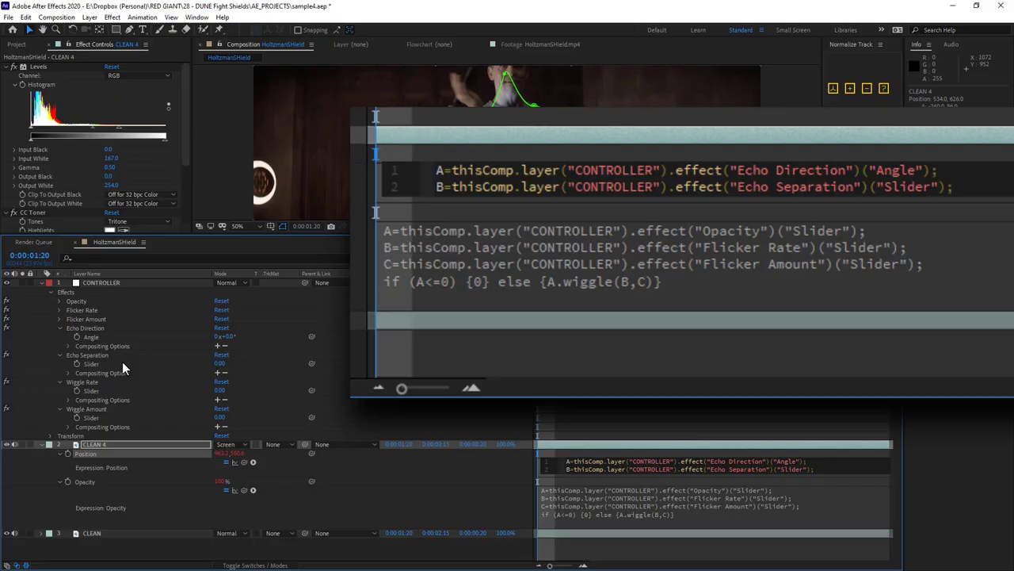
Add the line D=degreesToRadians(A) to the expression.
key(Return)
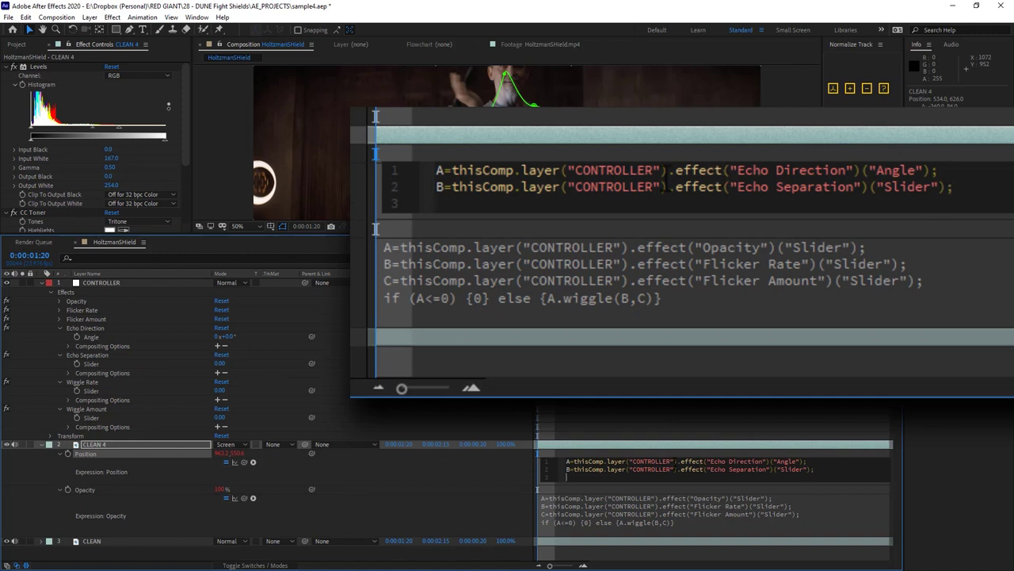
text(D=)
click(253, 462)
mouse_move(336, 292)
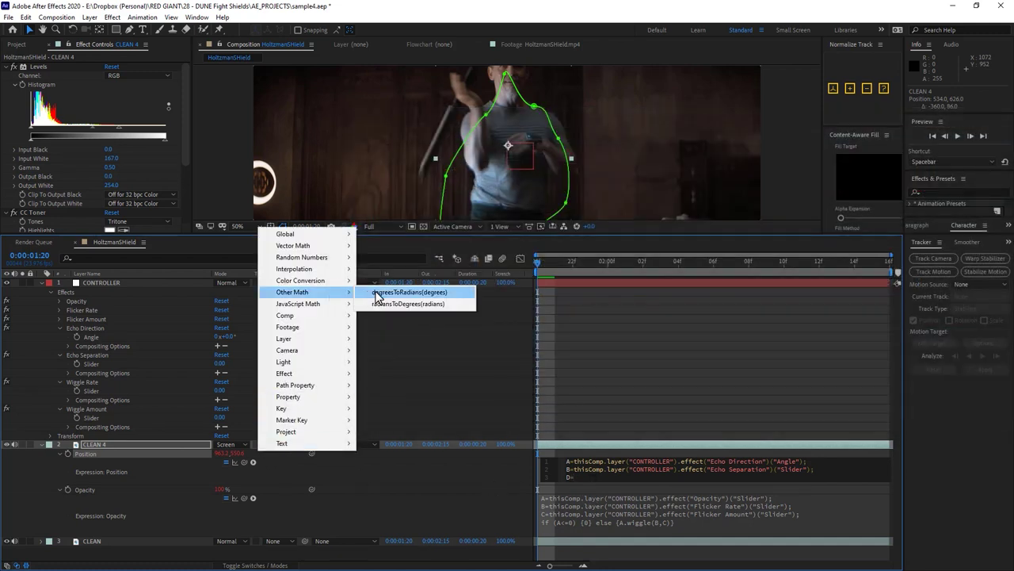
click(400, 294)
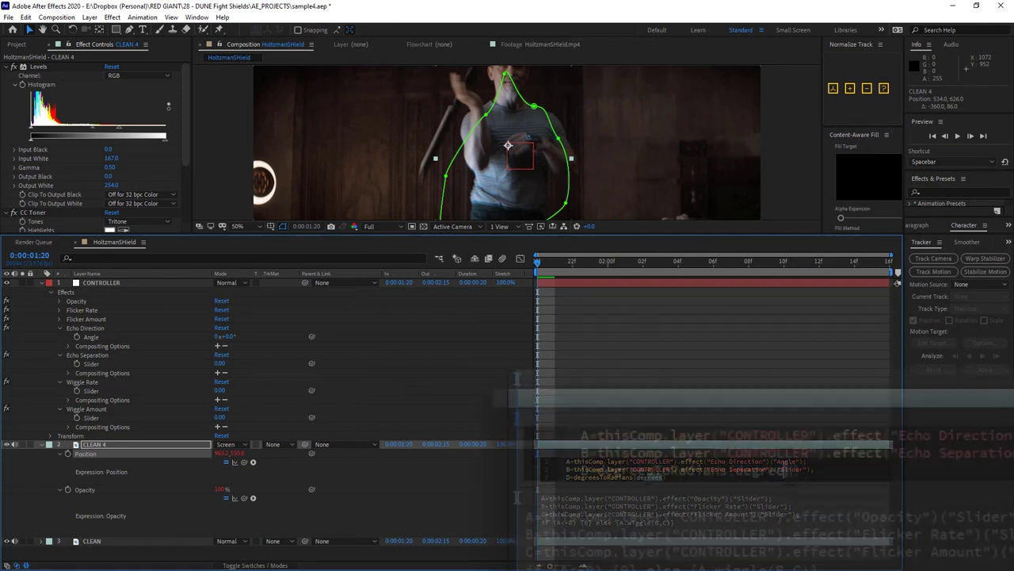
double_click(648, 477)
text(A)
key(Escape)
Add the line X=Math.cos(D)*B to the Position expression.
text(;)
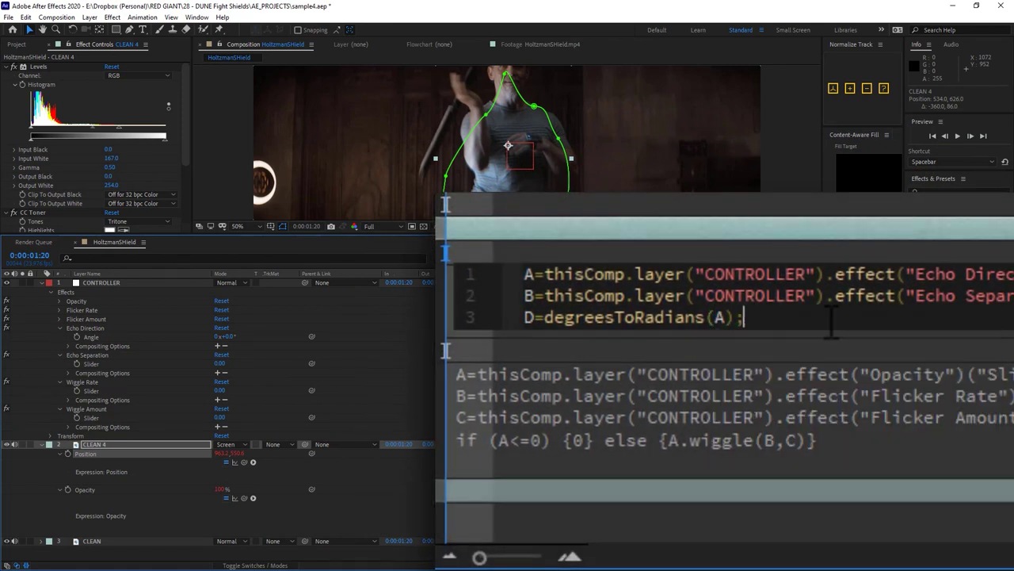
key(Return)
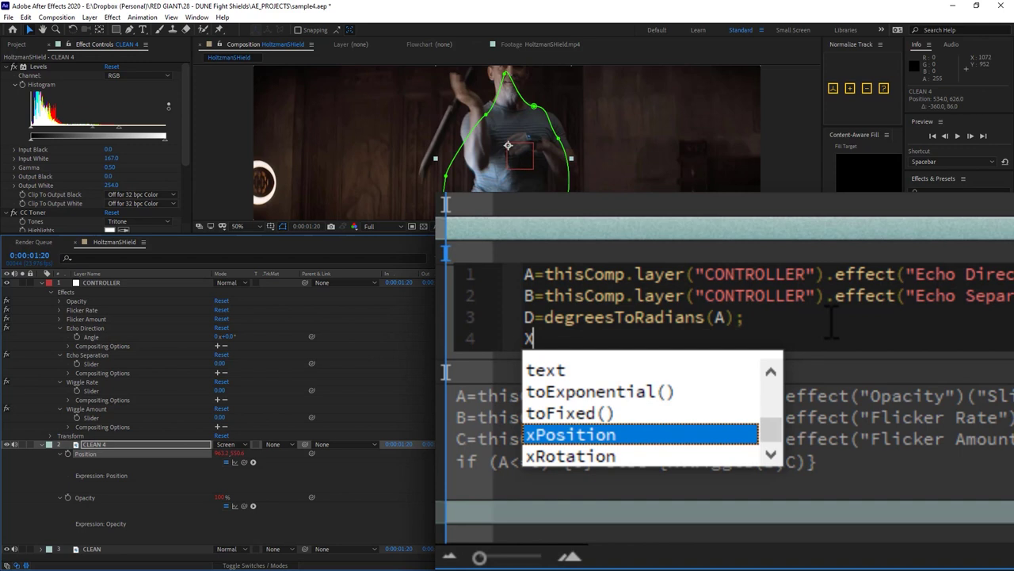
text(=)
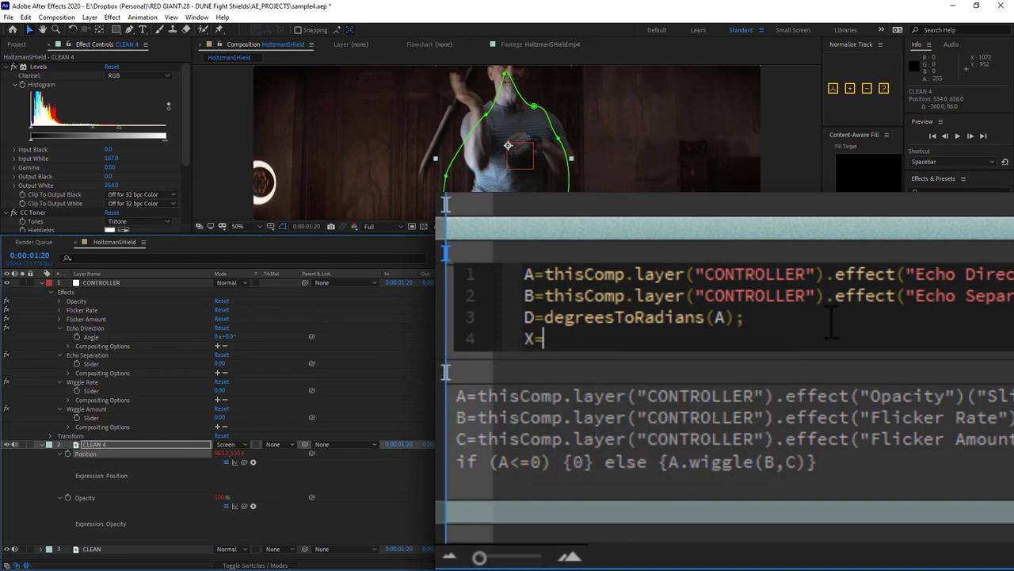
click(253, 462)
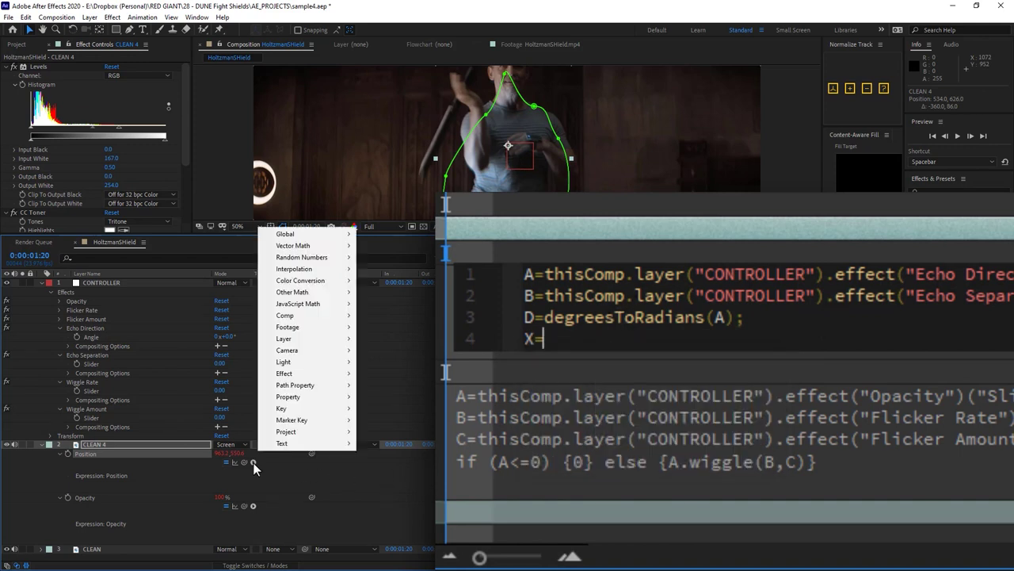
mouse_move(341, 305)
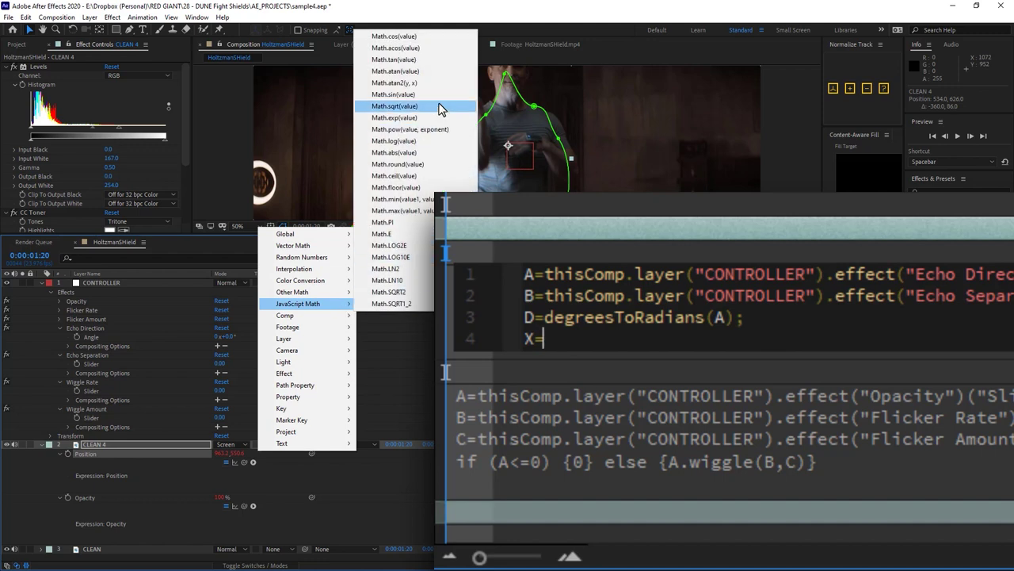
click(394, 36)
drag(685, 341, 637, 352)
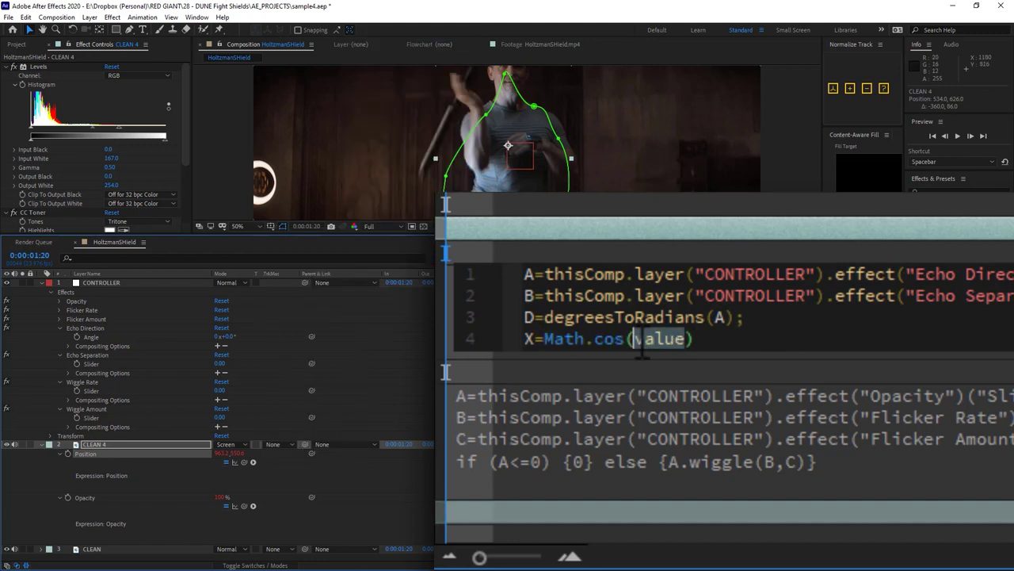
text(D)
click(749, 345)
text(*)
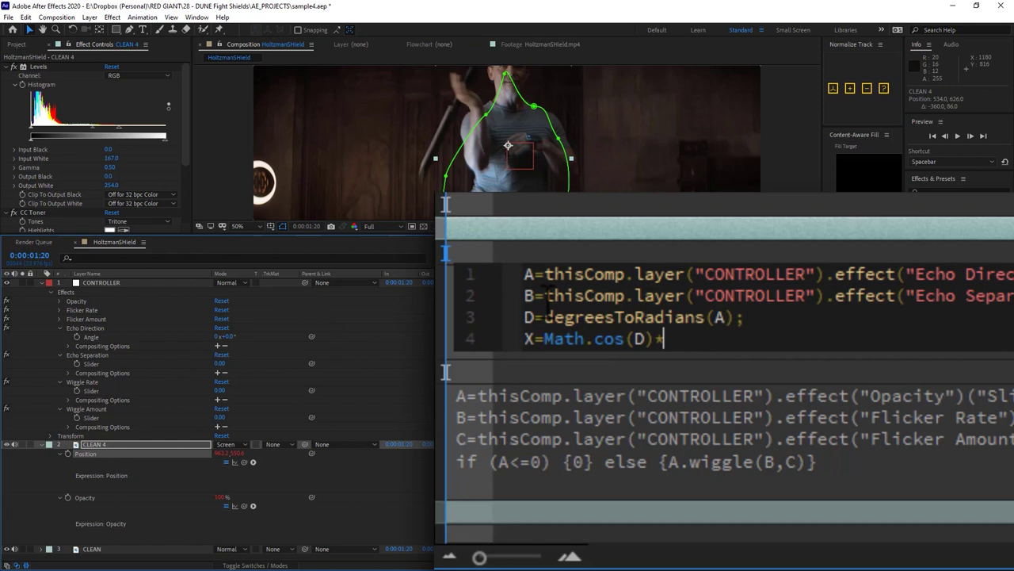
text(B)
Add Y=Math.sin(D)*B and end both offset lines with semicolons.
key(Return)
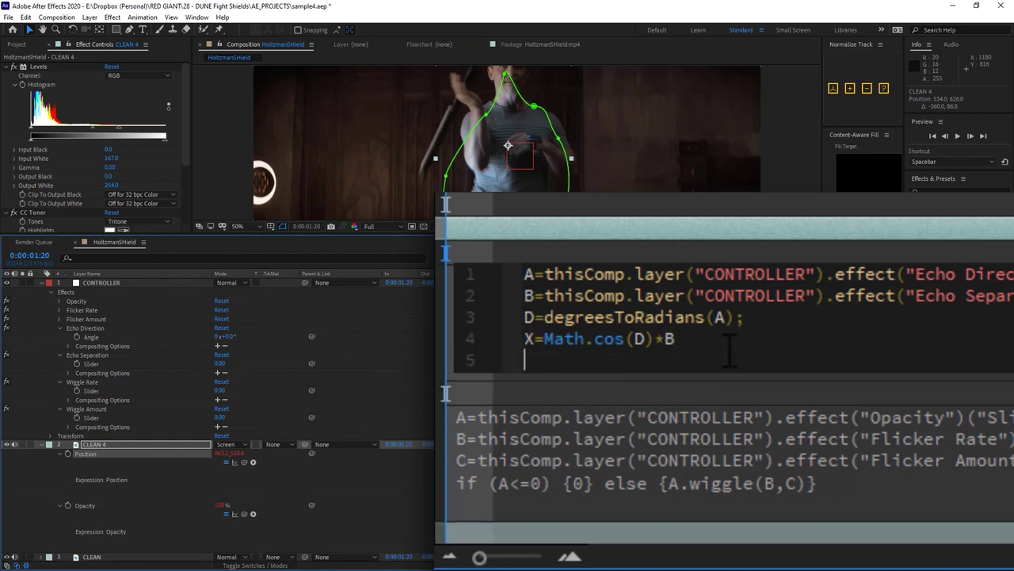
text(Y)
text(=N)
text(Math.sin(D))
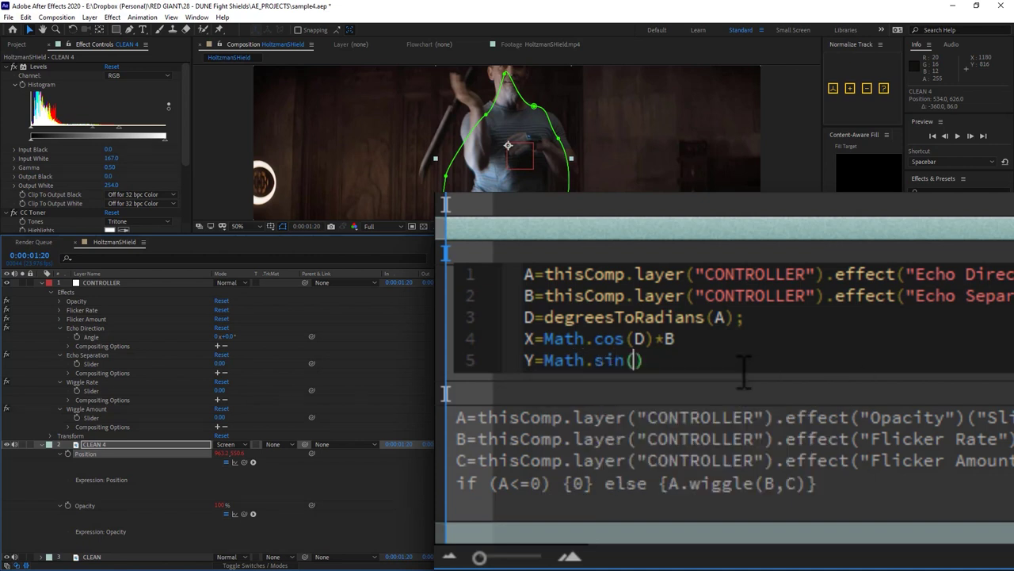
text(*B)
click(714, 339)
text(;)
click(765, 366)
text(;)
Link W to Wiggle Amount and R to Wiggle Rate, then type [X,Y]+wiggle(R,W.
key(Return)
text(W)
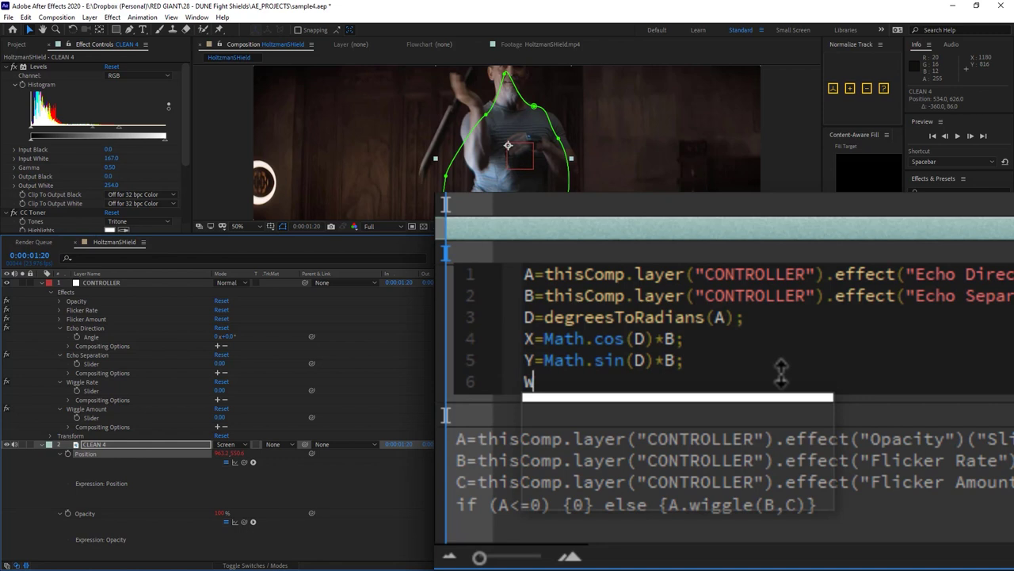
text(=)
drag(243, 462, 145, 417)
key(Return)
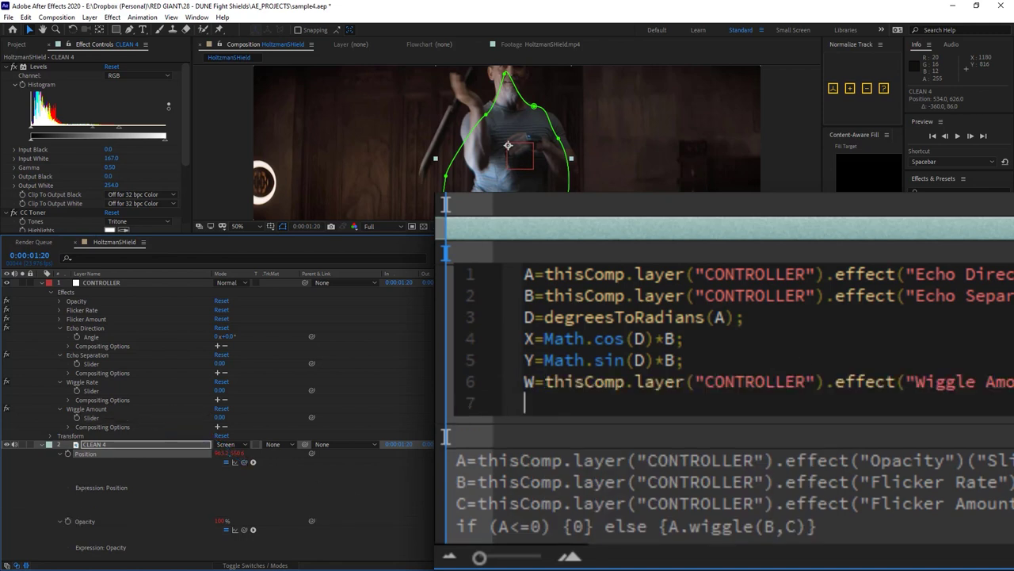
text(R=)
drag(242, 463, 154, 392)
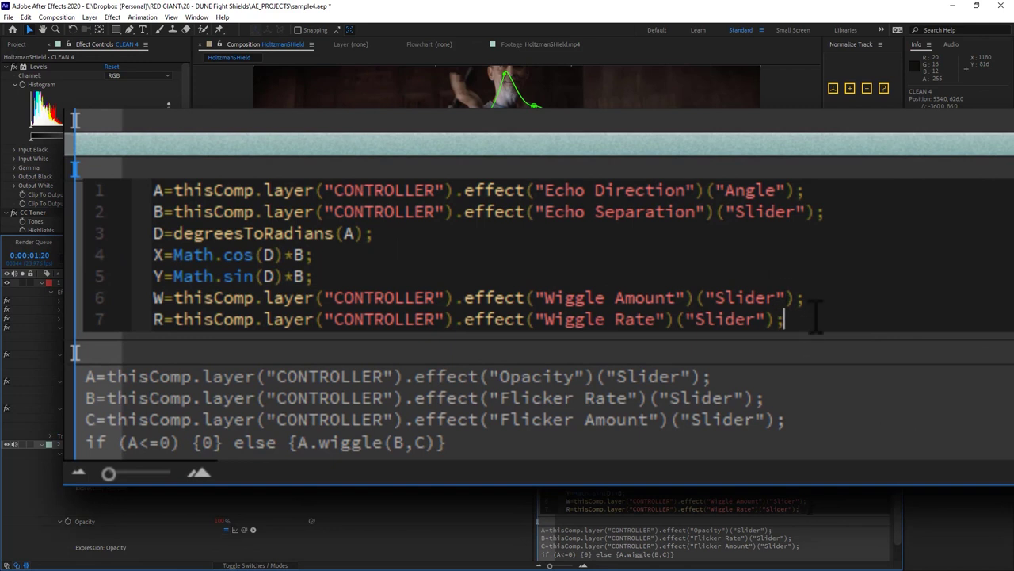
key(Return)
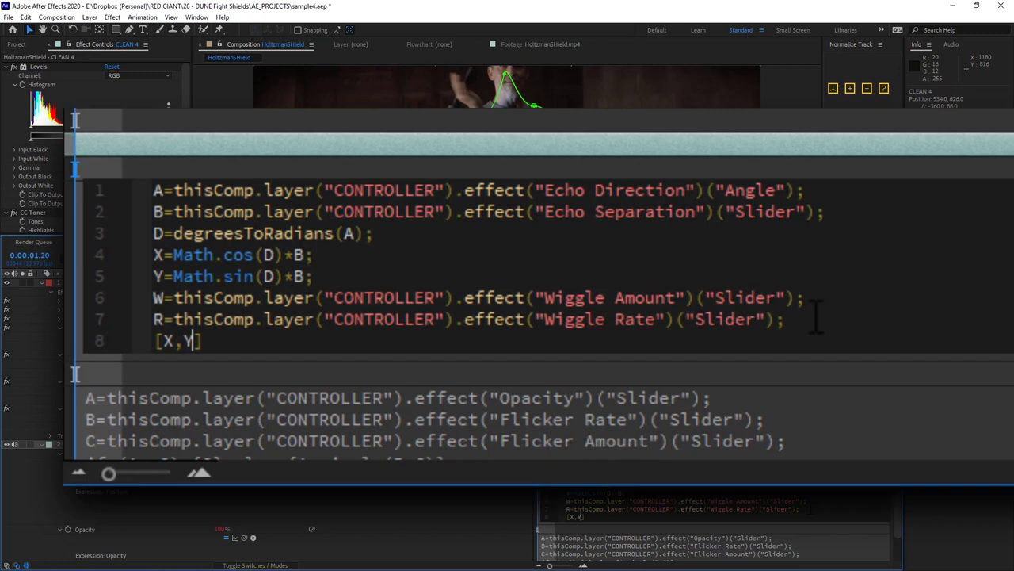
text([X,Y]+wiggle()
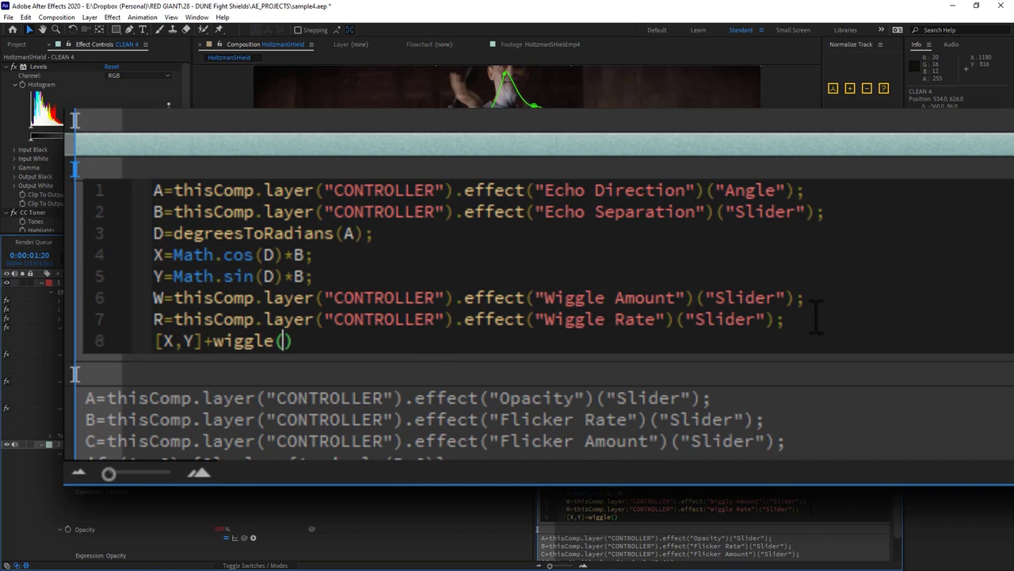
text(R,W)
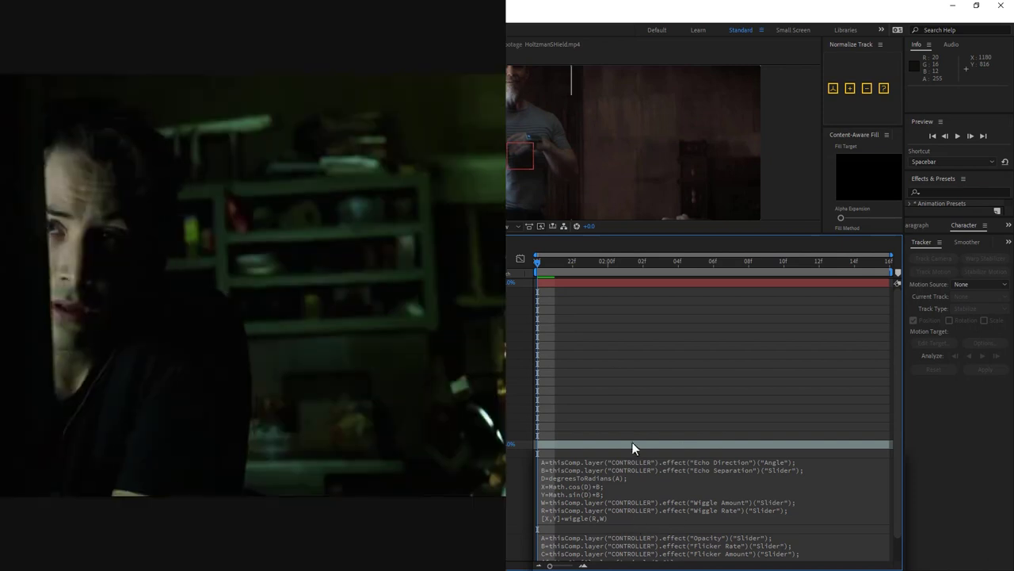
Rotate CONTROLLER's Echo Direction to -7 degrees and reduce Echo Separation slightly.
drag(582, 232, 590, 344)
click(221, 472)
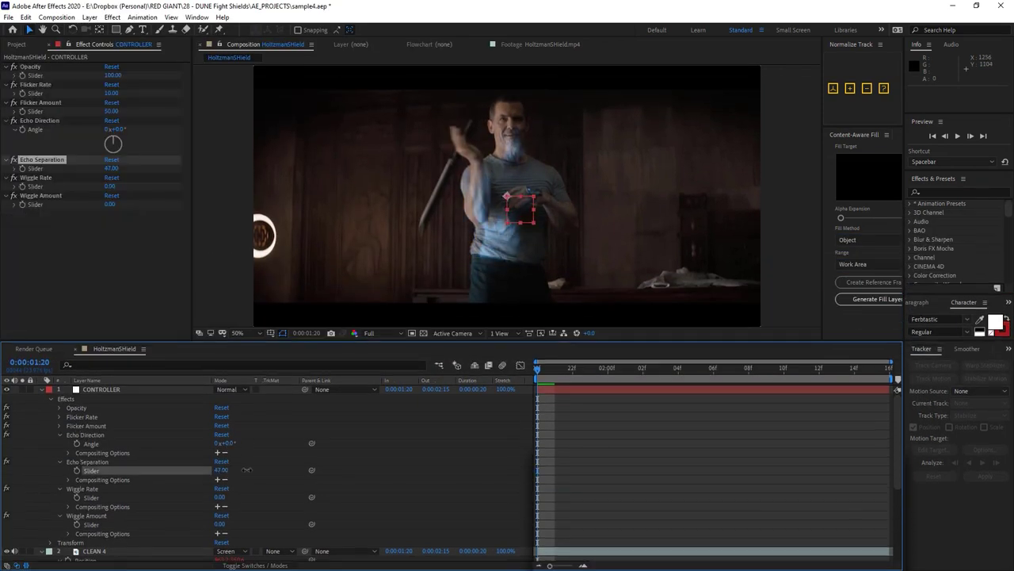
click(253, 436)
drag(234, 450, 270, 524)
drag(227, 477, 222, 477)
Keyframe the Angle and three slider values and scrub all four together.
click(77, 469)
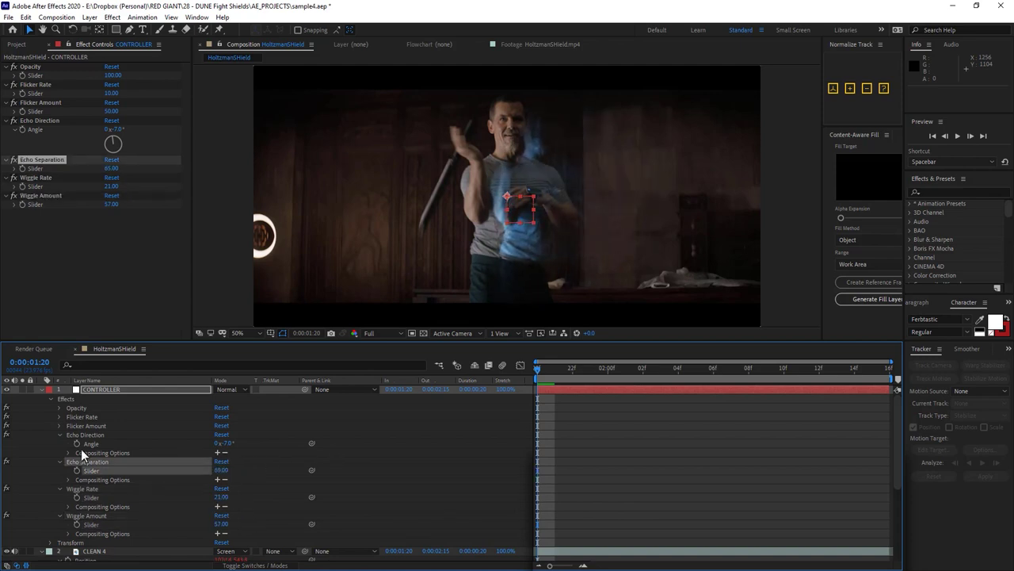
click(76, 443)
click(77, 497)
click(77, 524)
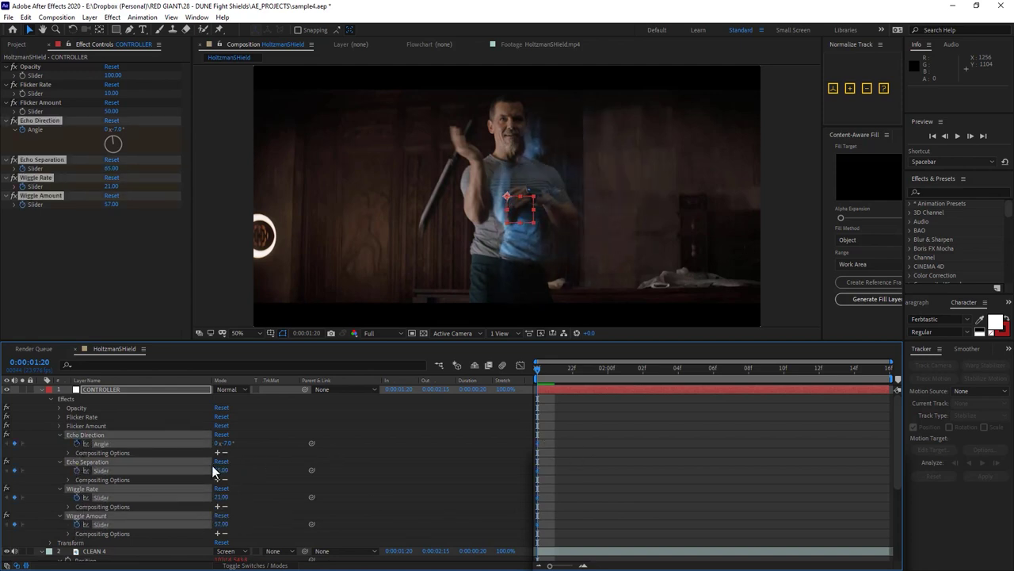
drag(220, 470, 274, 473)
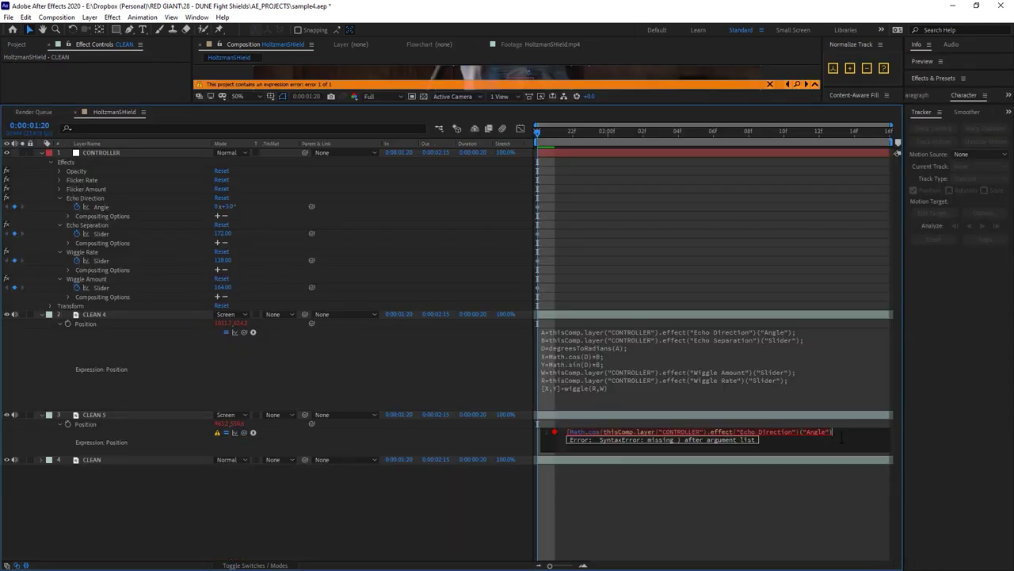
Extend CLEAN 5's Position expression with Echo Separation and Math.sin terms, and set Wiggle Amount to 0.
text()*thisComp.layer("CONTROLLER").effect("Echo Separation")("Slider"),Math.sin(thisComp.layer("CONTROLLER").effect("Echo Direction")("Angle"))])
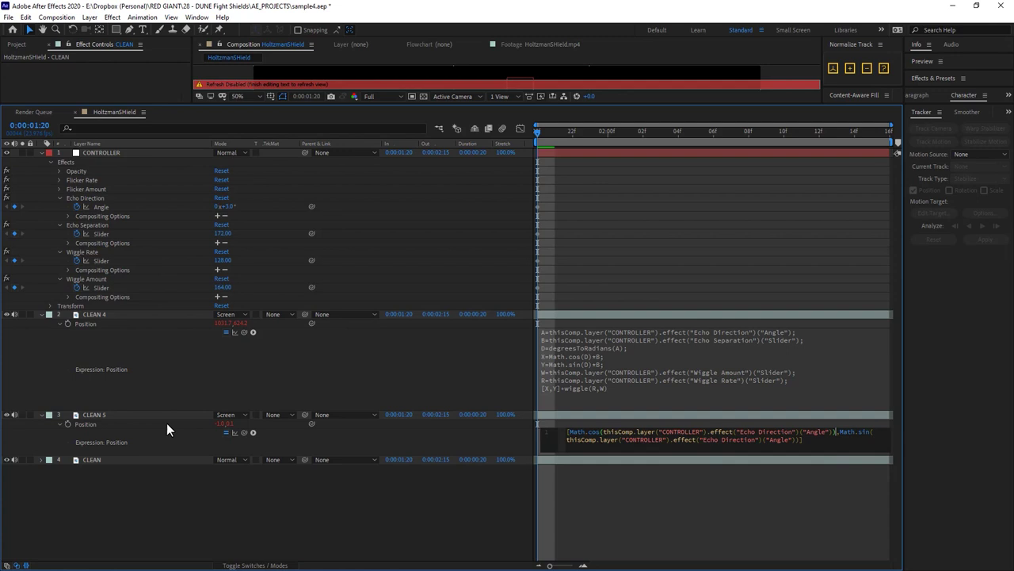
text(+thisComp.layer("CONTROLLER").effect("Echo Separation")("Slider")]+wiggle(thisComp.layer("CONTROLLER").effect("Wiggle Rate")("Slider"),thisComp.layer("CONTROLLER").effect("Wiggle Amount")("Slider")))
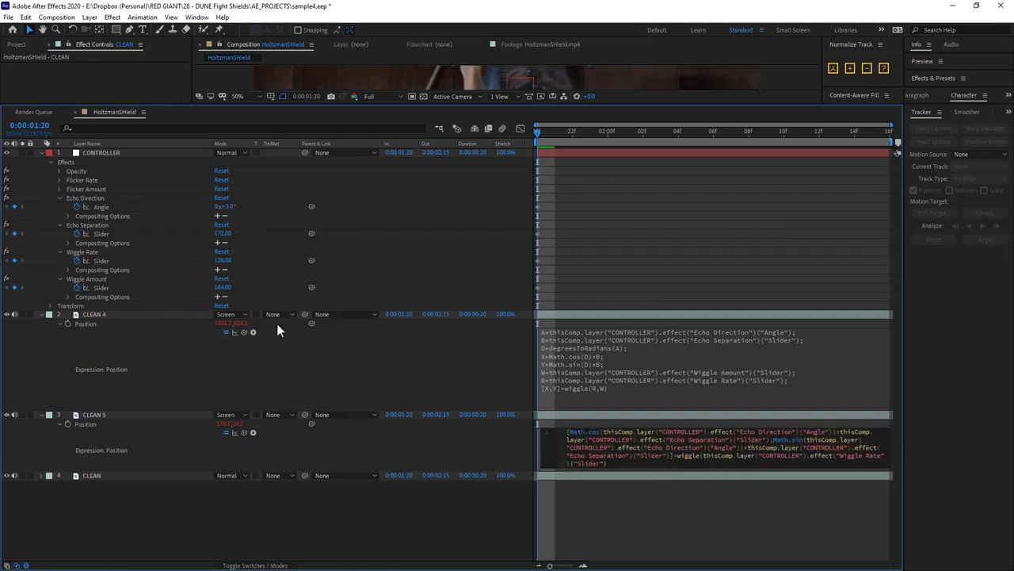
click(224, 287)
text(0)
key(Return)
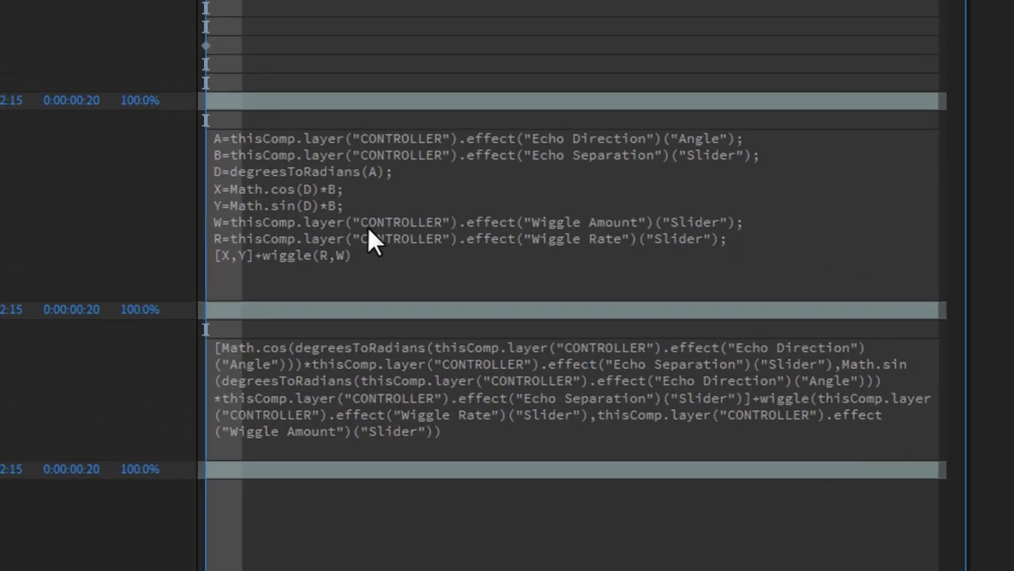
Review the CLEAN 4 and CLEAN 5 Position expressions, then select CLEAN 4 and its CC Toner effect.
click(368, 230)
click(338, 257)
key(Down)
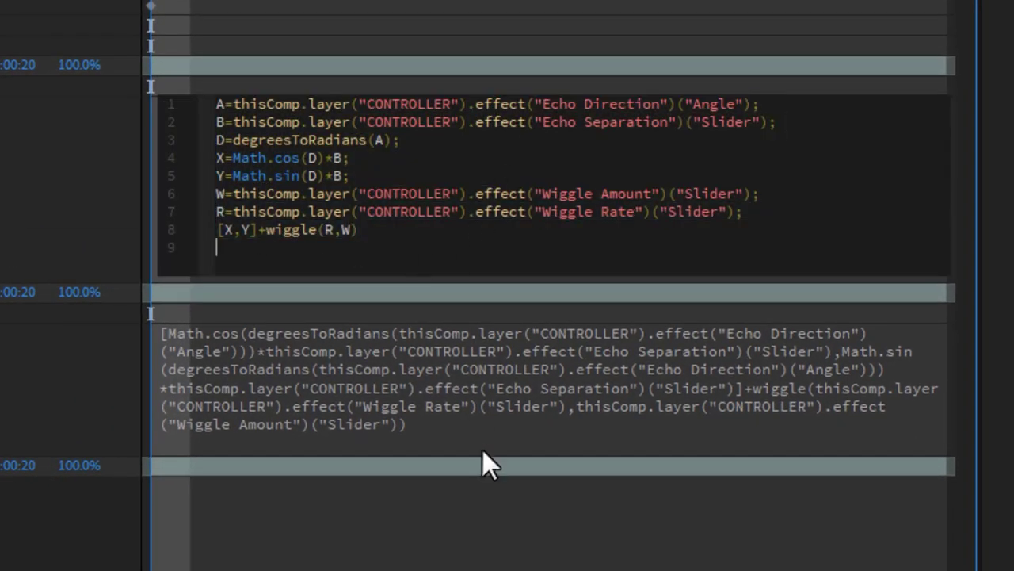
click(484, 450)
click(620, 441)
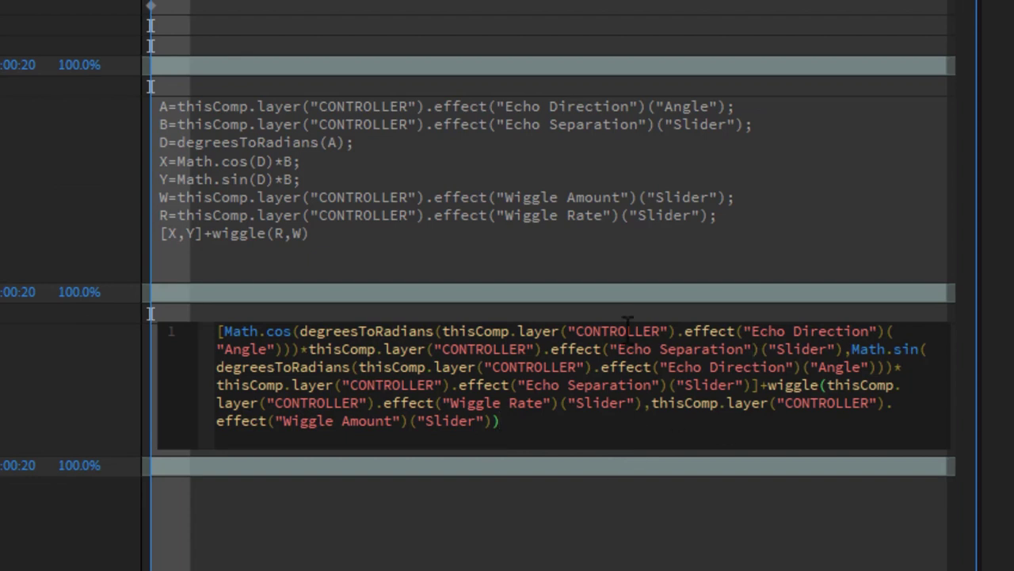
click(641, 255)
click(641, 255)
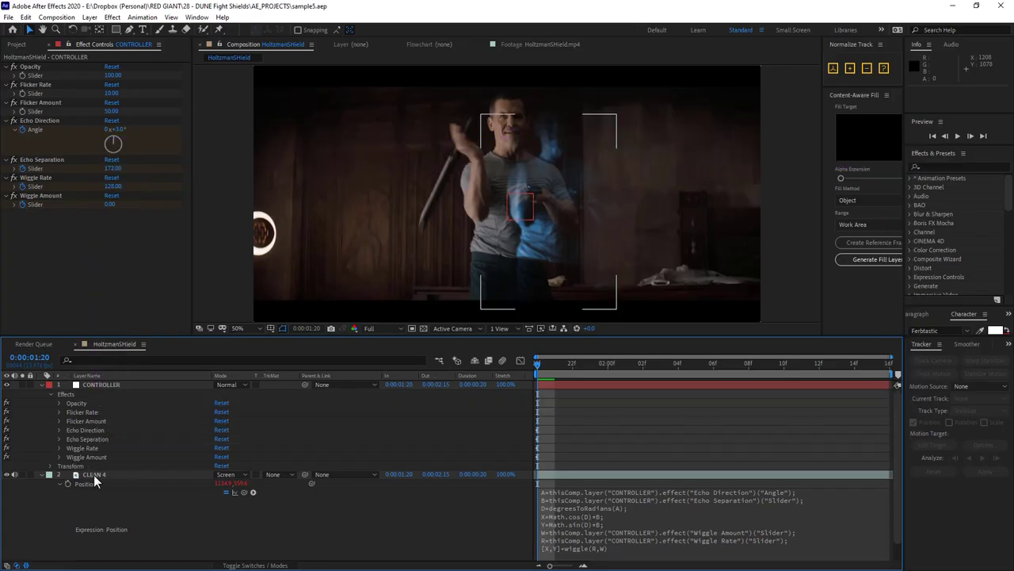
click(93, 474)
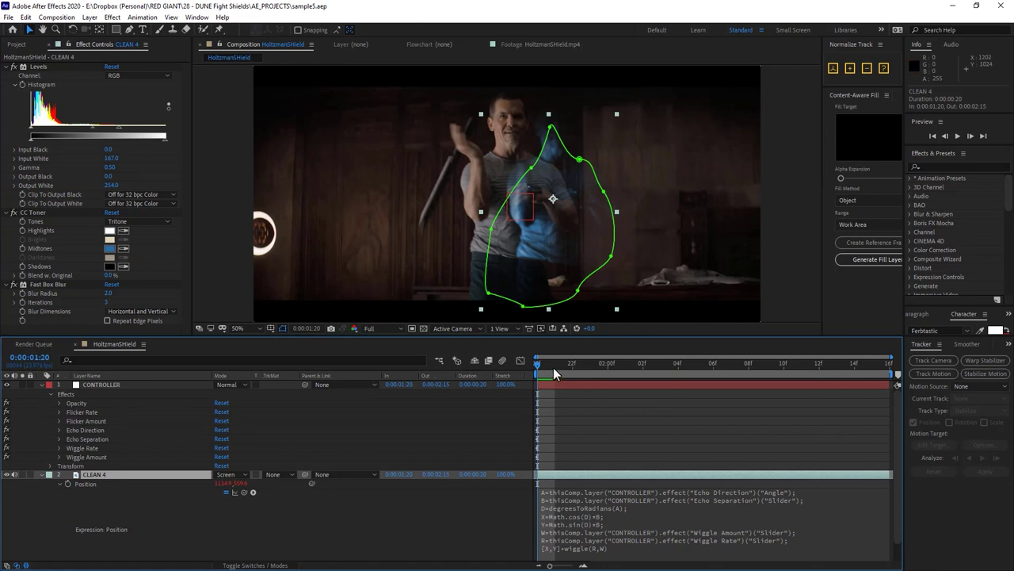
click(35, 213)
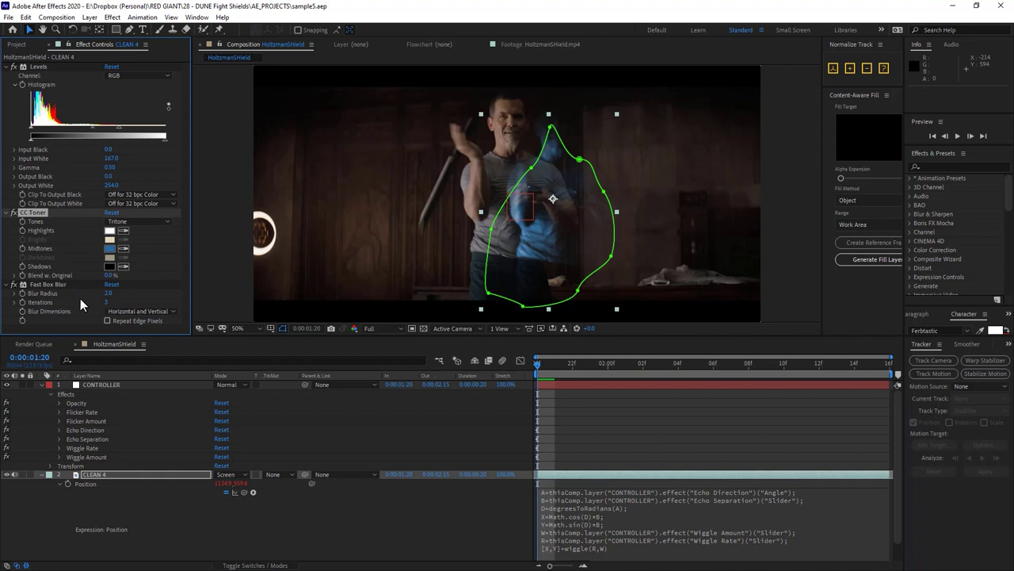
click(122, 474)
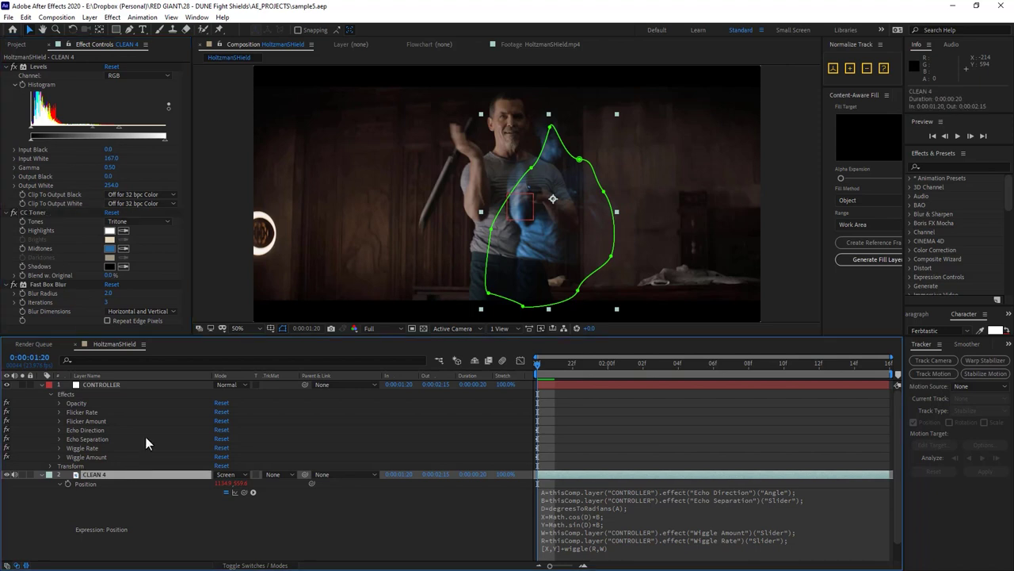
Add a Color Control effect to the CONTROLLER layer.
click(36, 77)
click(123, 385)
right_click(113, 231)
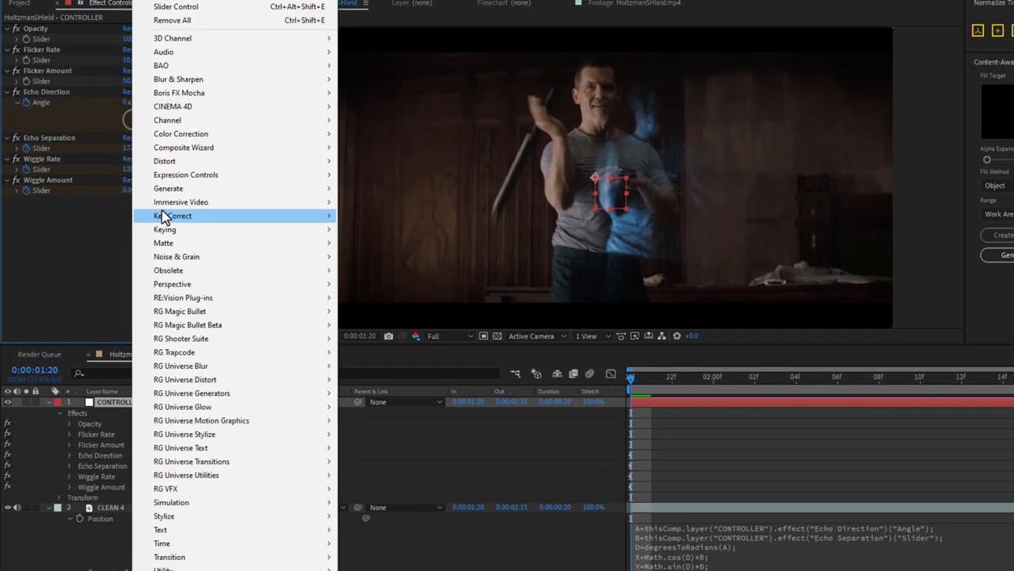
mouse_move(267, 172)
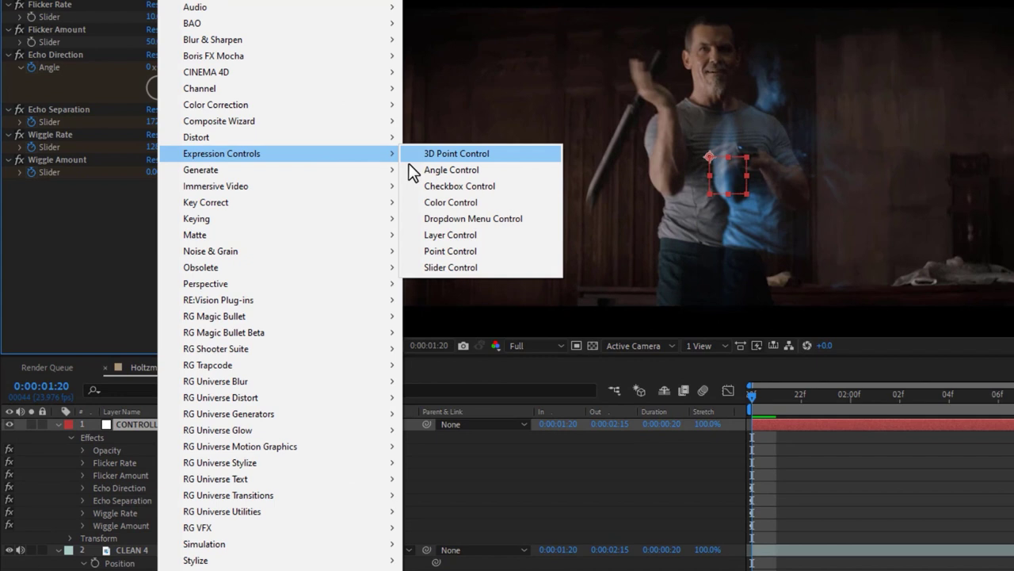
click(460, 202)
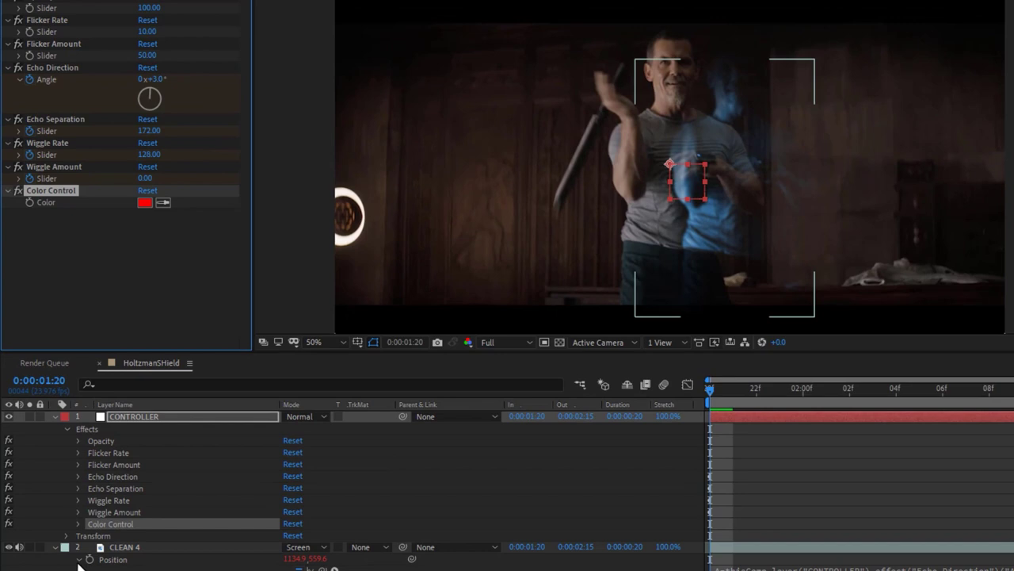
Pick-whip CLEAN 4's CC Toner Midtones to the CONTROLLER's Color Control colour.
click(125, 547)
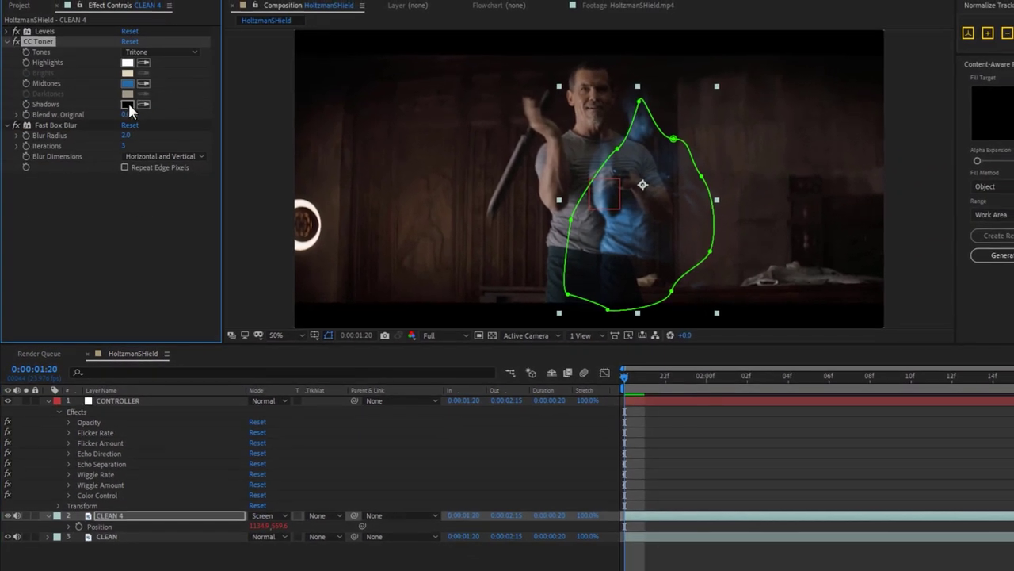
click(49, 516)
click(68, 484)
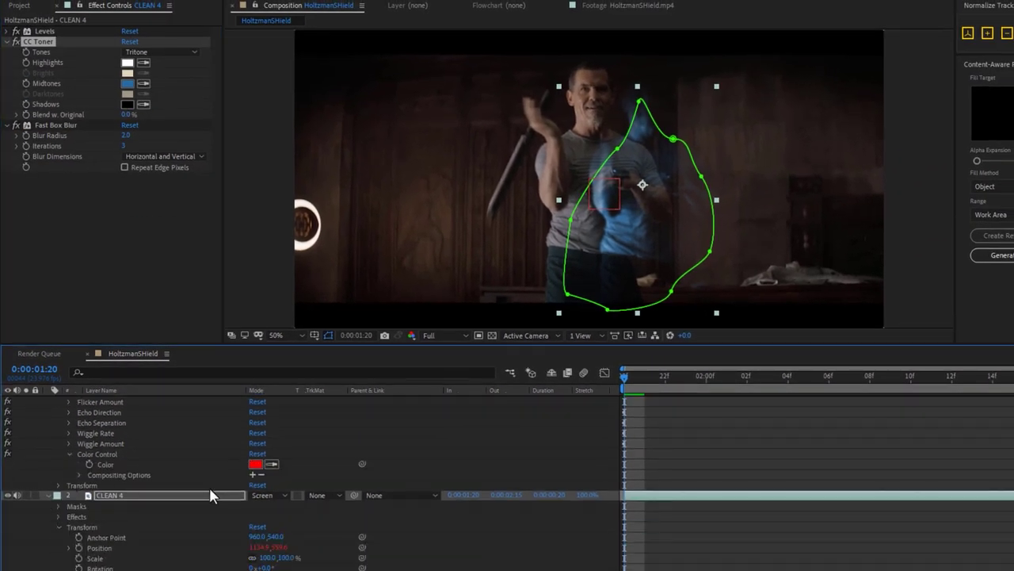
click(58, 517)
click(69, 538)
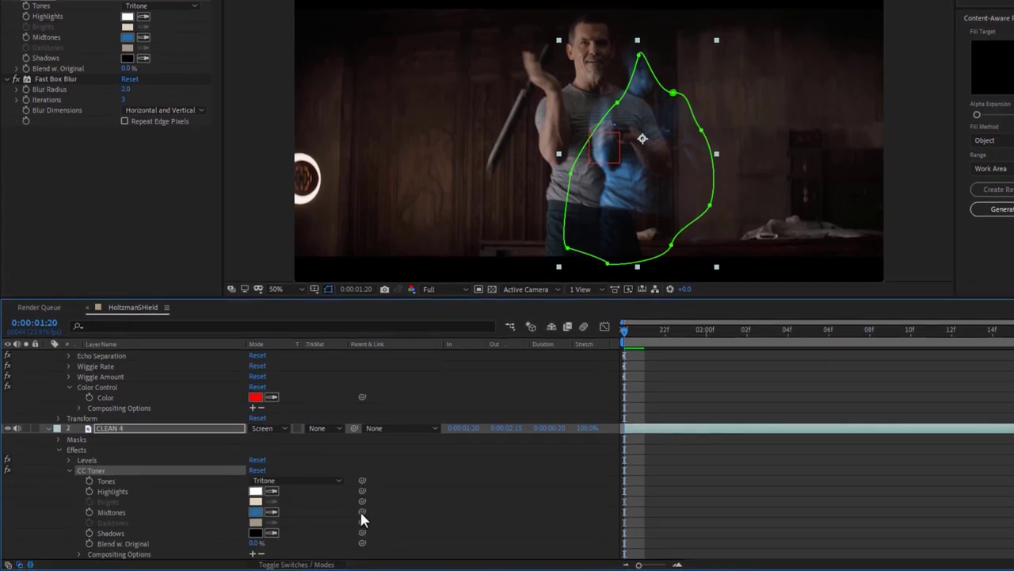
drag(343, 505, 235, 399)
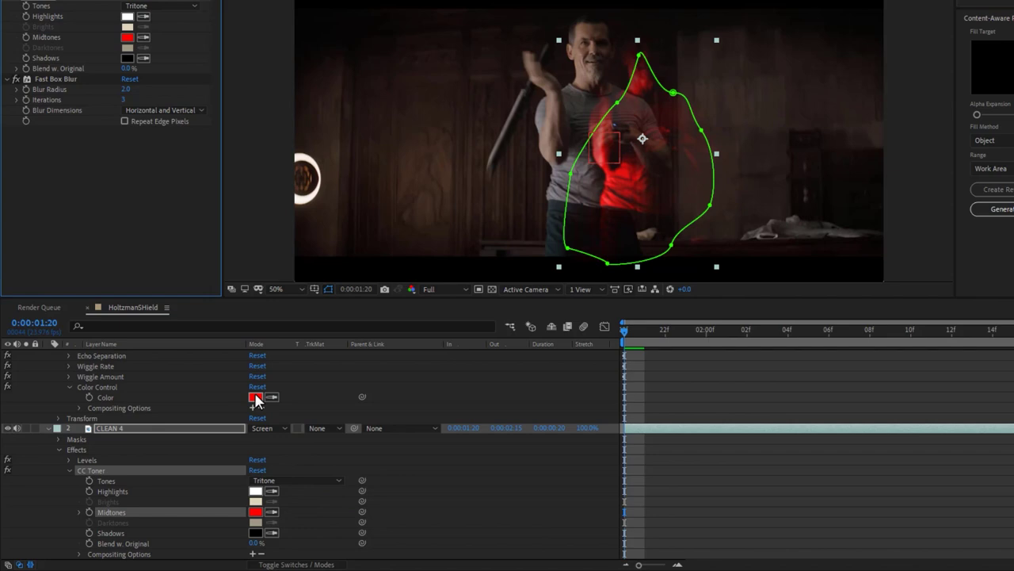
Set the controller Color to a lavender blue, 707DE0.
click(255, 396)
click(643, 346)
drag(611, 319, 550, 304)
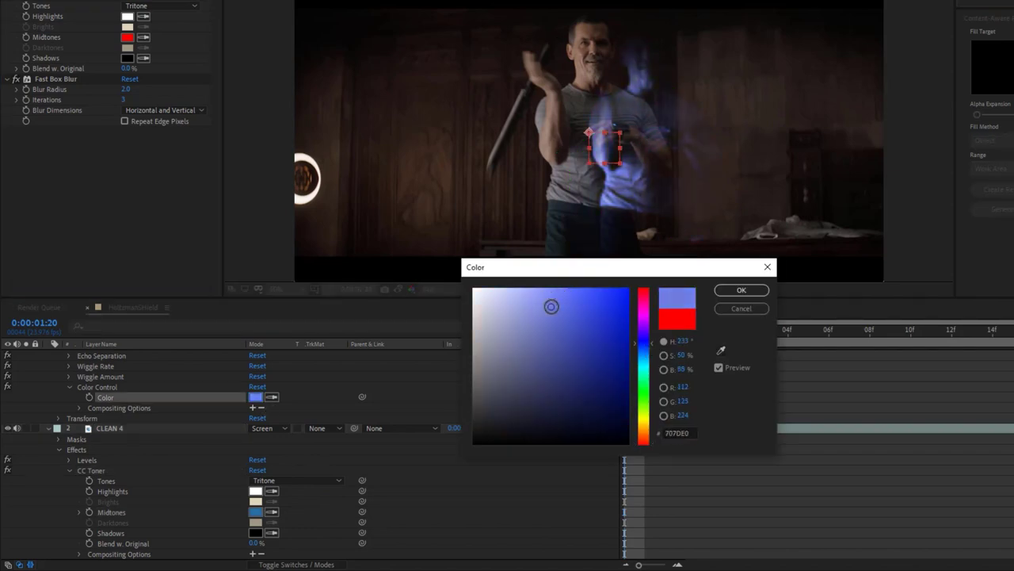
click(742, 290)
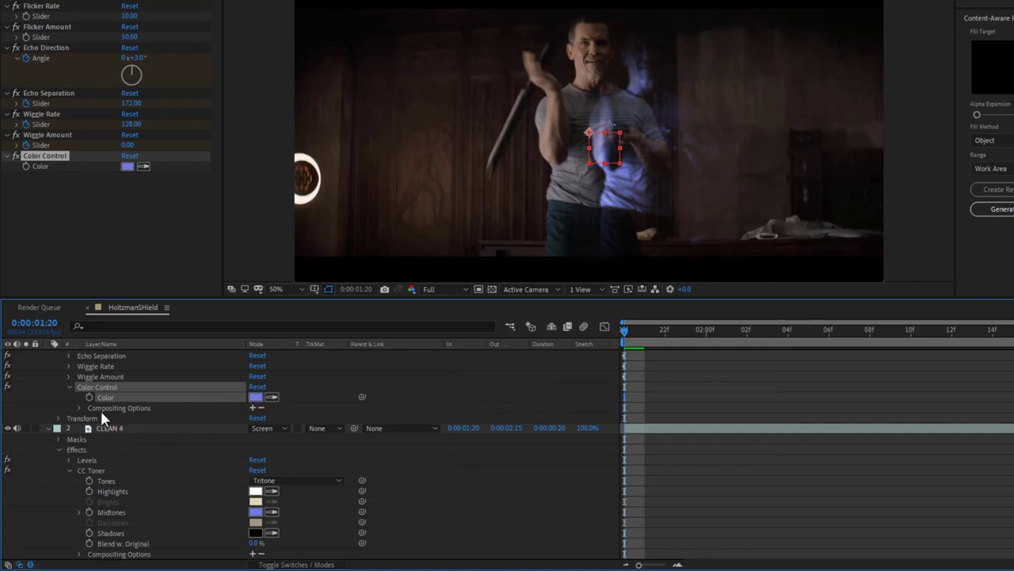
Add a Slider Control to CONTROLLER and rename it Blur Amount.
click(103, 247)
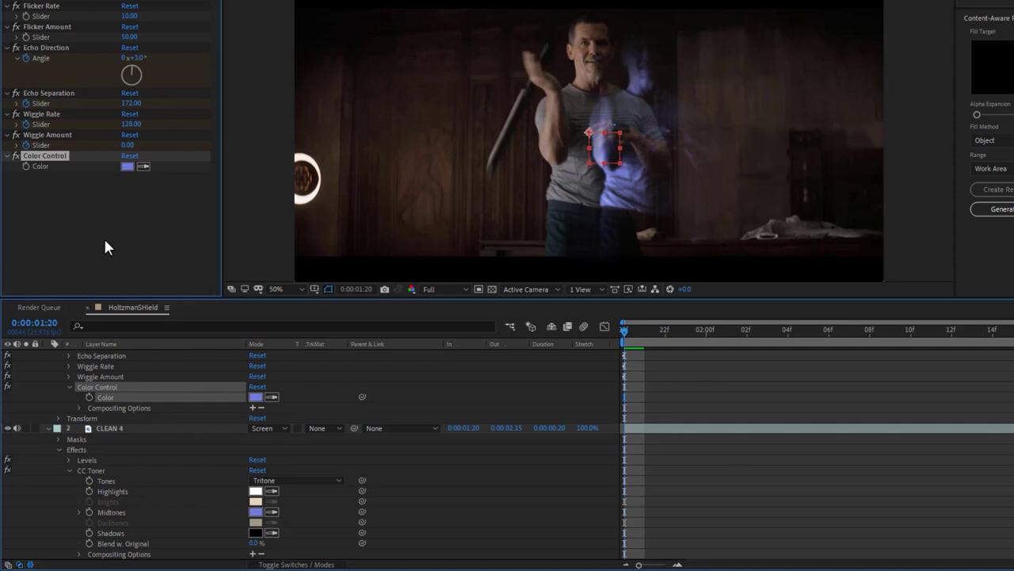
right_click(63, 212)
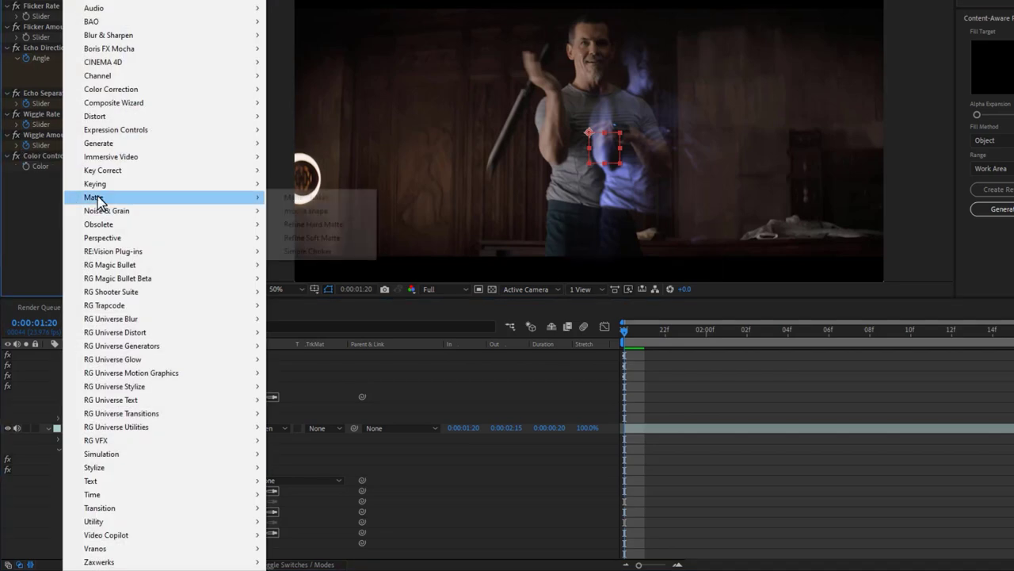
mouse_move(204, 117)
click(577, 212)
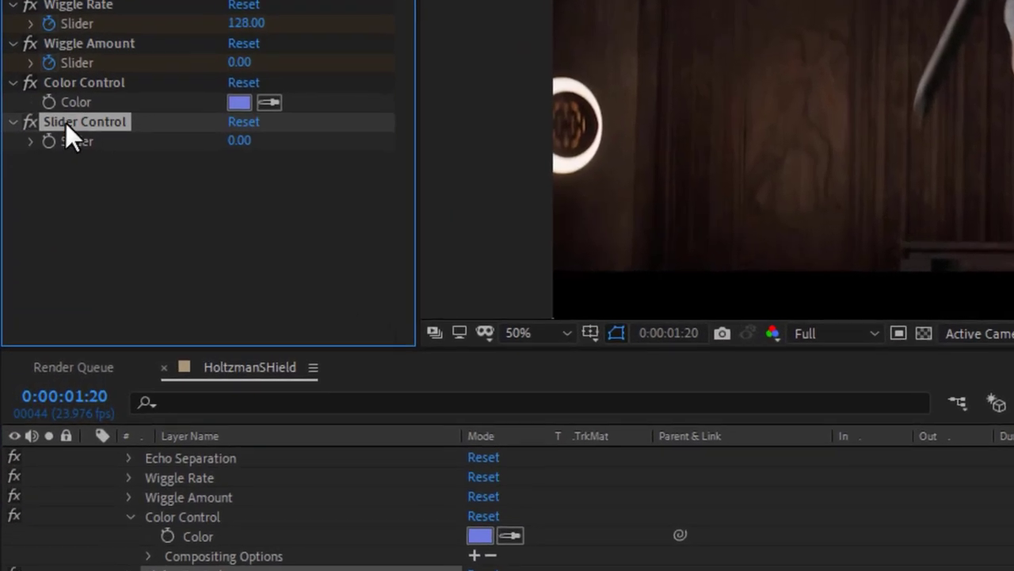
key(Return)
text(Blur Amount)
key(Return)
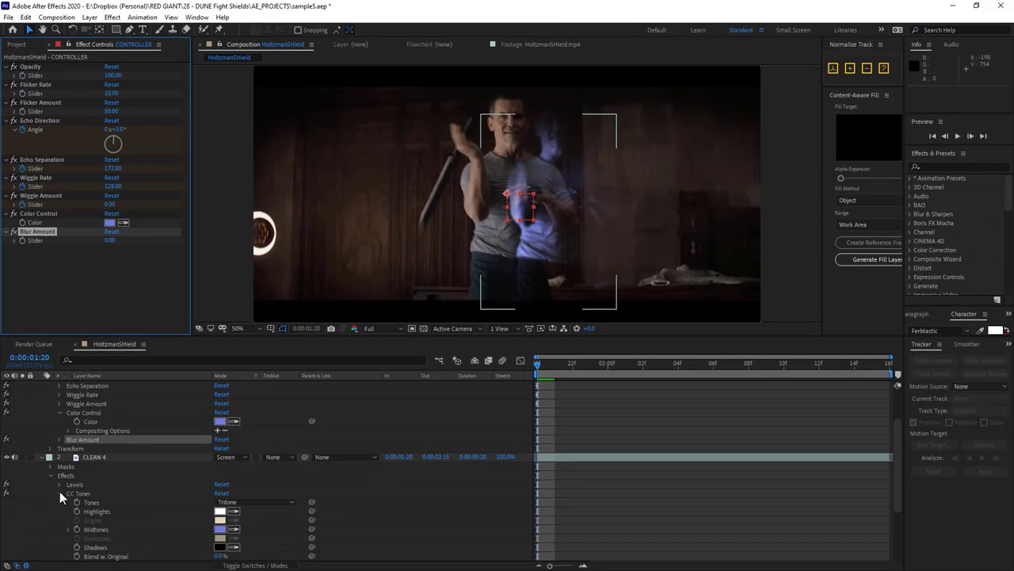
Link CLEAN 4's Fast Box Blur Radius to Blur Amount divided by 10, then set Blur Amount to 11.
click(59, 492)
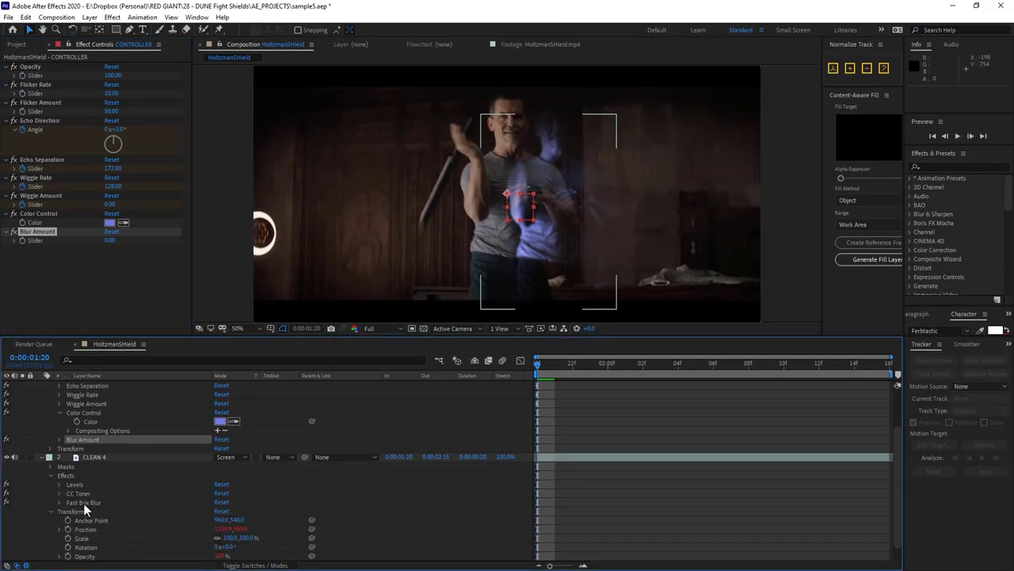
click(83, 502)
click(59, 502)
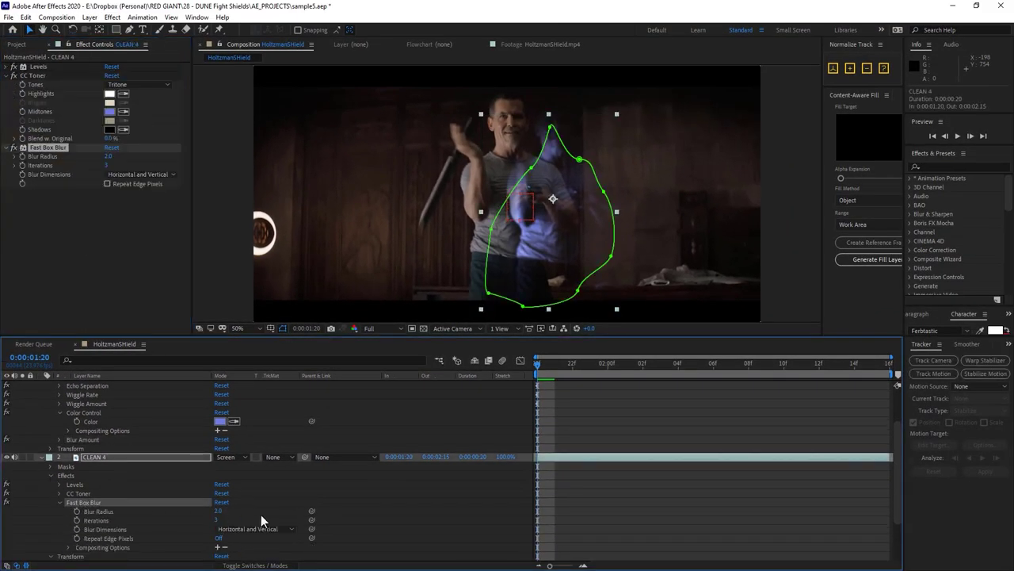
click(59, 439)
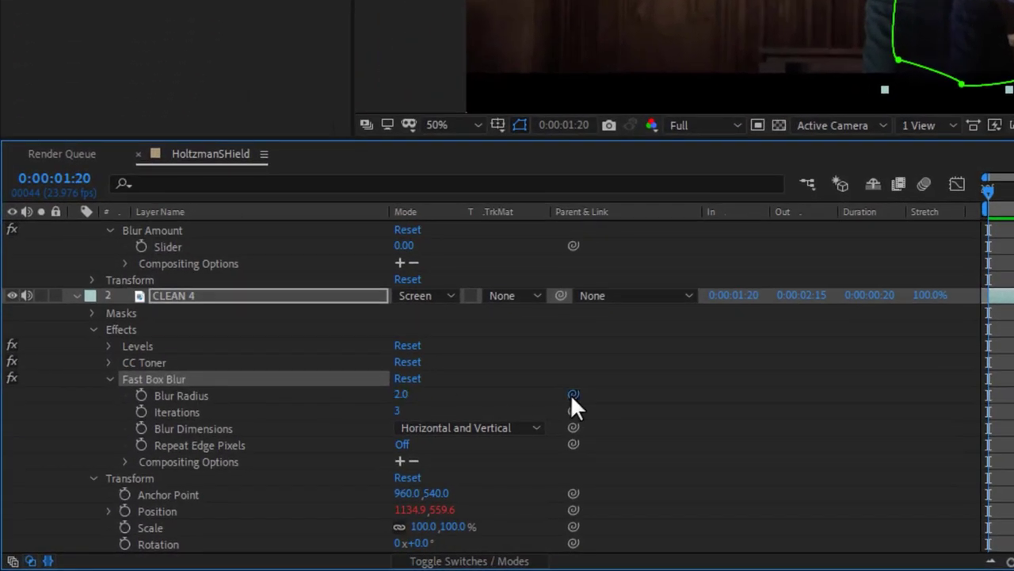
drag(573, 394, 210, 245)
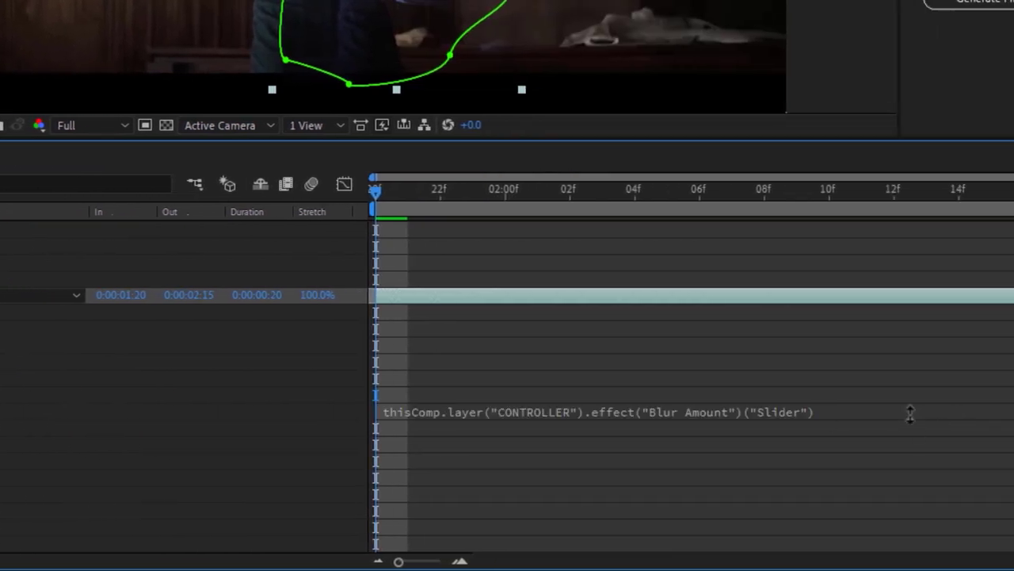
click(921, 411)
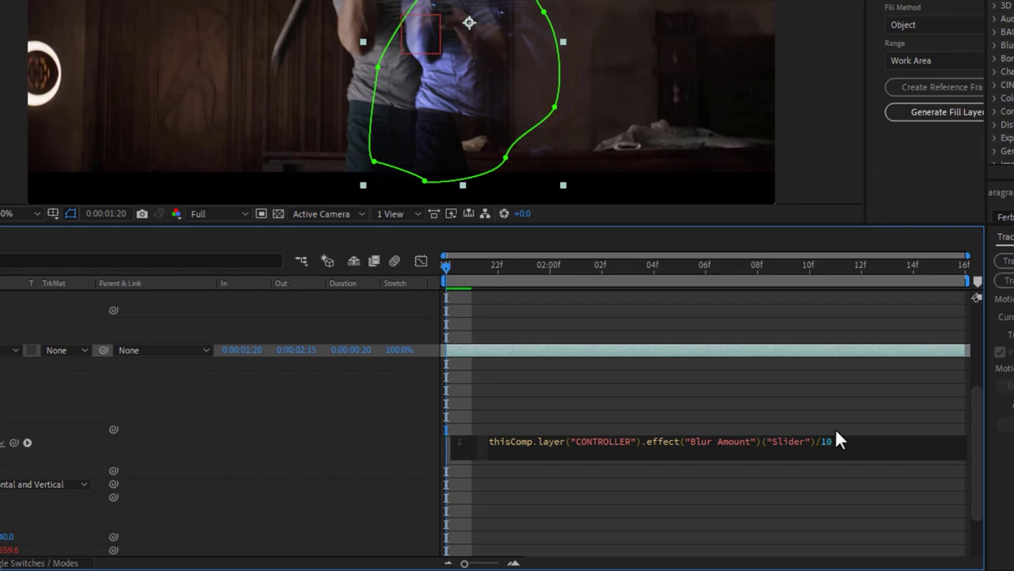
key(KP_Enter)
drag(221, 394, 281, 398)
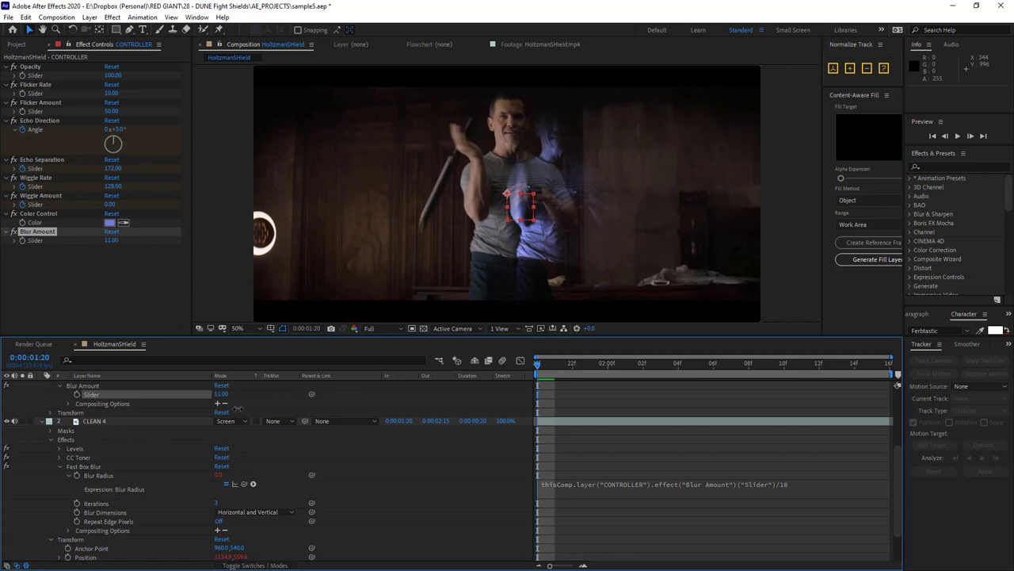
Set the controller to Blur Amount 20, Echo Direction −116°, Echo Separation 66 and Wiggle Rate 42.
scroll(89, 421, up, 5)
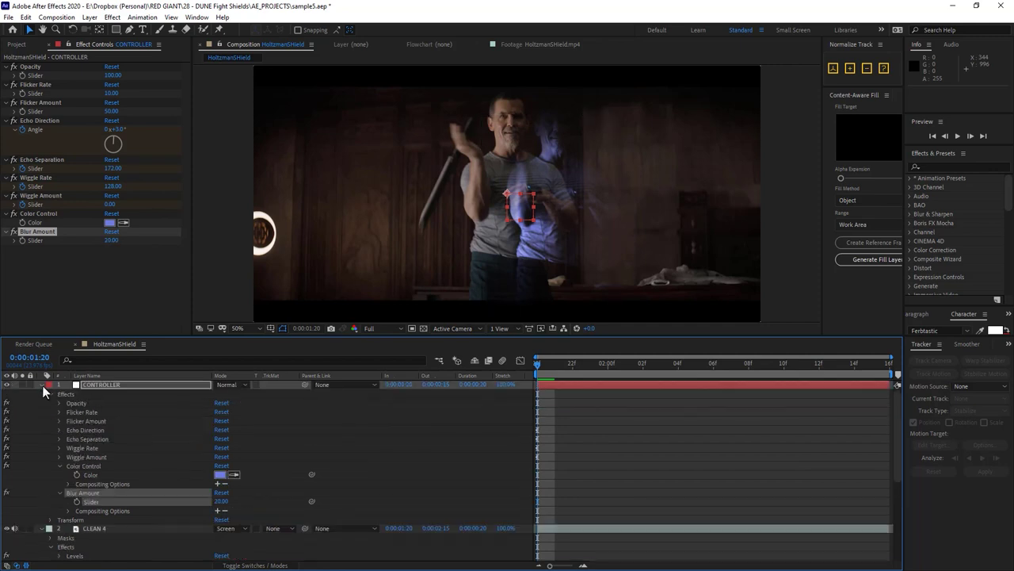
drag(113, 143, 97, 153)
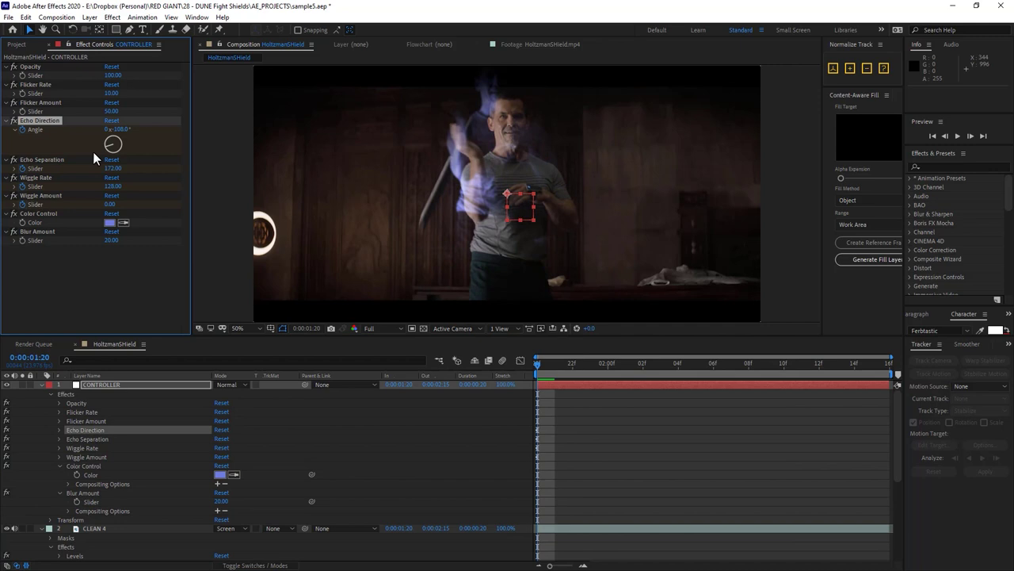
click(100, 162)
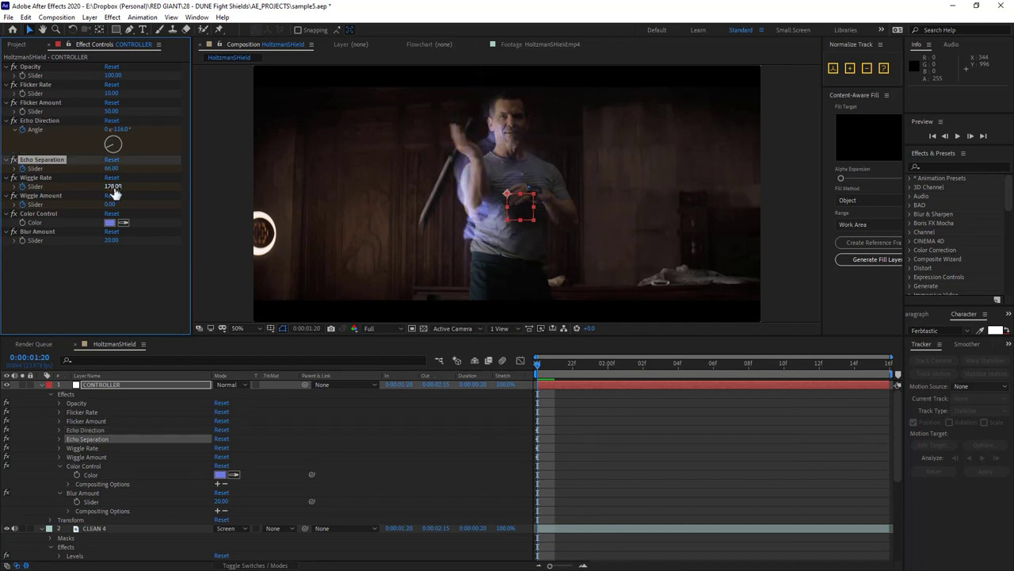
drag(113, 187, 103, 192)
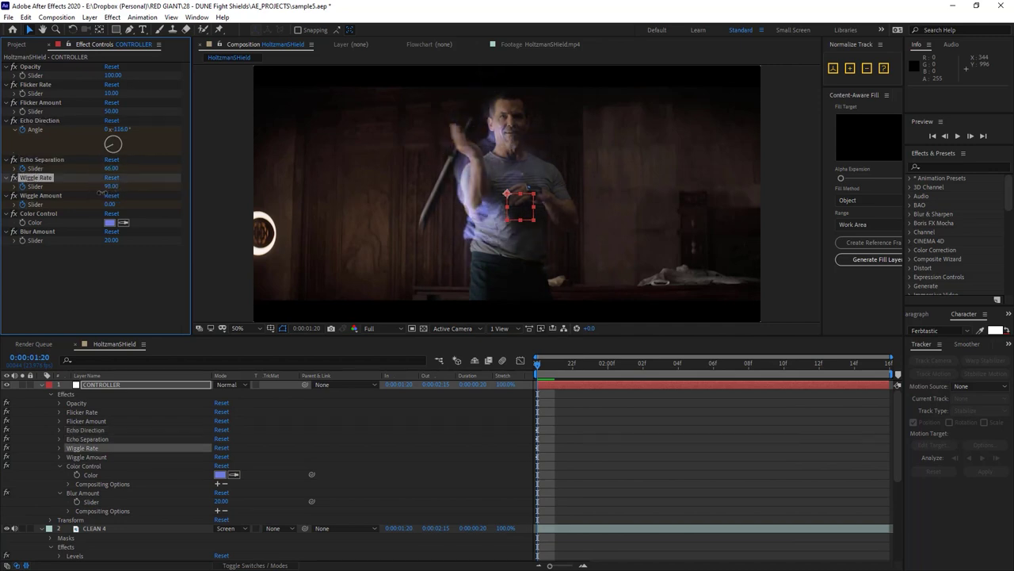
Duplicate CLEAN 4 and edit the copy's Position expression to multiply the X and Y offsets.
click(41, 384)
click(85, 394)
key(ctrl+d)
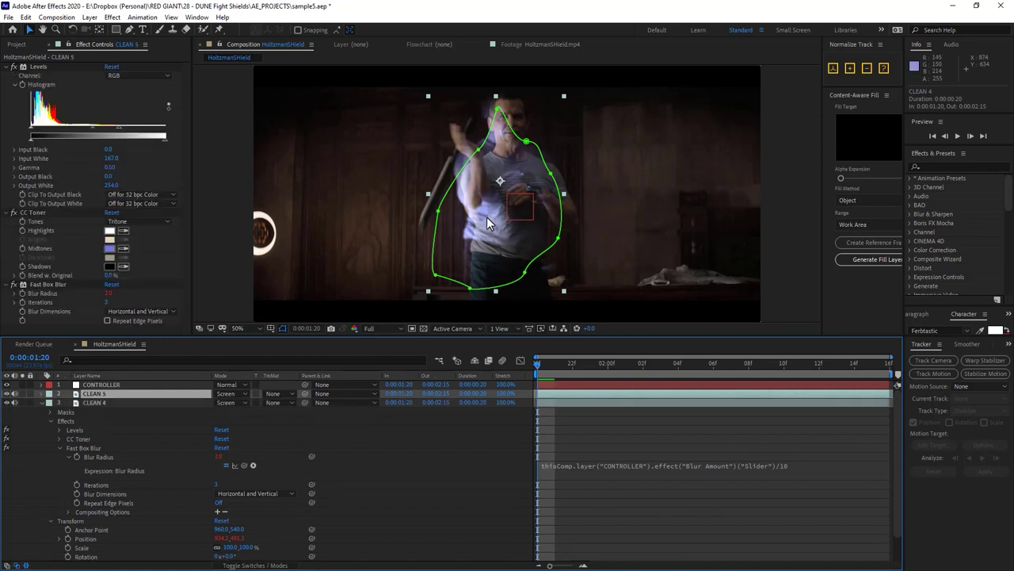
key(e)
key(e)
click(108, 465)
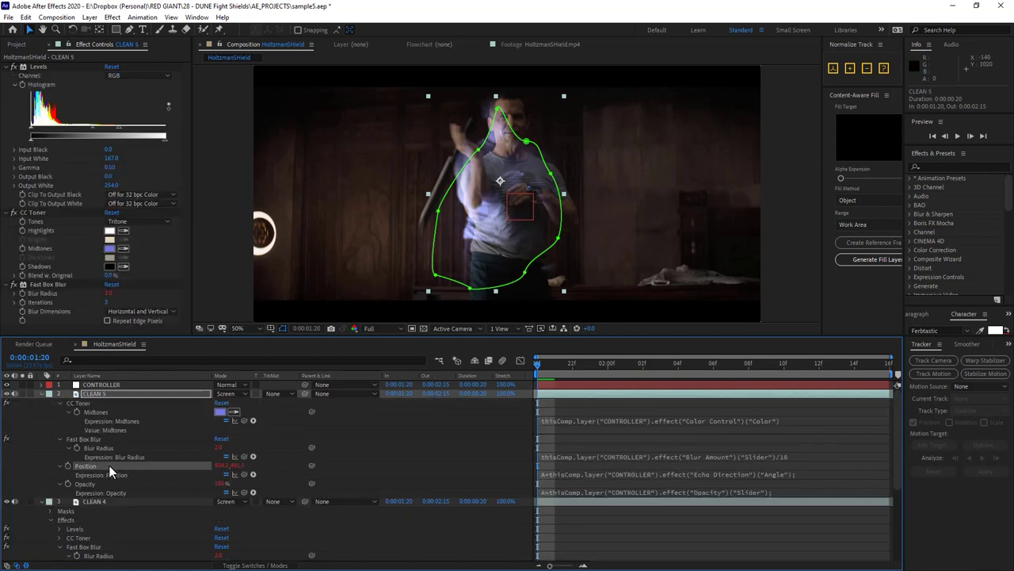
click(574, 530)
text(*2,Y**)
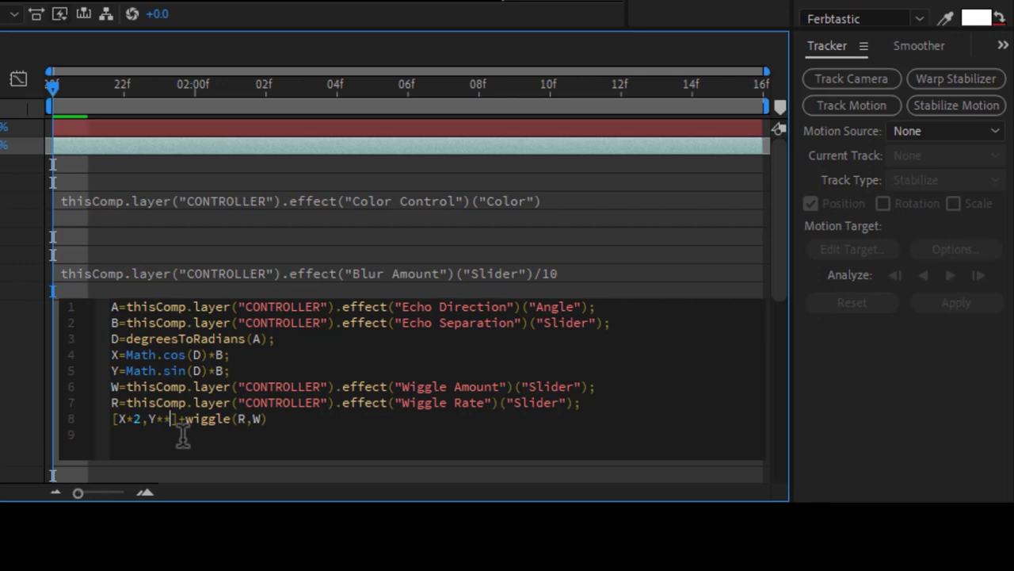
key(BackSpace)
text(2)
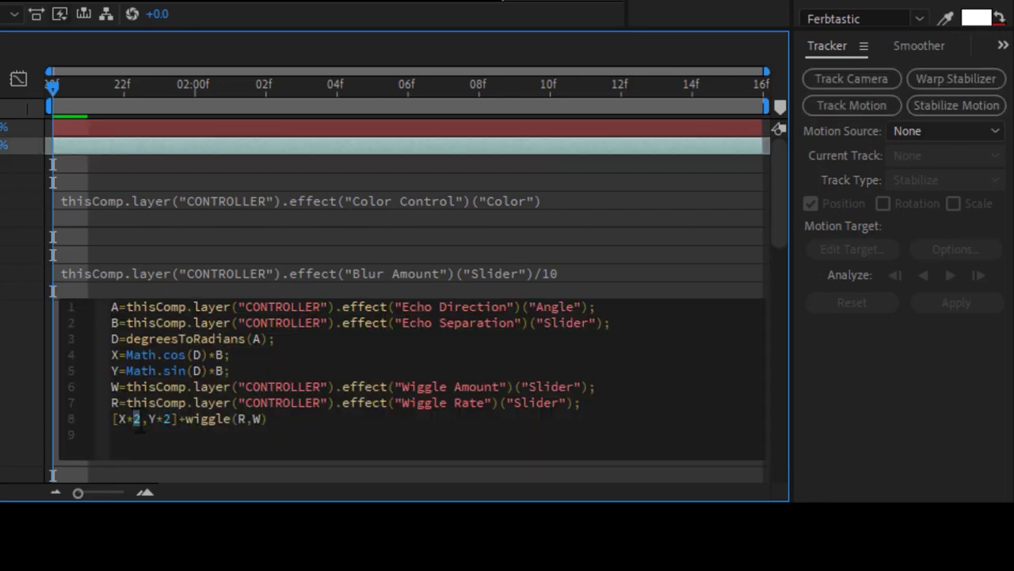
text(3)
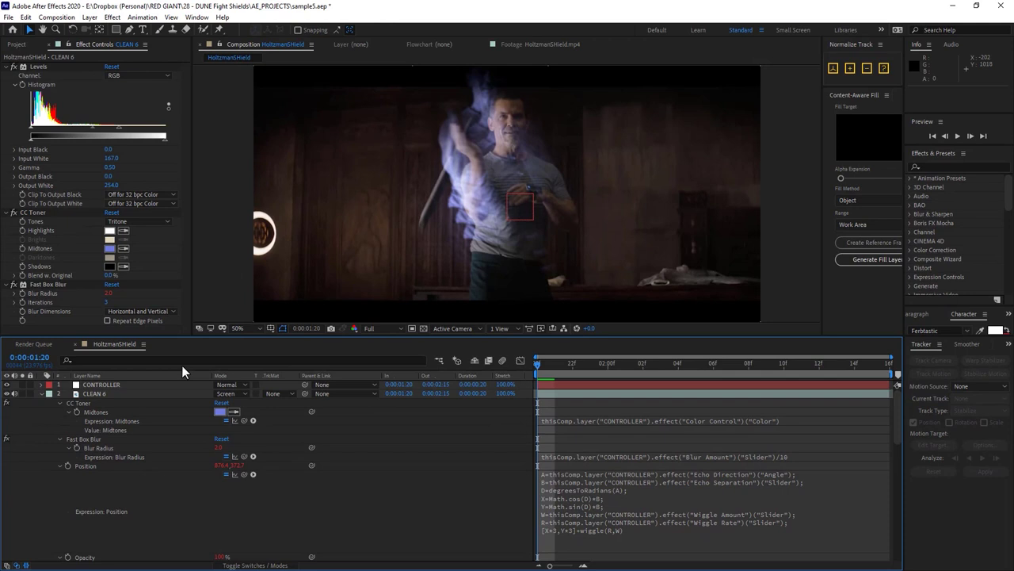
click(101, 385)
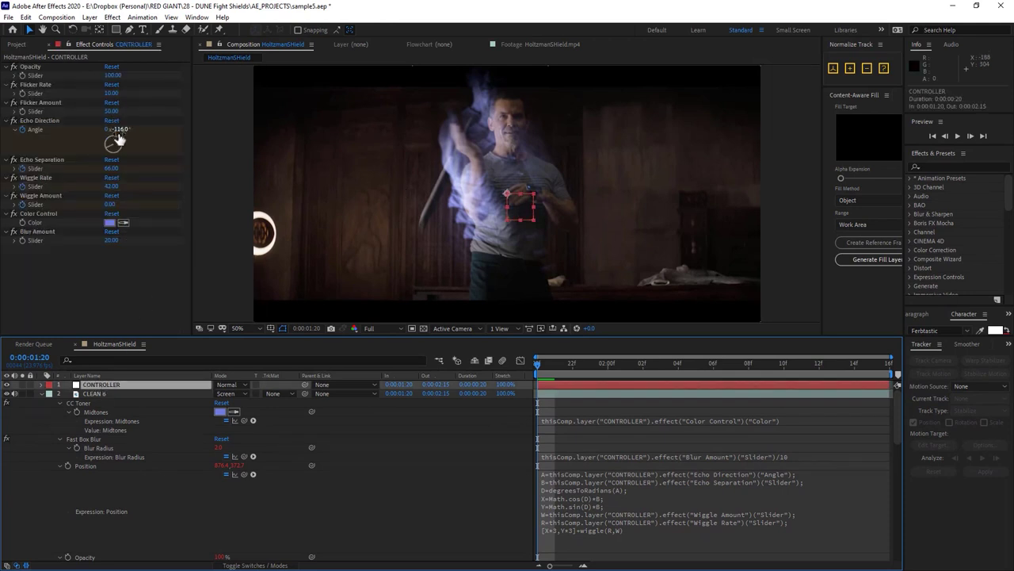
Set CONTROLLER's Echo Direction to −349° and Echo Separation to −177.
click(24, 120)
click(23, 160)
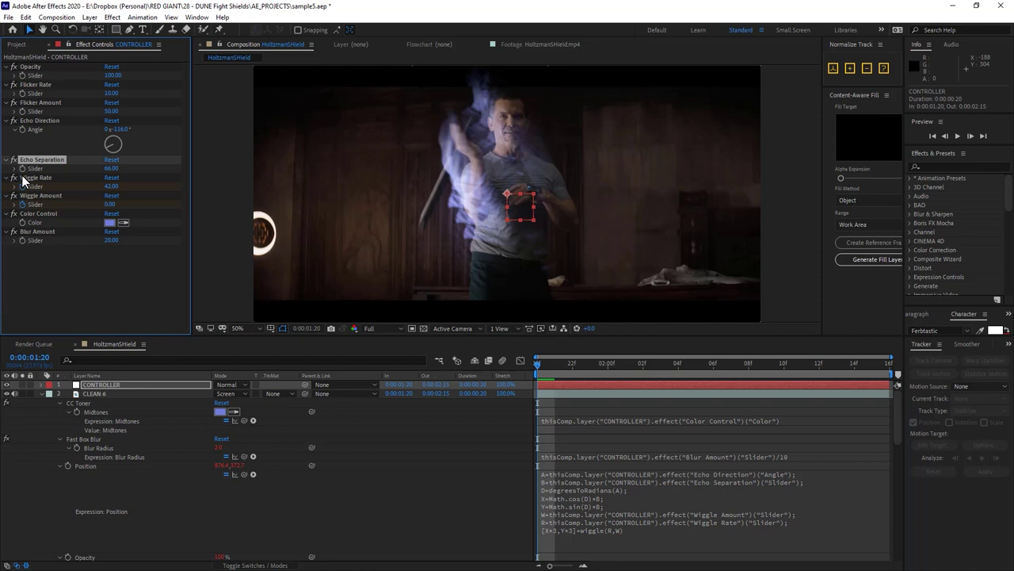
click(24, 178)
click(24, 195)
drag(112, 145, 539, 157)
Reshape CLEAN 4's mask around the ghost figure.
click(637, 210)
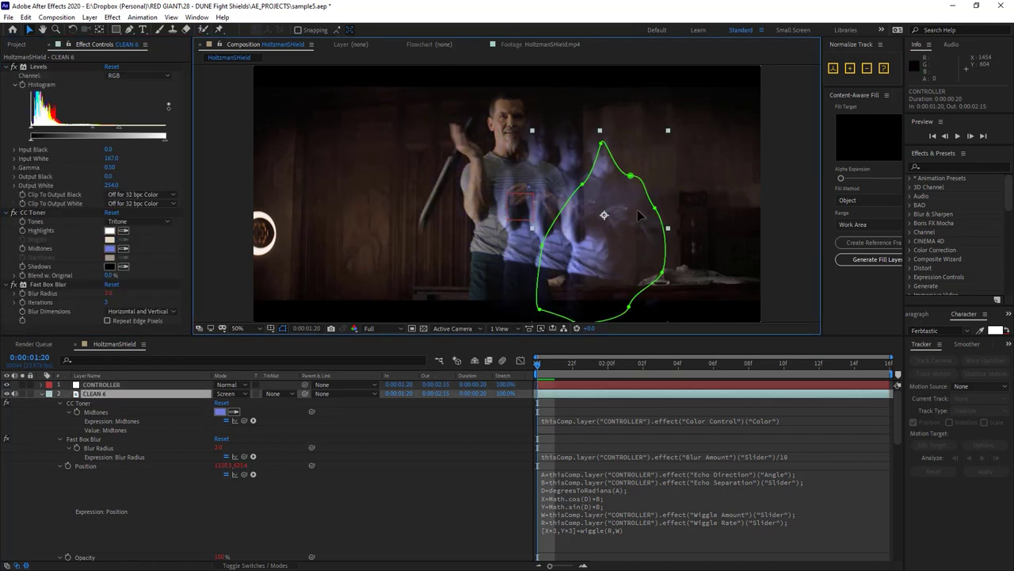
click(99, 402)
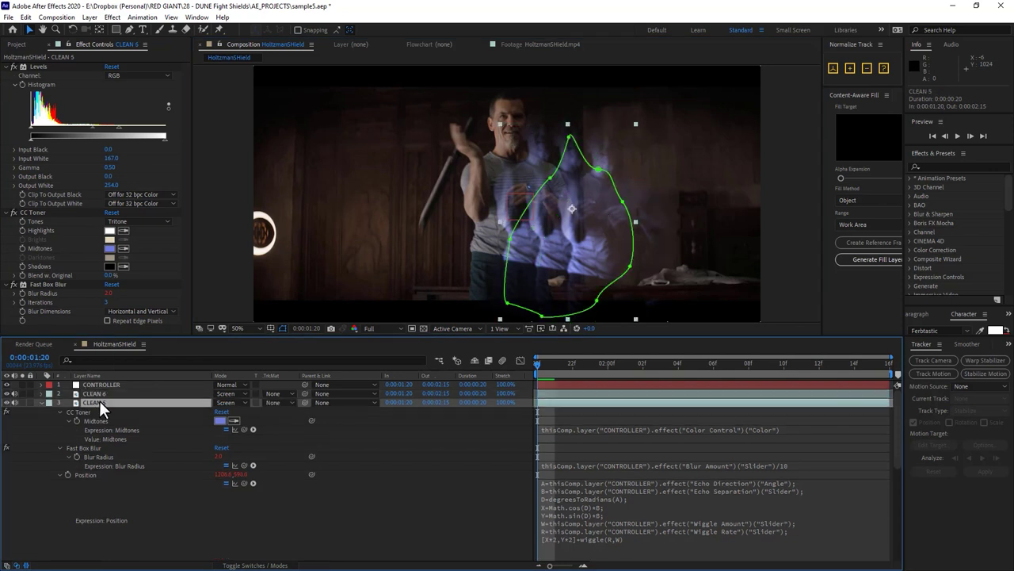
click(42, 412)
drag(566, 162, 514, 167)
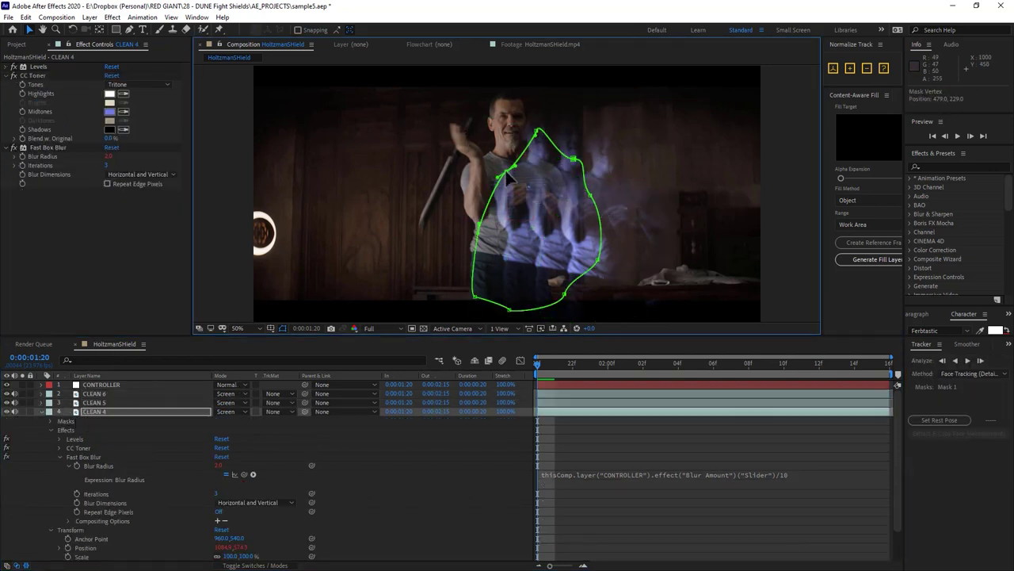
click(41, 411)
click(115, 402)
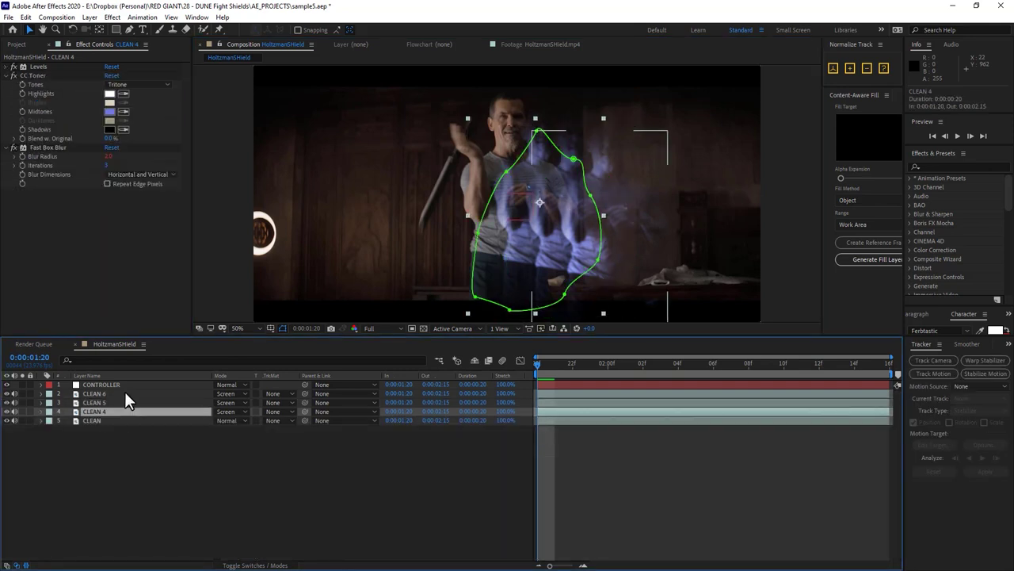
Review the expressions on CLEAN 6, 5 and 4 in a maximized timeline, then reselect CLEAN 6.
shift+click(125, 392)
key(e)
key(e)
key(grave)
scroll(701, 149, up, 5)
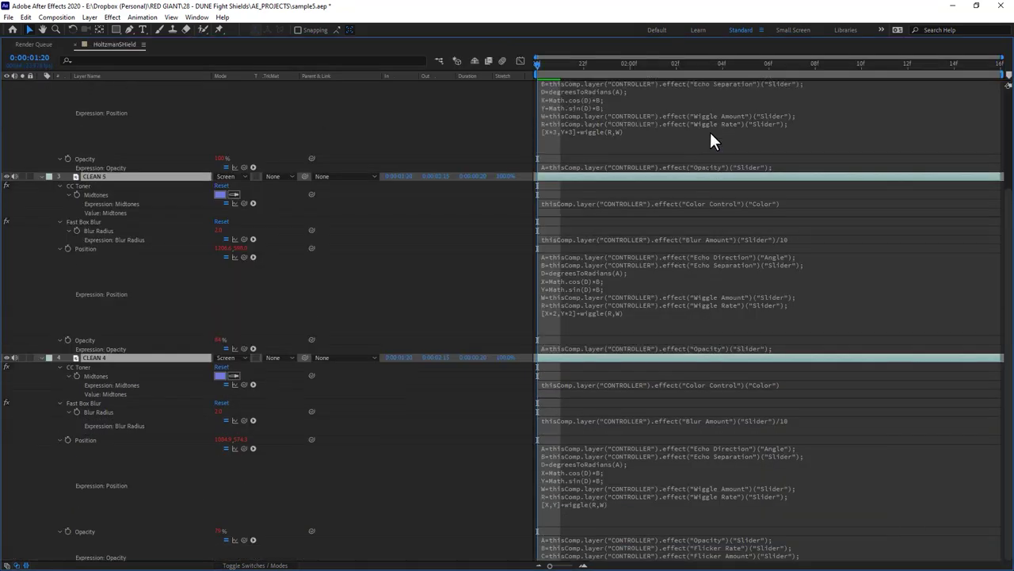
scroll(487, 195, up, 5)
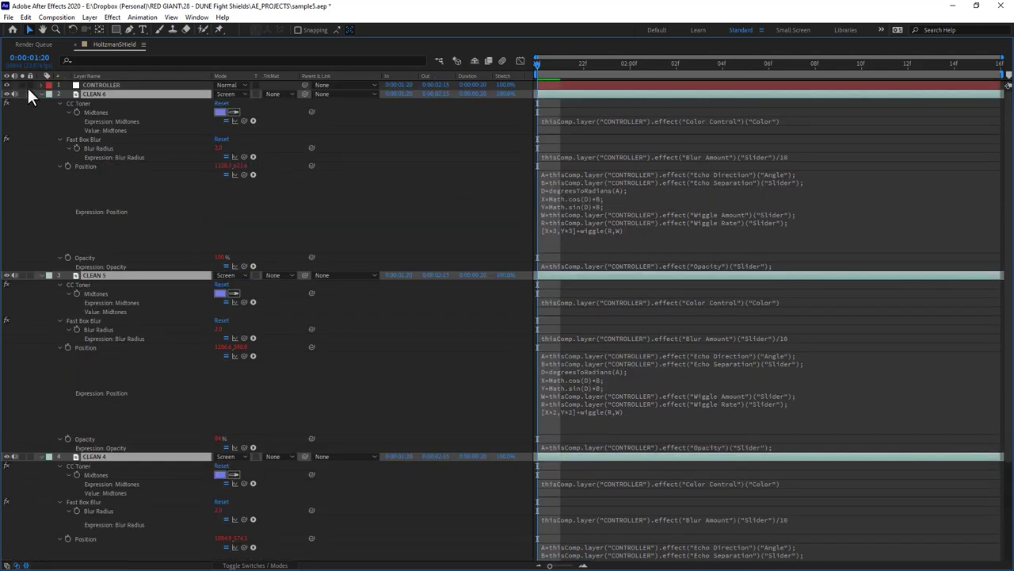
key(grave)
click(40, 394)
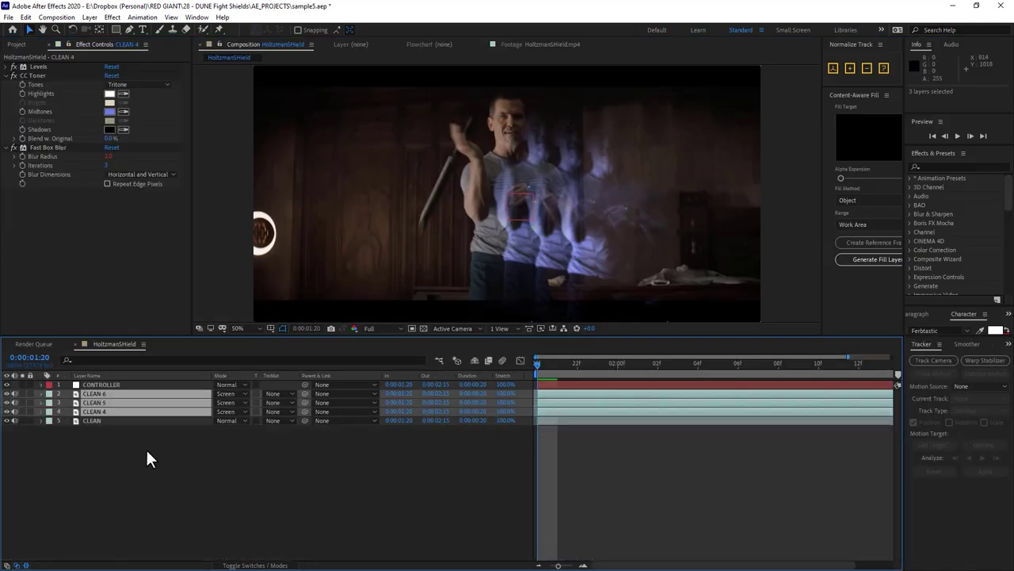
click(120, 392)
click(14, 66)
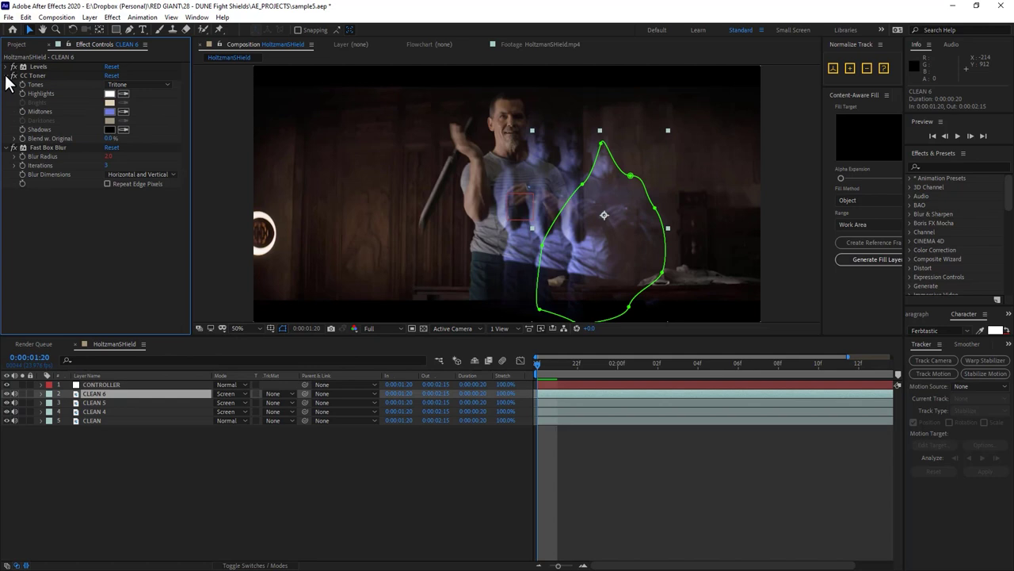
Apply RG Universe Distort's uni.Chromatic Aberration to CLEAN 6.
right_click(49, 103)
mouse_move(215, 415)
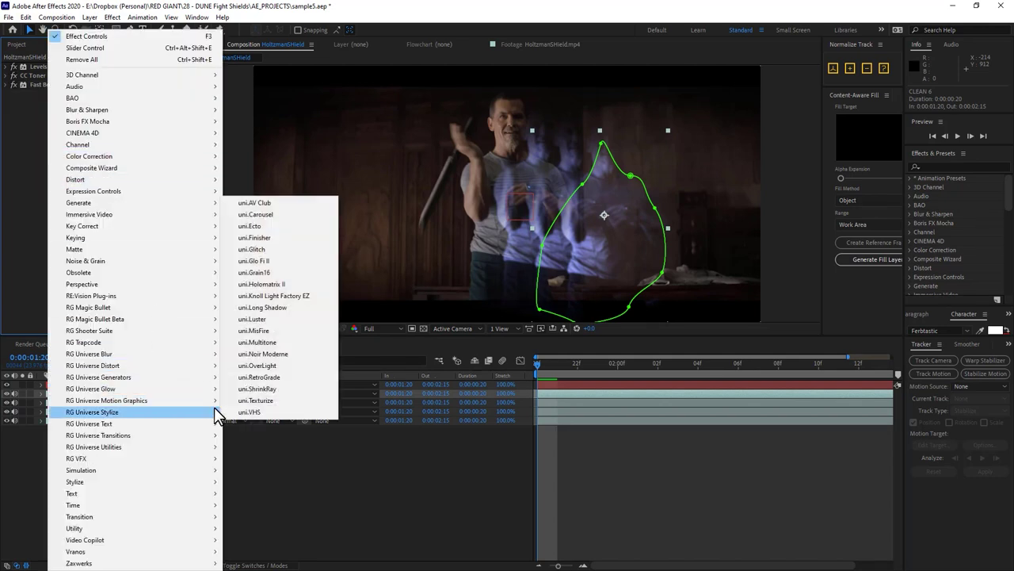
click(261, 365)
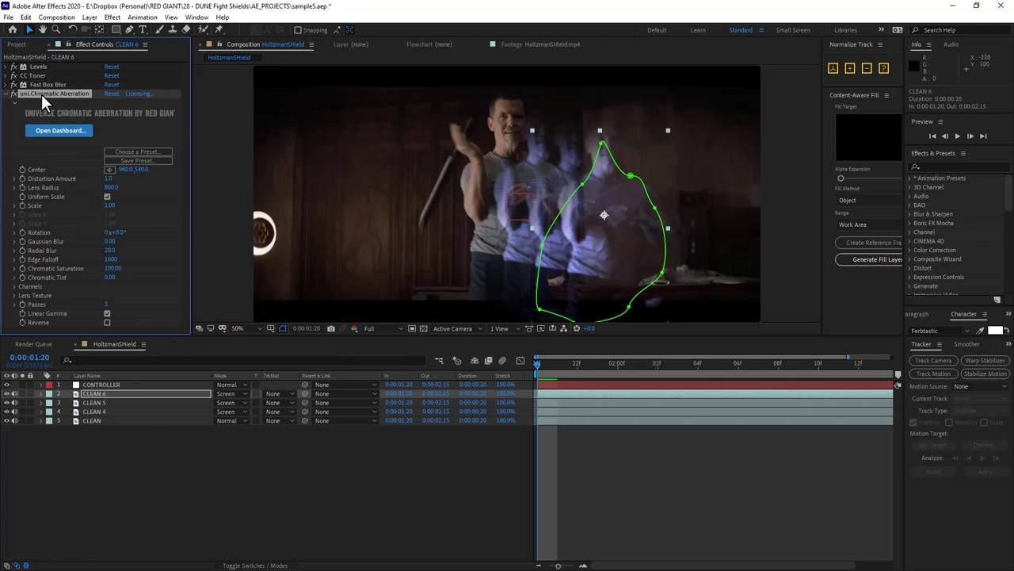
Check the expressions on CLEAN 4–6 and CONTROLLER, then select only CLEAN 6.
click(126, 402)
ctrl+click(126, 409)
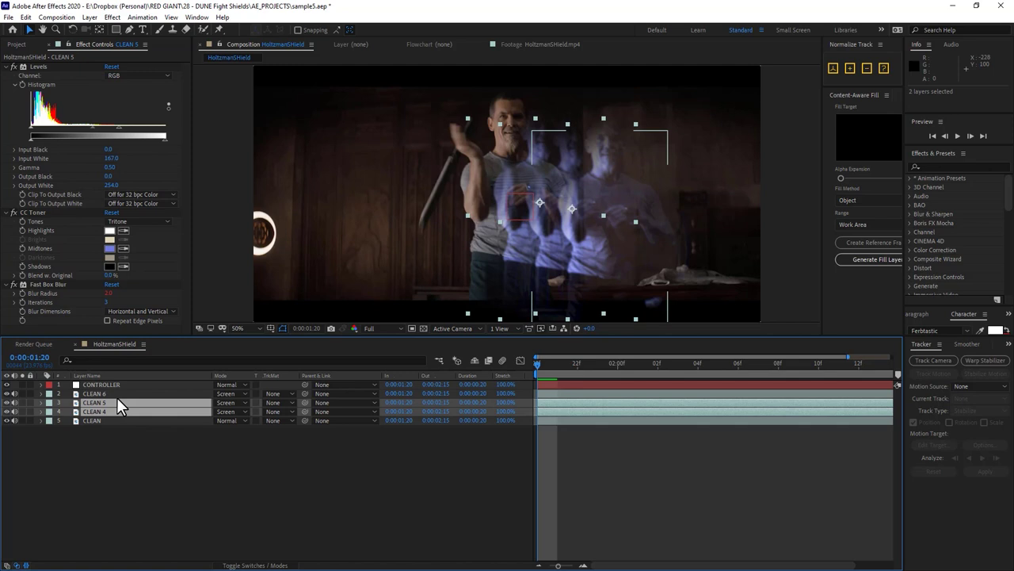
ctrl+click(117, 394)
key(e)
key(e)
scroll(133, 395, up, 5)
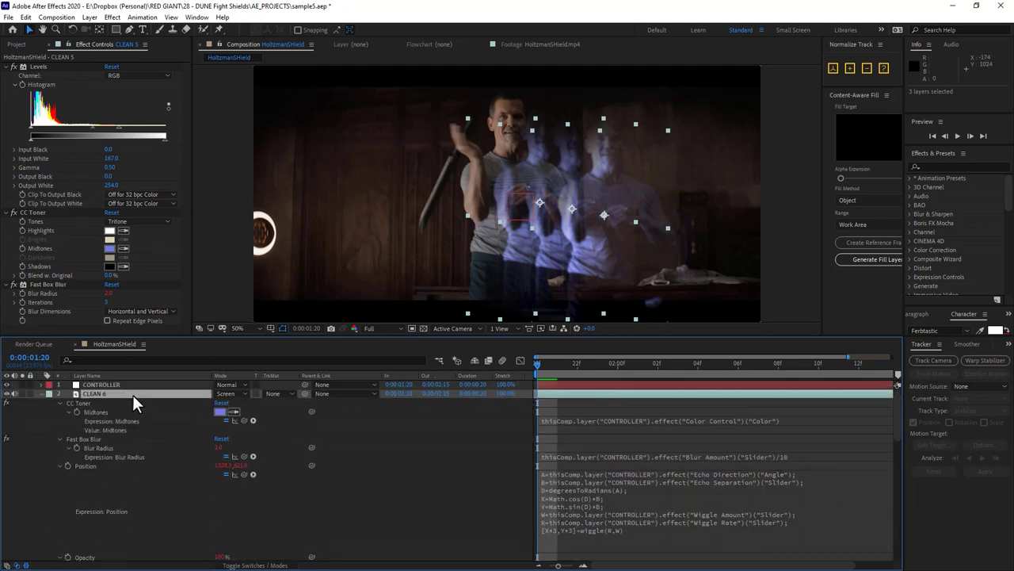
ctrl+click(119, 385)
click(39, 392)
click(171, 436)
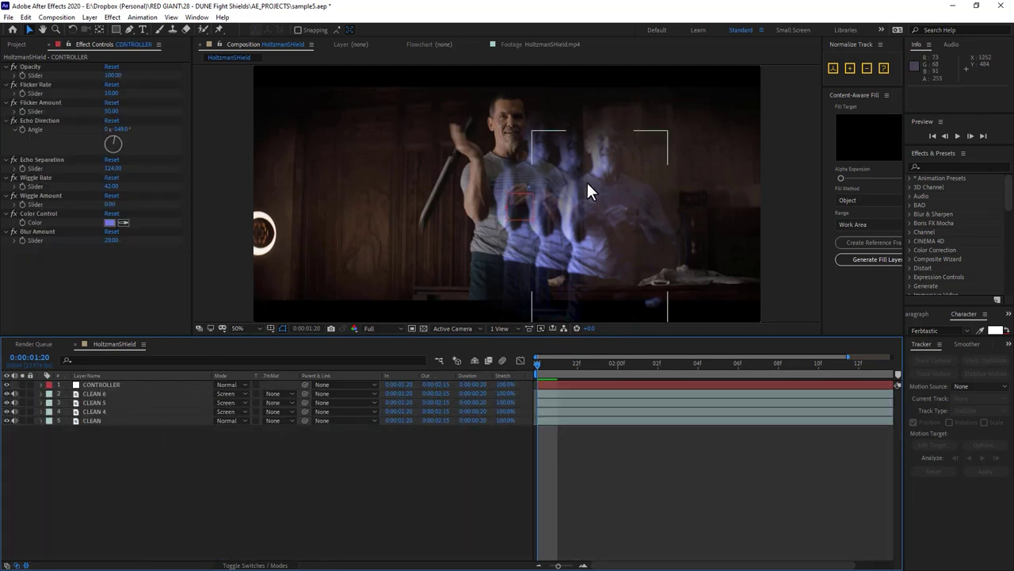
click(103, 393)
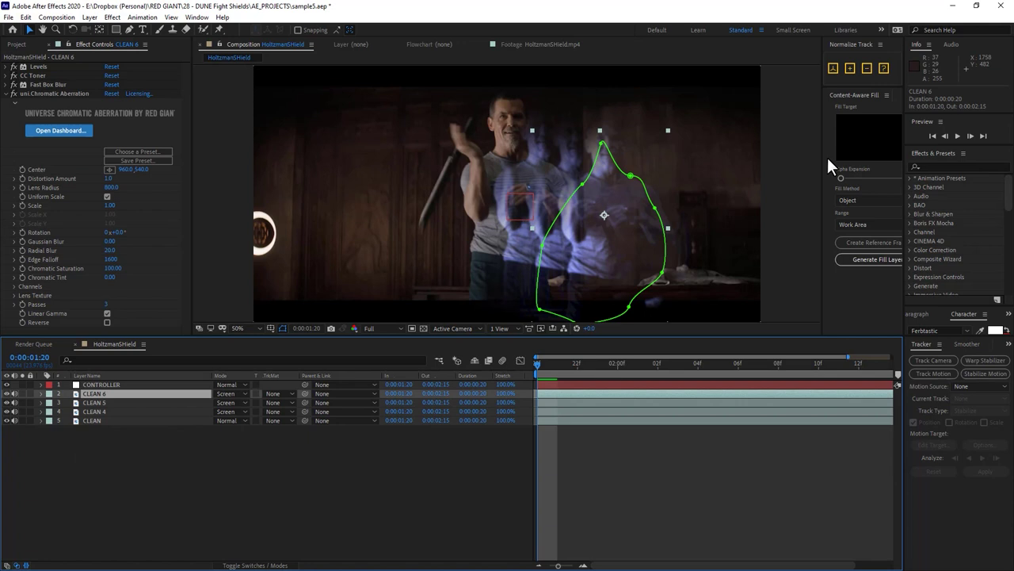
Lower CONTROLLER's Echo Separation to 12 so the echoes bunch together.
click(103, 384)
click(105, 112)
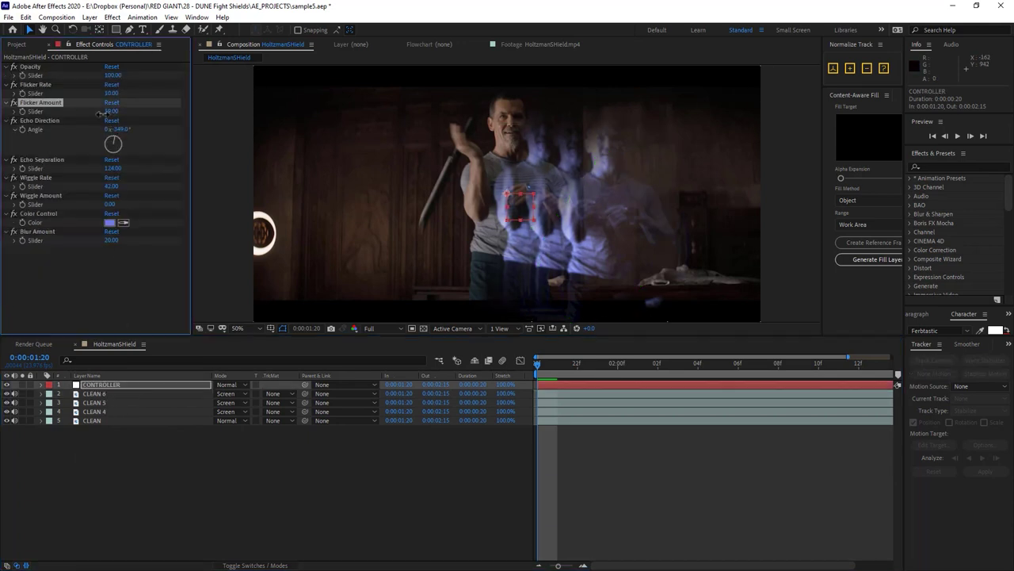
drag(113, 168, 110, 190)
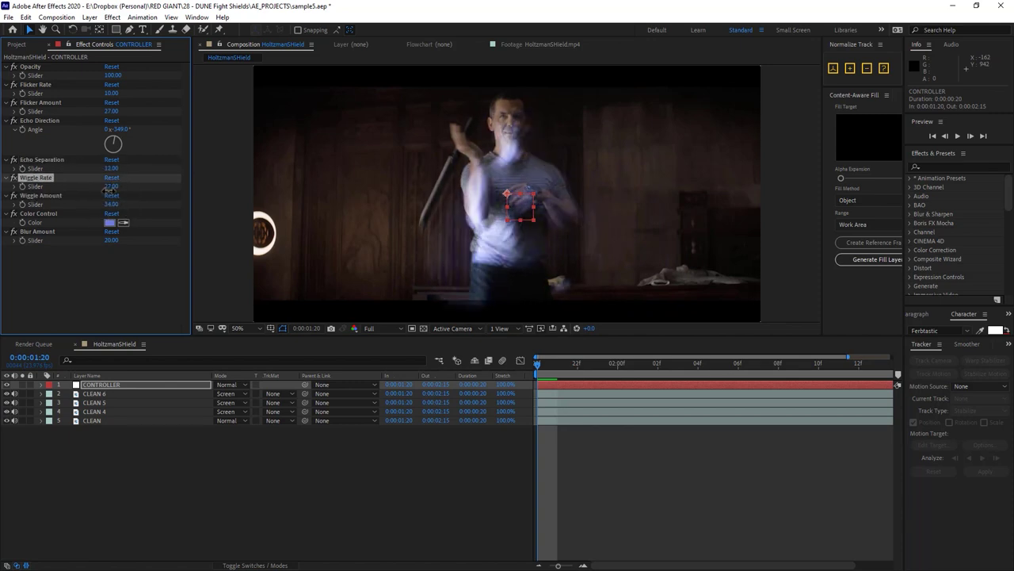
Preview the composition and nudge the CLEAN 6, 5 and 4 layers slightly left.
key(space)
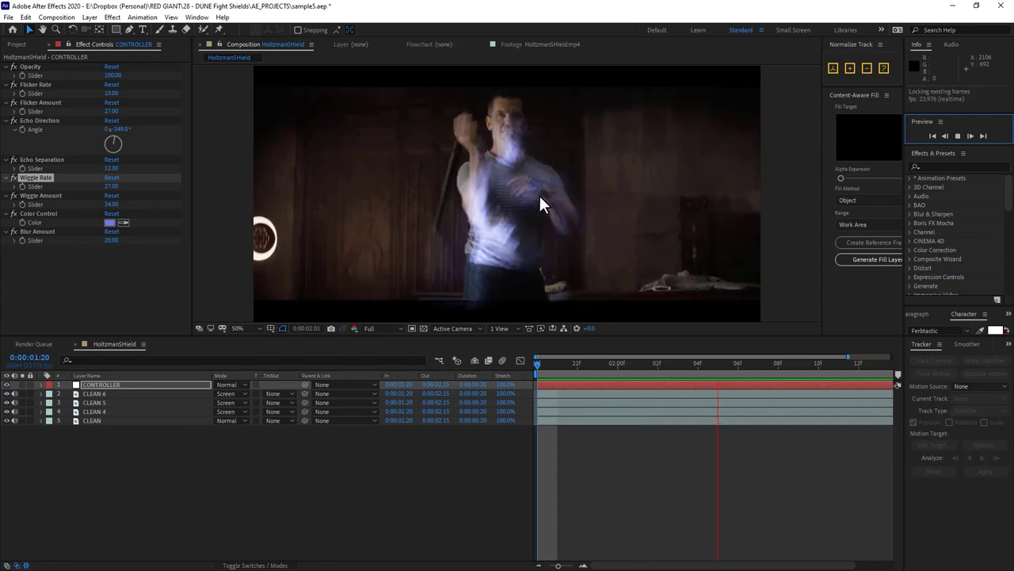
click(99, 393)
shift+click(119, 412)
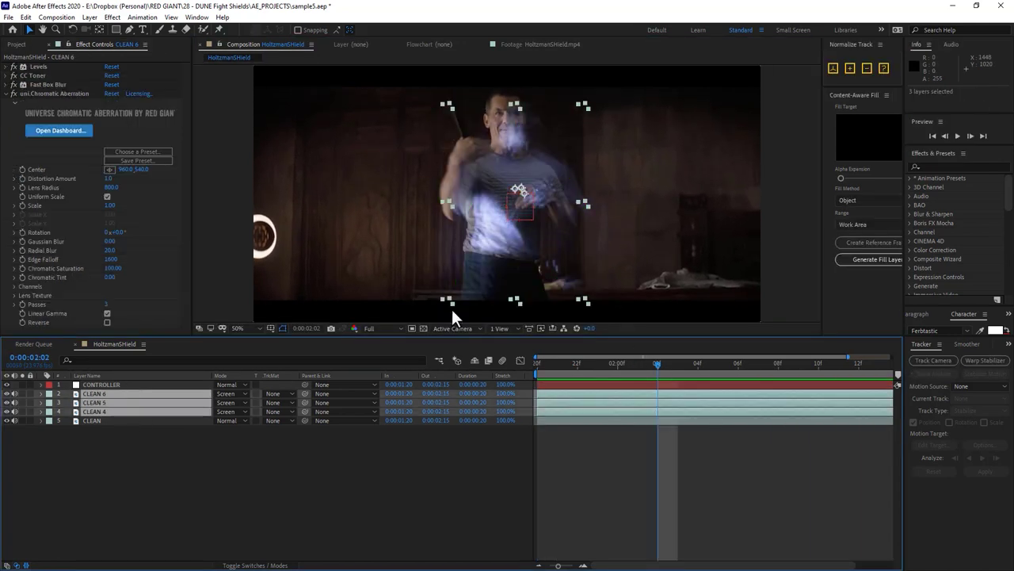
mouse_move(576, 175)
mouse_down()
mouse_move(676, 166)
mouse_move(551, 170)
mouse_move(564, 171)
mouse_up()
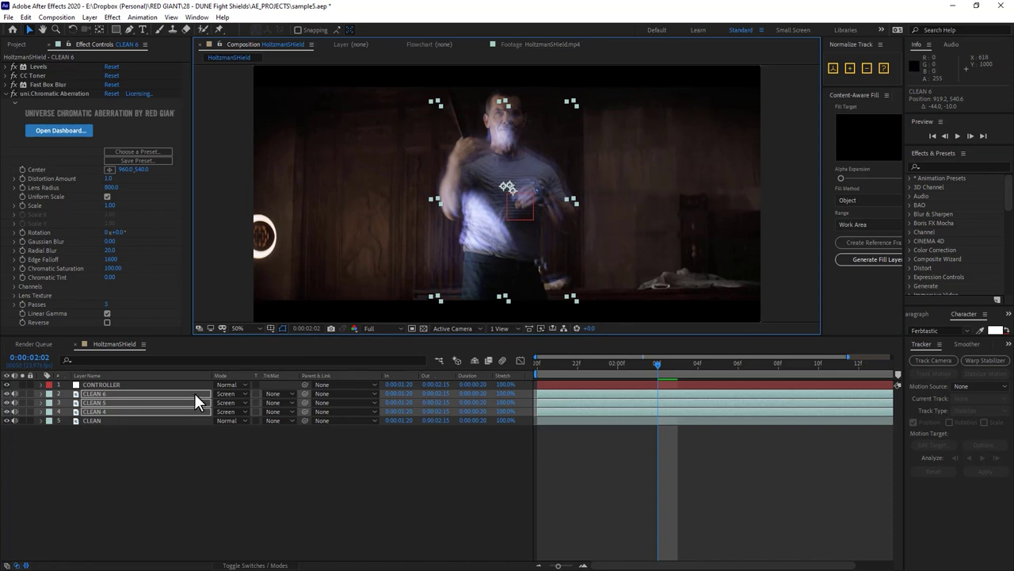
click(17, 45)
Select the HoltzmanSHield composition and view the Background Layer track choices.
click(48, 160)
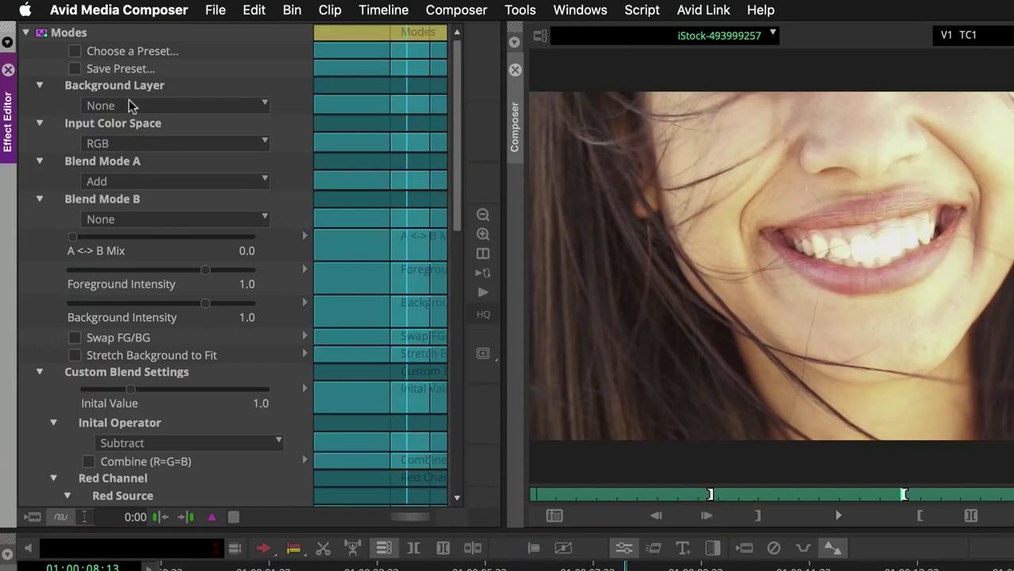
click(130, 104)
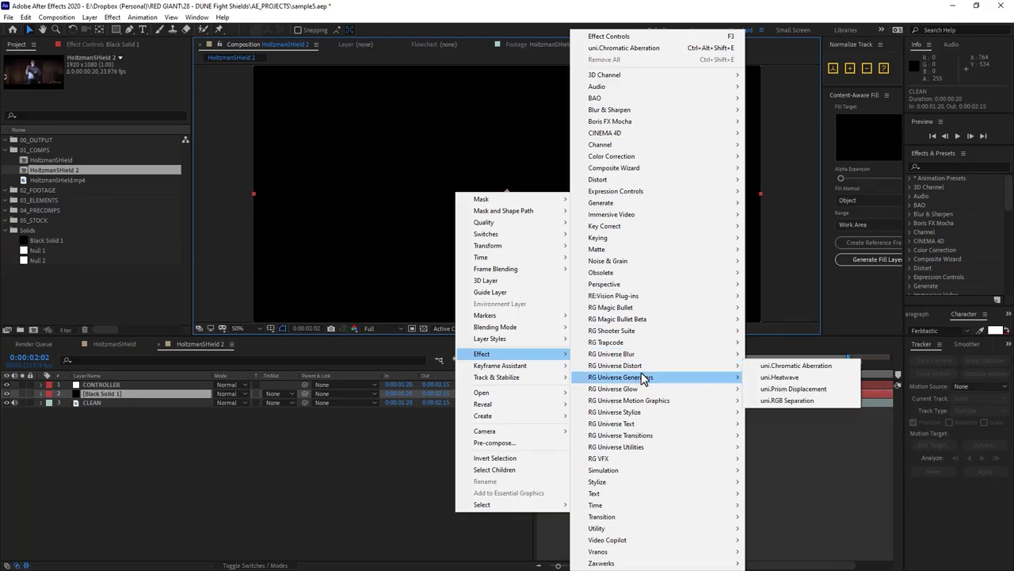
Apply uni.Modes to Black Solid 1 with CLEAN as its background layer.
mouse_move(730, 448)
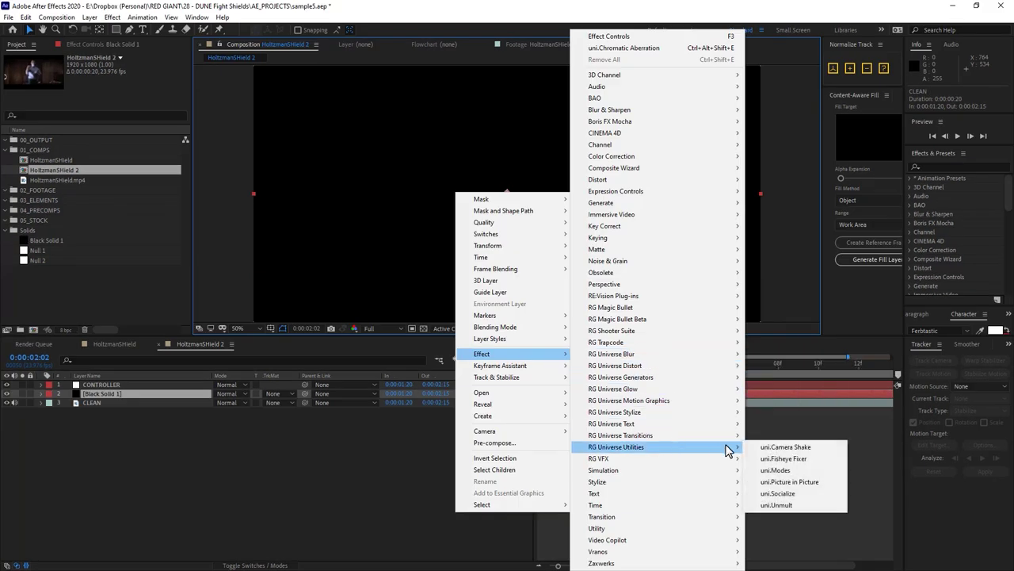
click(790, 471)
click(118, 142)
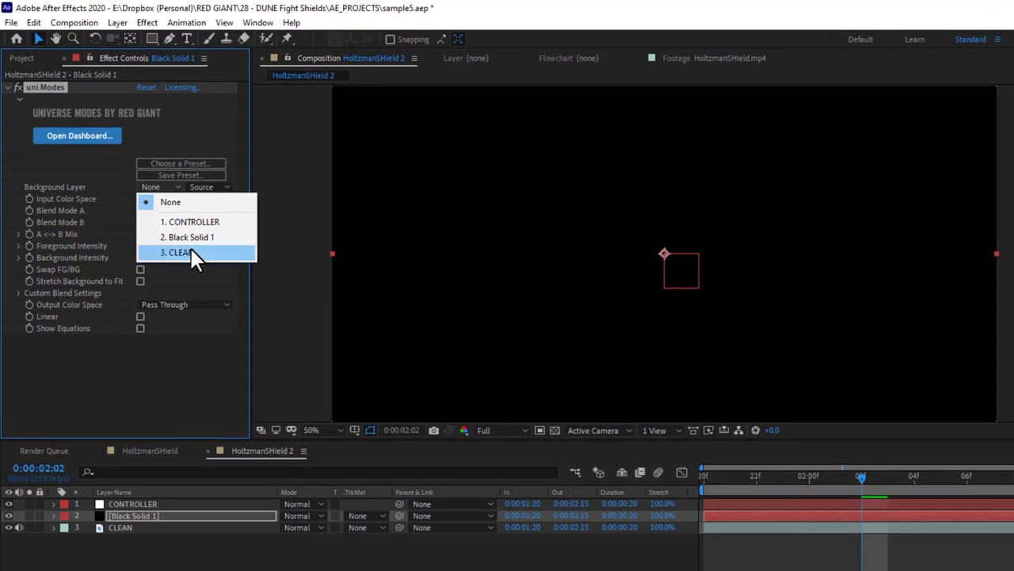
click(190, 252)
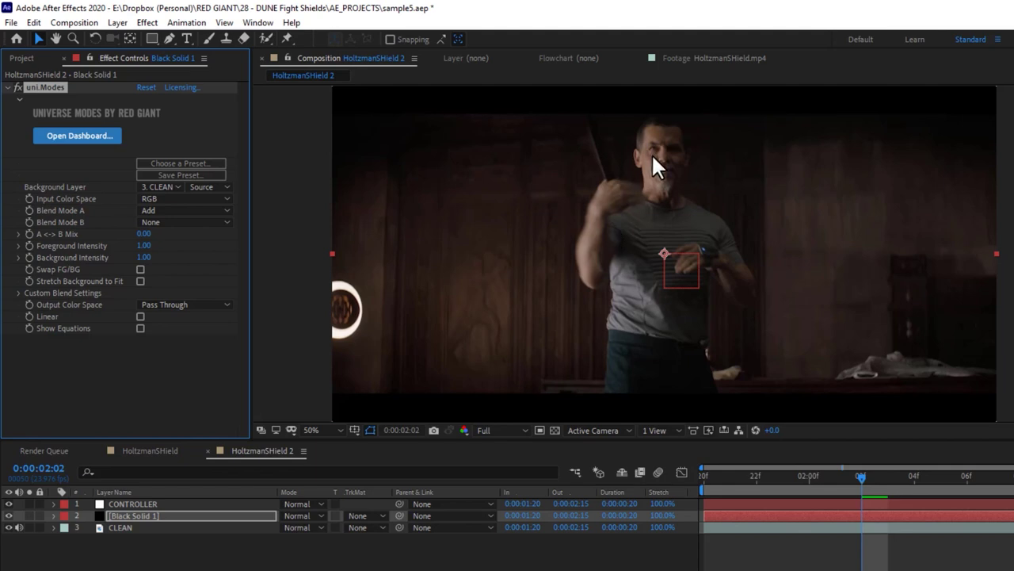
click(29, 515)
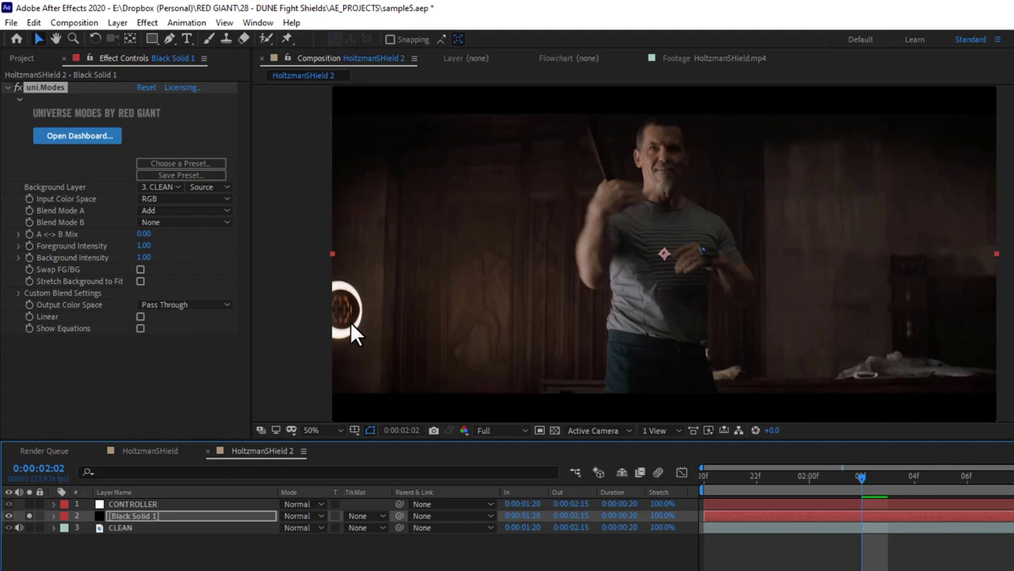
Keep uni.Modes Blend Mode A at Add and set Black Solid 1's layer mode to Add.
click(176, 210)
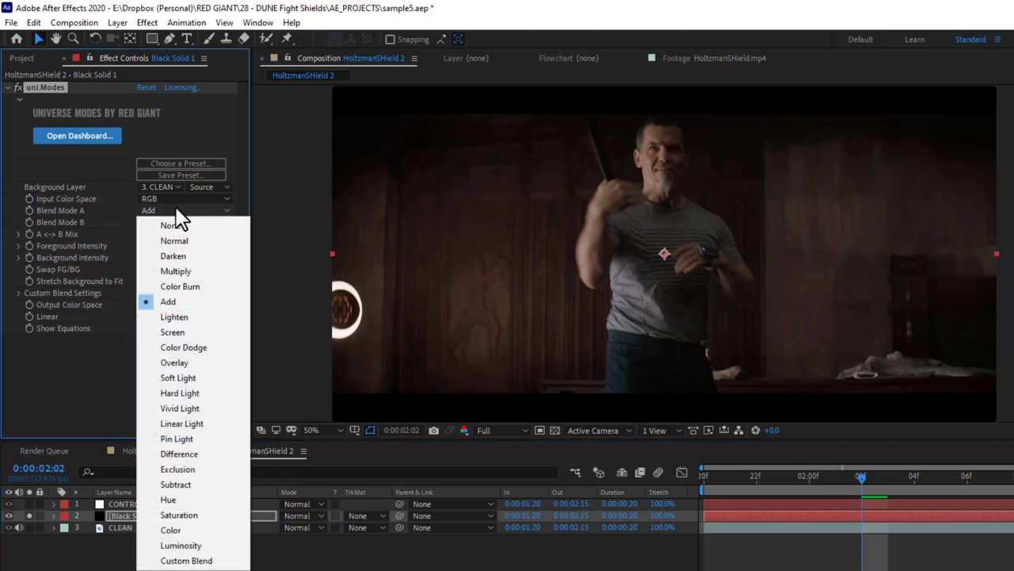
click(119, 209)
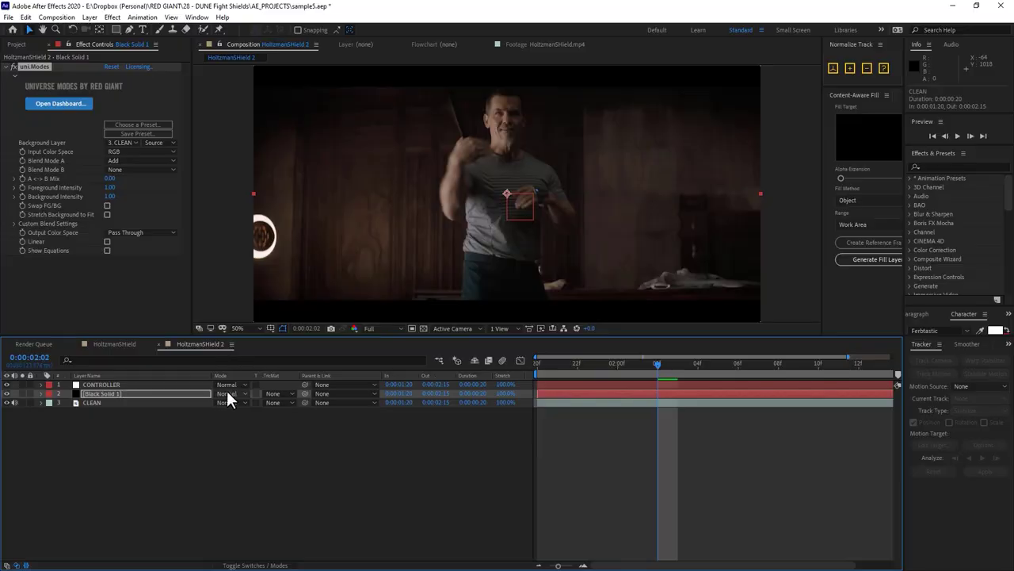
click(301, 515)
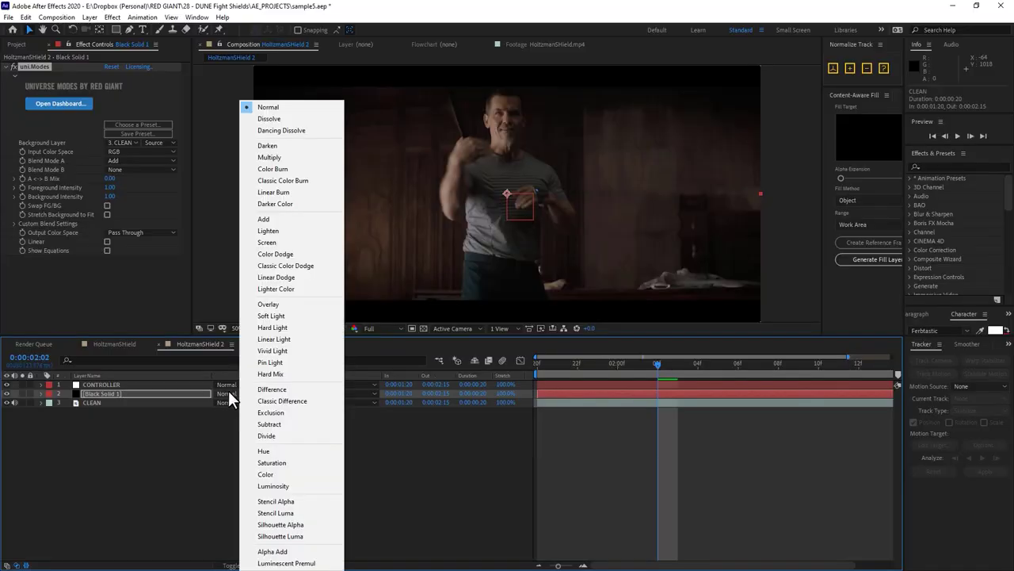
click(321, 219)
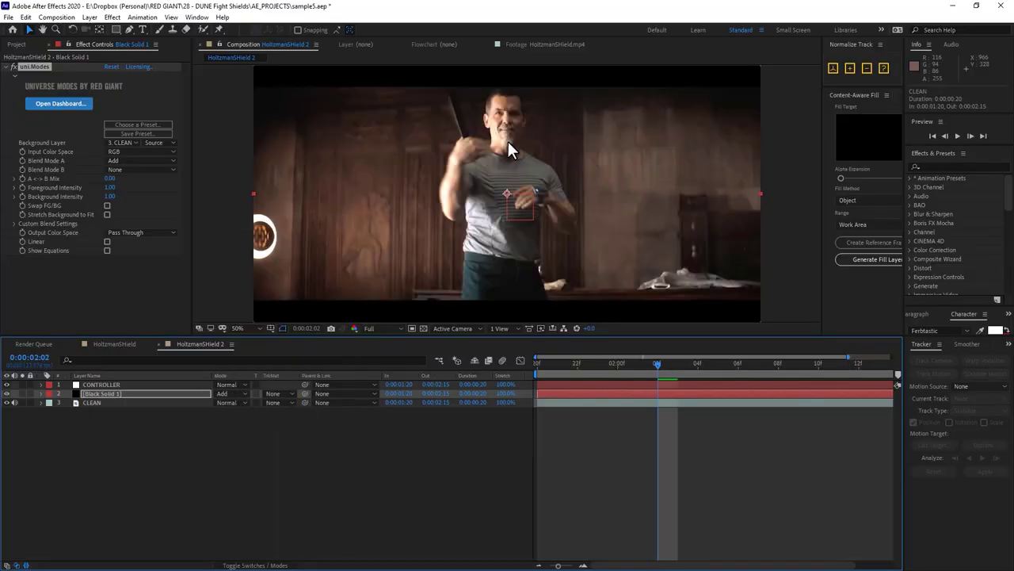
Draw a closed seven-point mask around the man on Black Solid 1.
click(129, 29)
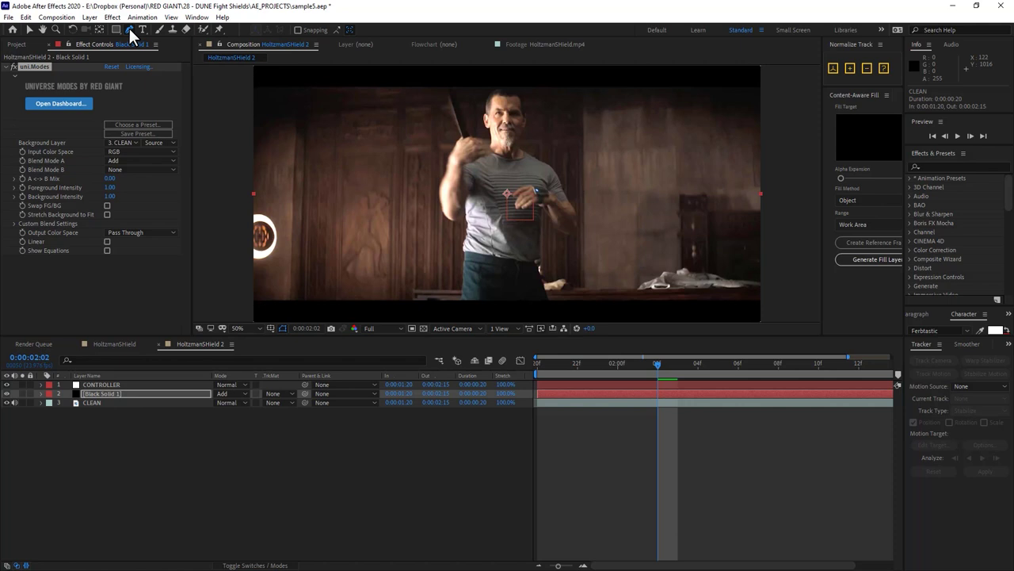
click(494, 86)
click(428, 93)
click(418, 214)
click(455, 290)
click(504, 288)
click(530, 229)
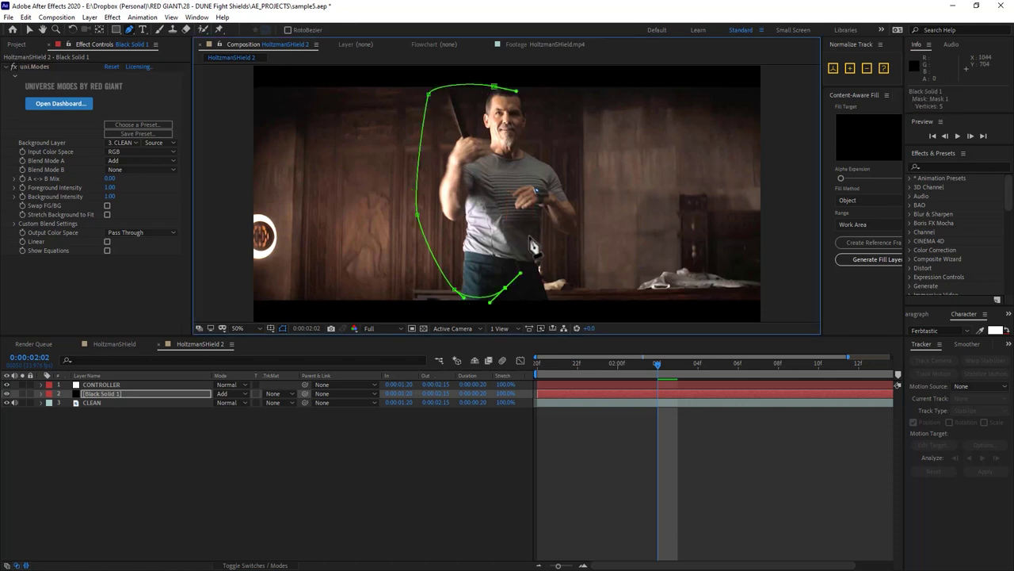
click(546, 149)
click(494, 85)
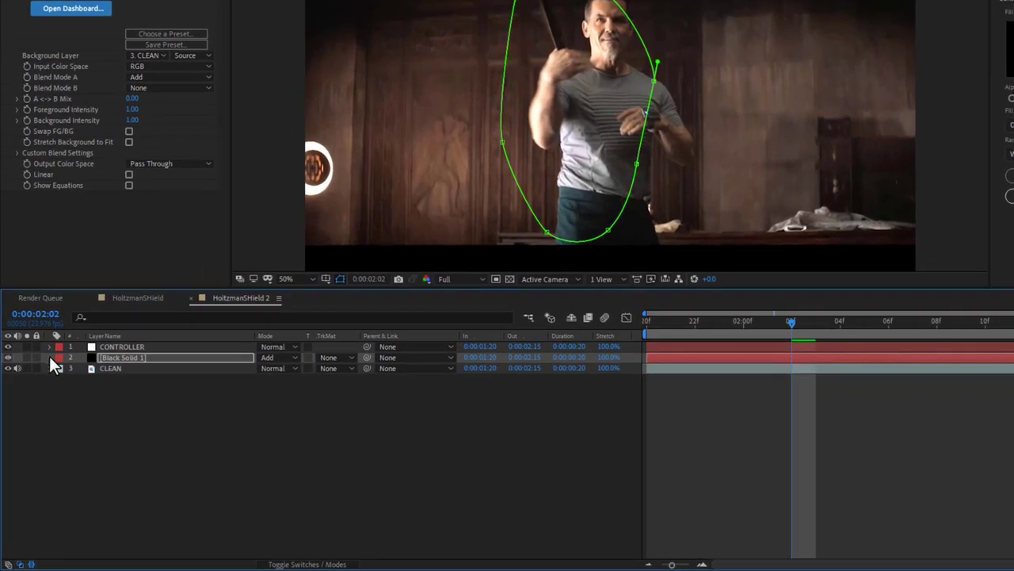
Add Mask Reference 1 (Mask 1) to uni.Modes' Compositing Options and show its parameters.
click(49, 358)
click(61, 380)
click(71, 391)
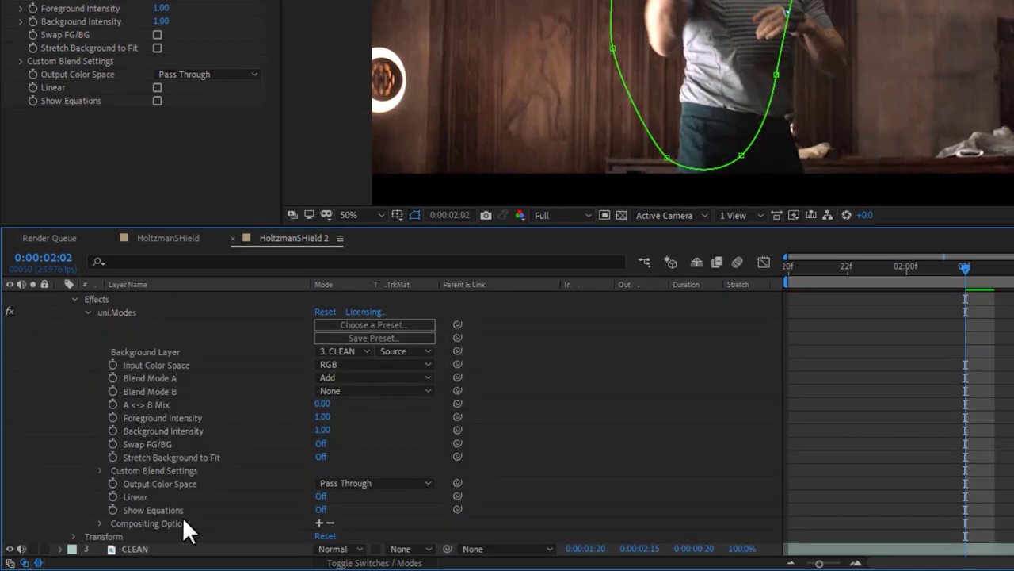
click(319, 523)
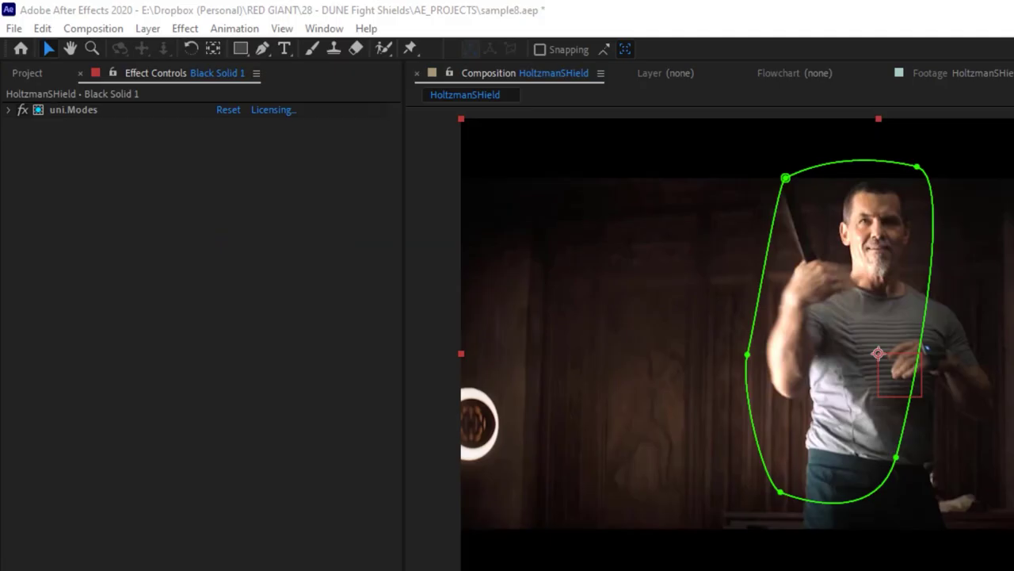
click(30, 113)
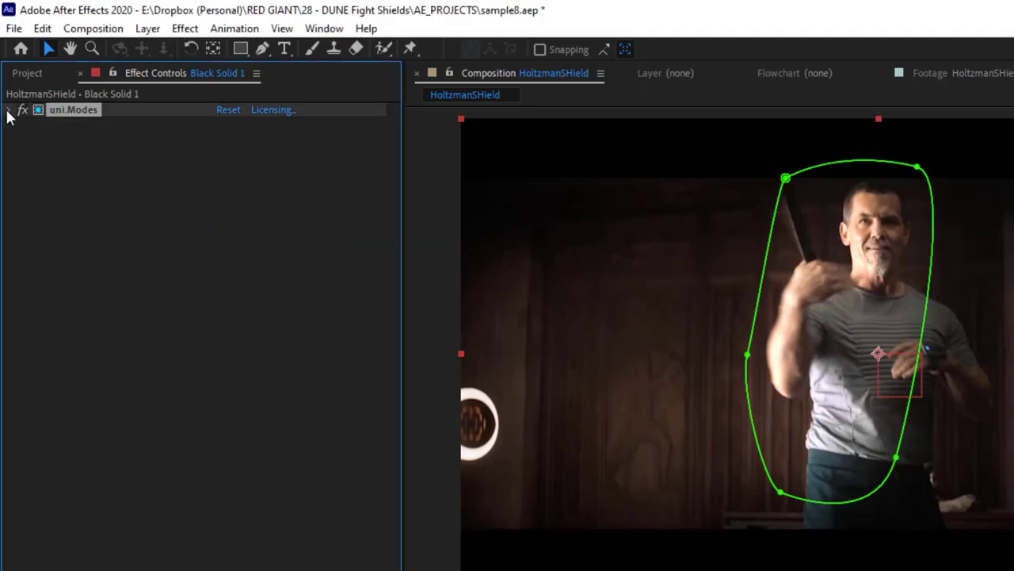
click(8, 110)
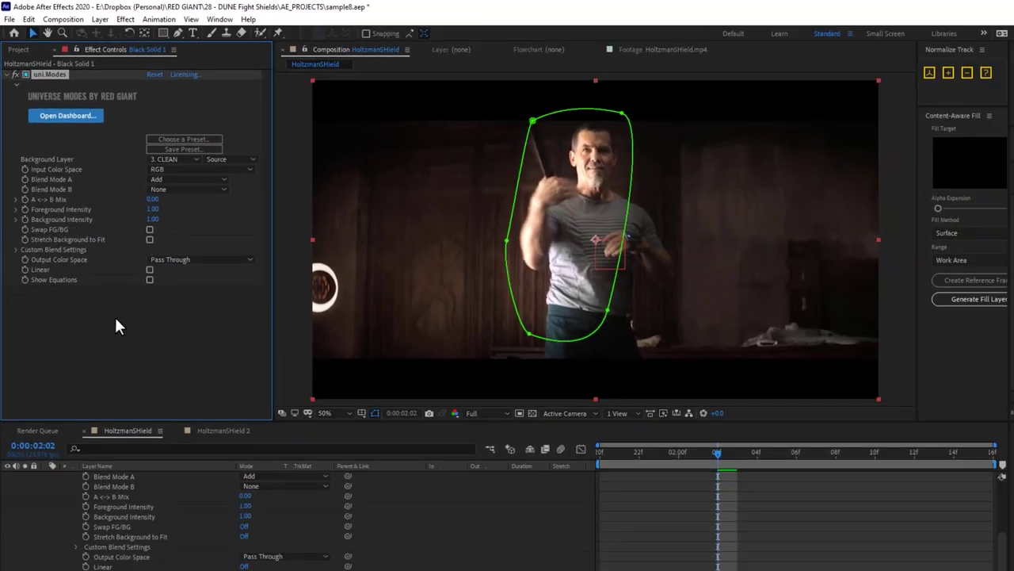
Add a Distort > Transform effect to Black Solid 1 and drag its Position X to 1001, giving 1001.0, 540.0.
right_click(117, 323)
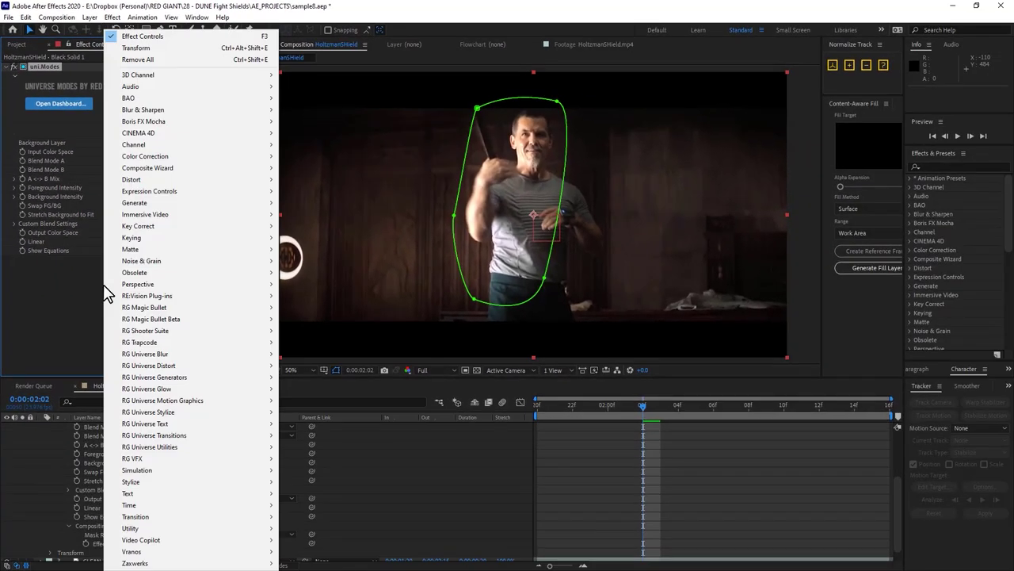
mouse_move(224, 184)
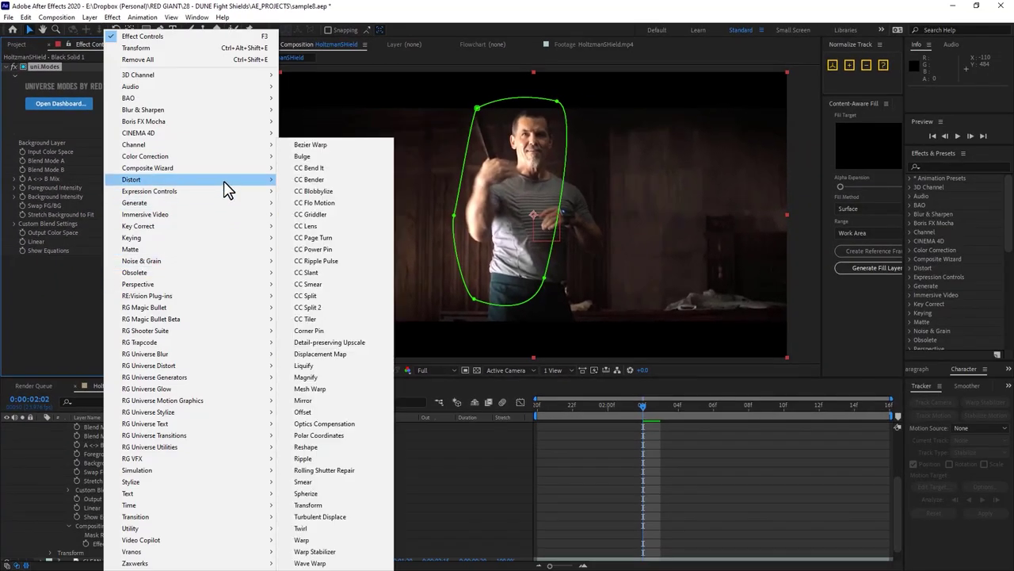
click(351, 505)
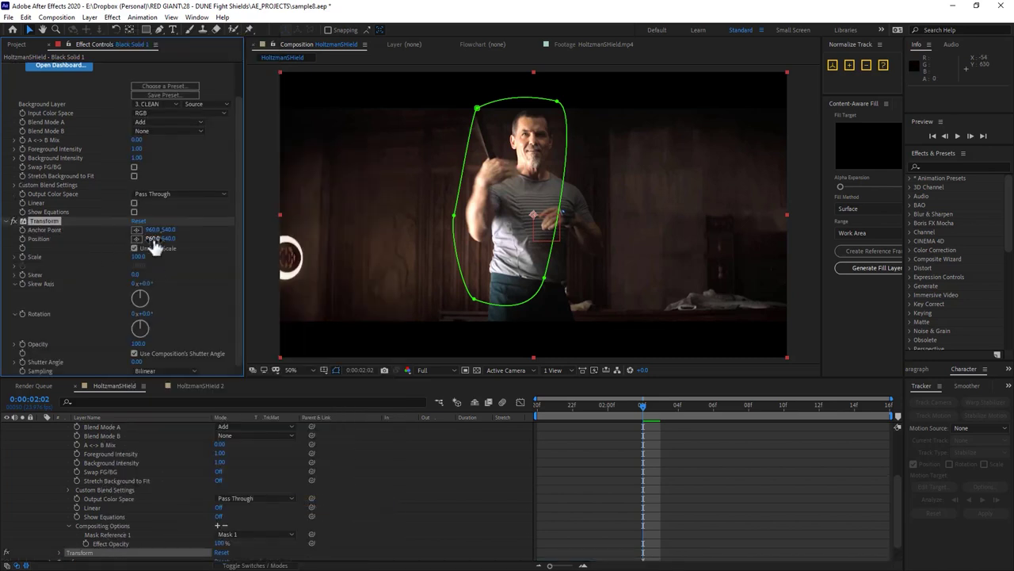
drag(154, 238, 187, 237)
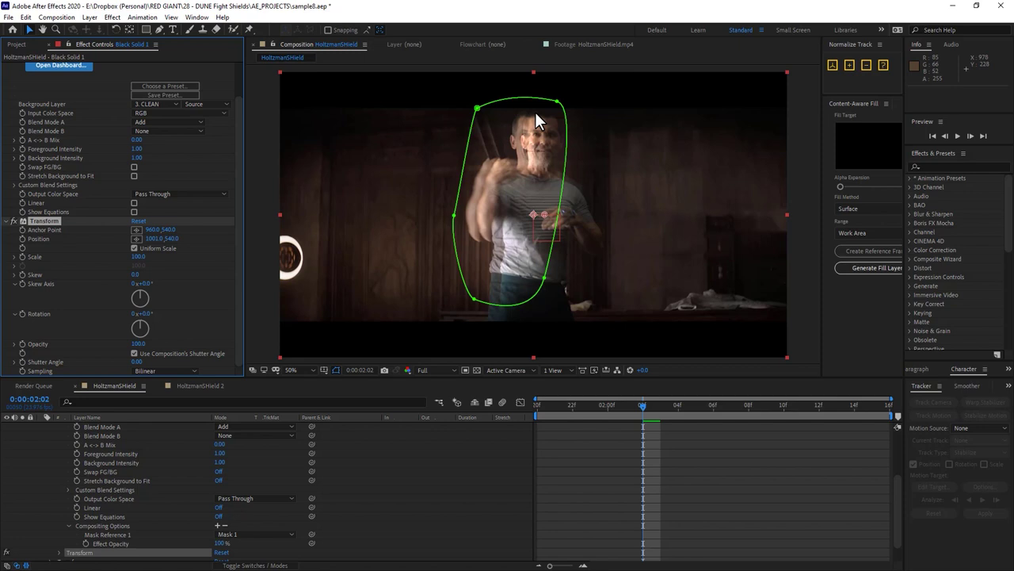
Collapse the Transform and uni.Modes effects and select both together.
click(13, 221)
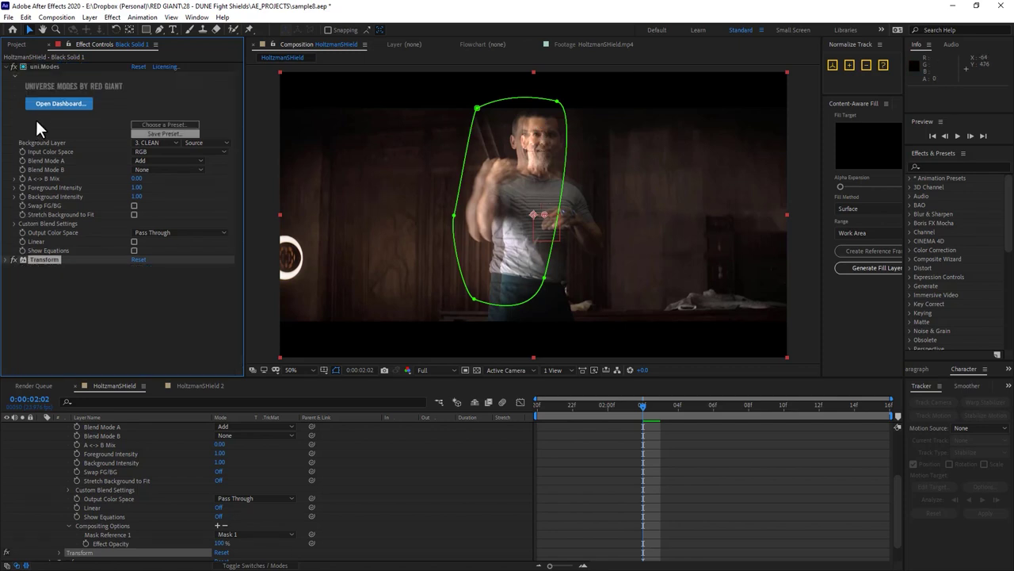
click(7, 66)
click(50, 67)
shift+click(48, 74)
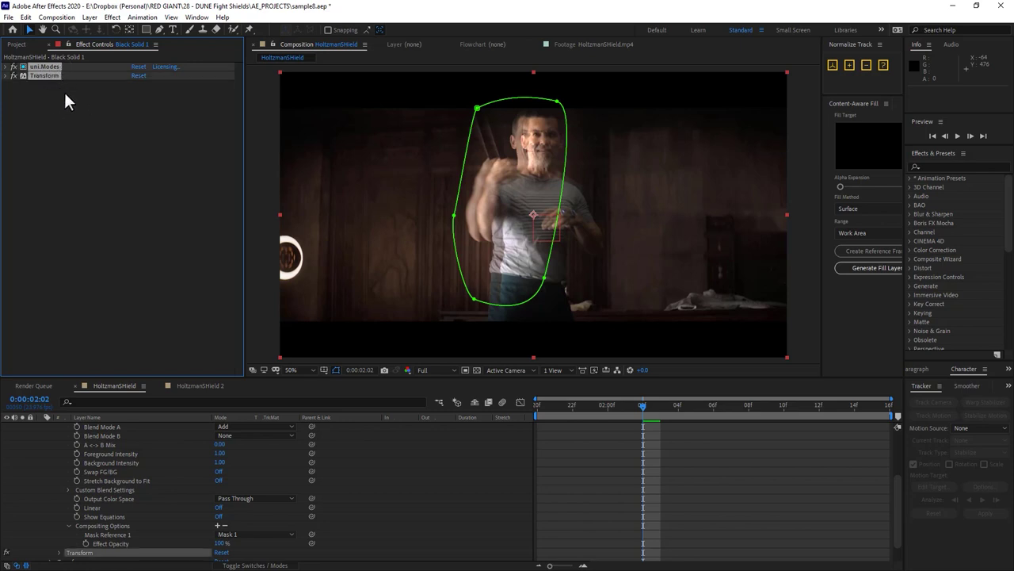
click(63, 109)
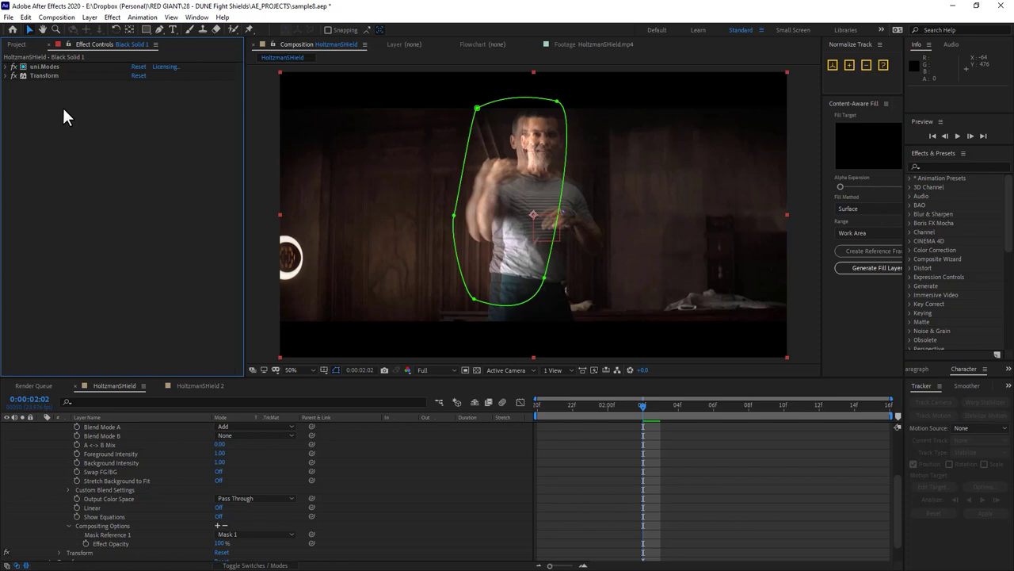
Paste a second uni.Modes and Transform pair and inspect uni.Modes 2 and Transform 2.
key(ctrl+v)
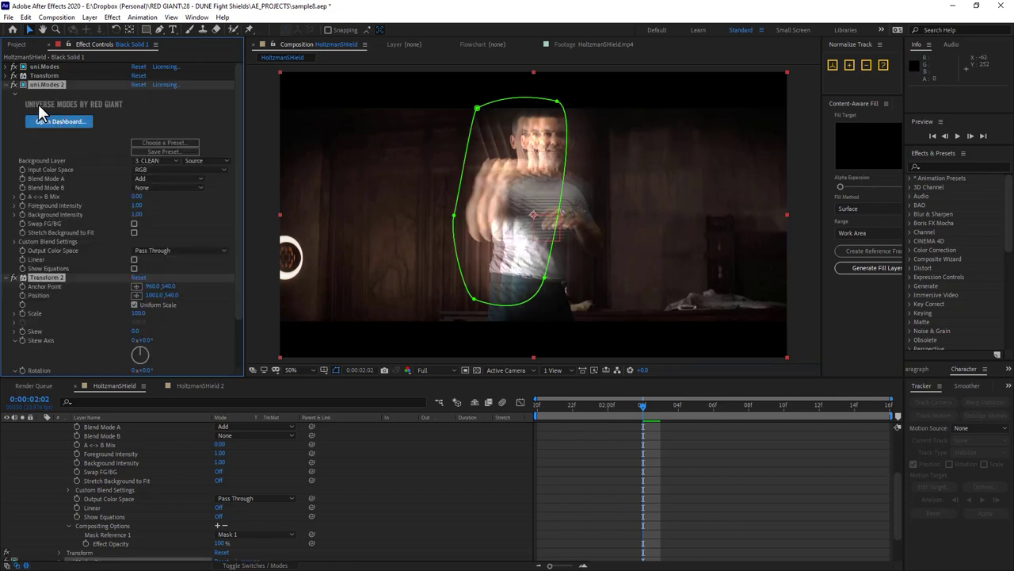
click(7, 84)
click(6, 93)
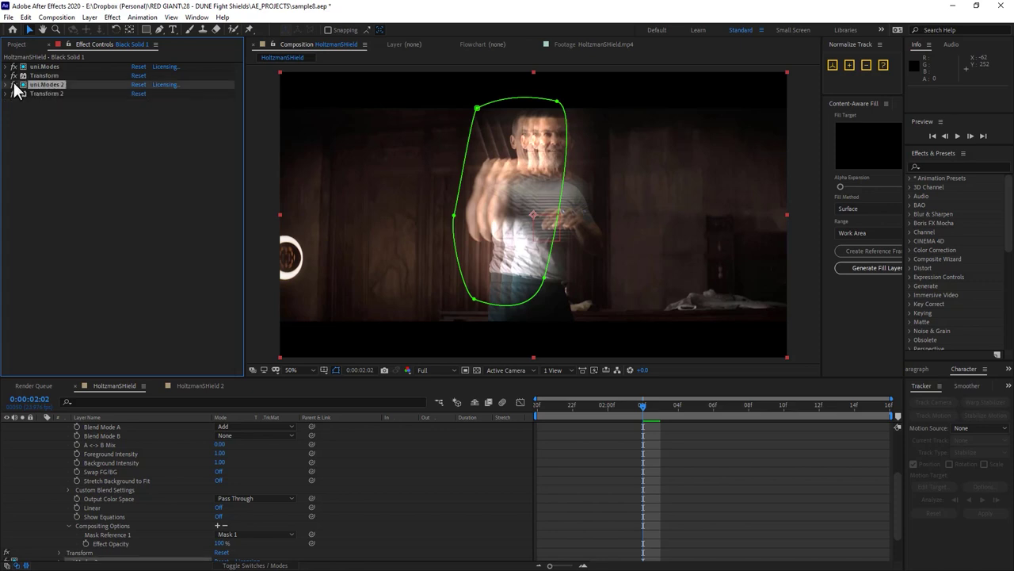
click(6, 84)
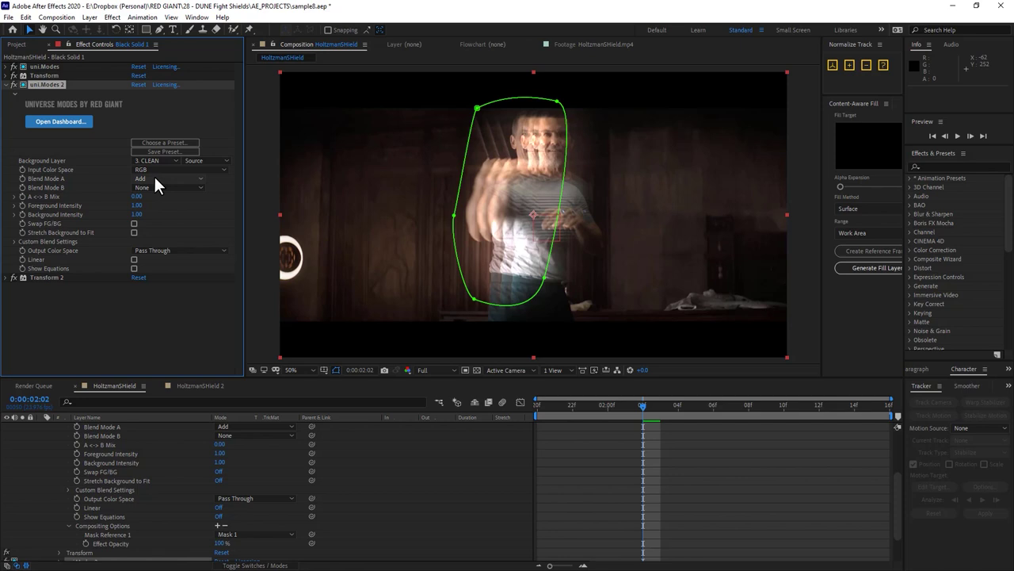
click(34, 278)
click(80, 312)
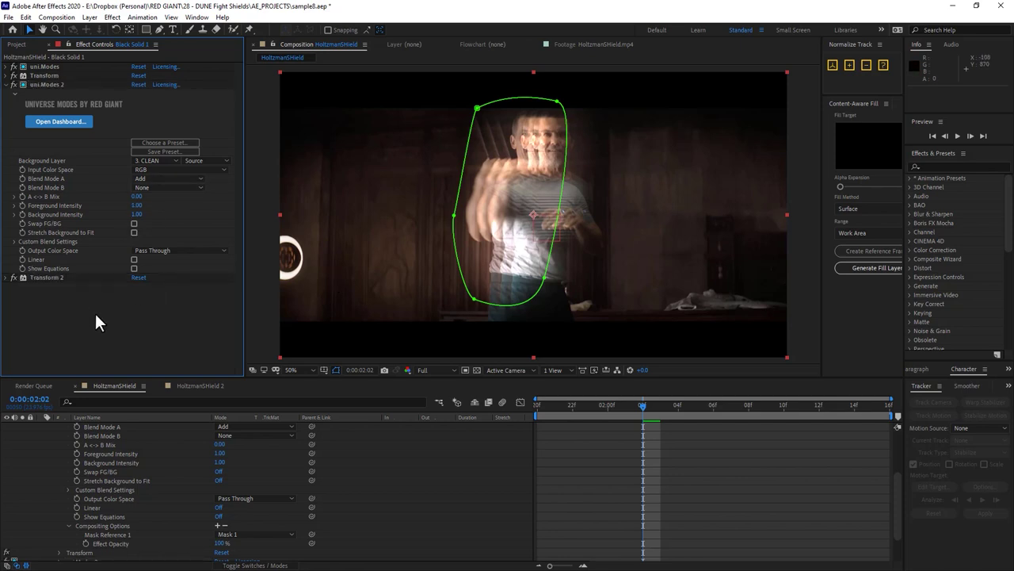
Paste a third pair, delete the surplus fourth pair, and toggle Black Solid 1's visibility to compare.
key(ctrl+v)
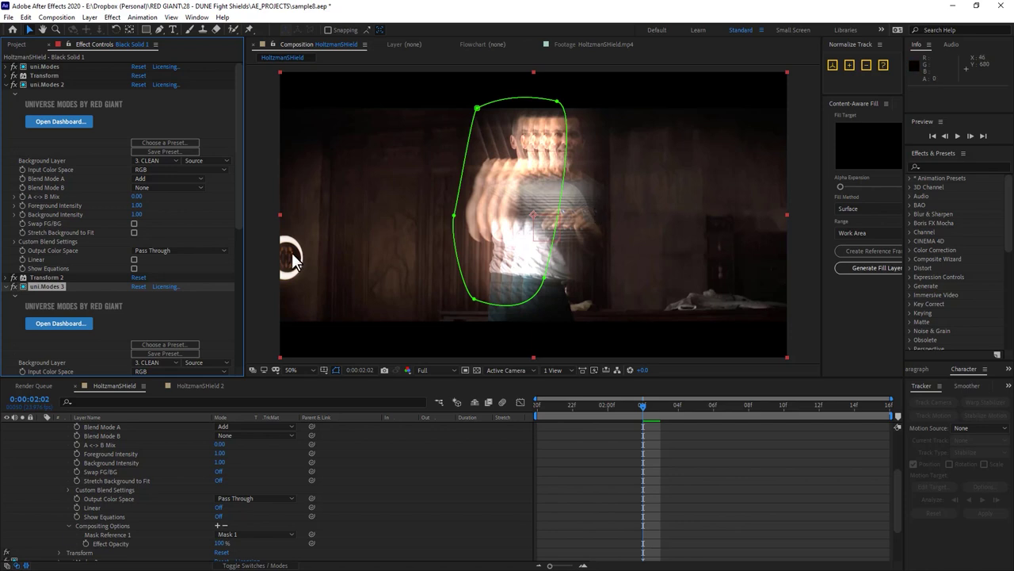
key(ctrl+v)
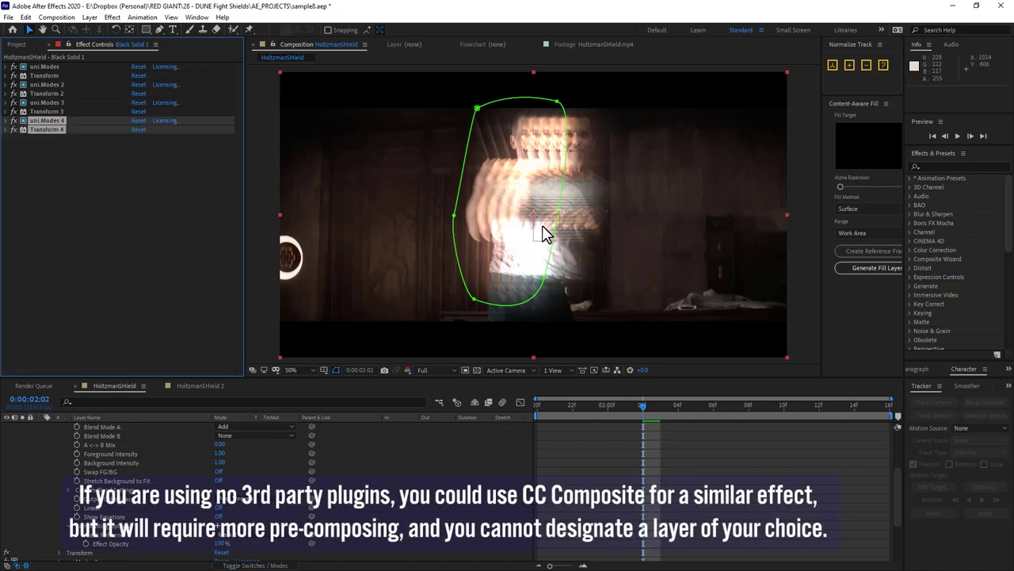
key(Delete)
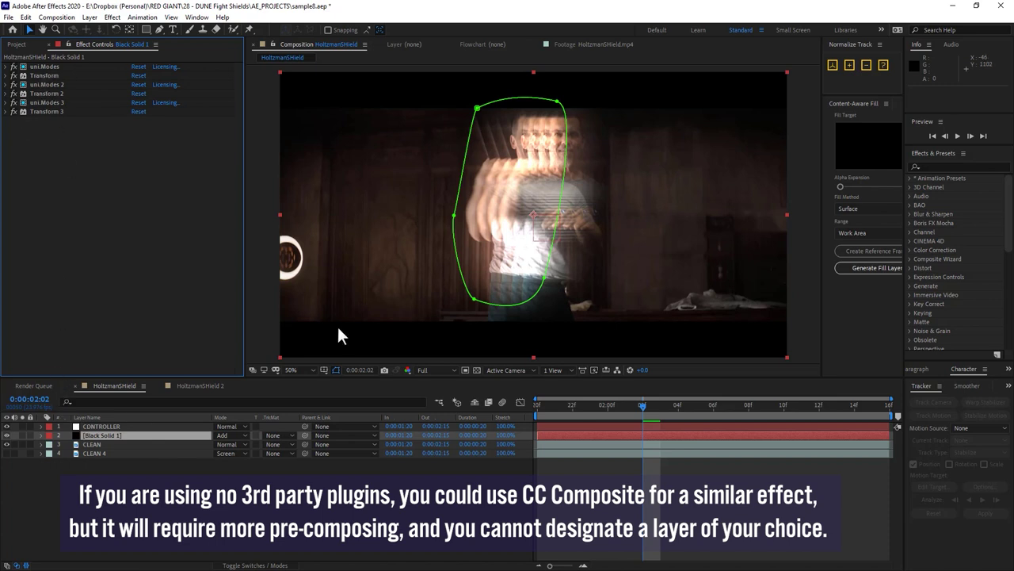
click(7, 435)
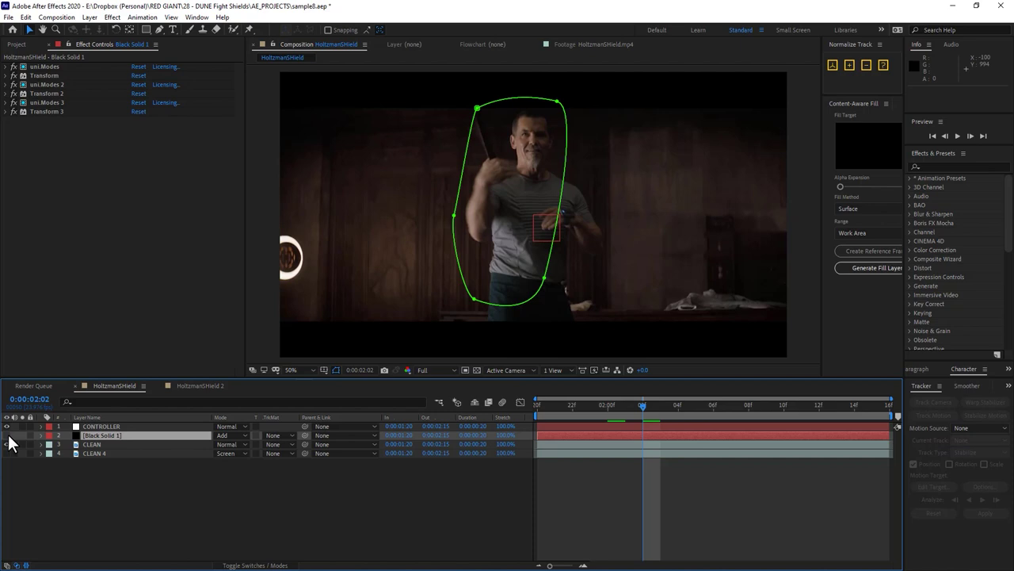
click(7, 435)
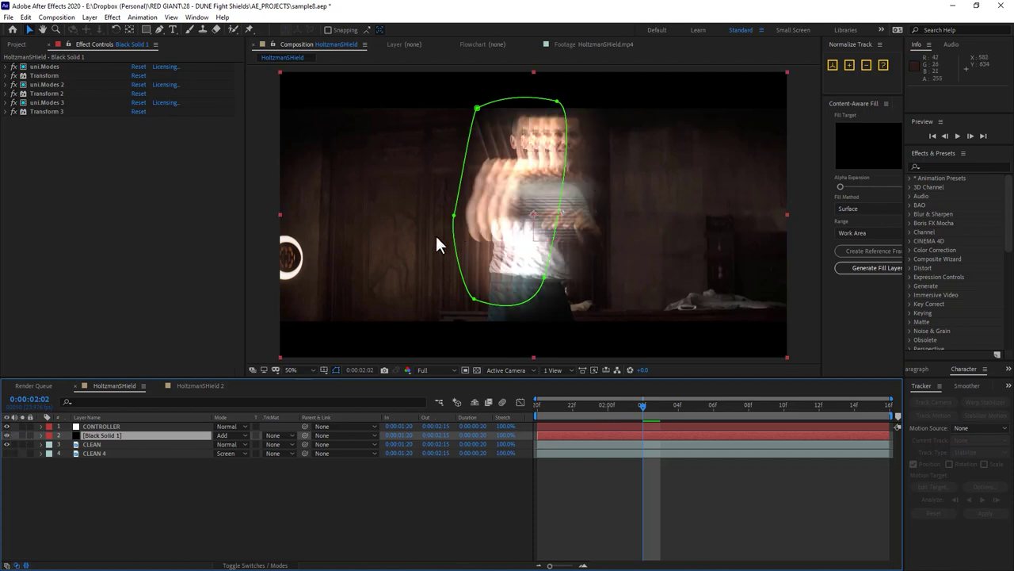
Toggle Black Solid 1's visibility, then view CLEAN 4's CONTROLLER-driven Position expression.
click(7, 436)
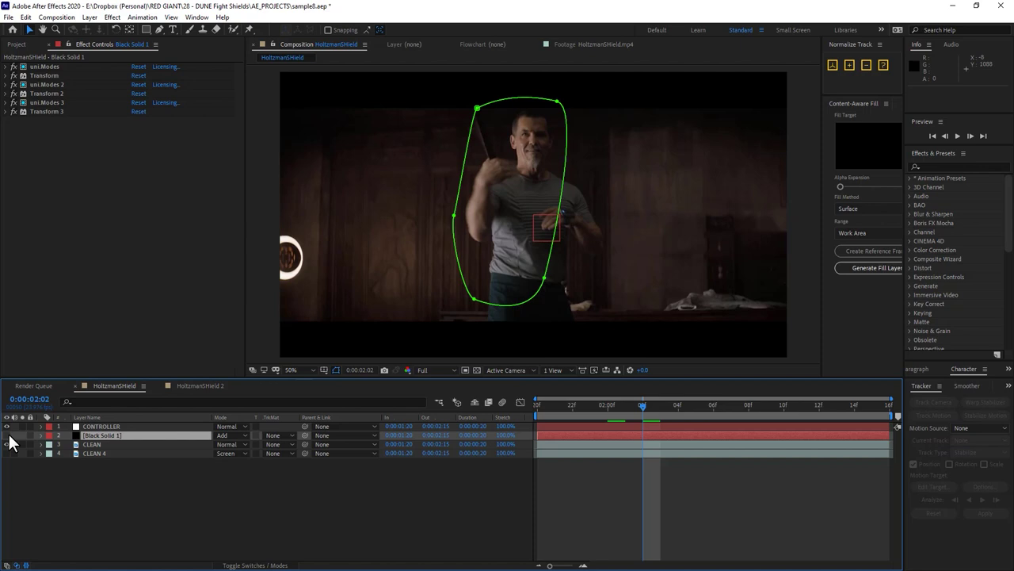
click(7, 435)
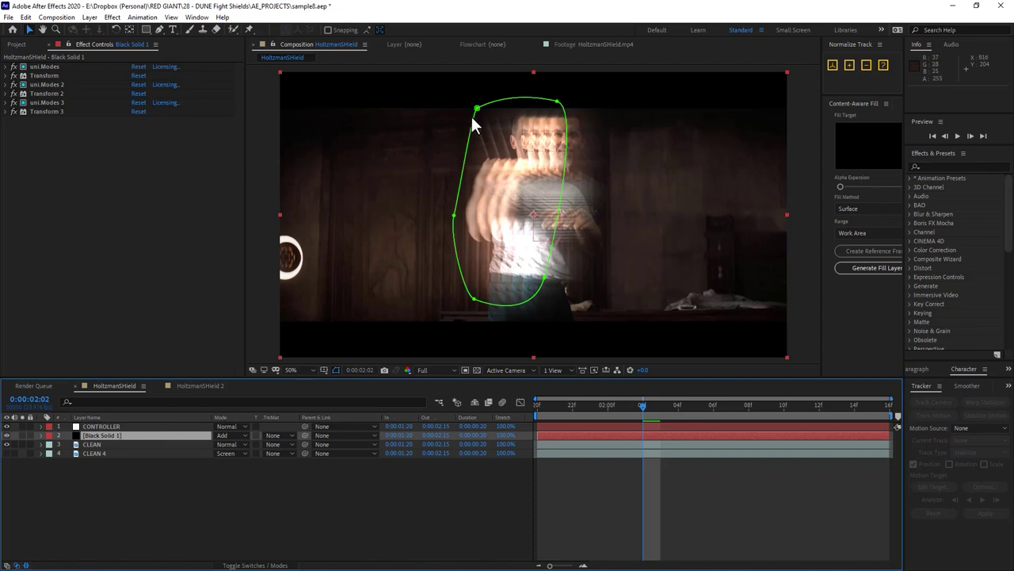
click(41, 453)
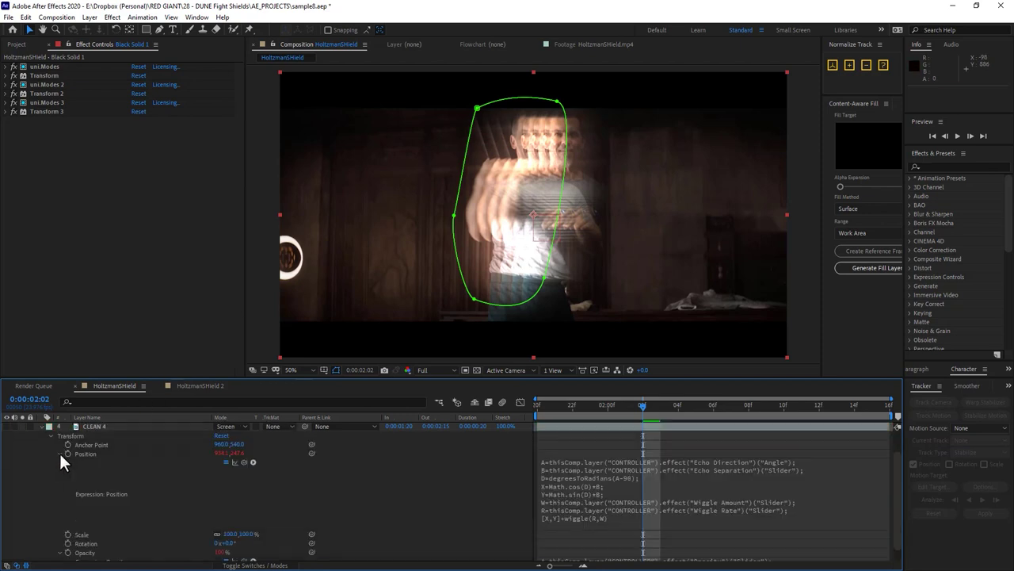
click(102, 427)
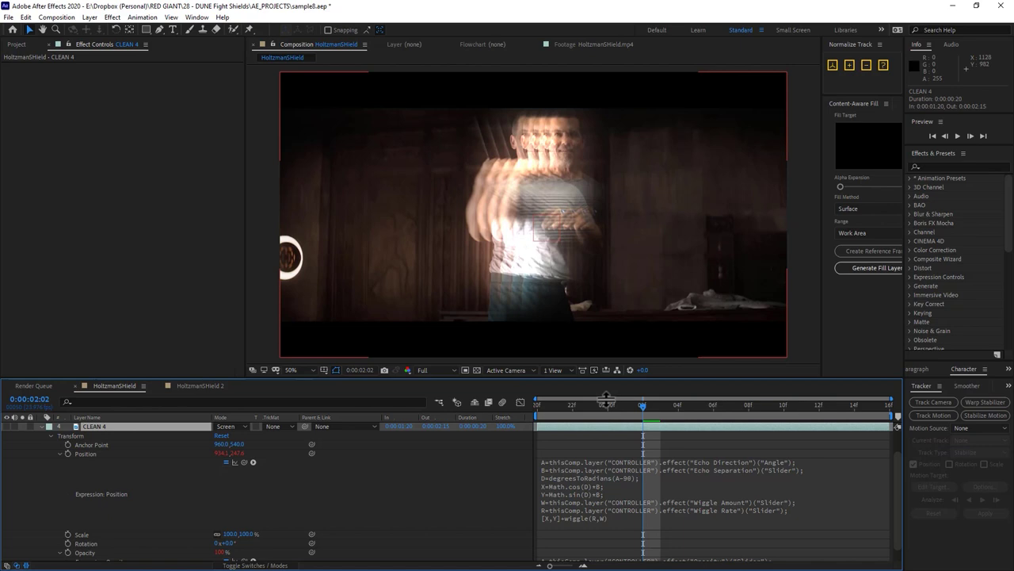
scroll(645, 498, down, 1)
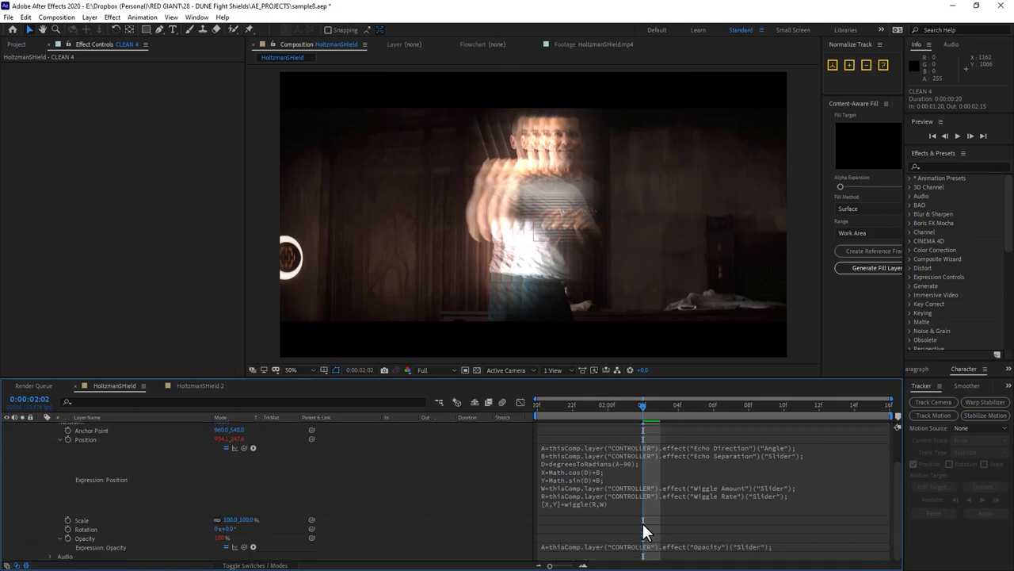
scroll(636, 525, up, 3)
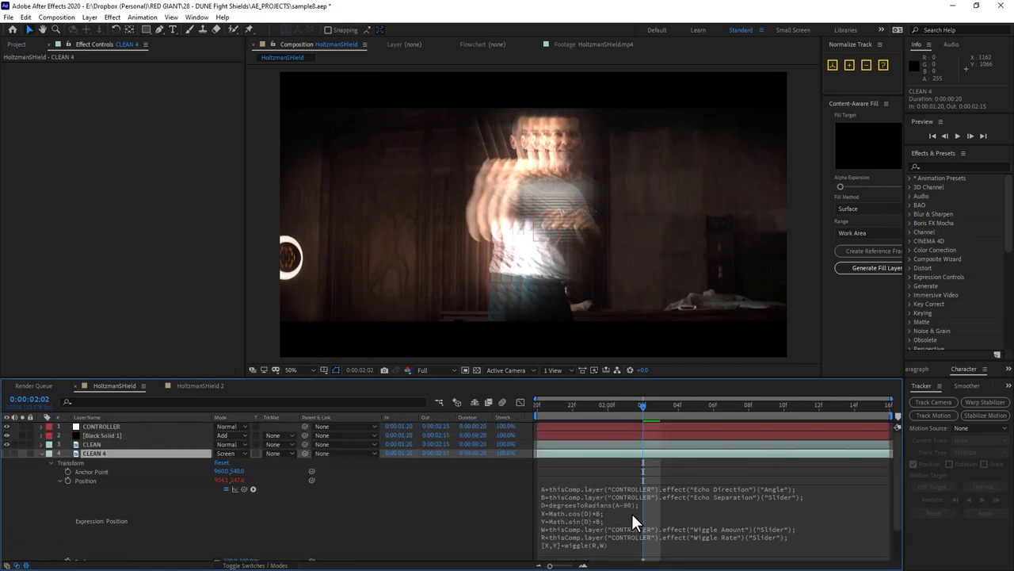
Select Black Solid 1 and expand its first Transform effect's settings.
click(106, 435)
click(48, 76)
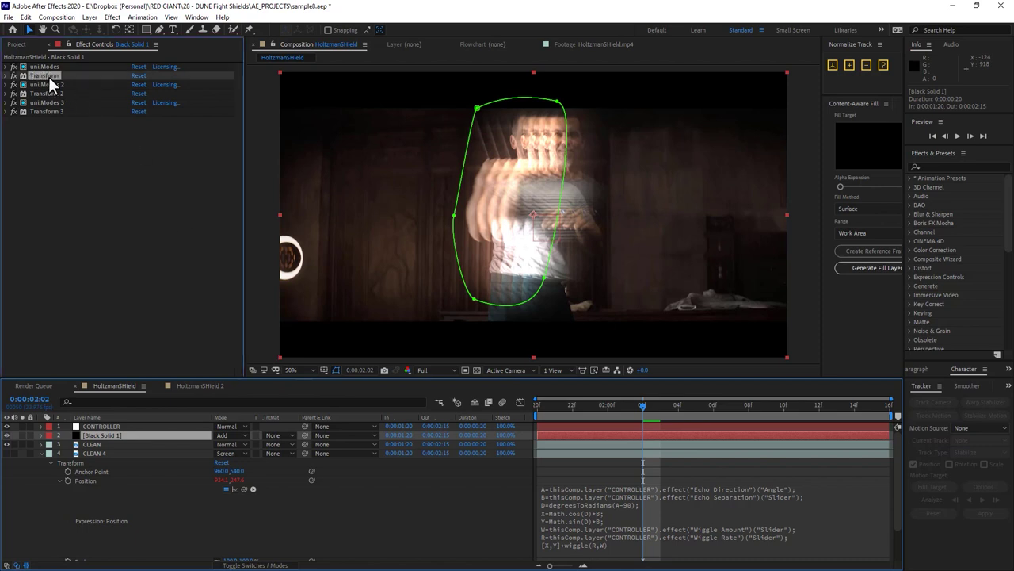
click(7, 76)
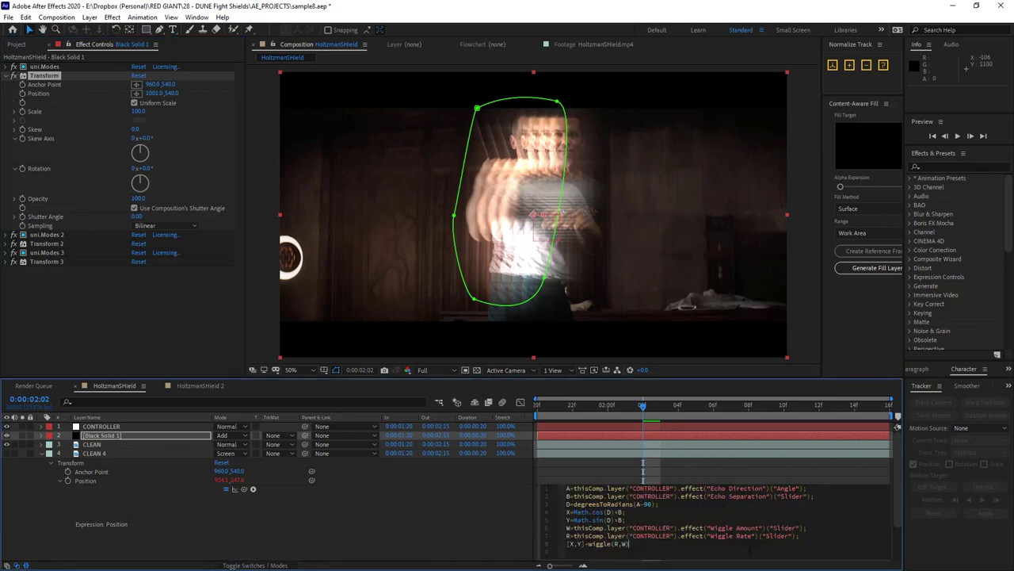
key(ctrl+a)
key(ctrl+c)
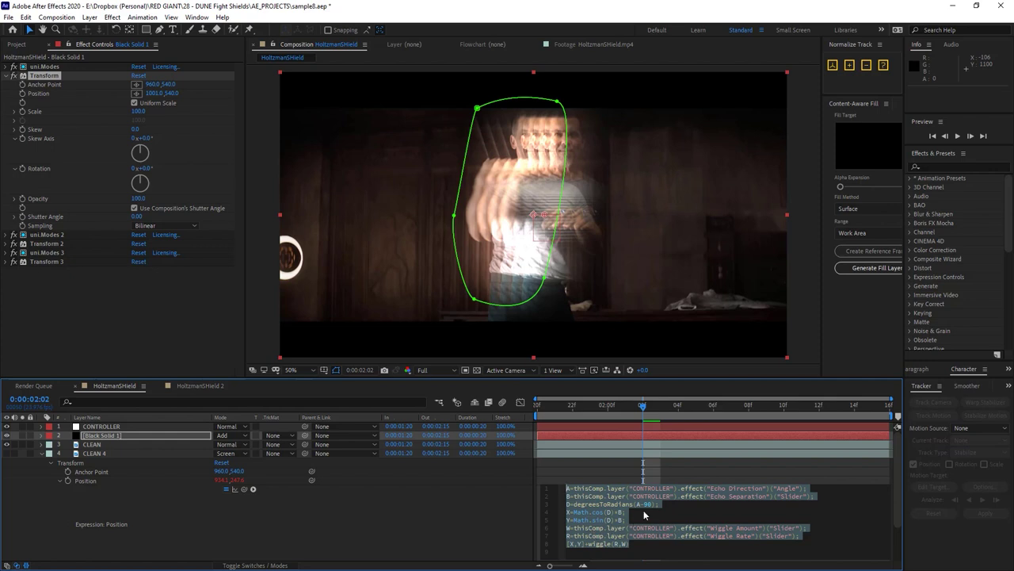
click(671, 511)
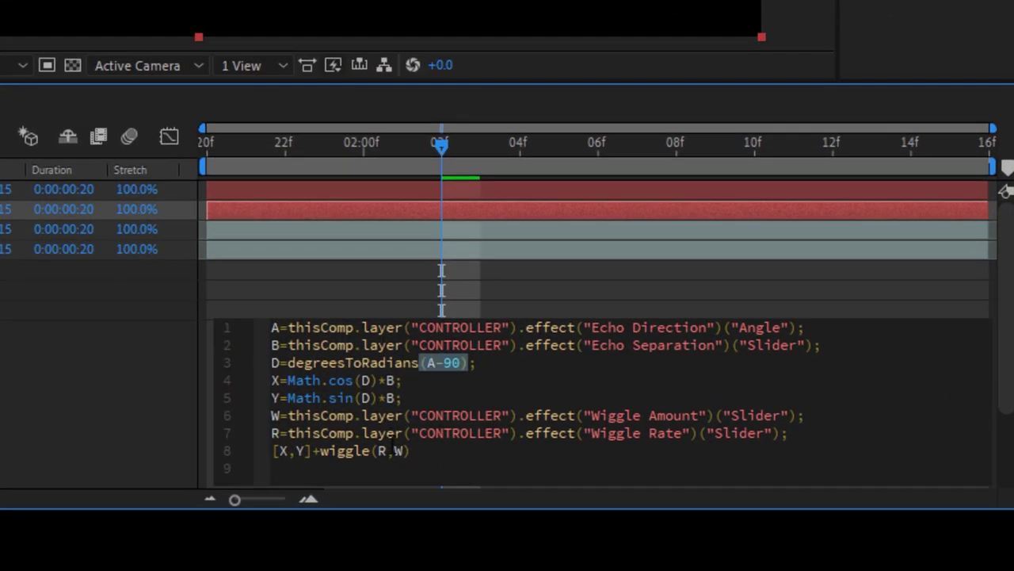
click(447, 373)
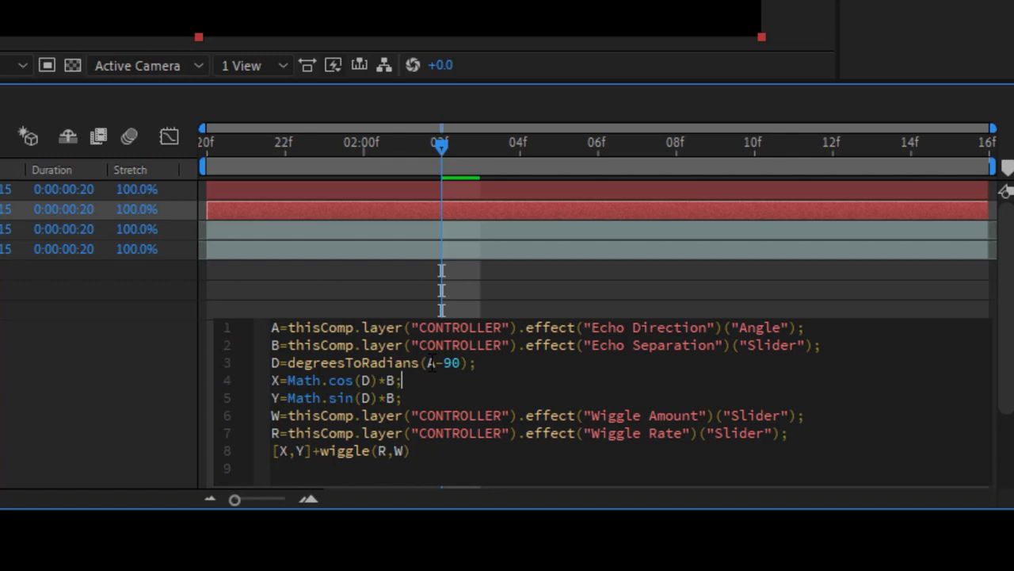
double_click(432, 362)
drag(304, 363, 419, 363)
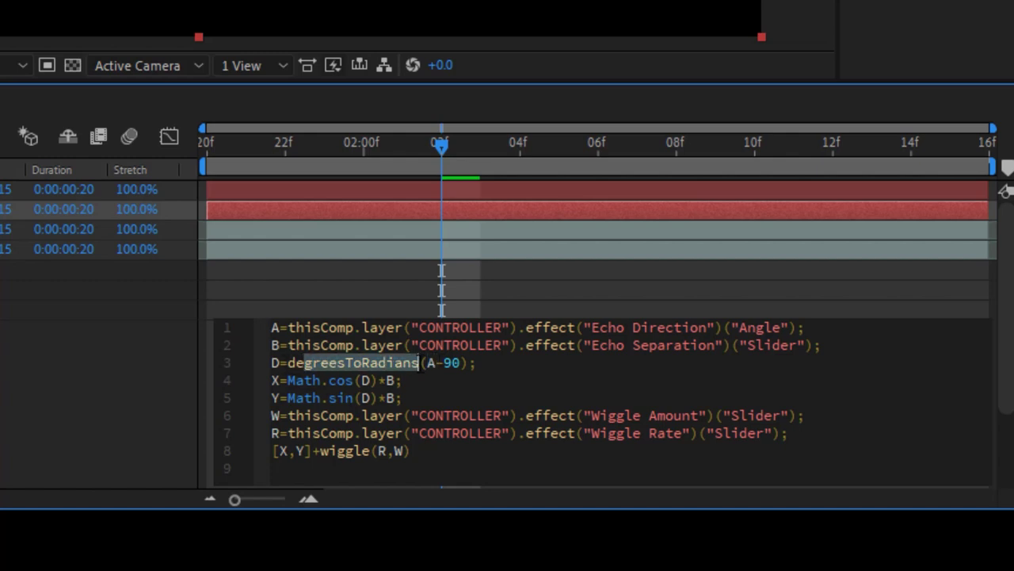
click(434, 366)
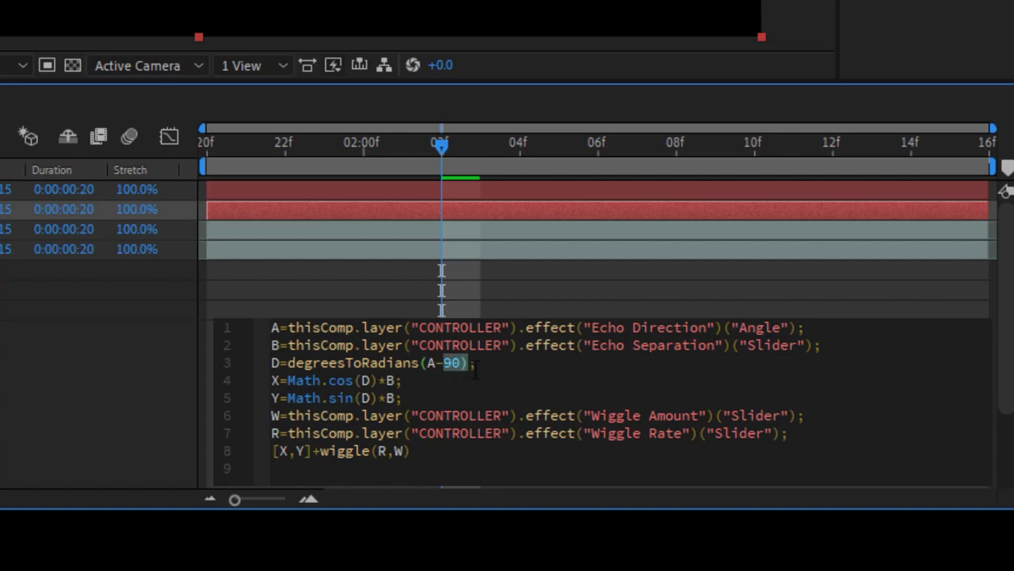
key(Down)
key(Left)
key(Left)
key(Left)
drag(461, 362, 418, 365)
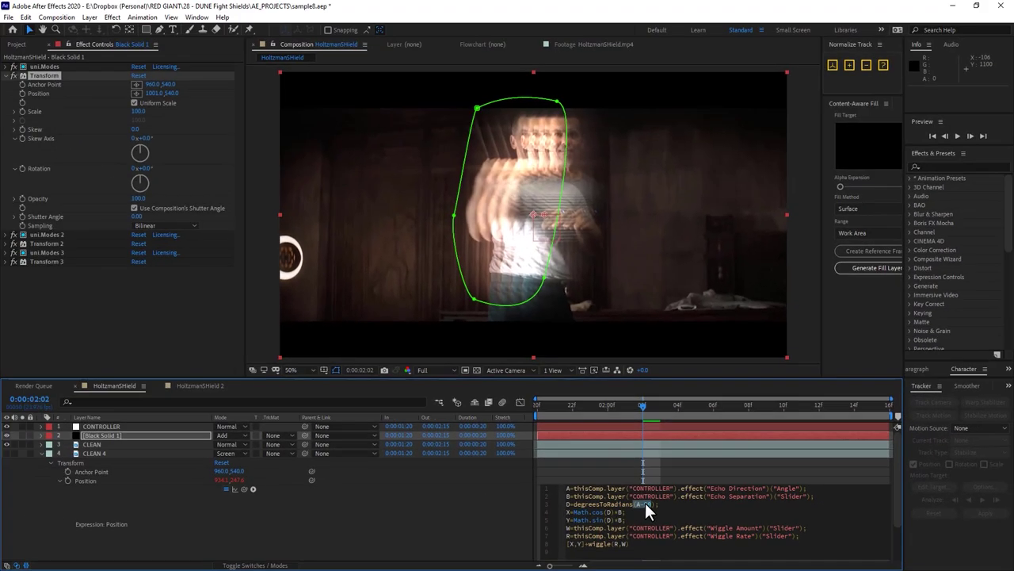
click(673, 537)
Delete the duplicate effects from uni.Modes 2 through Transform 3.
click(100, 435)
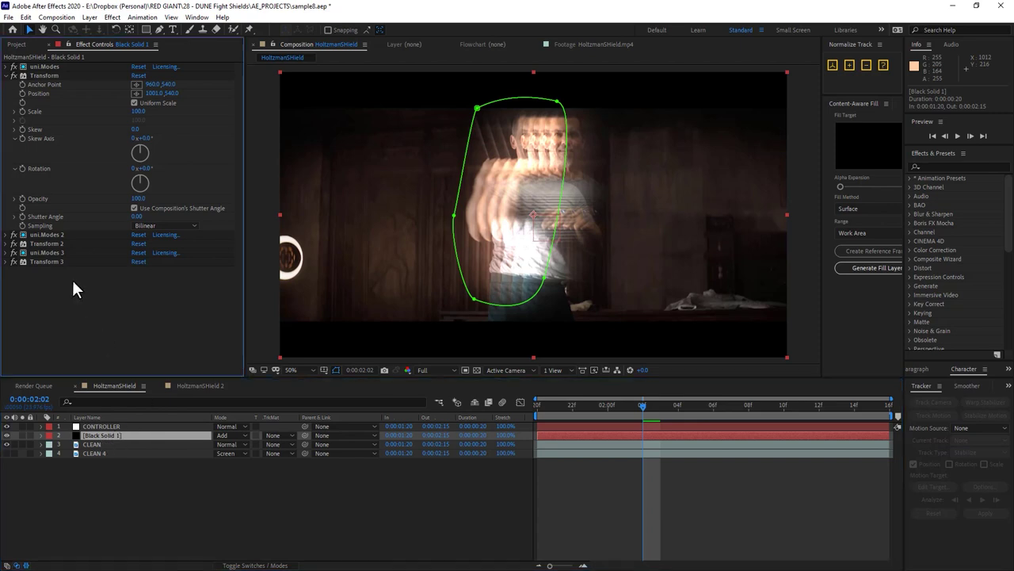
click(50, 235)
shift+click(55, 259)
key(Delete)
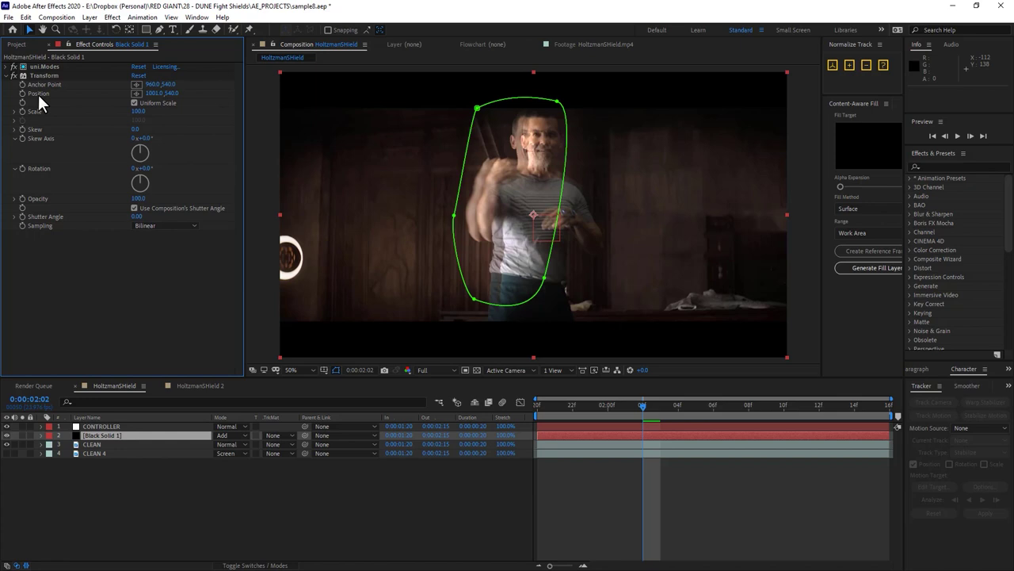
Reset Transform Position, uncheck Uniform Scale, and paste the CONTROLLER echo-offset expression into Position.
click(155, 94)
click(134, 103)
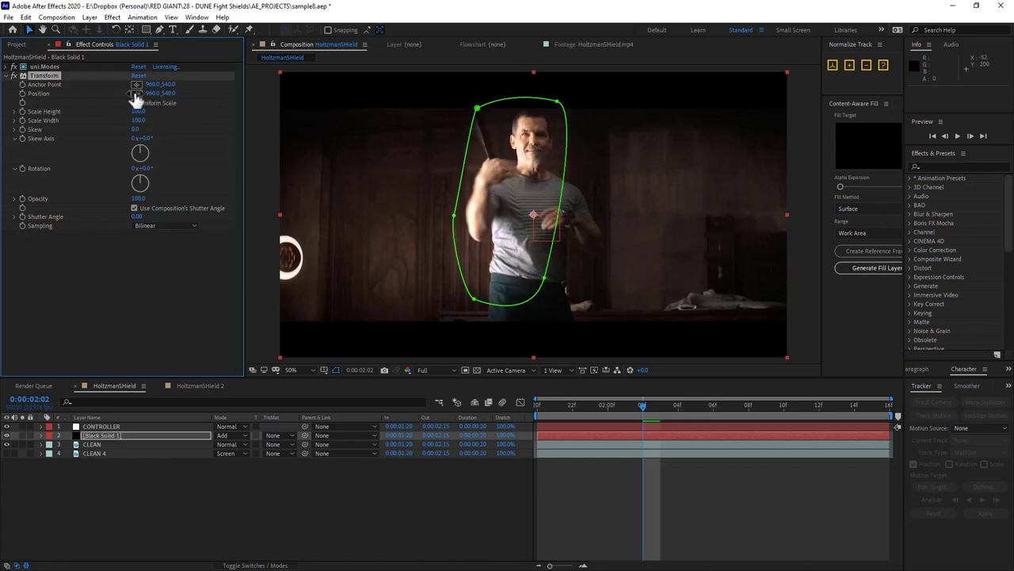
alt+click(22, 93)
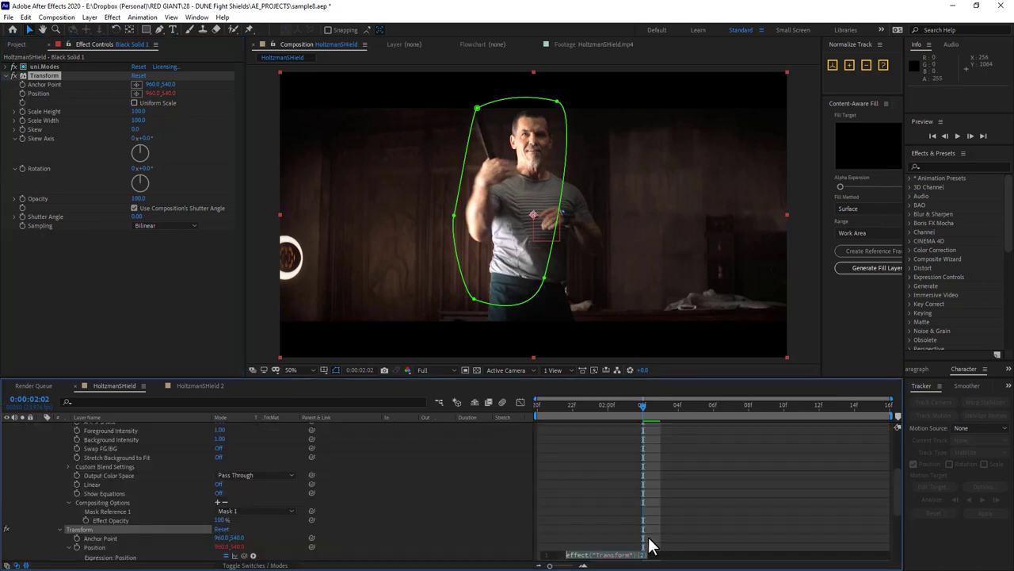
key(ctrl+v)
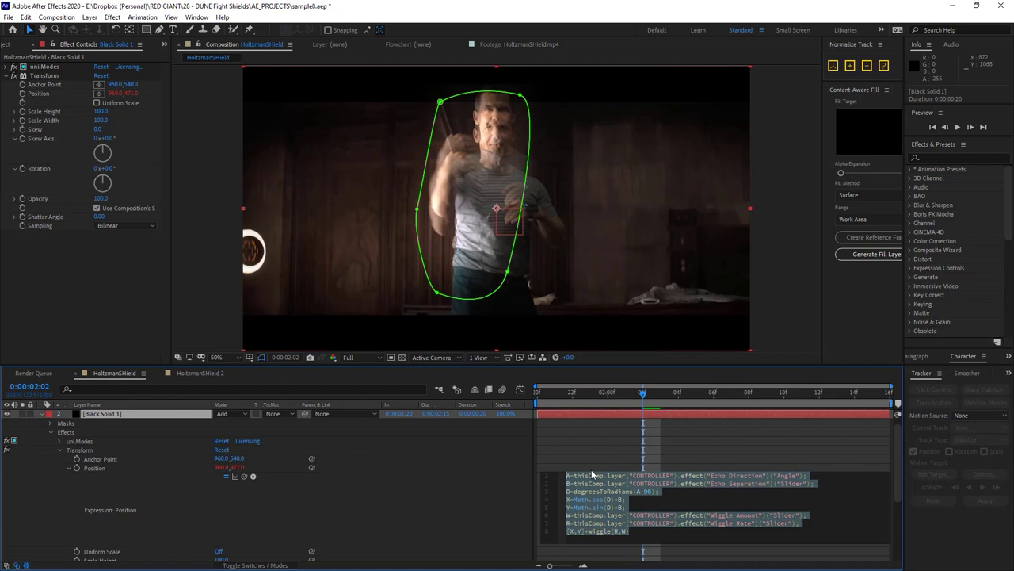
Rotate the CONTROLLER's Echo Direction dial to 1x+81.0°.
click(43, 415)
click(118, 415)
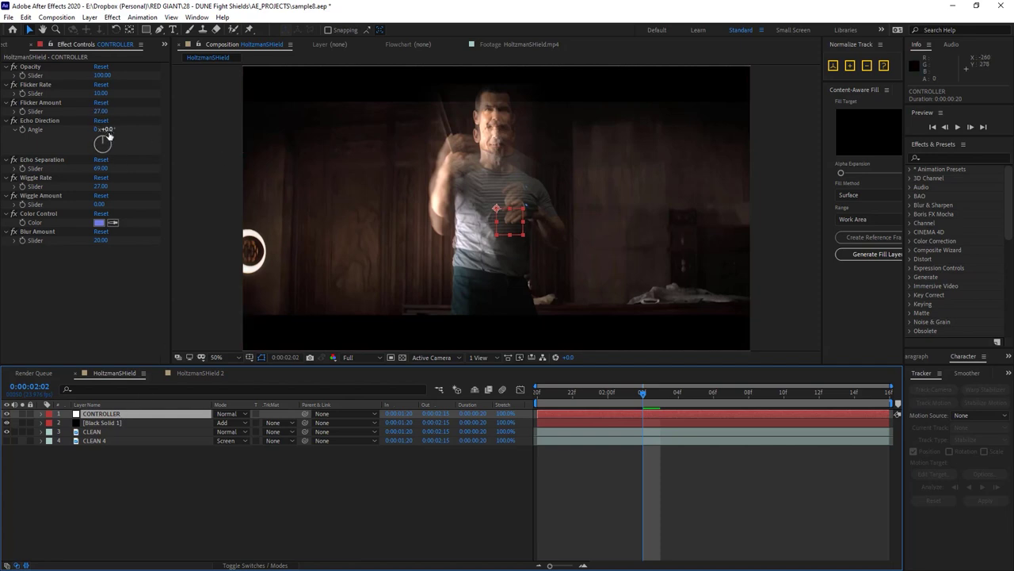
drag(103, 143, 103, 169)
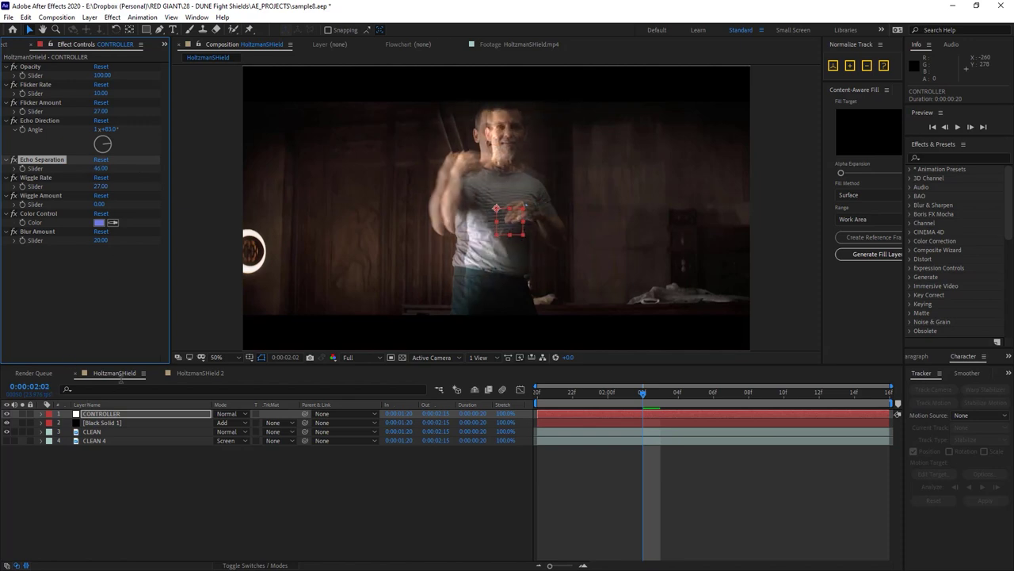
Copy CLEAN 4's flicker Opacity expression onto Black Solid 1's Transform Opacity.
click(94, 441)
key(e)
key(e)
click(710, 459)
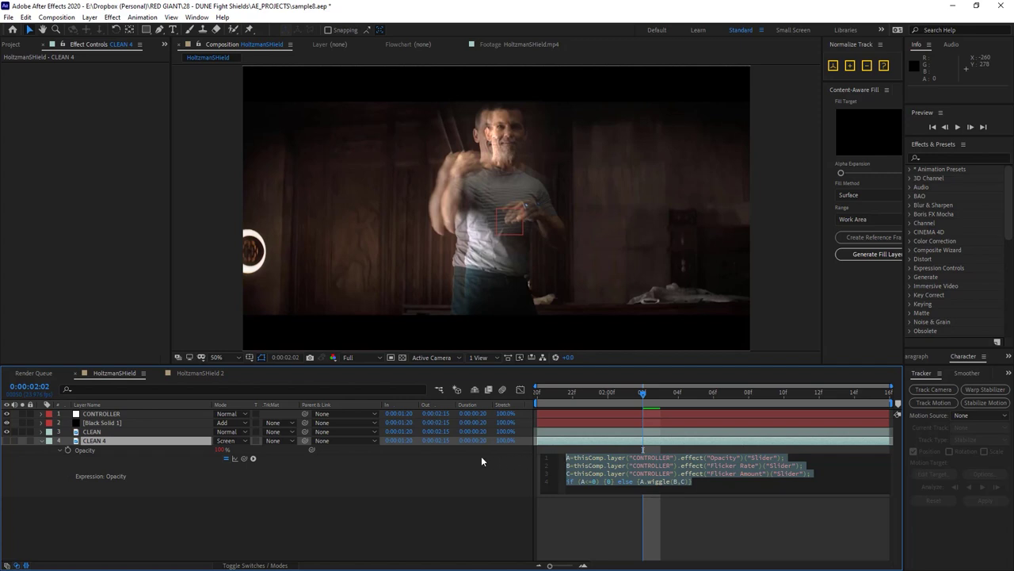
click(138, 421)
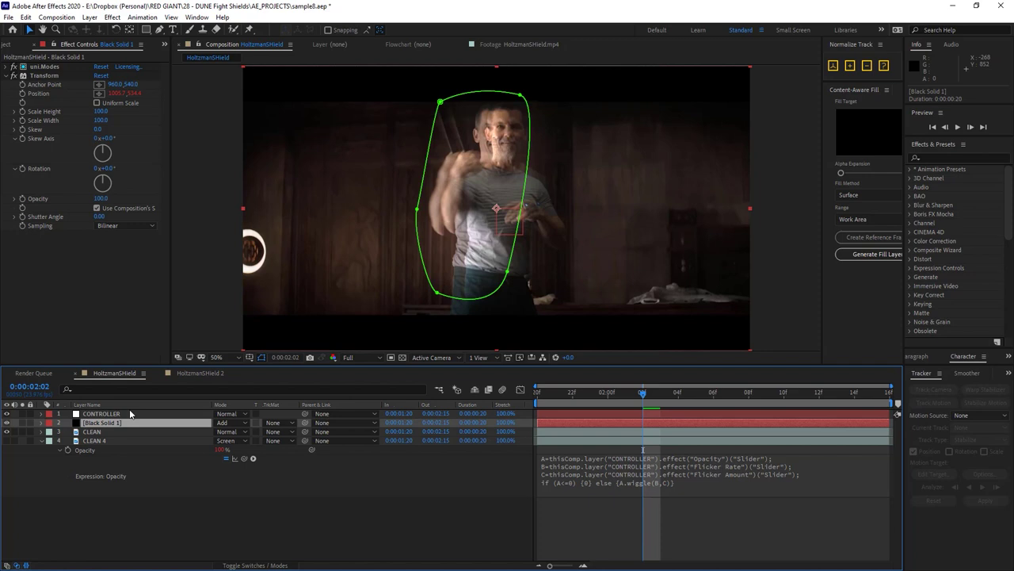
click(44, 75)
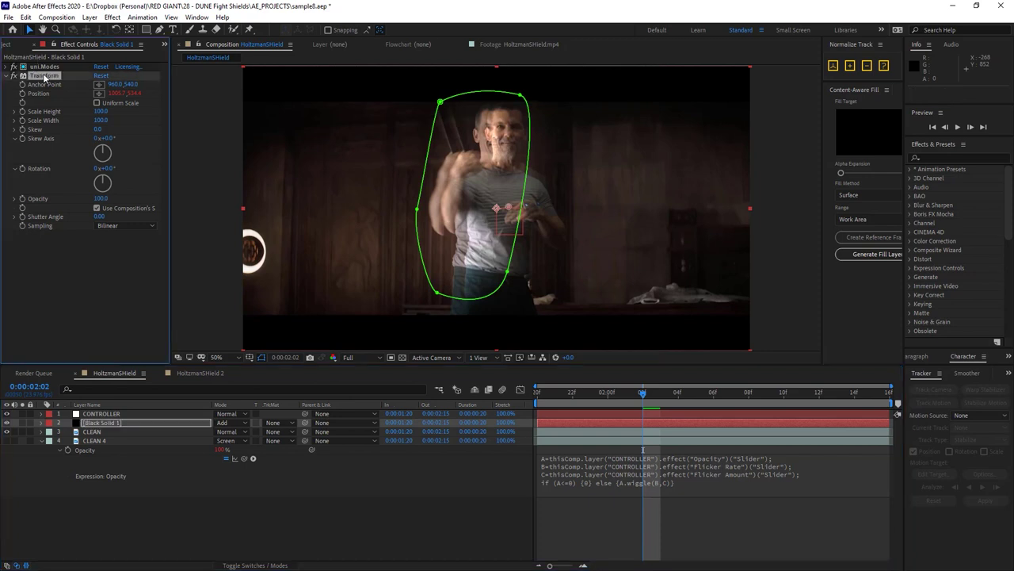
alt+click(23, 200)
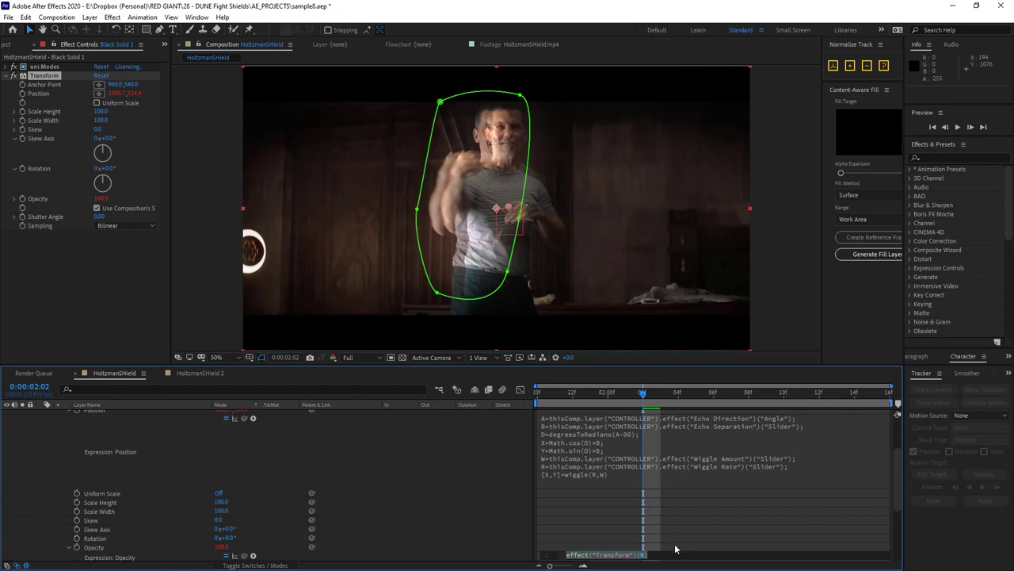
text(if (A<=0) {0} else {A.wiggle(B,C)})
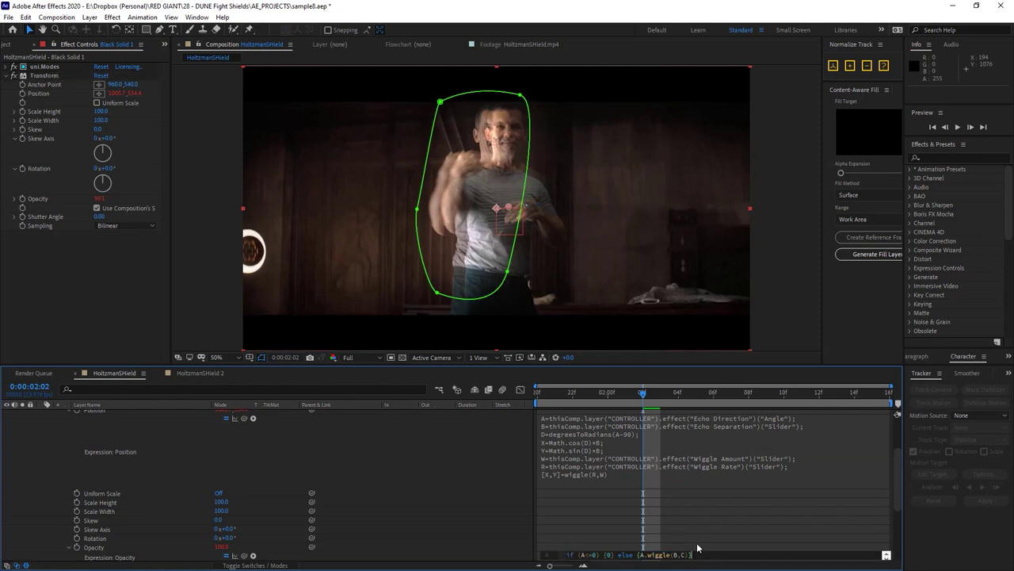
click(697, 547)
scroll(138, 444, up, 3)
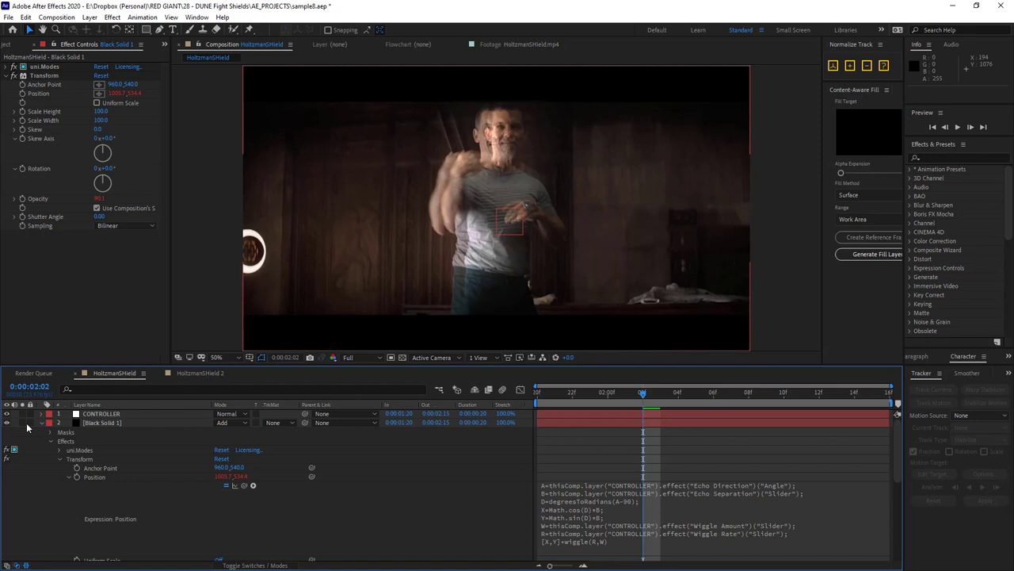
Test the CONTROLLER Opacity slider, then undo so it stays at 100.
click(41, 423)
click(96, 414)
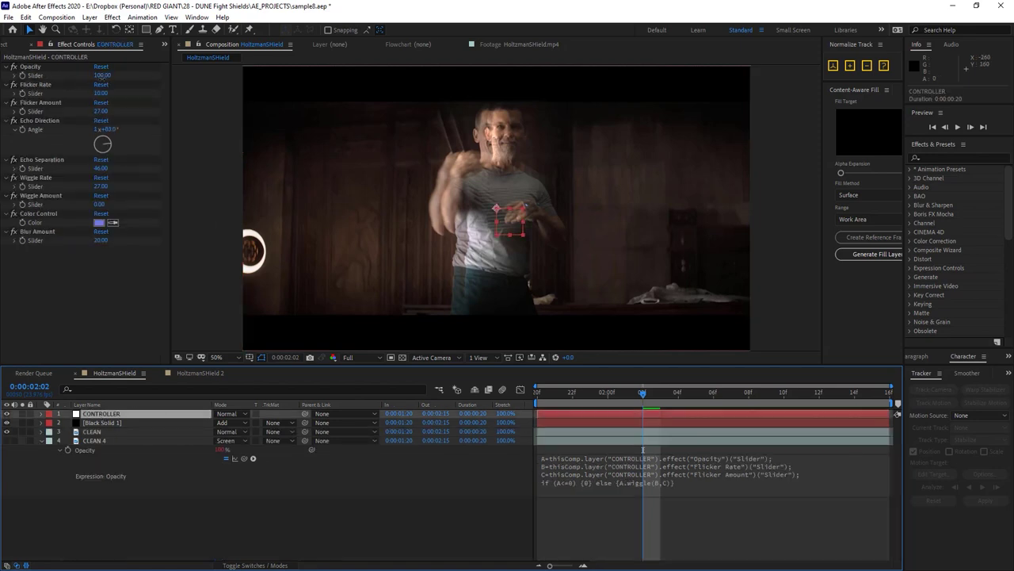
drag(102, 75, 125, 85)
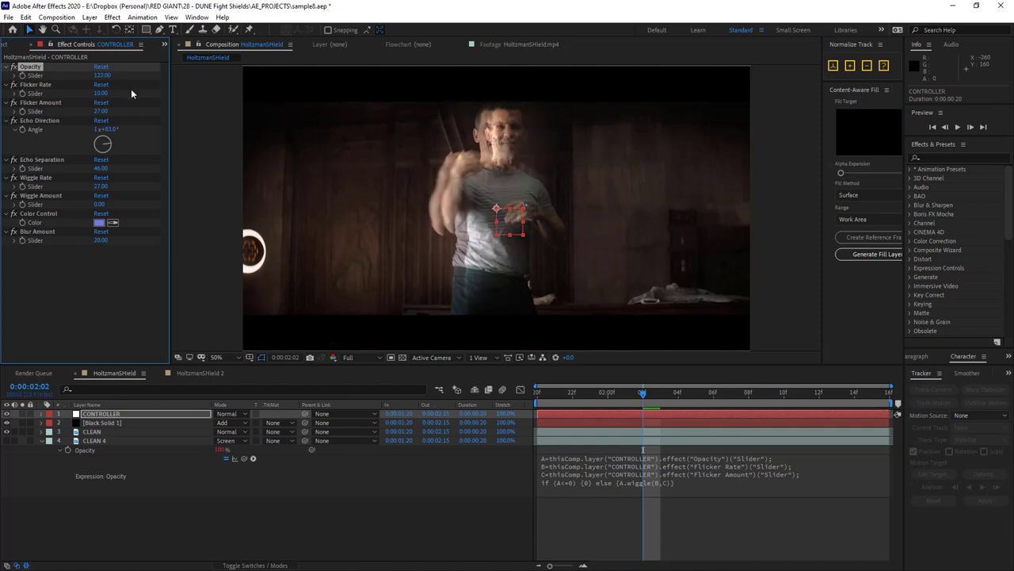
key(ctrl+z)
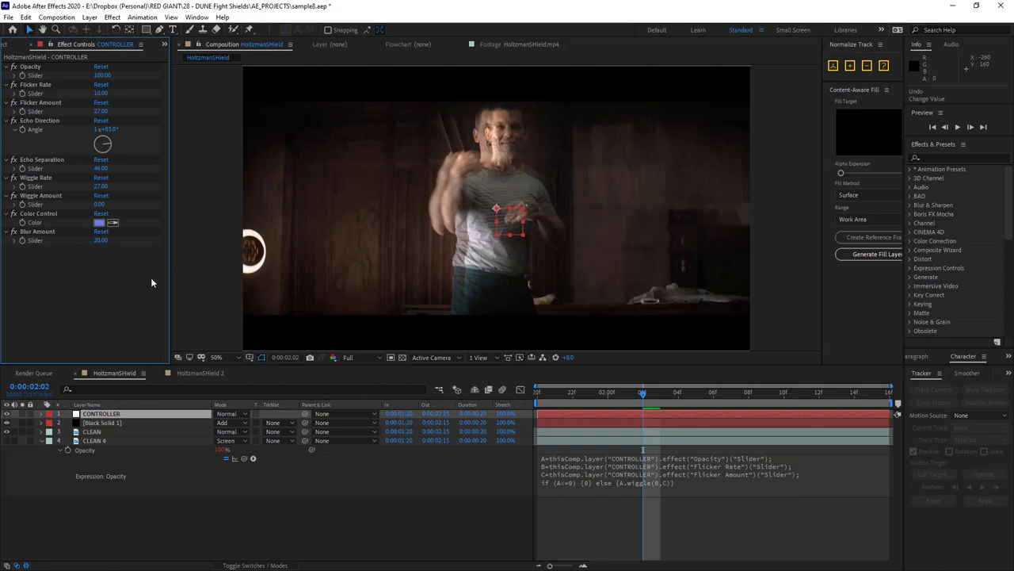
Delete the CLEAN 4 layer, then collapse Black Solid 1's Transform effect.
click(98, 440)
key(Delete)
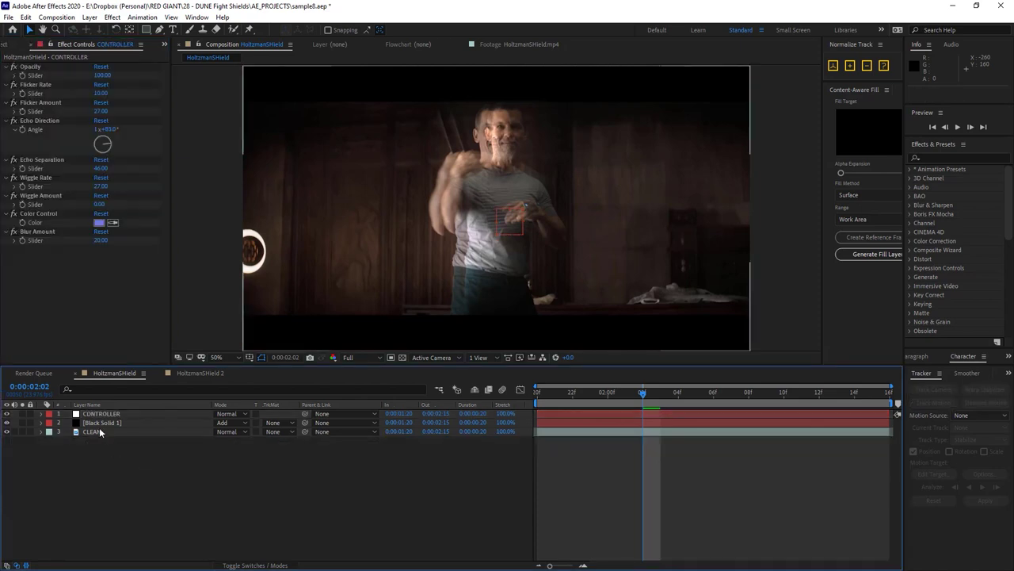
click(102, 422)
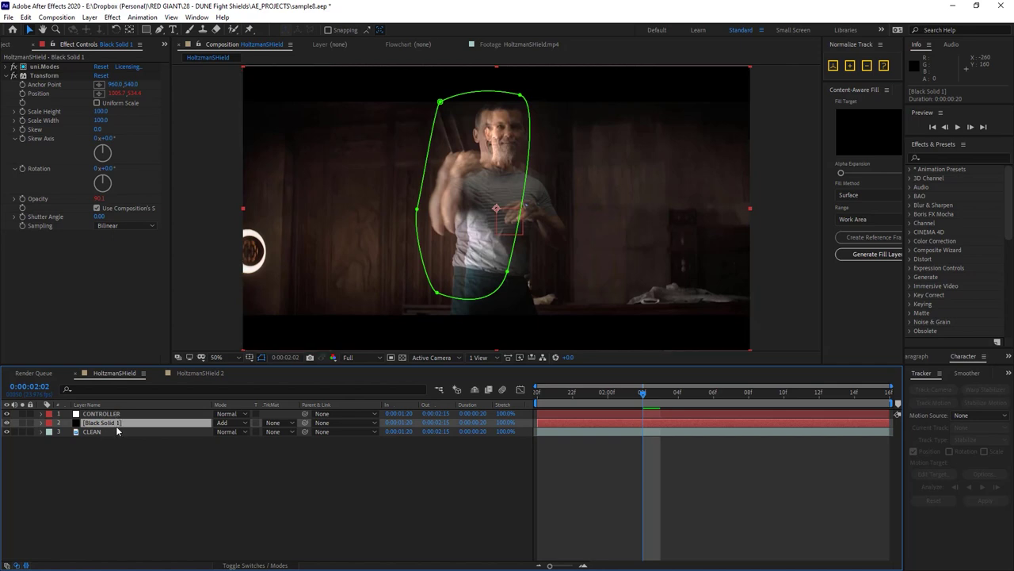
click(5, 76)
click(36, 70)
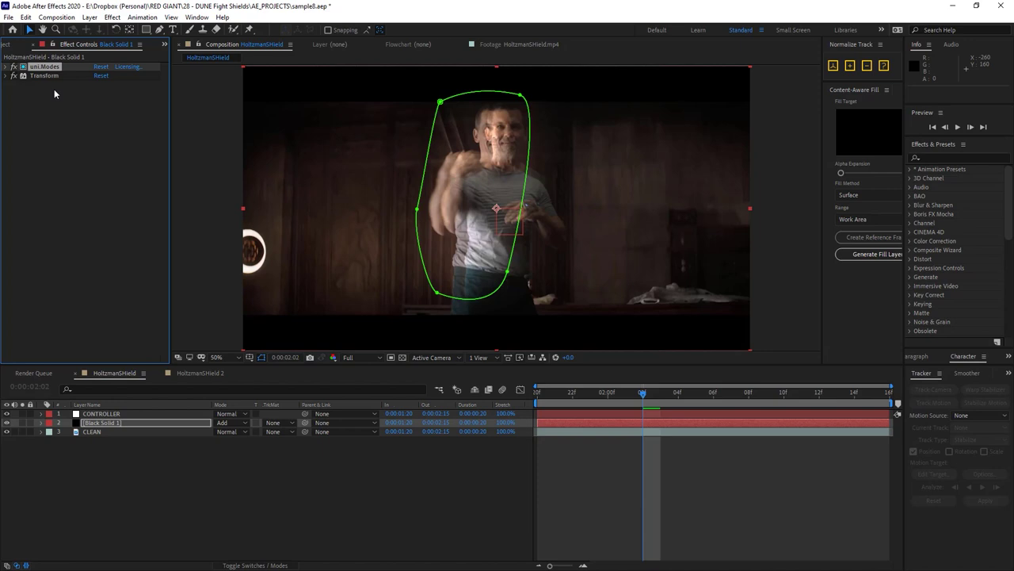
Rename the Black Solid 1 layer to 'Echo Effect'.
click(94, 426)
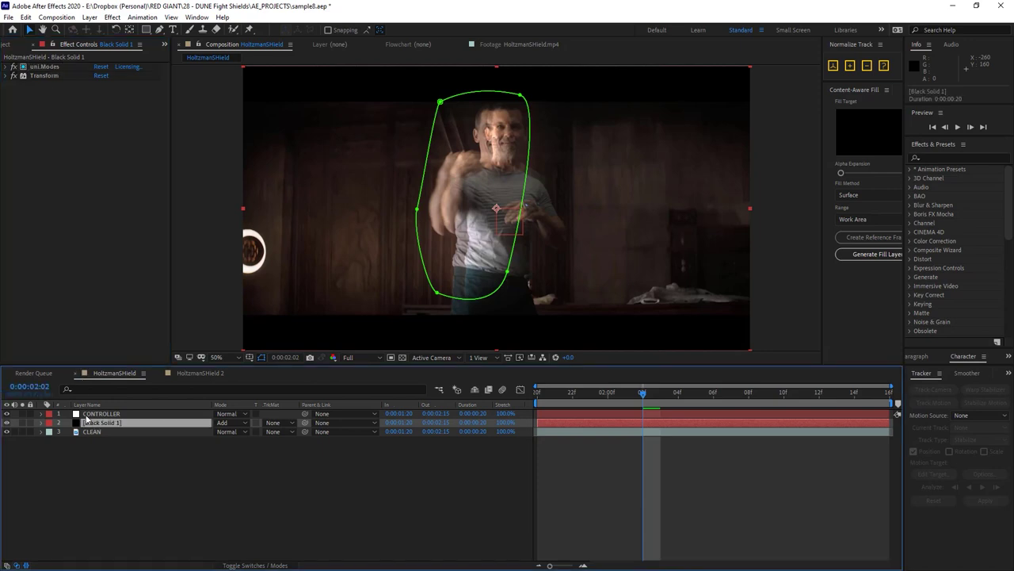
key(Return)
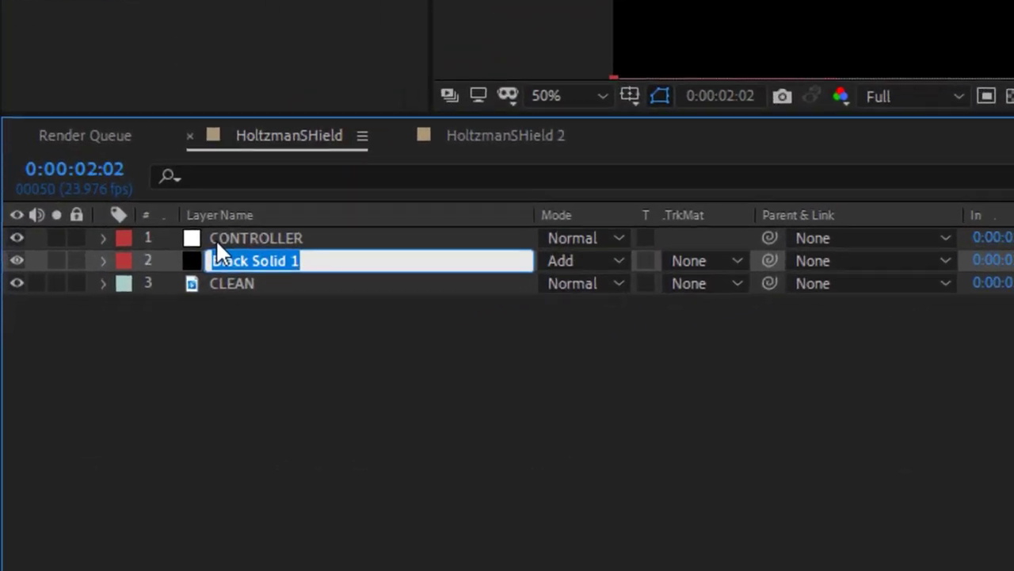
key(BackSpace)
text(Echoe)
key(BackSpace)
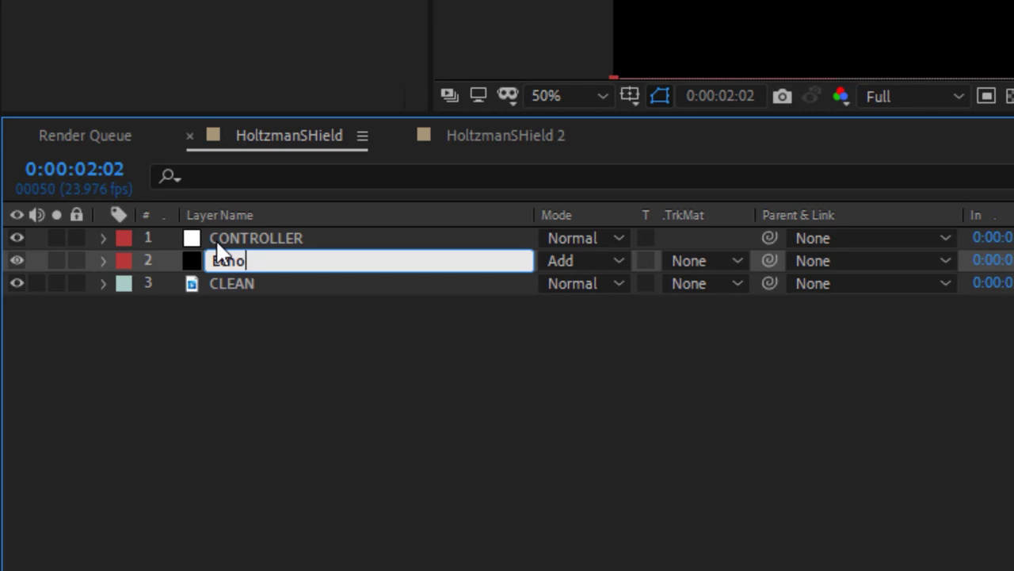
text(Eff)
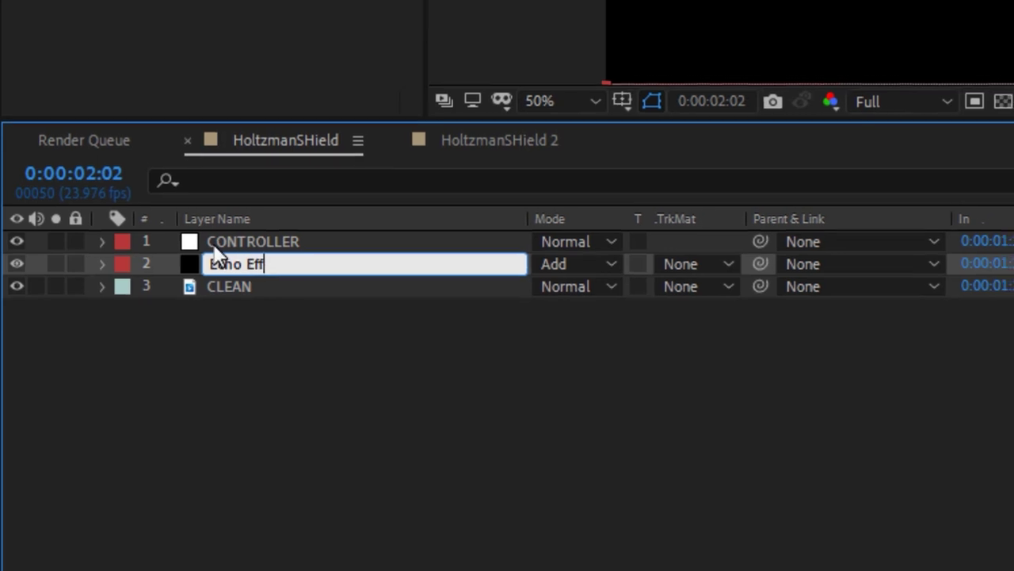
text(ect)
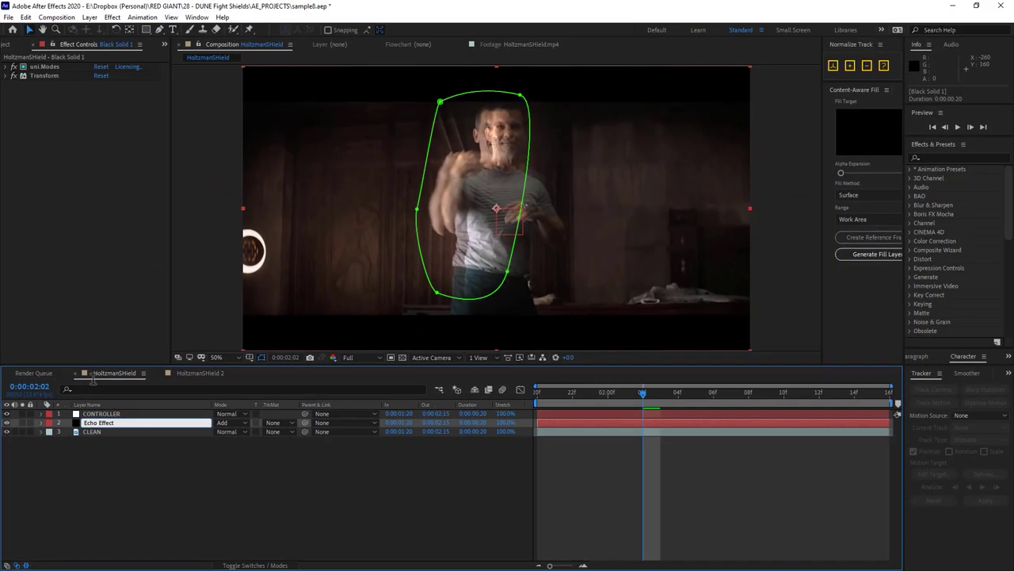
key(Return)
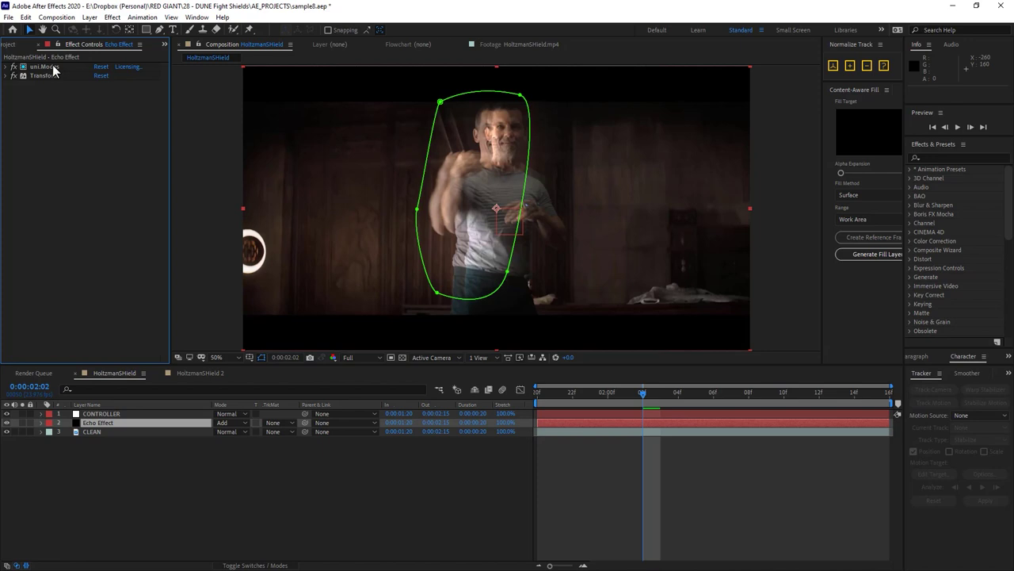
Duplicate the uni.Modes and Transform pair twice, creating three echo pairs.
click(54, 71)
shift+click(47, 74)
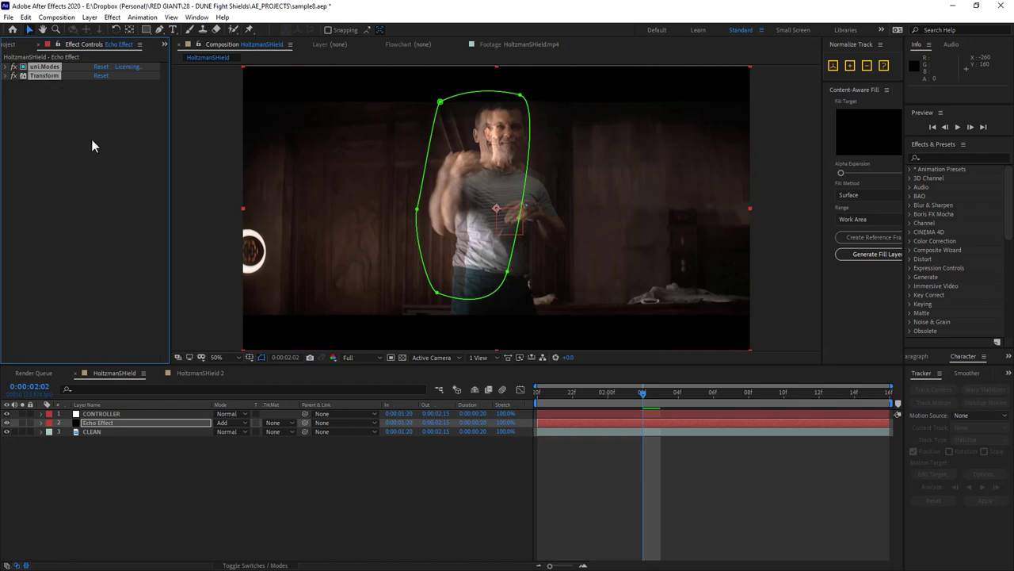
key(ctrl+d)
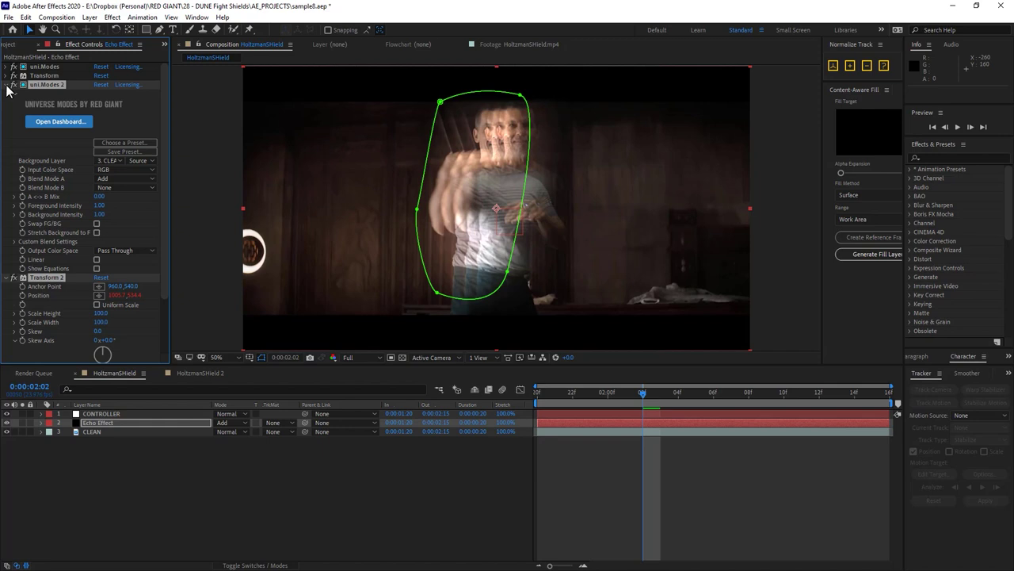
click(10, 85)
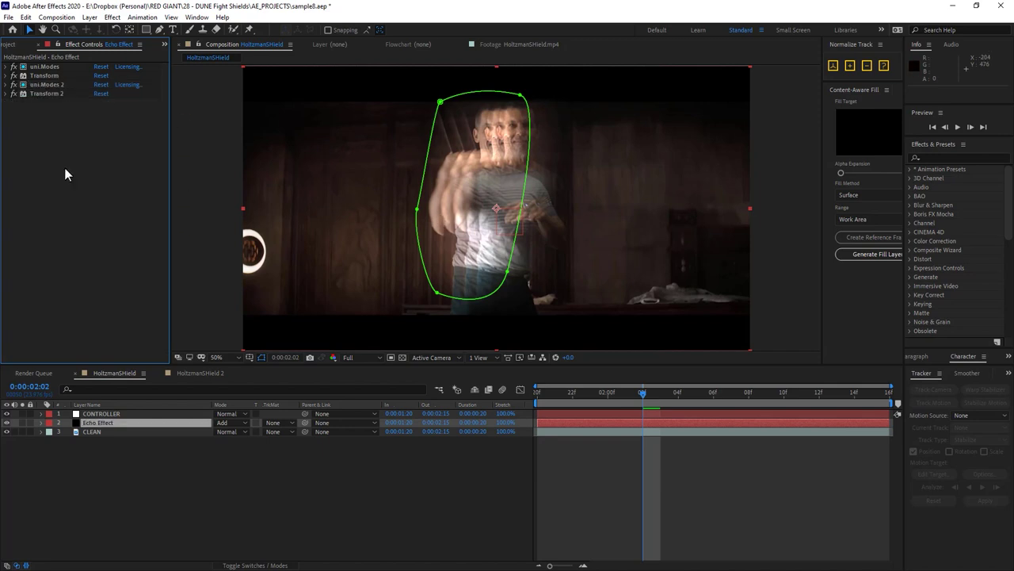
key(ctrl+d)
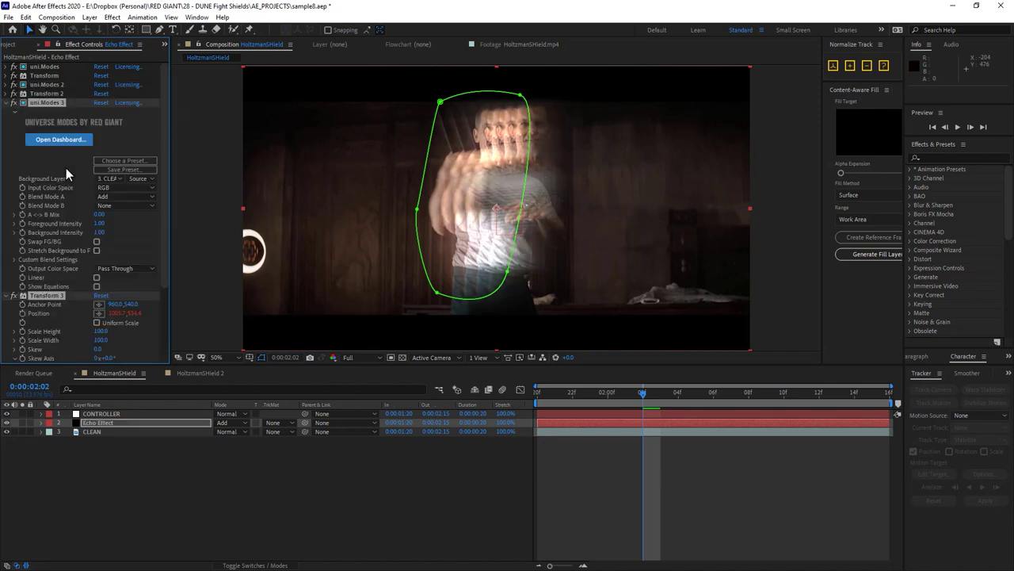
click(10, 103)
Set the CONTROLLER's Echo Direction to 275° and Wiggle Amount to 3.00.
click(179, 472)
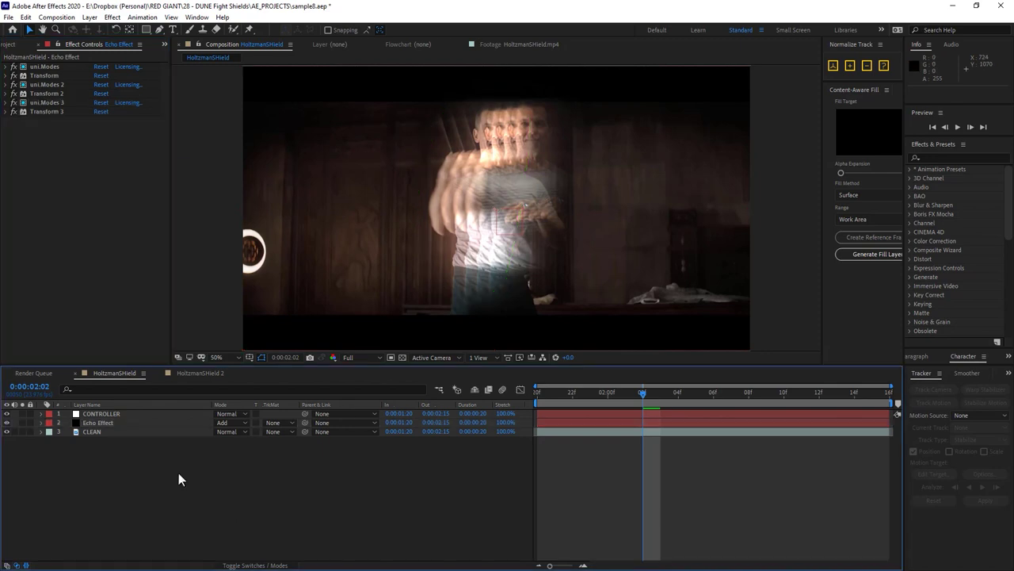
click(105, 414)
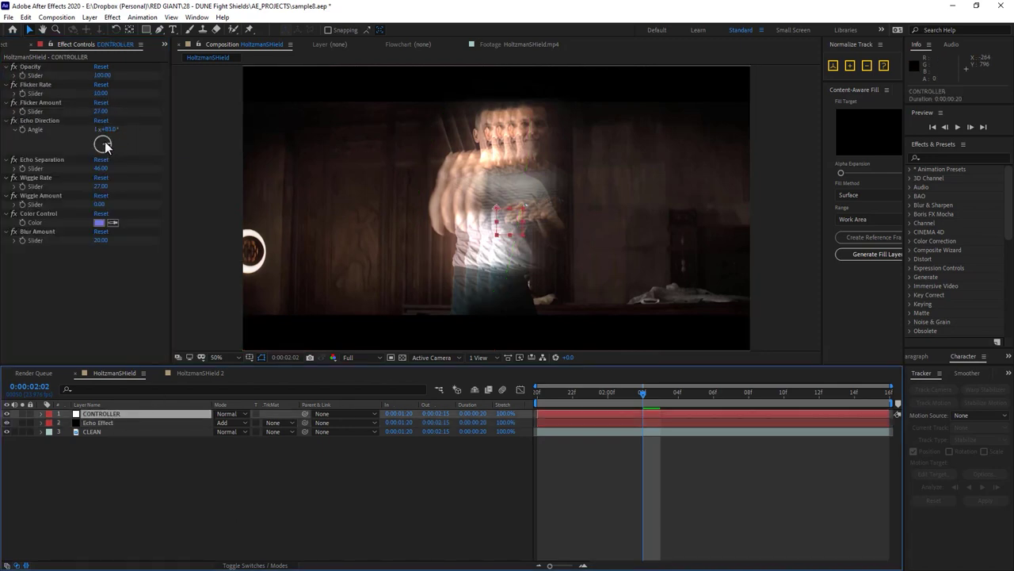
drag(107, 143, 116, 95)
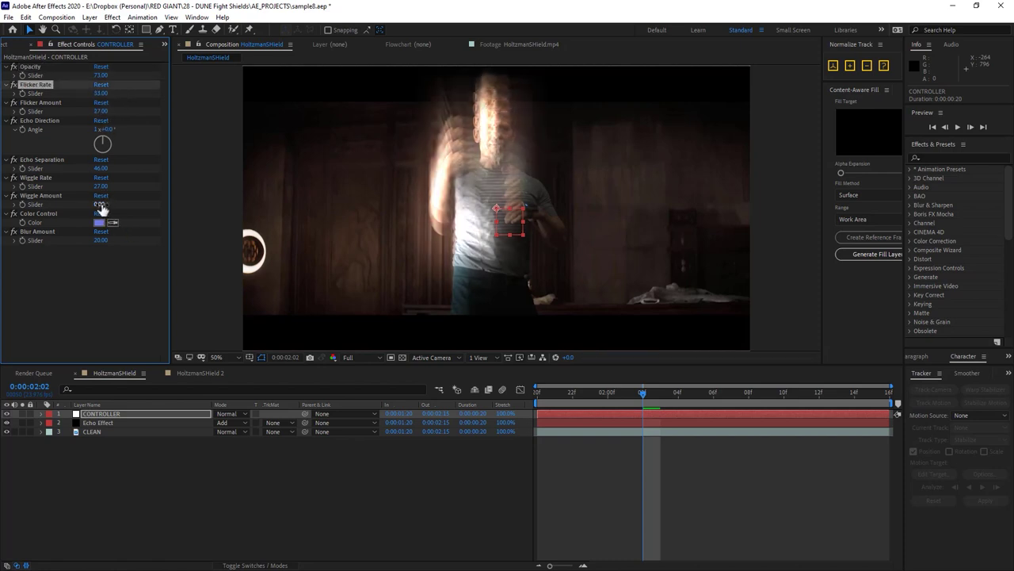
mouse_move(100, 204)
mouse_down()
mouse_move(196, 191)
mouse_move(115, 198)
mouse_move(97, 210)
mouse_up()
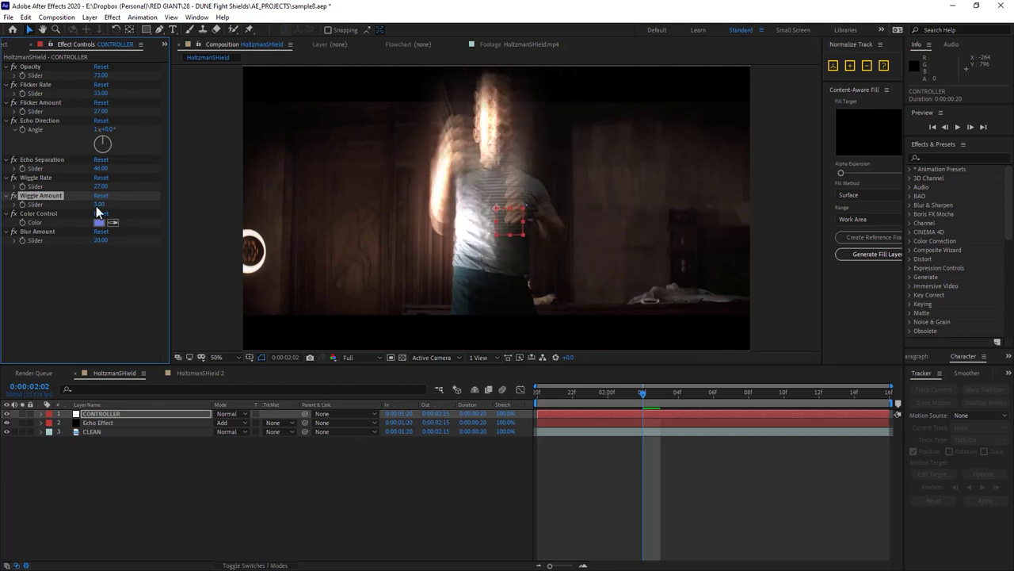
Solo the Echo Effect layer to view its echoes on black.
click(97, 426)
click(95, 432)
click(96, 424)
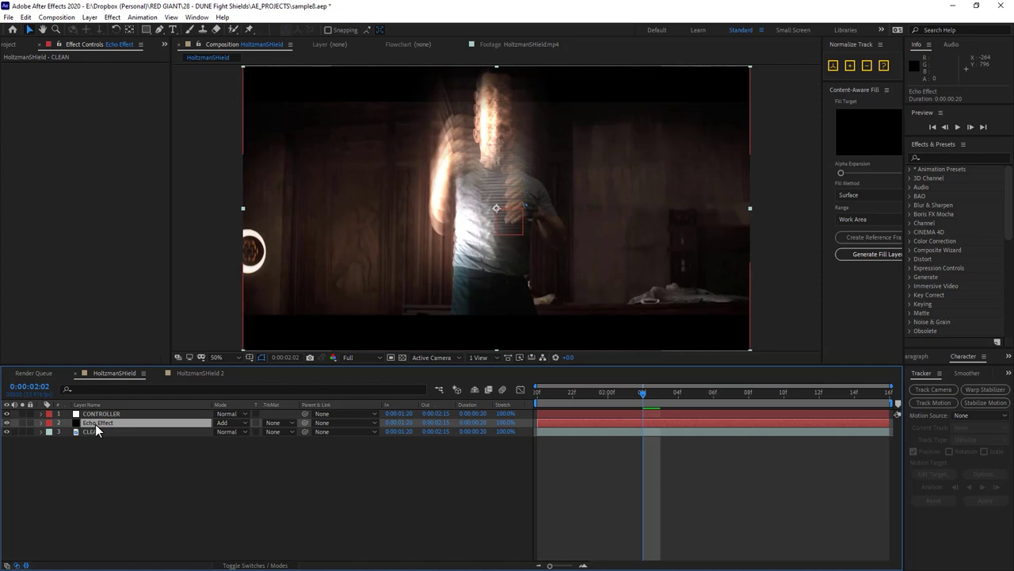
click(23, 423)
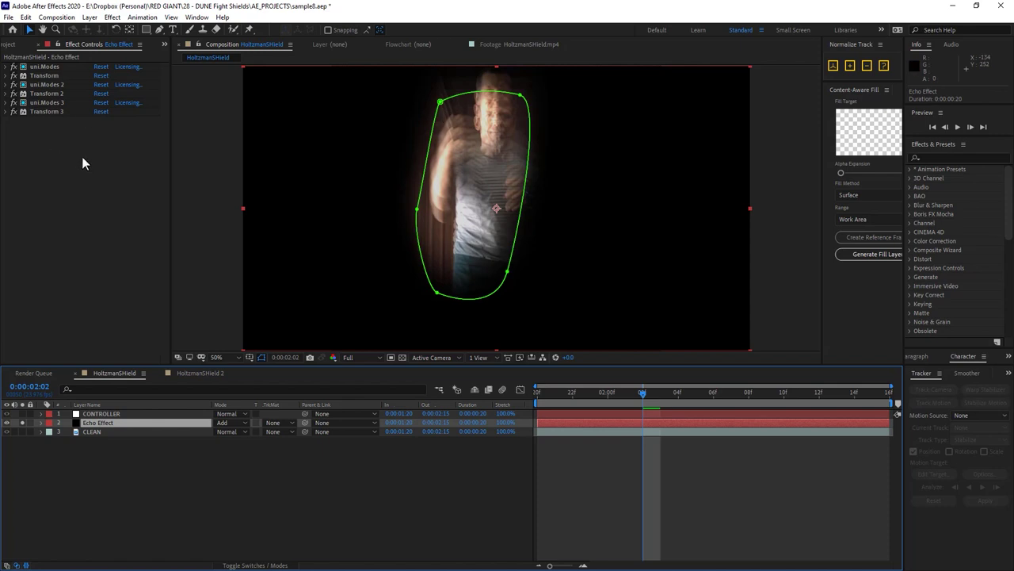
Add Fast Box Blur and CC Toner effects to the Echo Effect layer.
right_click(105, 145)
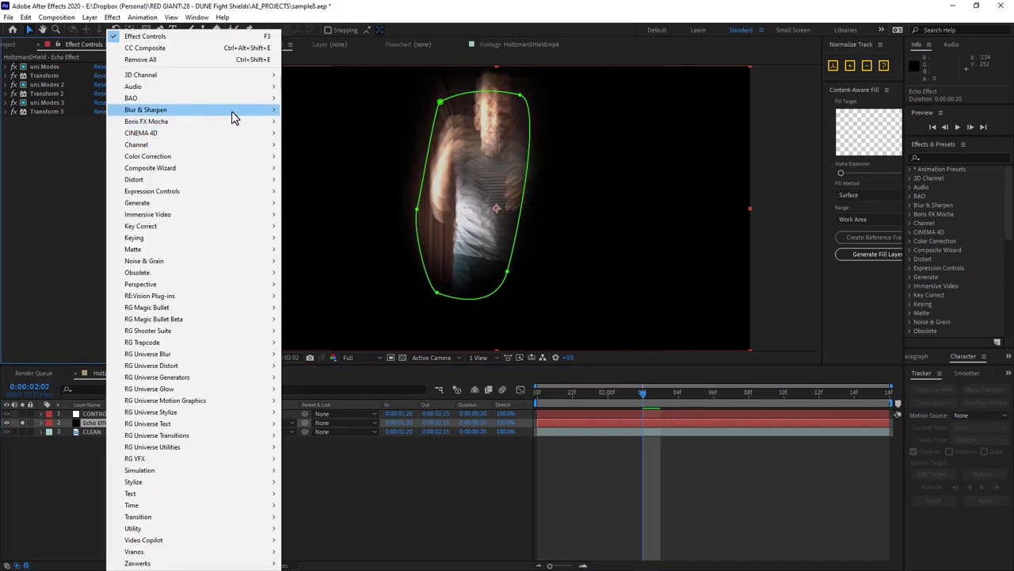
mouse_move(234, 115)
click(317, 226)
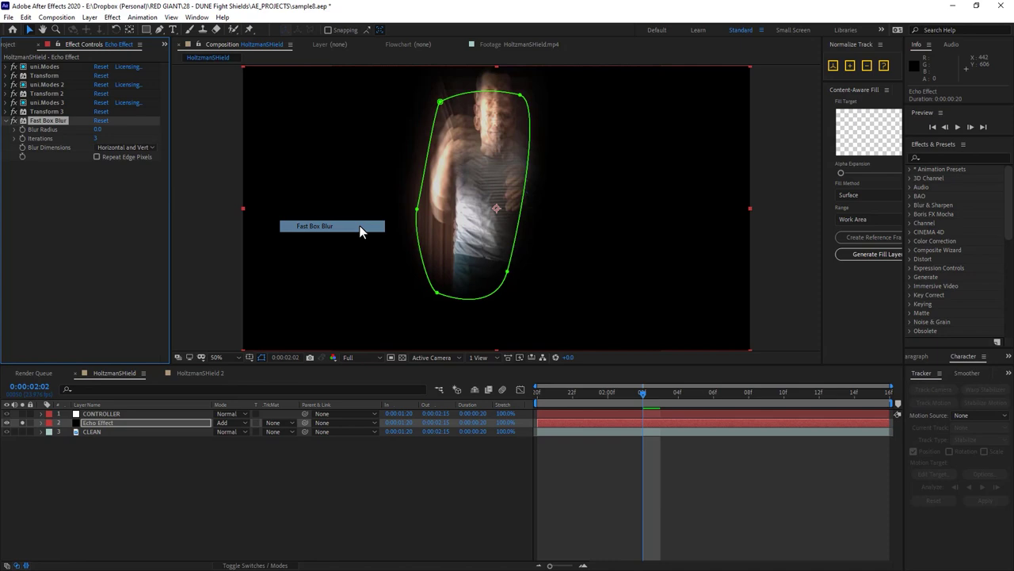
right_click(66, 220)
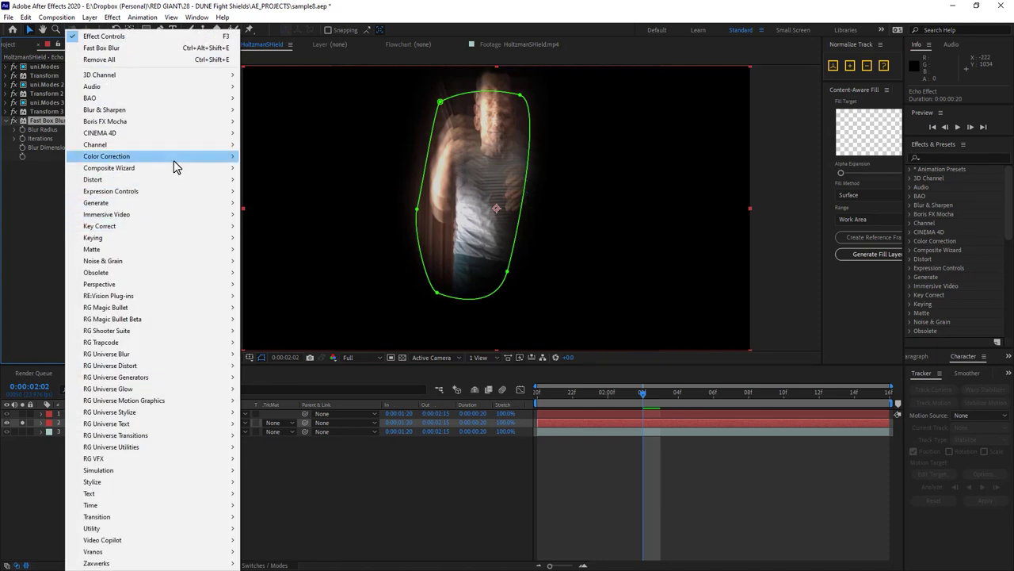
mouse_move(177, 158)
click(269, 260)
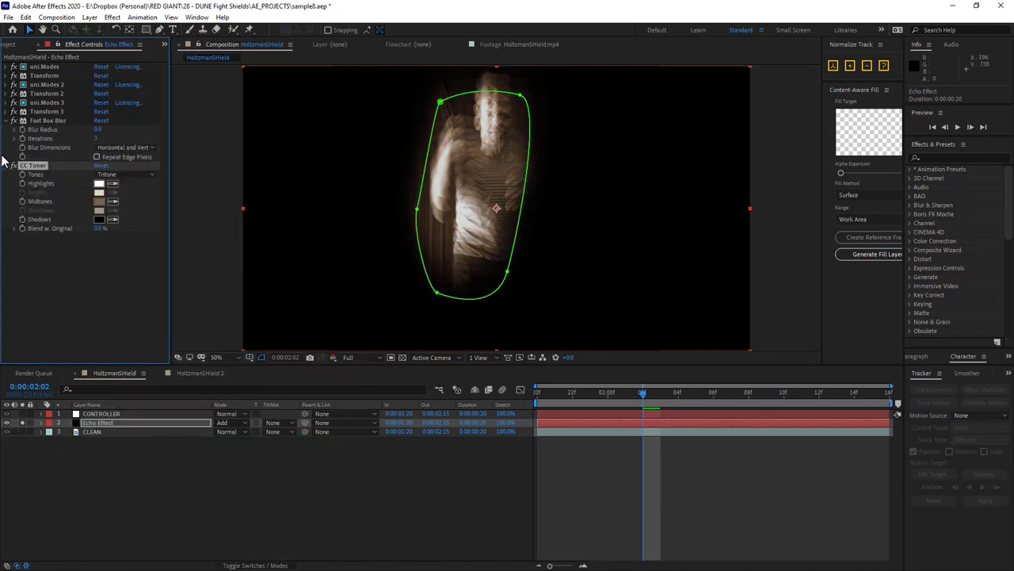
Enlarge the timeline and expand the CC Toner and Fast Box Blur parameters.
click(41, 423)
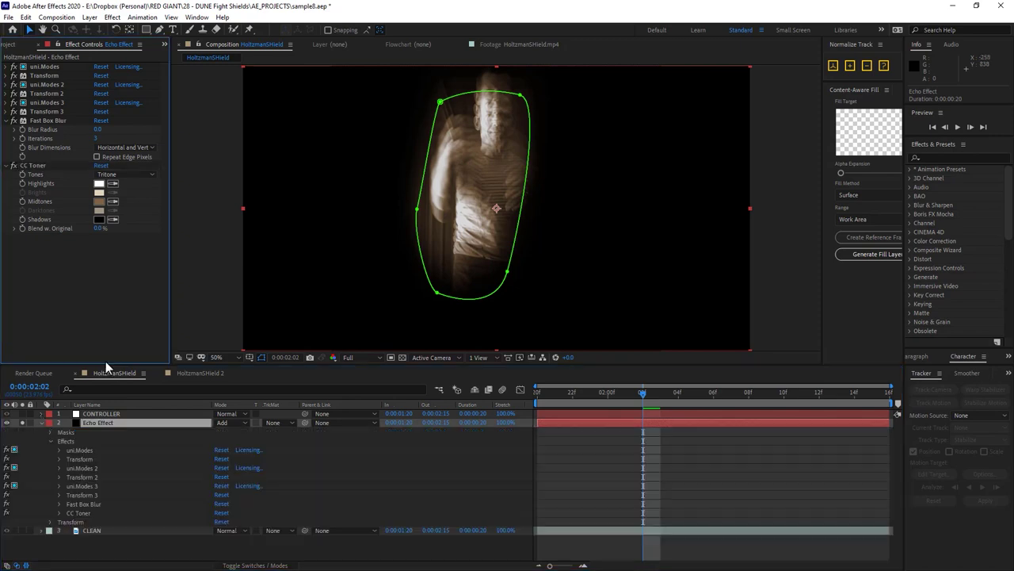
drag(107, 362, 150, 164)
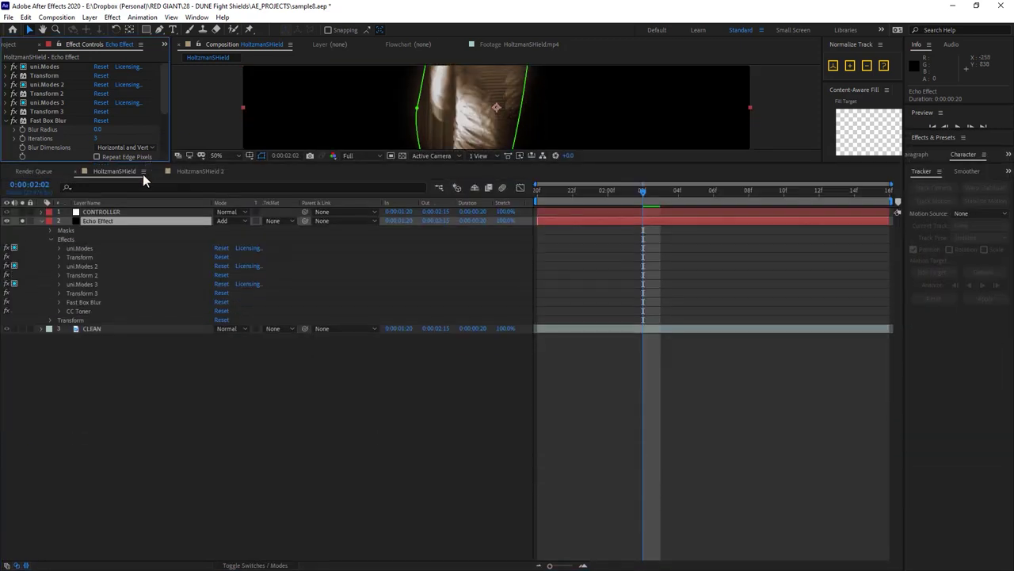
click(59, 311)
click(58, 302)
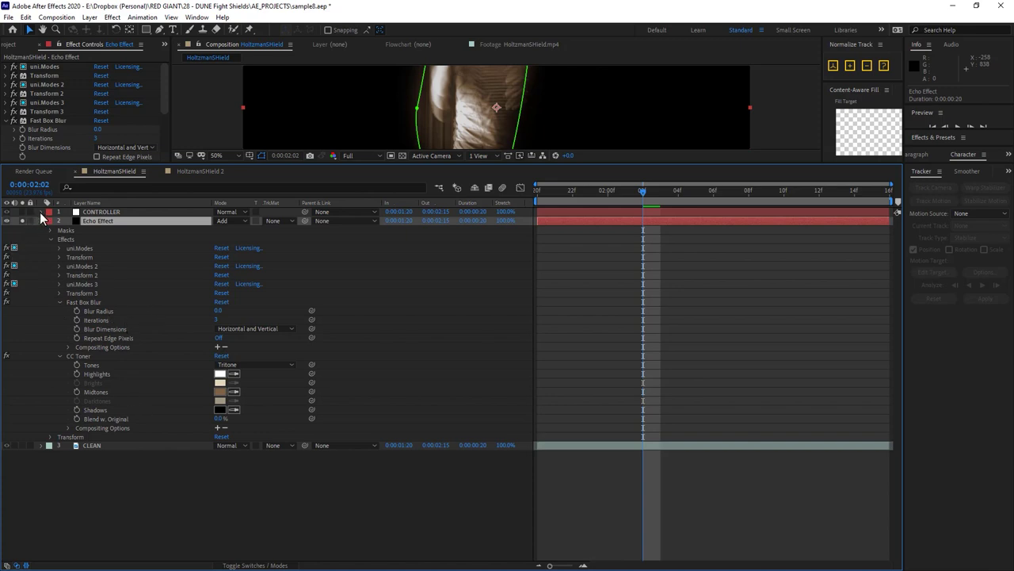
Pick-whip CC Toner Midtones to CONTROLLER's Color Control and Blur Radius to Blur Amount.
click(49, 212)
click(58, 302)
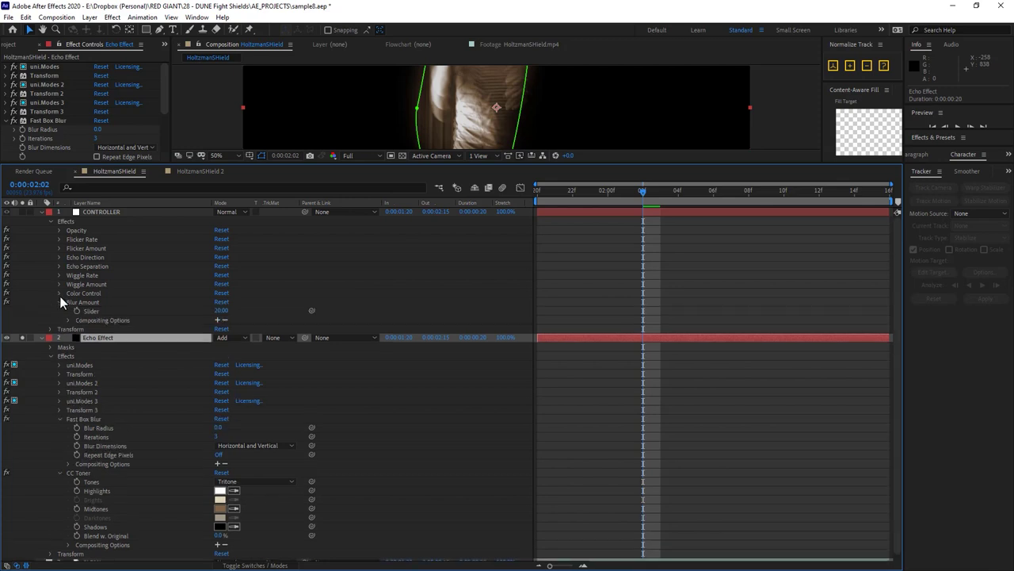
click(59, 293)
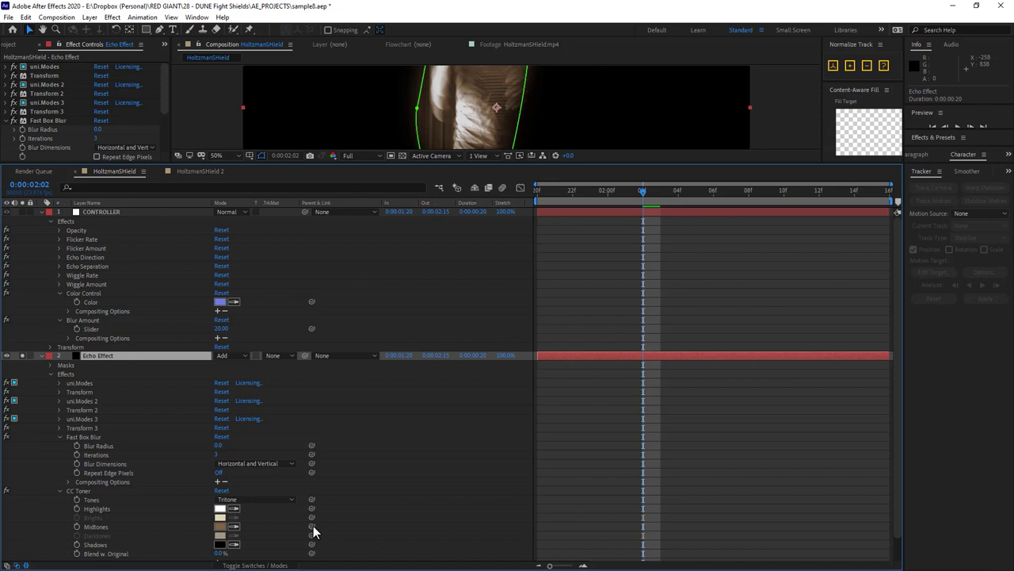
drag(311, 526, 88, 303)
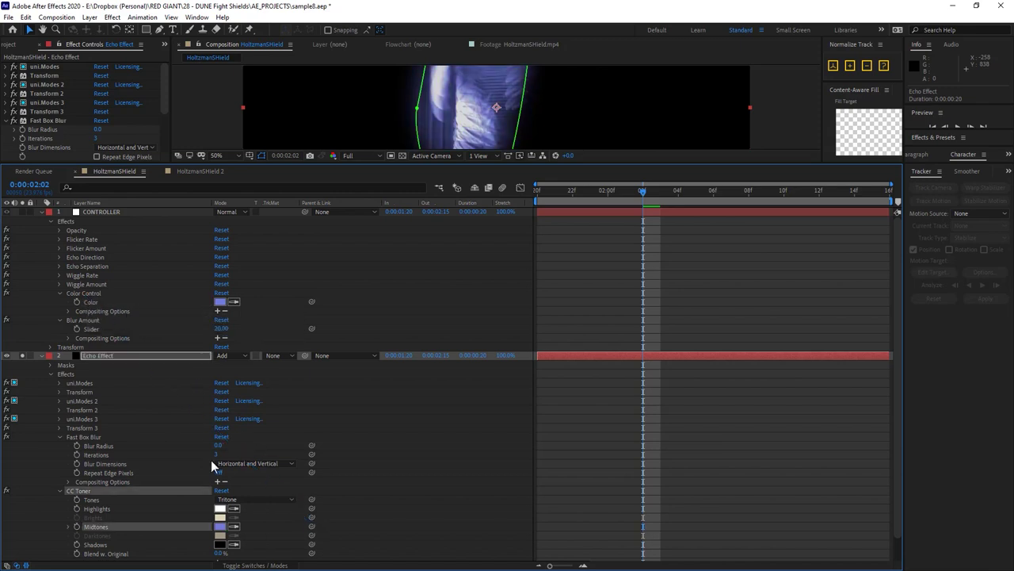
drag(312, 446, 115, 328)
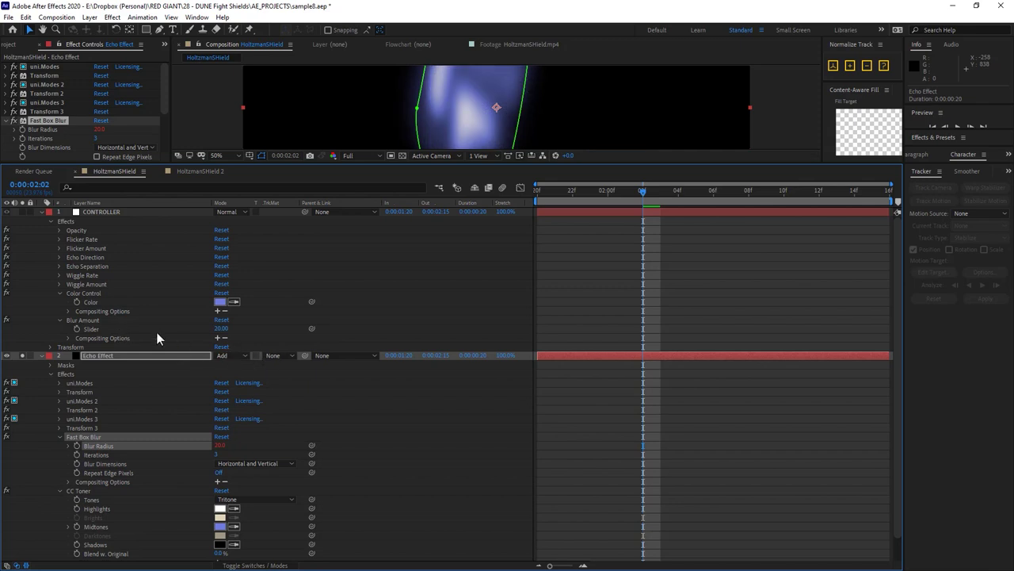
Append /10 to the Blur Radius expression so it reads 2.0, then collapse both layers.
click(68, 446)
click(783, 455)
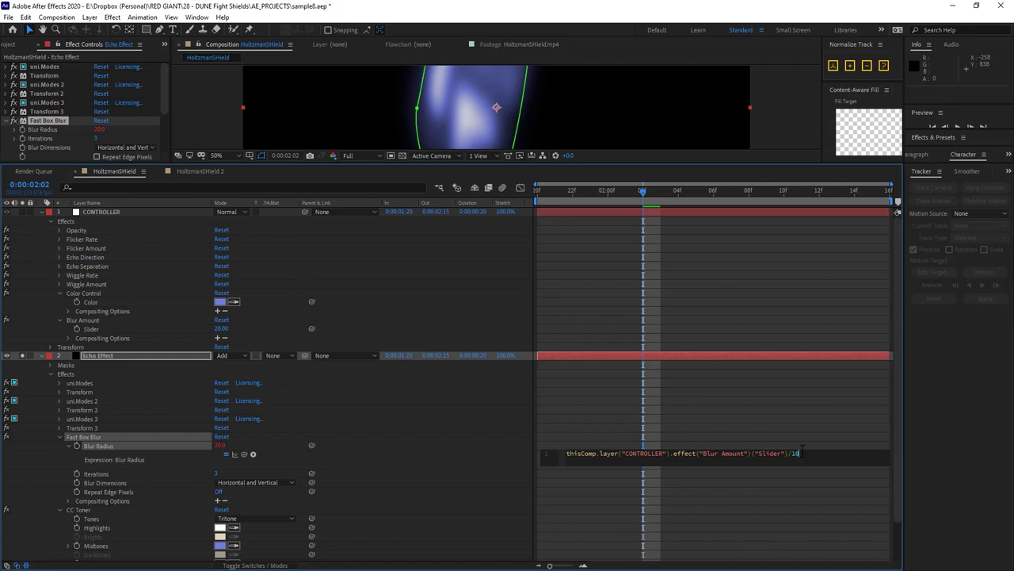
click(803, 438)
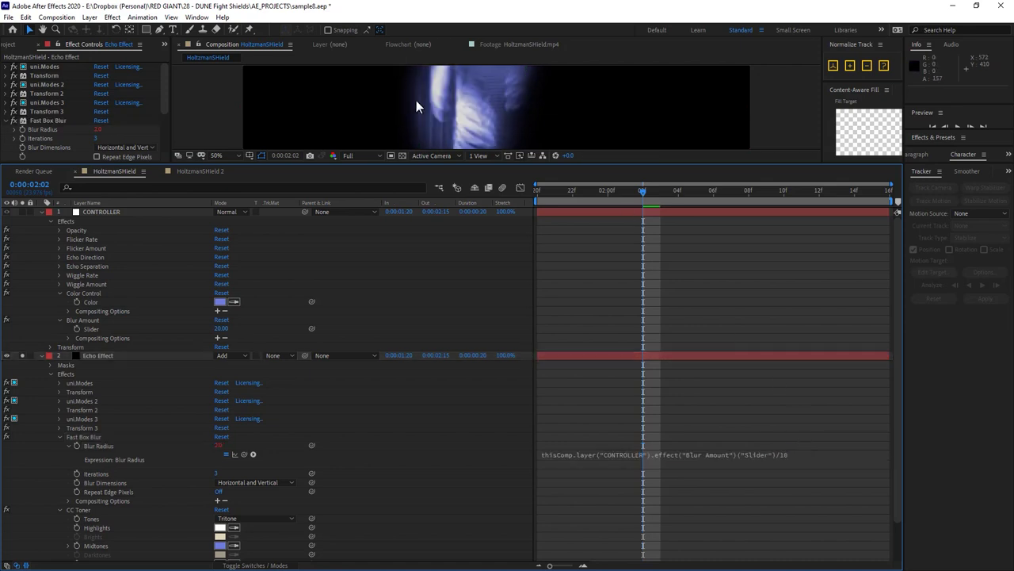
click(41, 212)
click(42, 221)
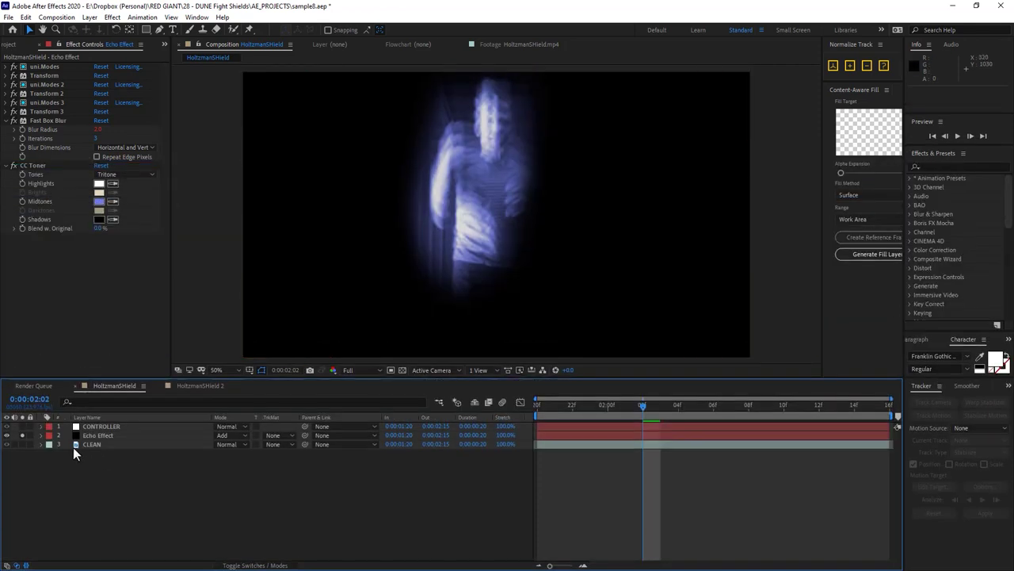
Unsolo Echo Effect and turn CONTROLLER's Echo Direction so echoes trail sideways.
click(22, 435)
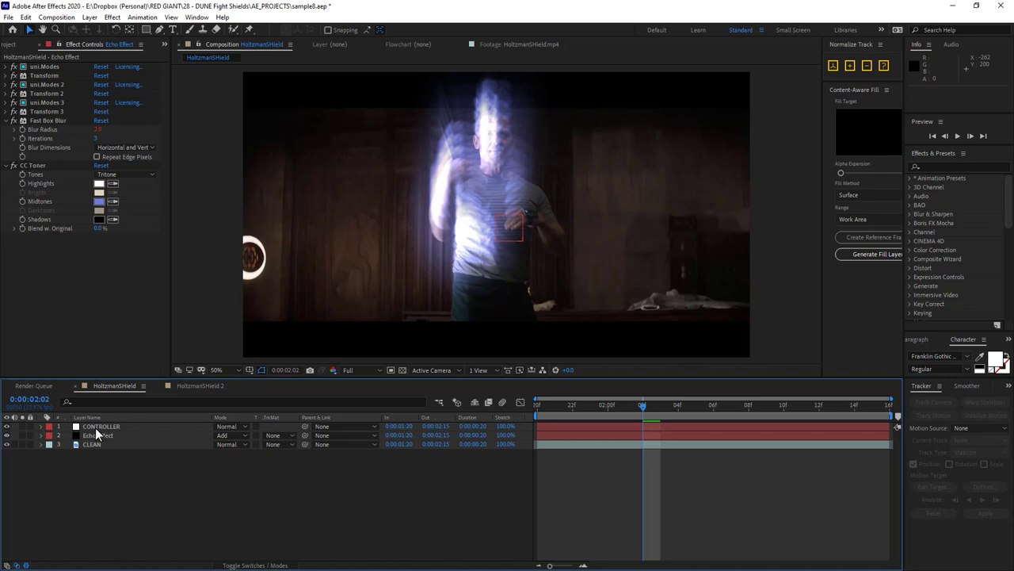
click(99, 426)
drag(109, 144, 167, 180)
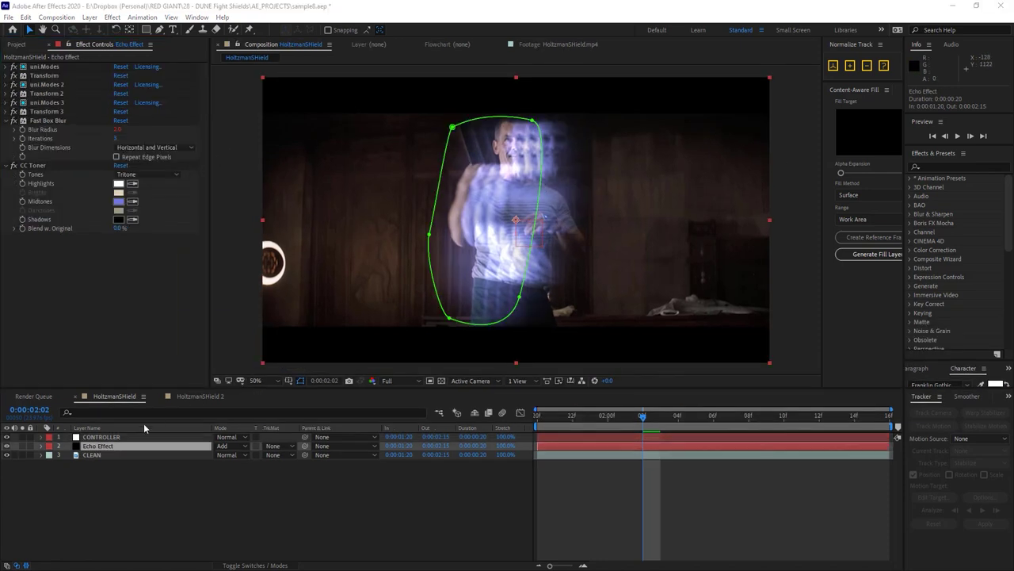
Swap the CLEAN layer's footage for the Timmy clip and shift the echo layer left.
click(16, 44)
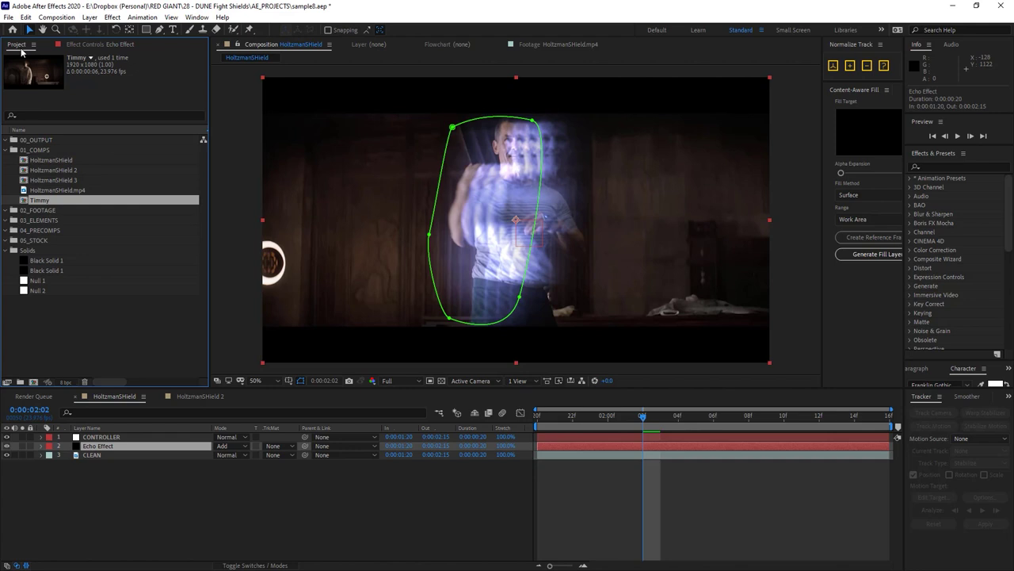
click(77, 457)
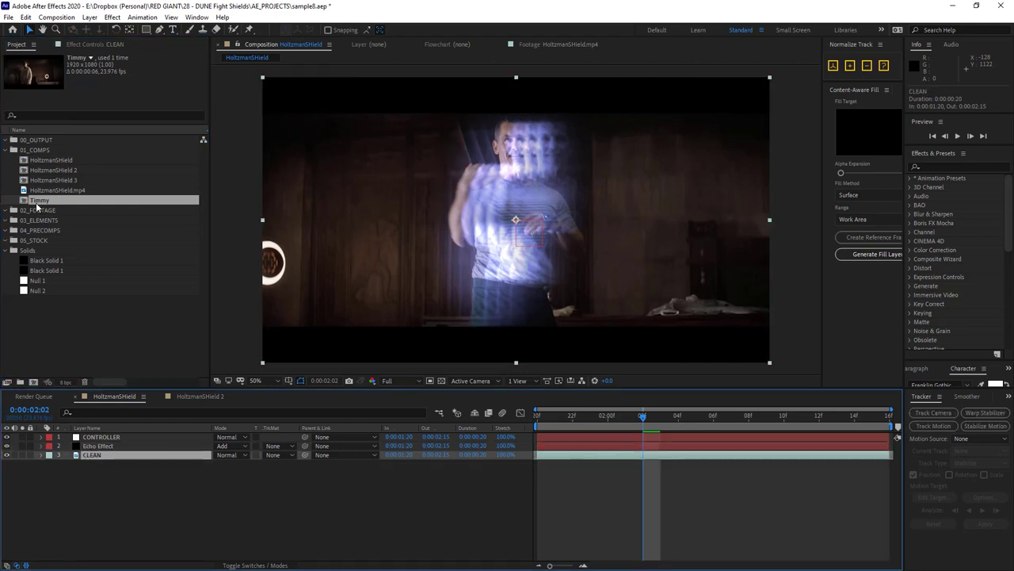
drag(80, 249, 94, 460)
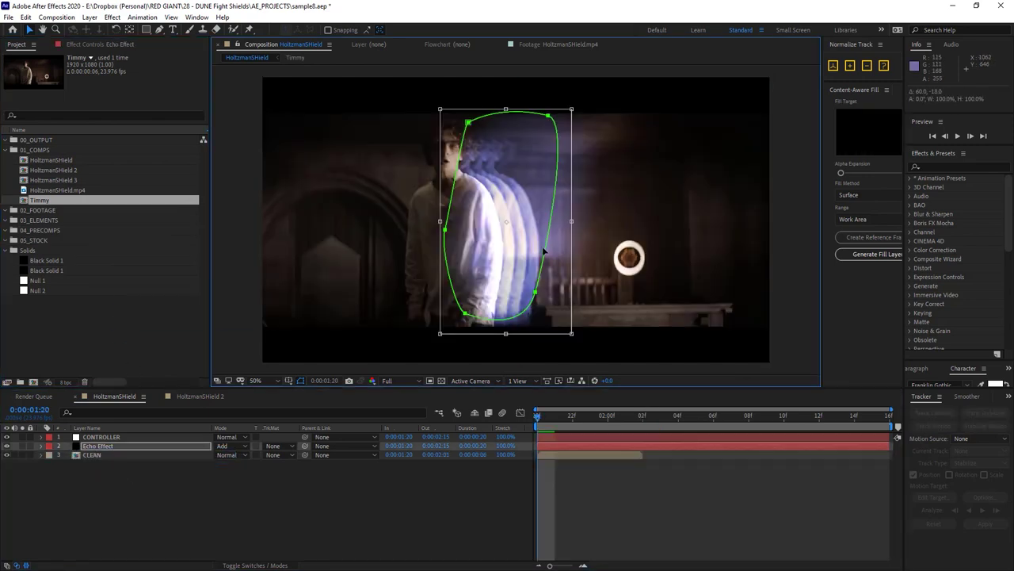
drag(544, 274, 491, 268)
click(495, 111)
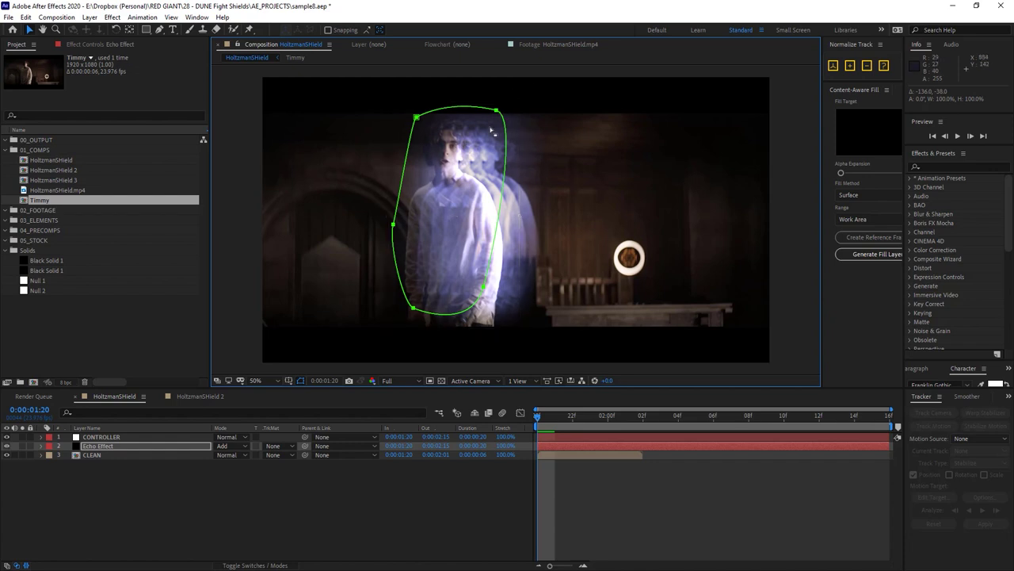
click(493, 216)
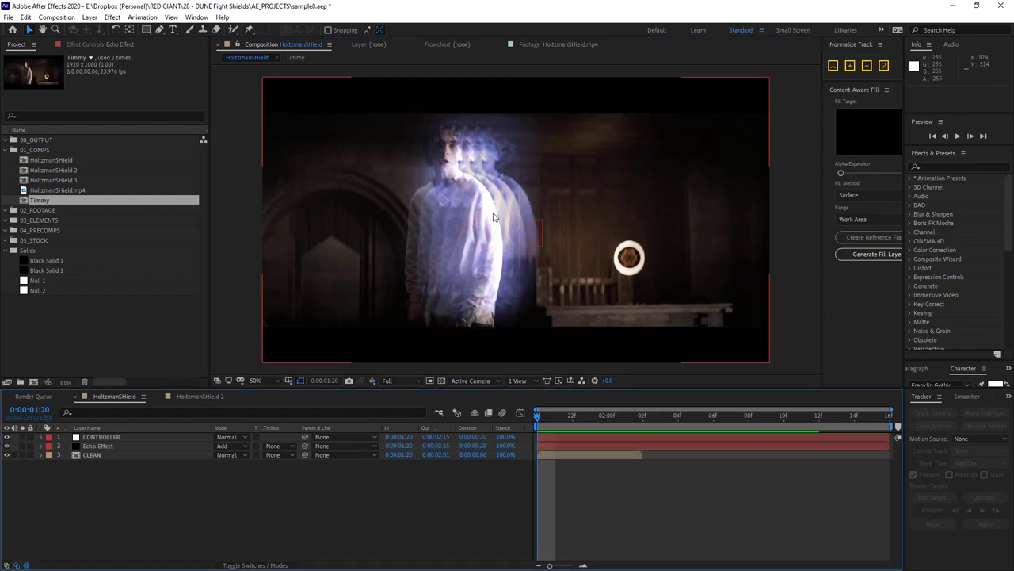
Undo the clip swap, return to frame 0:00:02:01, and select the Echo Effect layer.
key(ctrl+z)
key(ctrl+z)
key(ctrl+z)
key(ctrl+z)
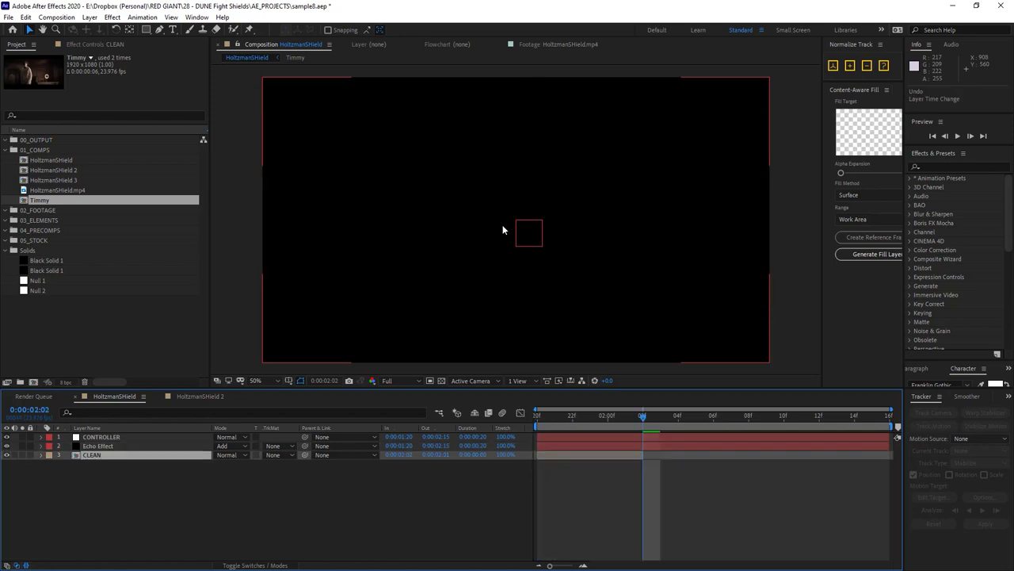
key(ctrl+z)
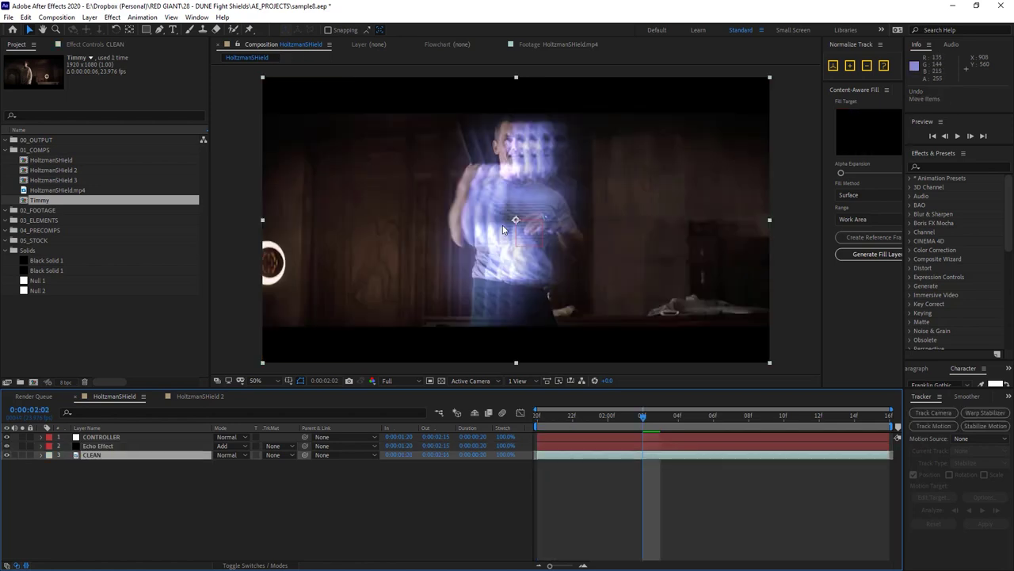
drag(601, 420, 626, 417)
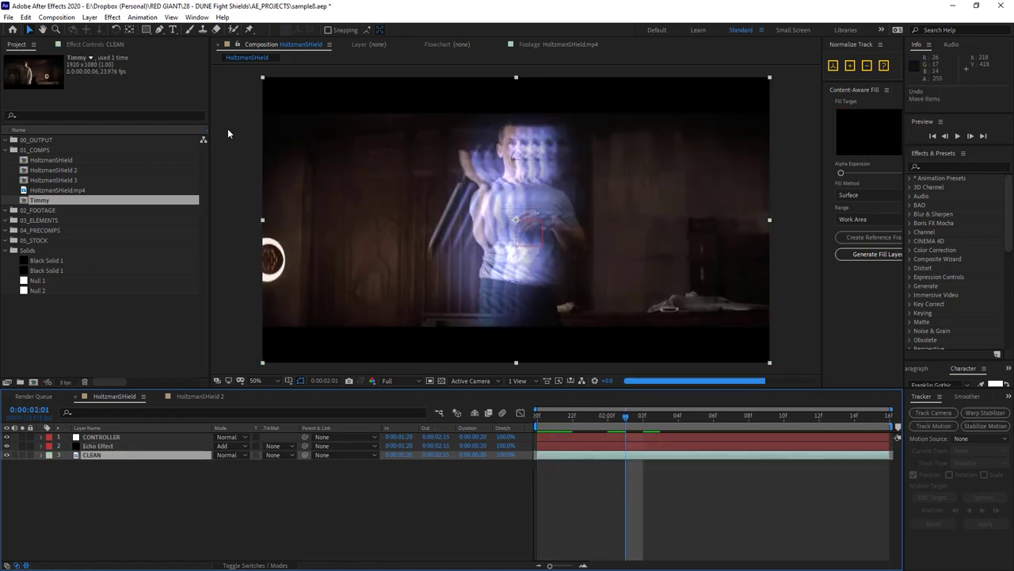
click(99, 445)
Select the CONTROLLER layer and open the Pseudo Effect Maker extension from the Window menu.
click(105, 437)
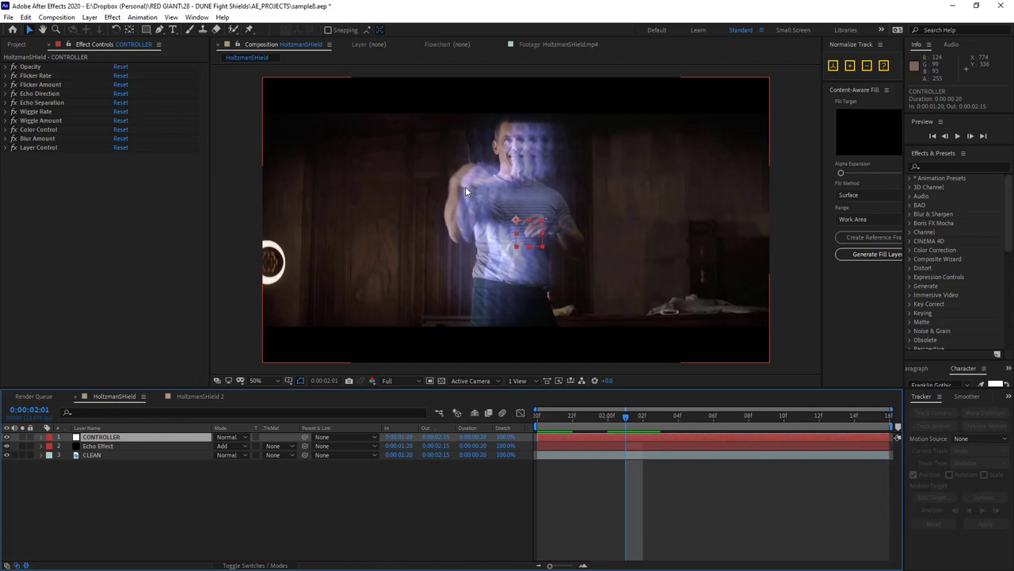
click(109, 447)
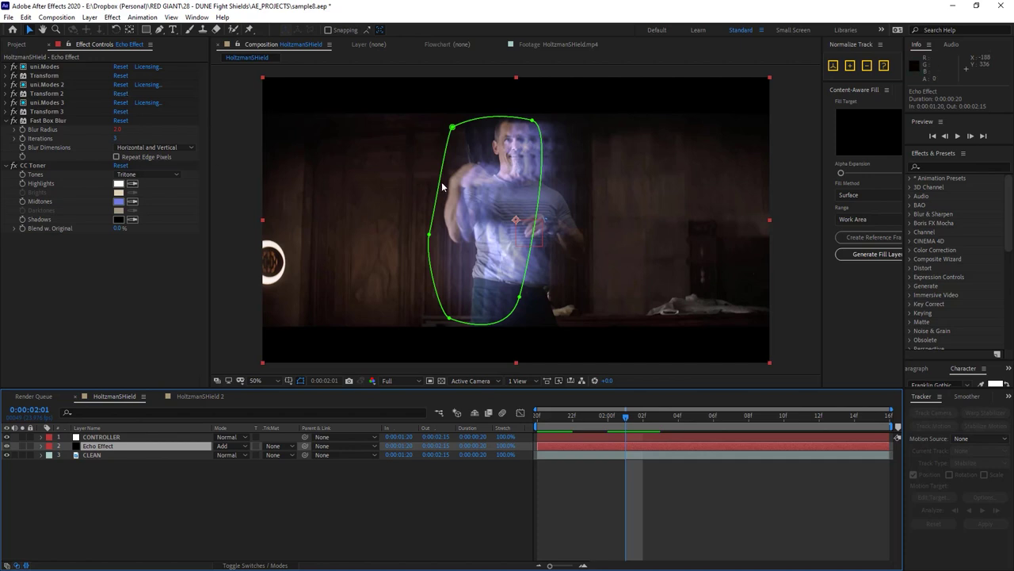
key(ctrl+Up)
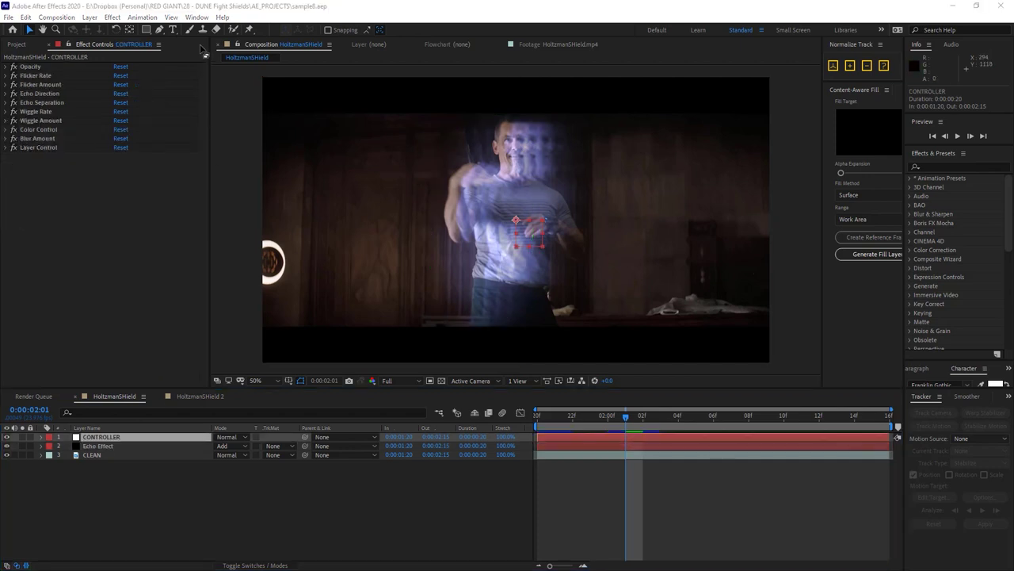
click(196, 17)
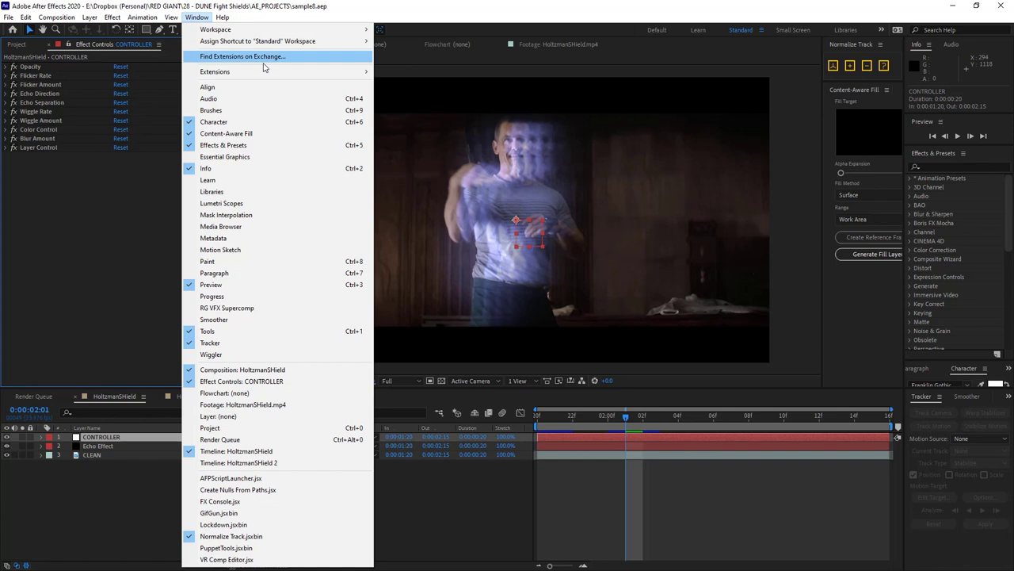
mouse_move(269, 71)
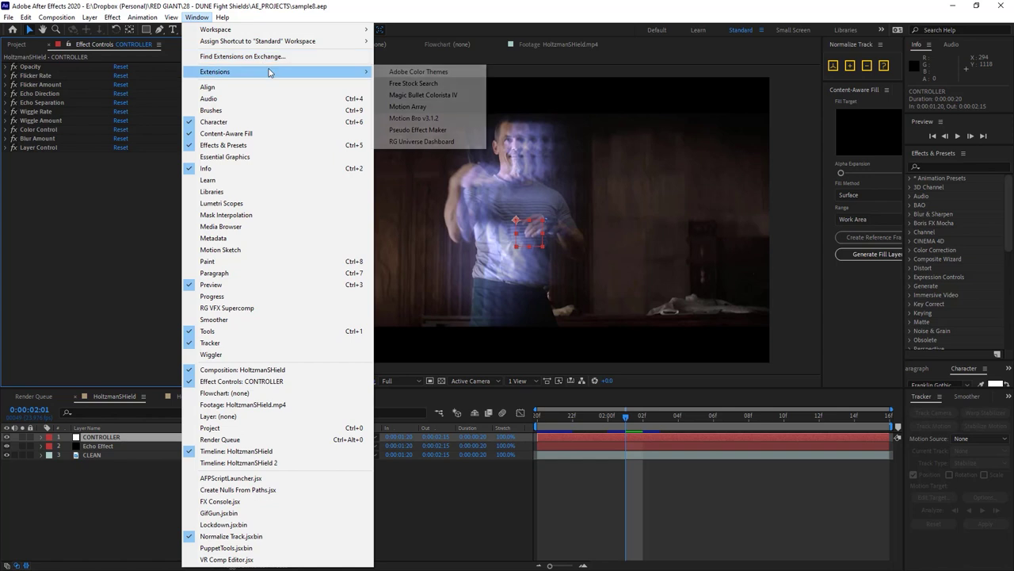
click(442, 132)
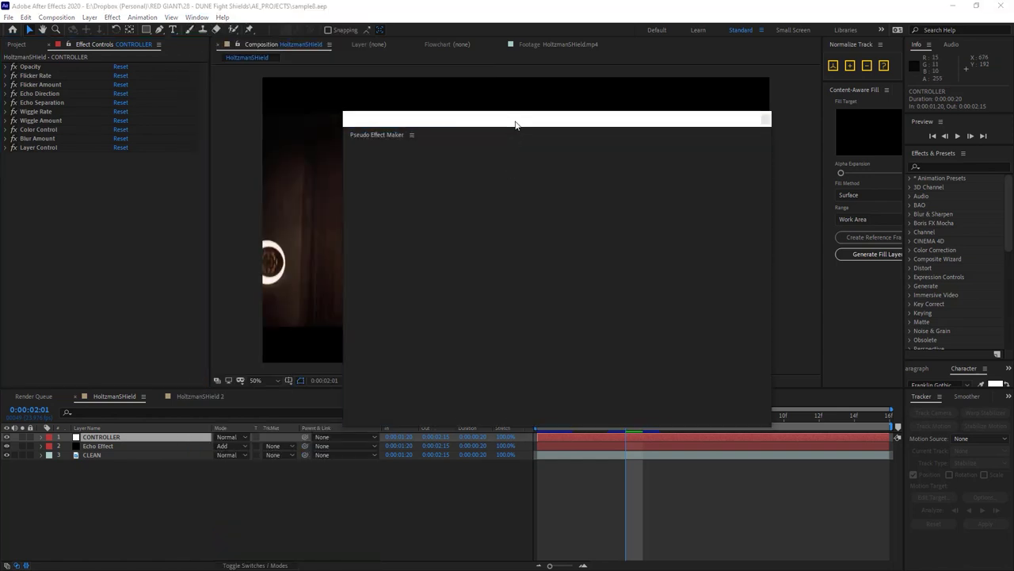
Move the Pseudo Effect Maker window lower and to the right, then scroll down.
drag(515, 124, 583, 182)
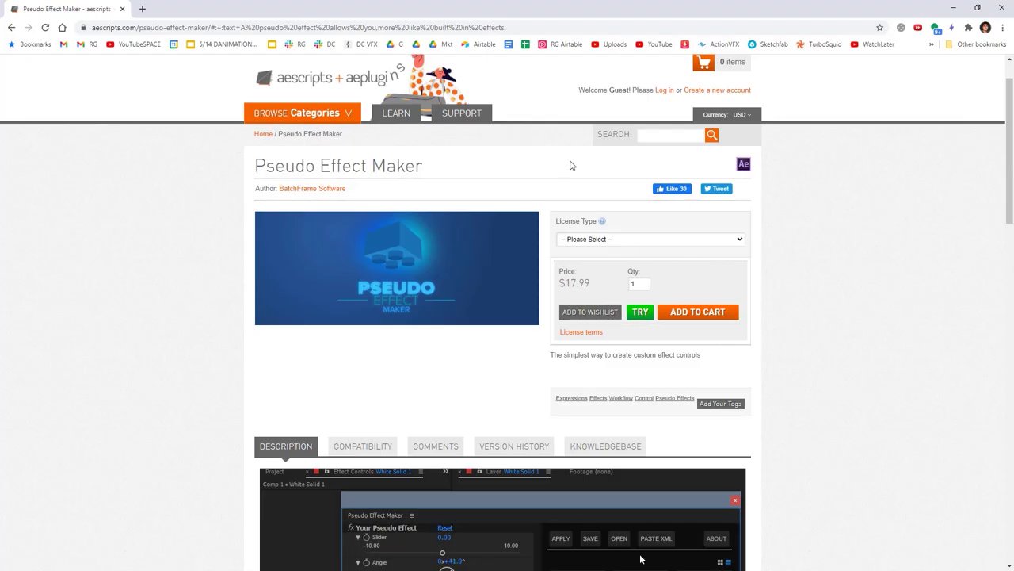
scroll(603, 271, down, 2)
scroll(602, 271, down, 5)
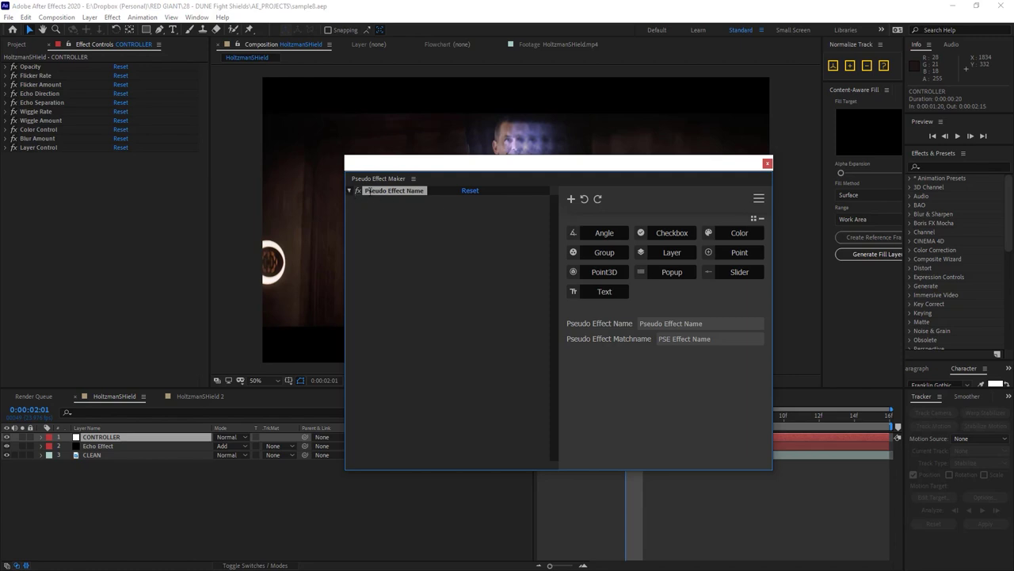
Rename the pseudo effect to 'HOLTZMAN CONTROLS'.
click(415, 190)
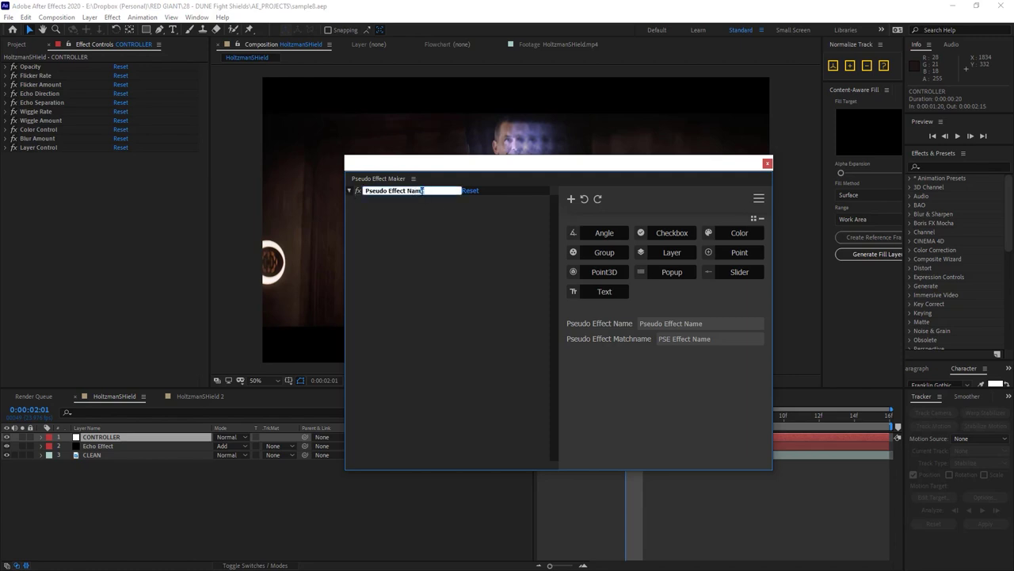
key(ctrl+a)
text(HOLT)
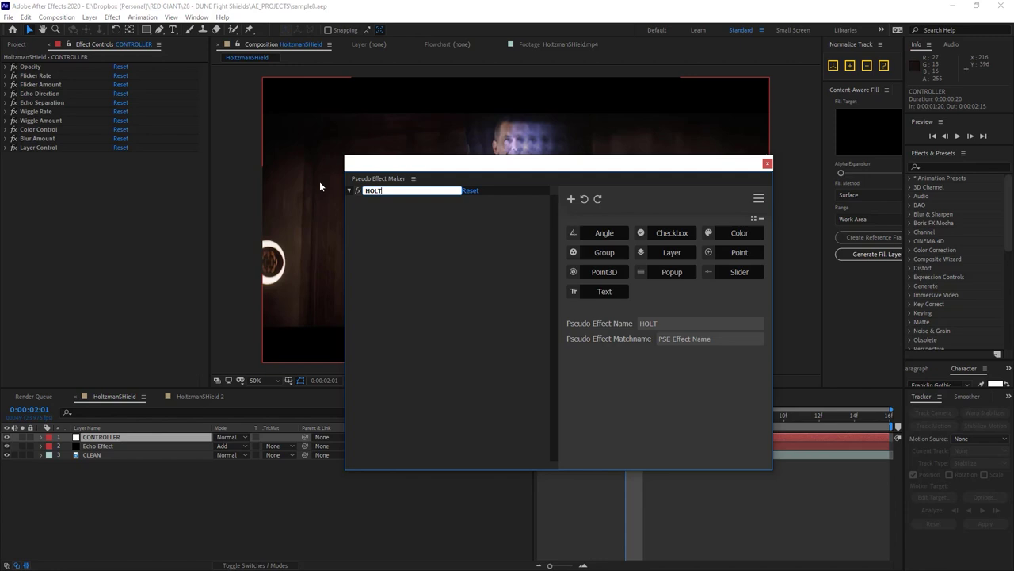
text(ZMAN CONTROLS)
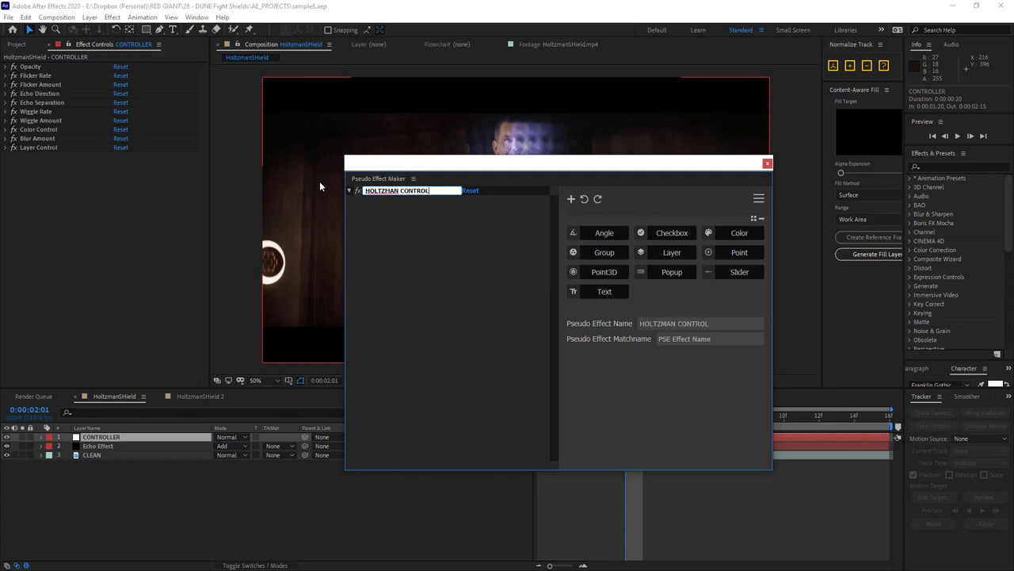
key(Return)
Add three sliders, an angle, three more sliders and a colour parameter.
click(730, 272)
click(727, 274)
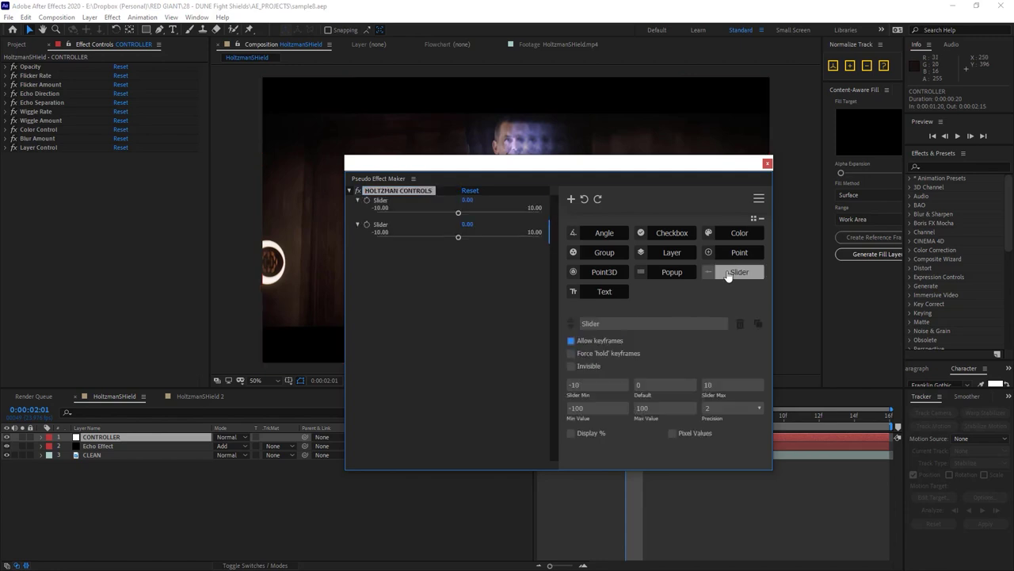
click(728, 274)
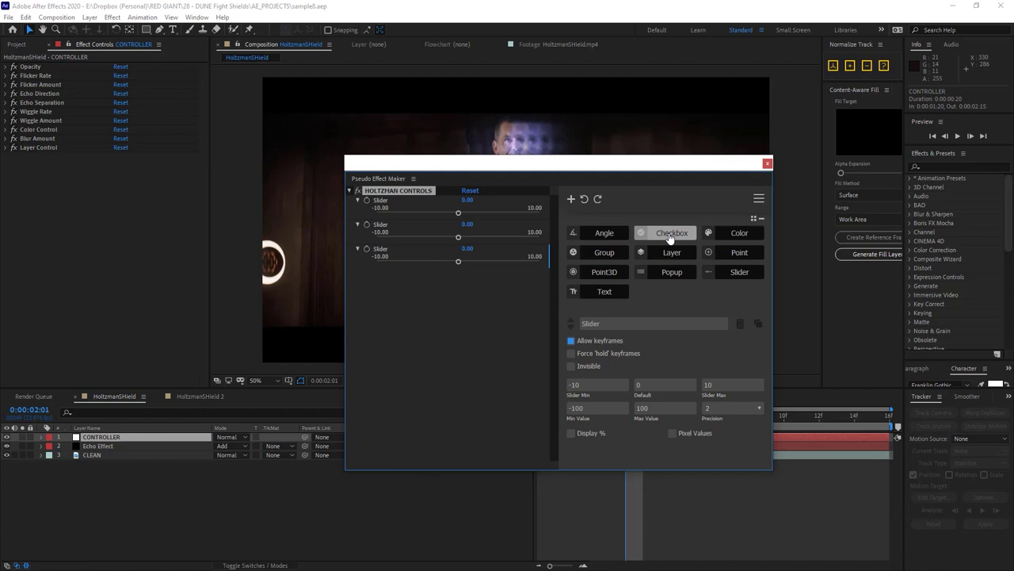
click(601, 235)
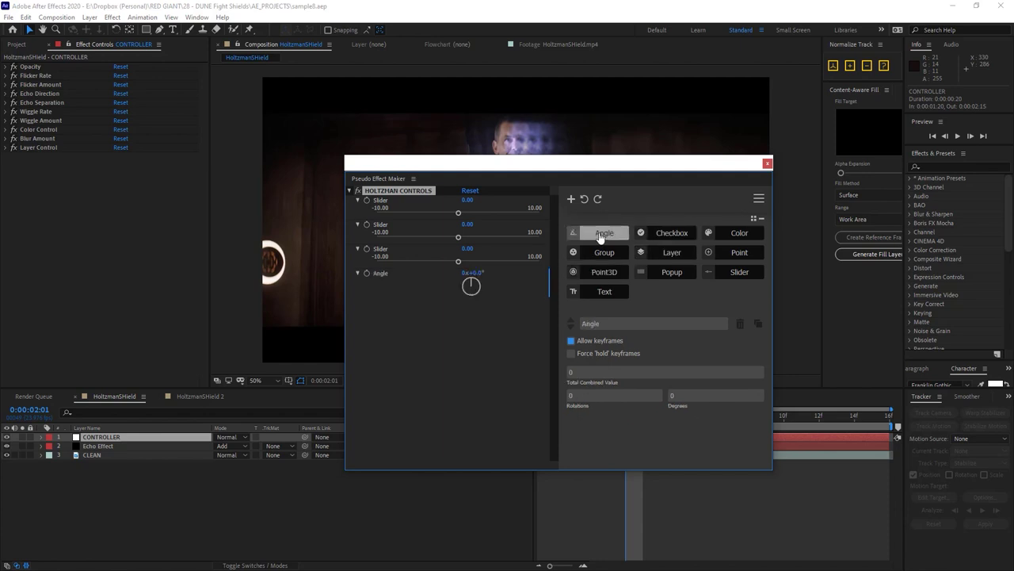
click(734, 271)
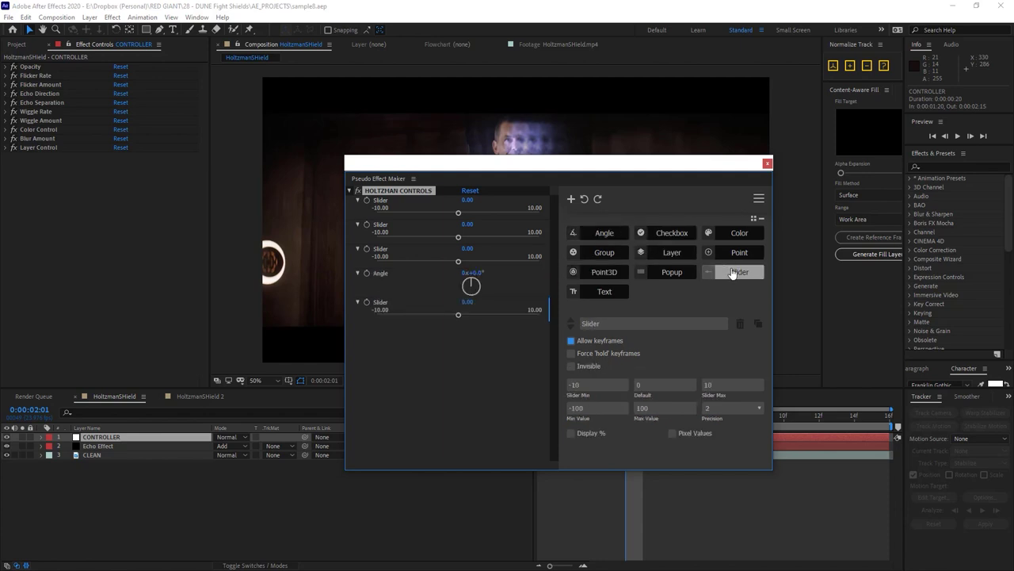
click(734, 271)
click(734, 272)
click(736, 237)
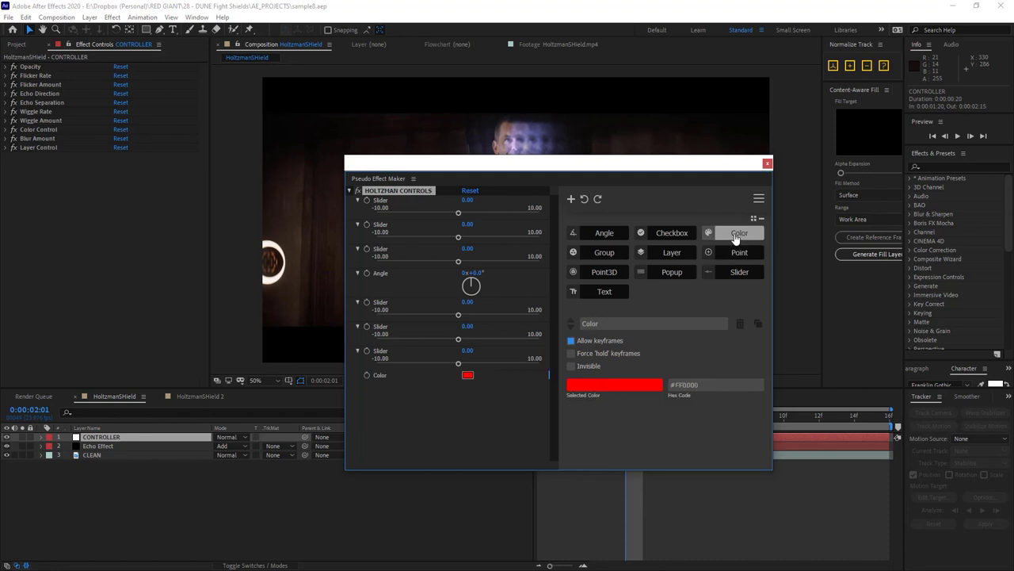
Rename the first slider to Opacity with range 0–100, precision 0 and default 100.
double_click(381, 199)
text(Opacity)
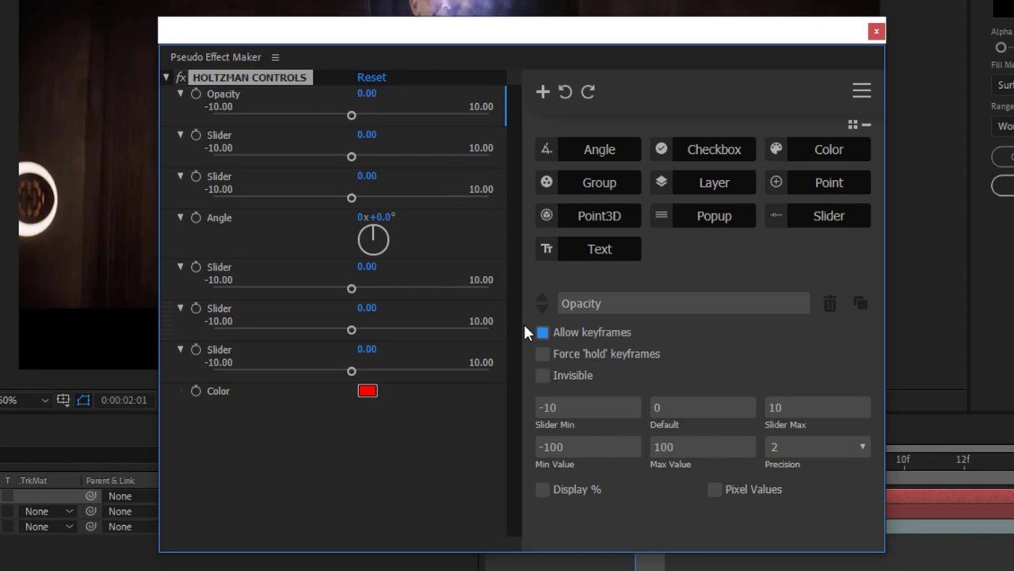
drag(588, 402, 541, 409)
text(0)
click(779, 406)
text(0)
key(Tab)
text(0)
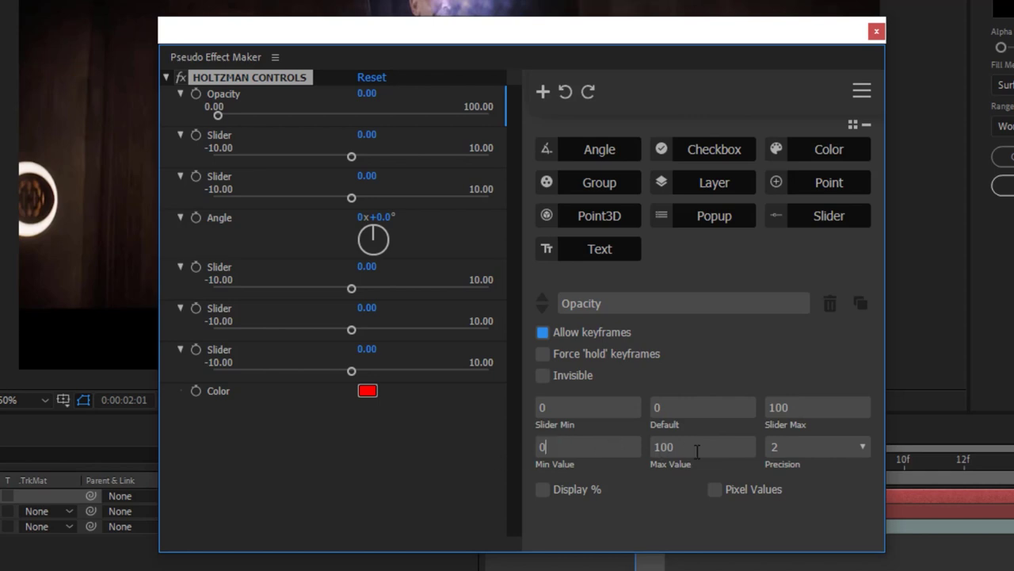
click(786, 443)
click(790, 463)
mouse_move(220, 115)
mouse_down()
mouse_move(500, 115)
mouse_move(173, 140)
mouse_move(599, 122)
mouse_move(208, 114)
mouse_up()
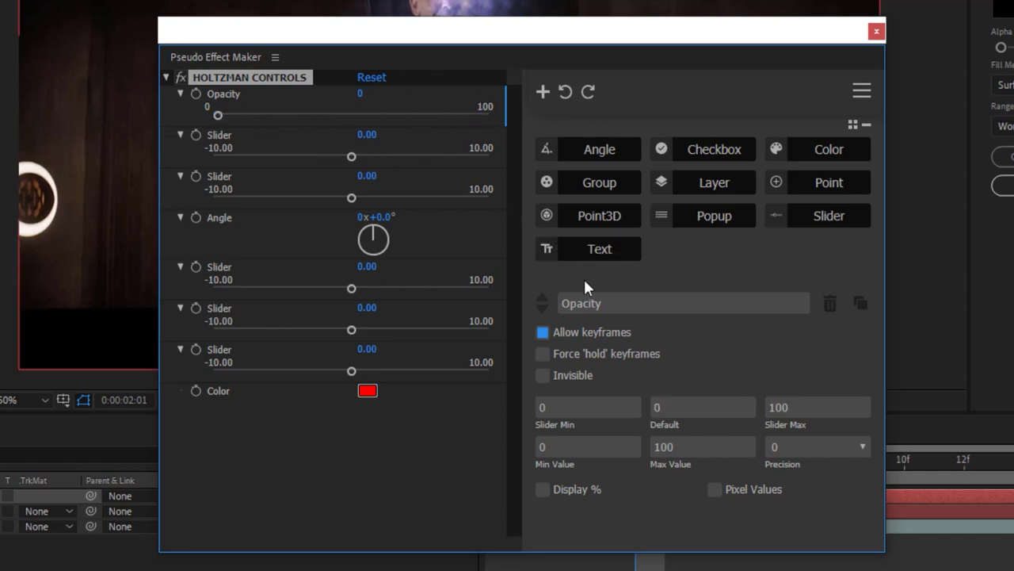
Rename the next slider to Flicker Rate with minimum 0 and default 20; set Opacity to 100.
click(238, 141)
text(Flicker Rate)
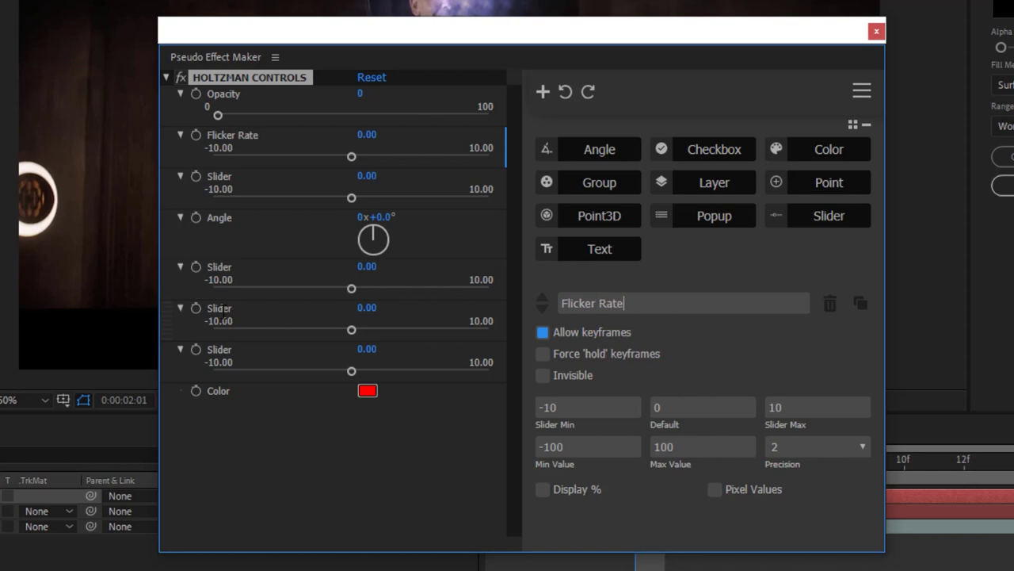
click(617, 409)
text(0)
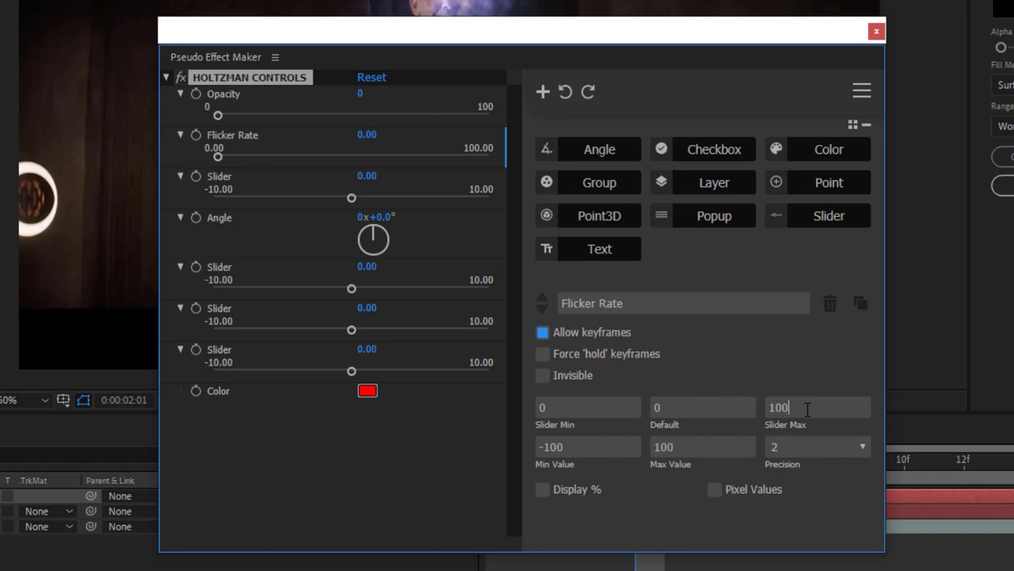
key(Tab)
text(0)
key(Tab)
click(363, 95)
text(100)
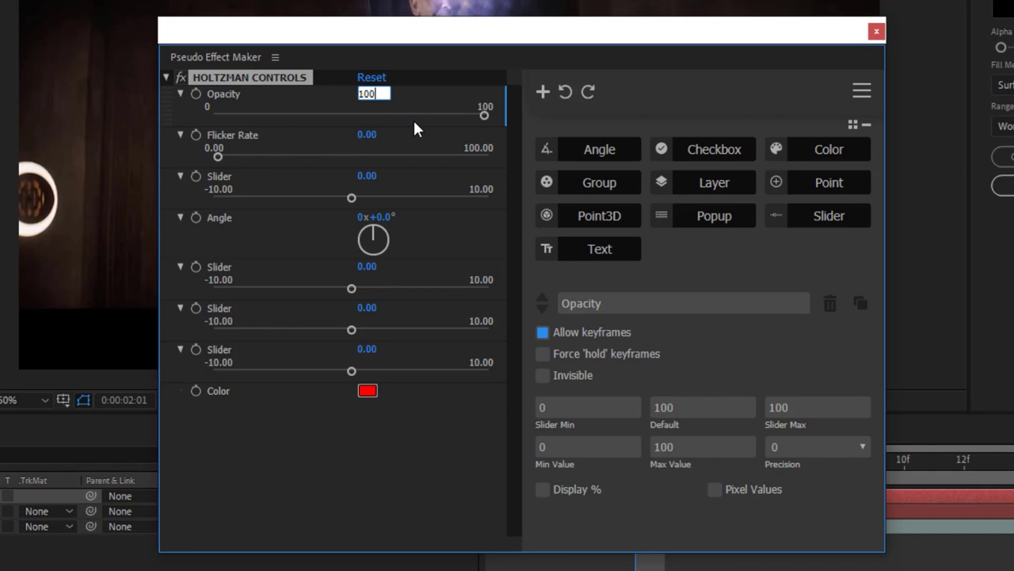
key(Tab)
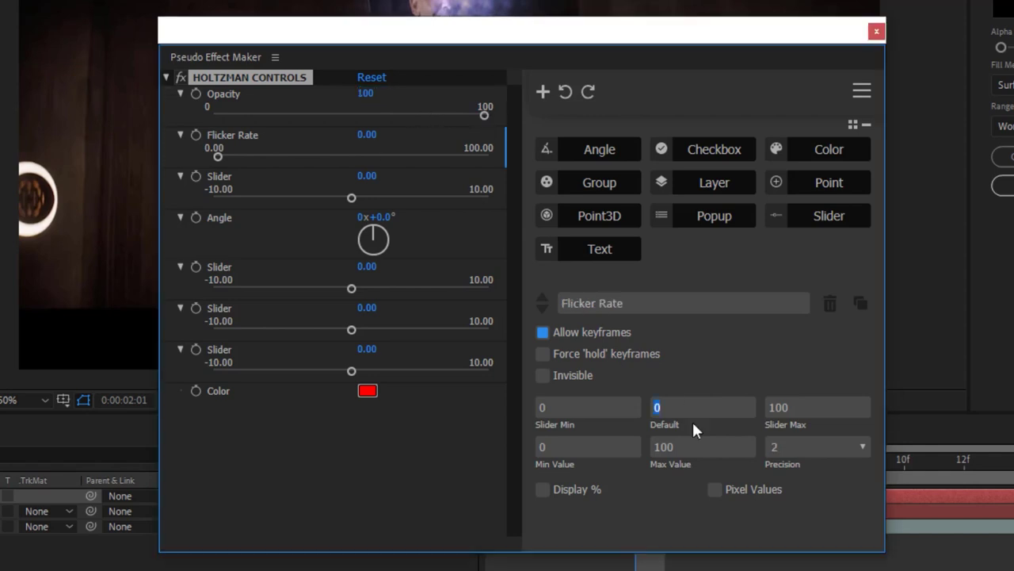
text(20)
click(219, 176)
Name the remaining parameters Flicker Amount, Echo Direction, Echo Separation, Wiggle Rate, Wiggle Amount and add Blur Amount.
click(684, 303)
text(Flicker Amount)
click(244, 246)
click(683, 303)
text(Echo Direction)
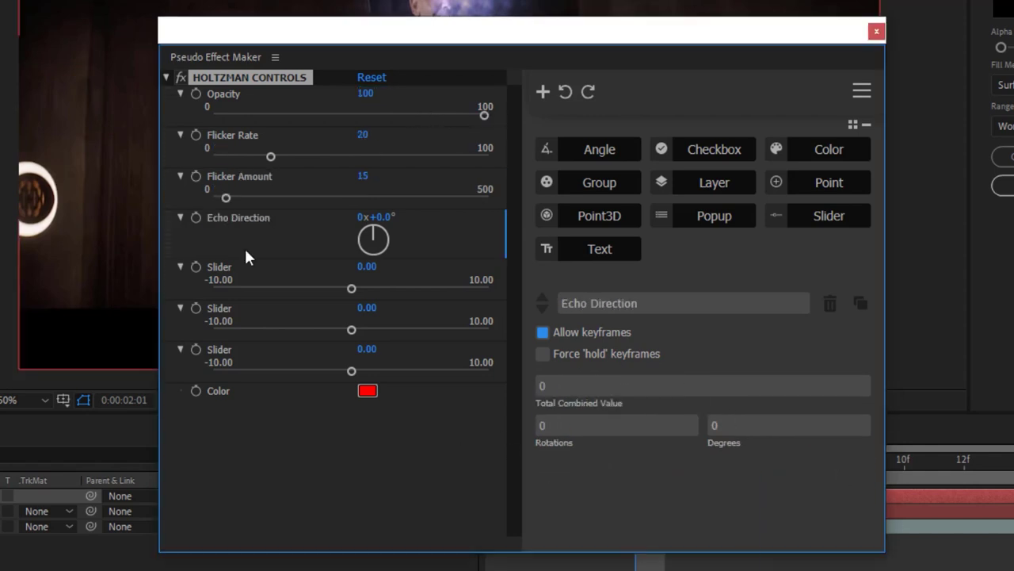
click(219, 266)
text(Echo Separation)
click(233, 307)
text(Wiggle Rate)
click(240, 348)
text(Wiggle Amount)
click(829, 216)
text(Blur Amount)
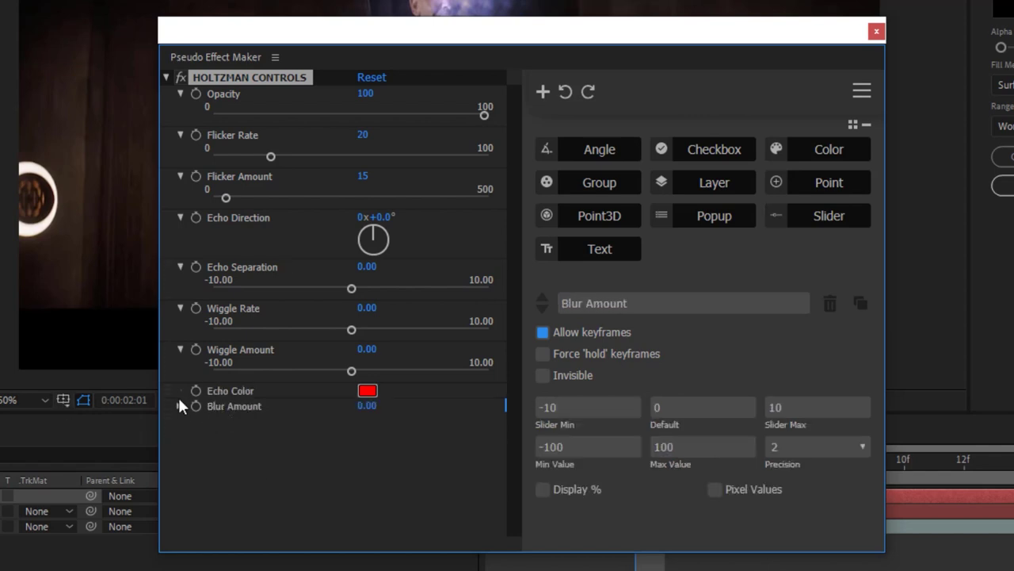
Make Echo Color blue and move Echo Color, Echo Direction, Echo Separation and Blur Amount up the list.
click(367, 390)
click(391, 167)
key(Return)
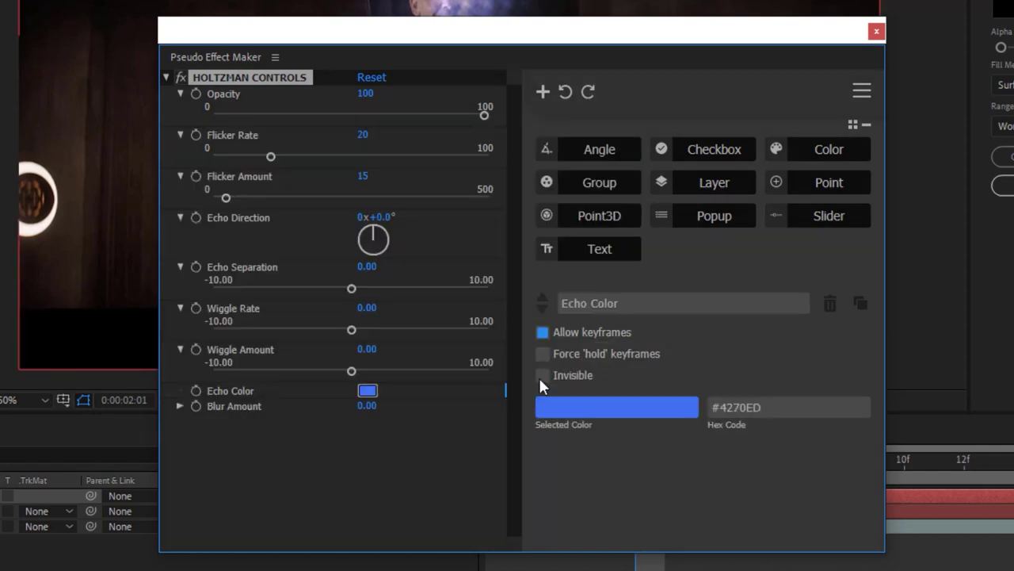
drag(195, 390, 195, 135)
drag(195, 217, 176, 240)
drag(195, 286, 195, 195)
drag(195, 405, 195, 240)
Add an 'Advanced' group holding Wiggle Rate, Wiggle Amount, Blur Amount and Flicker Rate.
click(599, 182)
text(Advanced)
mouse_move(196, 336)
mouse_down()
mouse_move(212, 382)
mouse_move(195, 349)
mouse_up()
drag(240, 413, 230, 376)
drag(232, 256, 210, 273)
Give Wiggle Rate precision 0, default 8, maximum 30, and Wiggle Amount default 15, minimum 0.
click(817, 446)
click(773, 465)
click(656, 407)
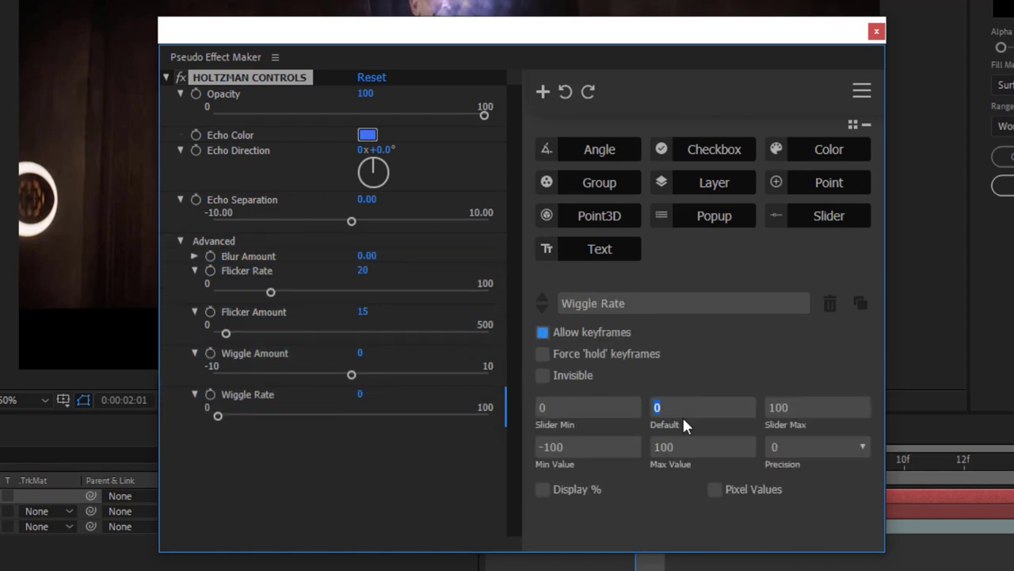
text(8)
click(816, 407)
text(30)
click(255, 353)
click(703, 406)
text(15)
click(588, 446)
text(0)
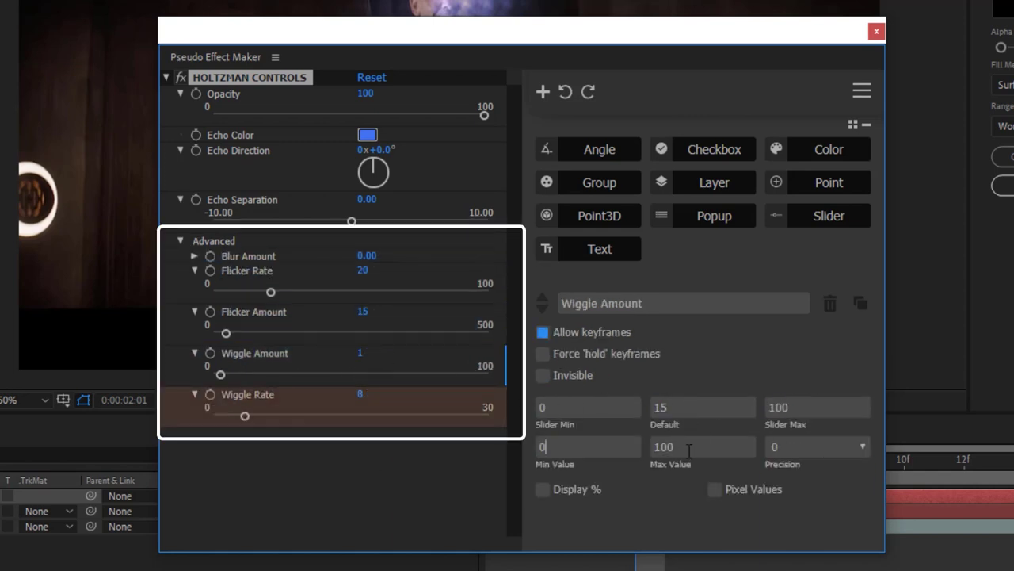
Set maximums of 100 for Flicker Amount, 60 for Flicker Rate, and Blur Amount range 0–100.
click(253, 311)
click(816, 407)
text(100)
click(246, 270)
text(60)
click(248, 255)
click(816, 407)
text(100)
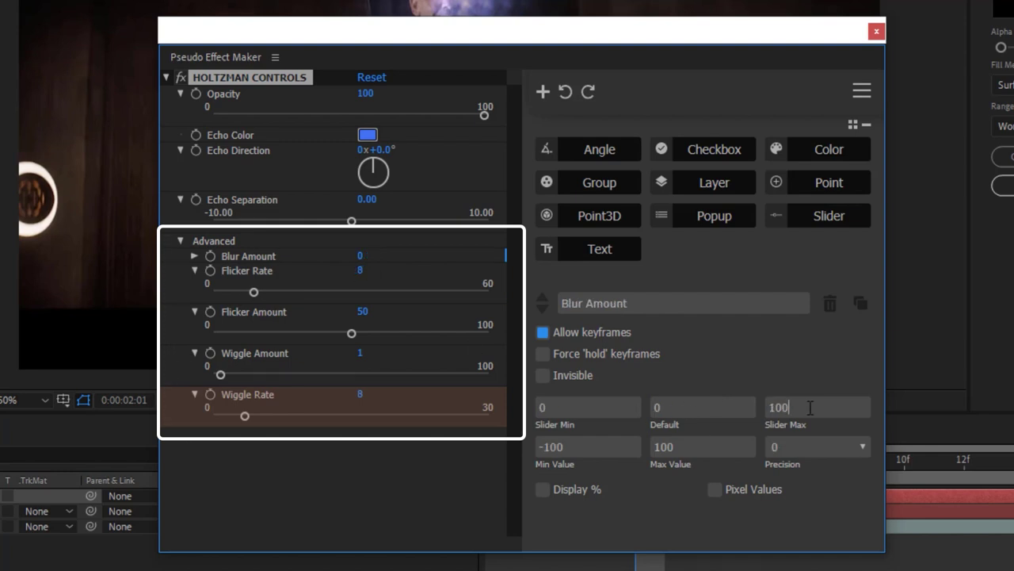
click(588, 446)
text(0)
Collapse all parameters and the Advanced group, and move the Pseudo Effect Maker window down.
click(195, 352)
click(195, 394)
click(180, 240)
click(181, 150)
click(180, 199)
click(180, 93)
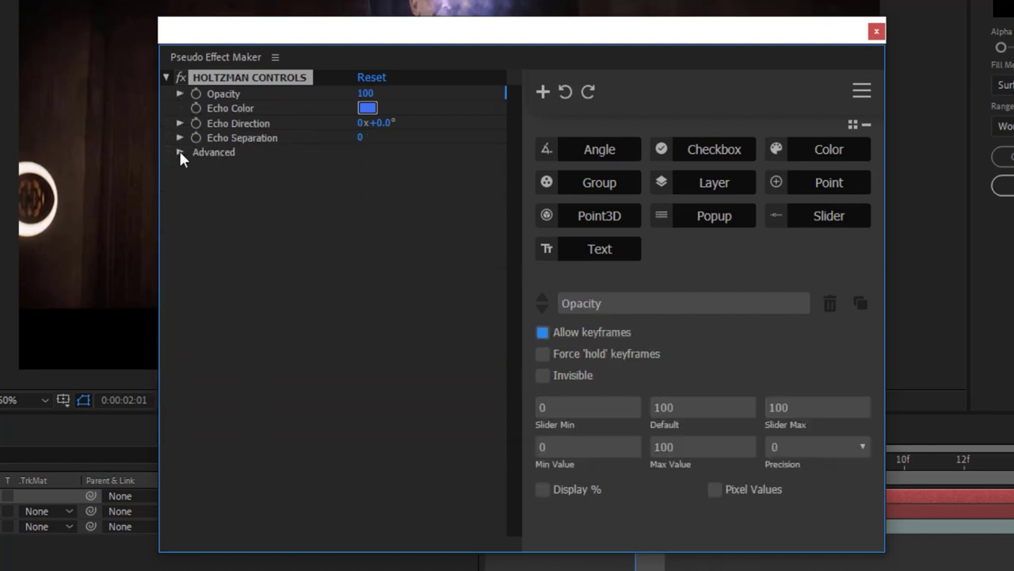
drag(330, 27, 367, 72)
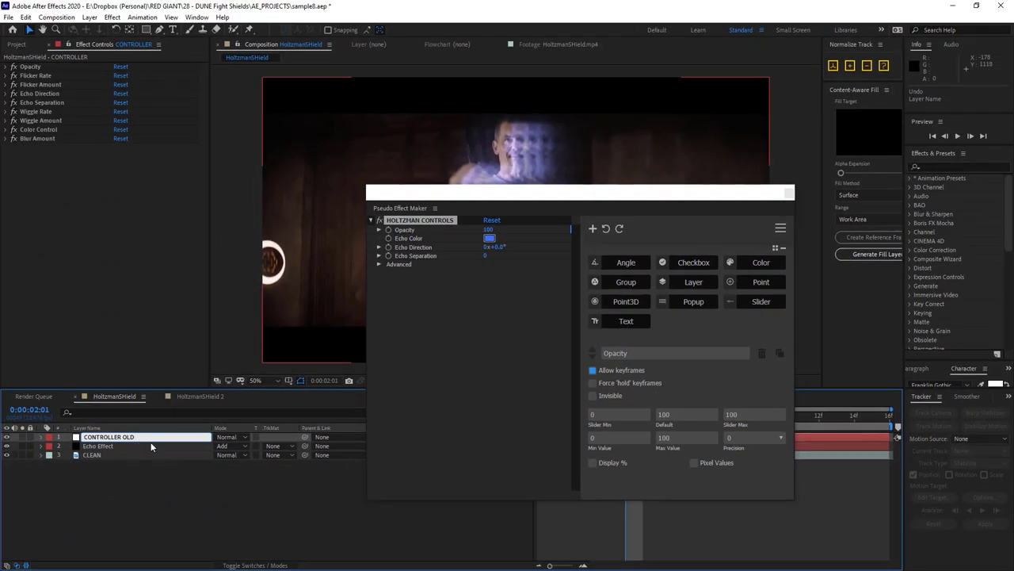
Confirm the CONTROLLER OLD layer name and add a new Null Object layer.
click(136, 437)
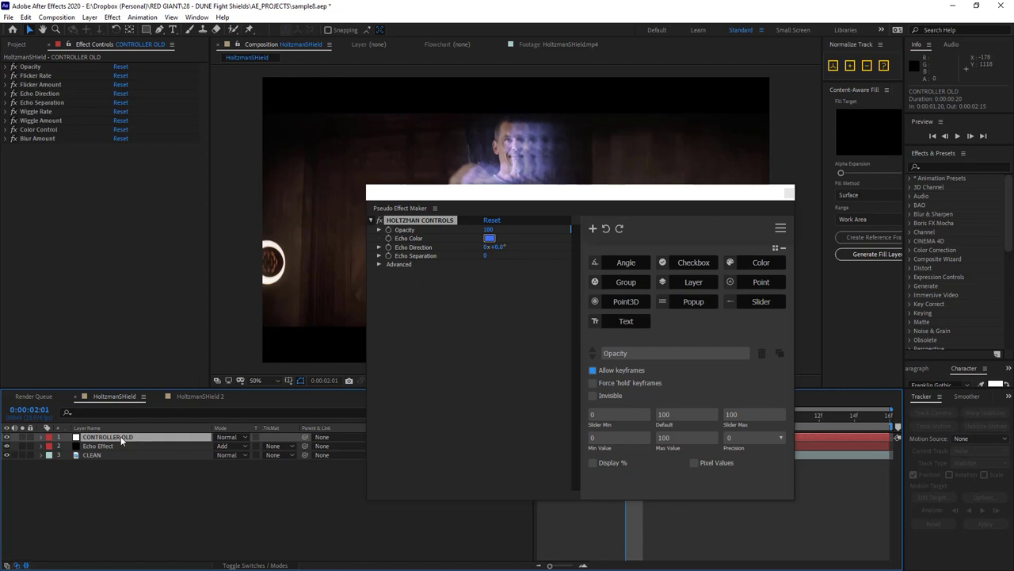
click(89, 18)
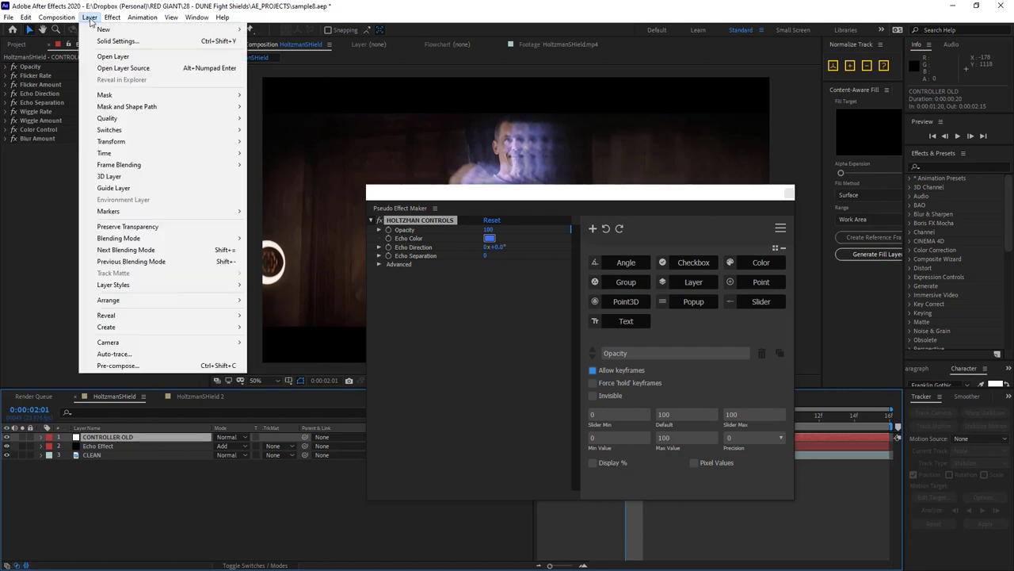
mouse_move(110, 30)
click(317, 76)
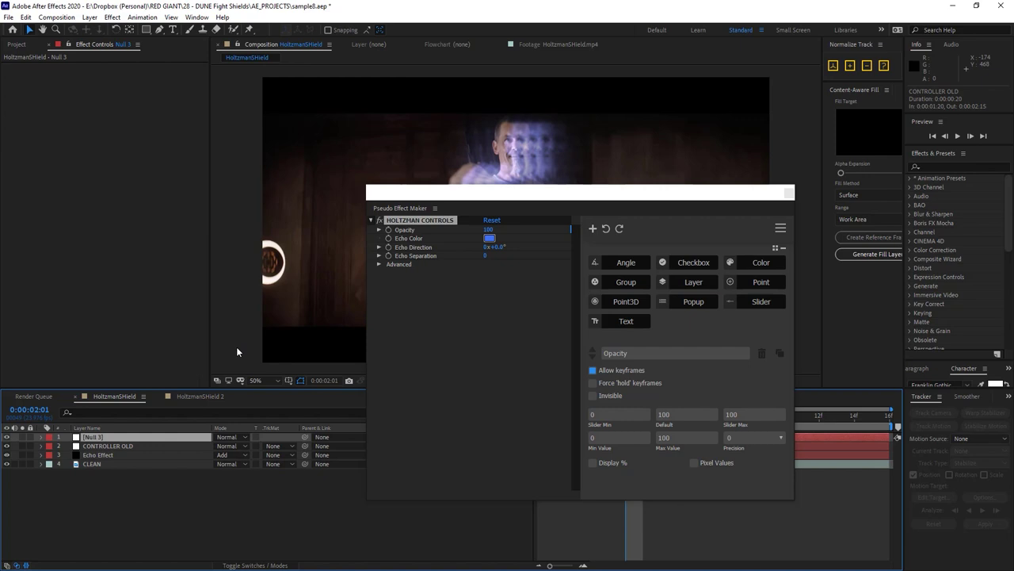
Rename the new null layer to CONTROLLER.
click(109, 438)
key(Return)
text(CO)
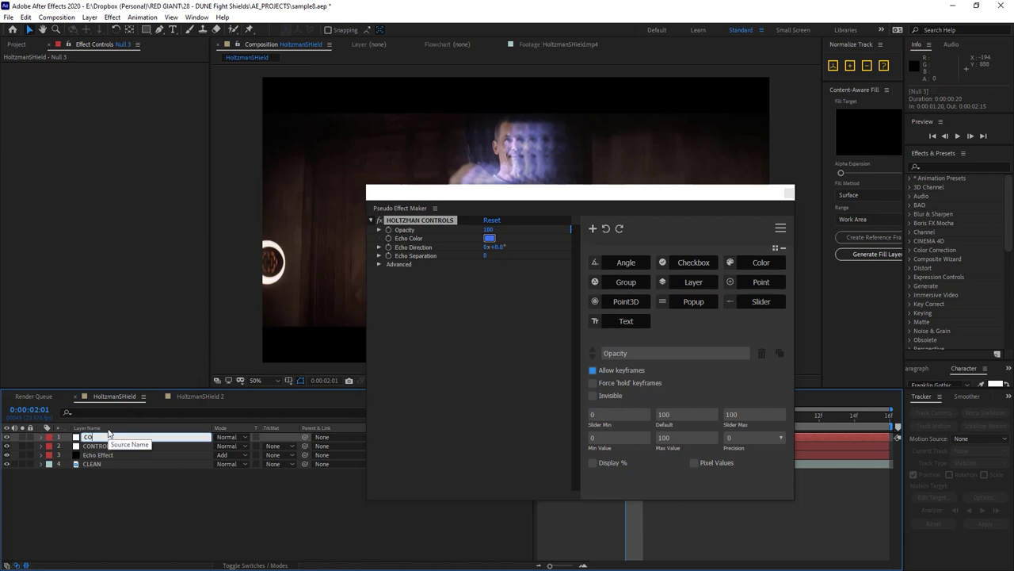
text(NTROLLER)
key(Return)
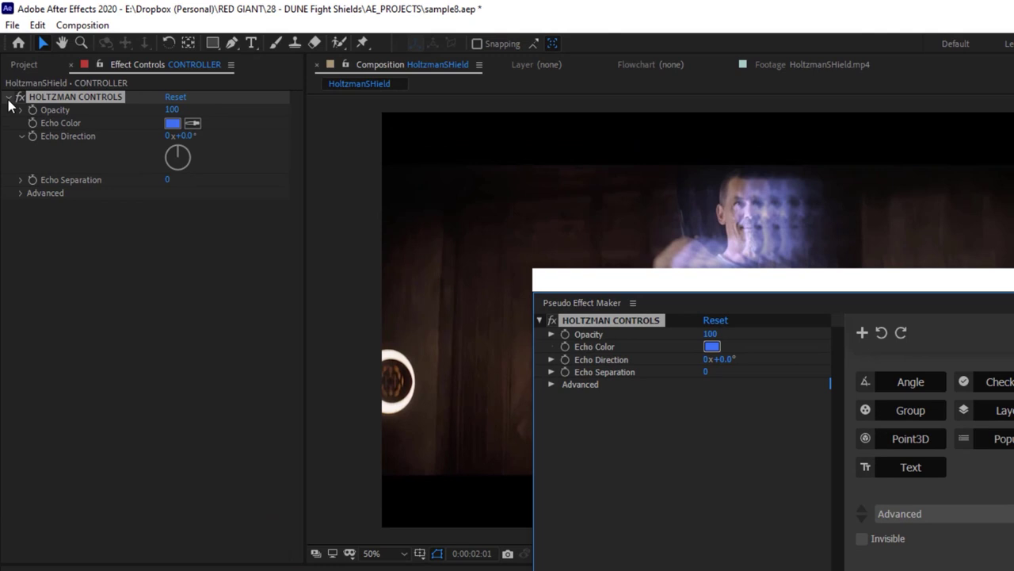
Inspect HOLTZMAN CONTROLS and its Advanced group, then show CONTROLLER OLD's effects for comparison.
click(14, 67)
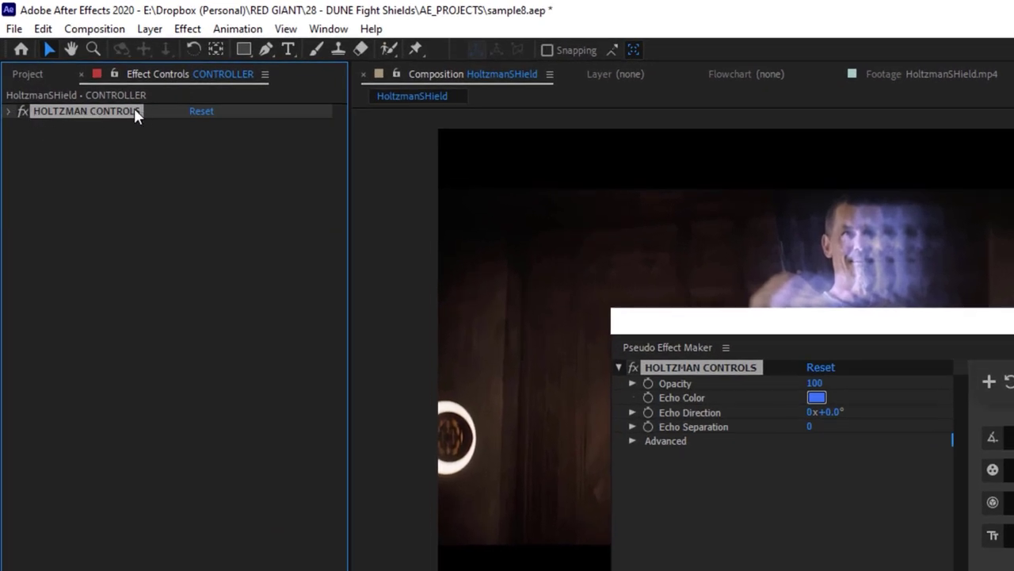
click(8, 111)
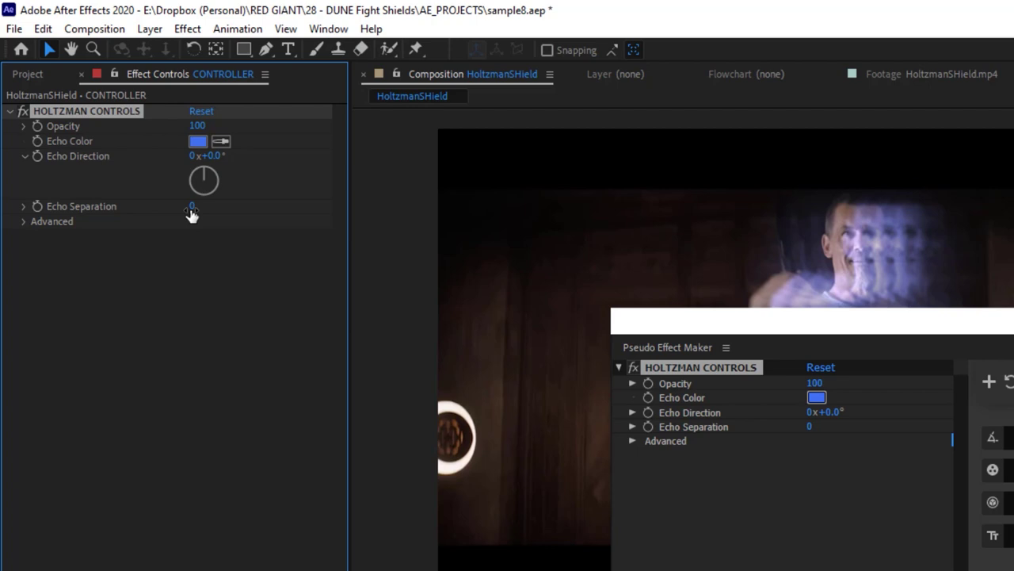
click(24, 221)
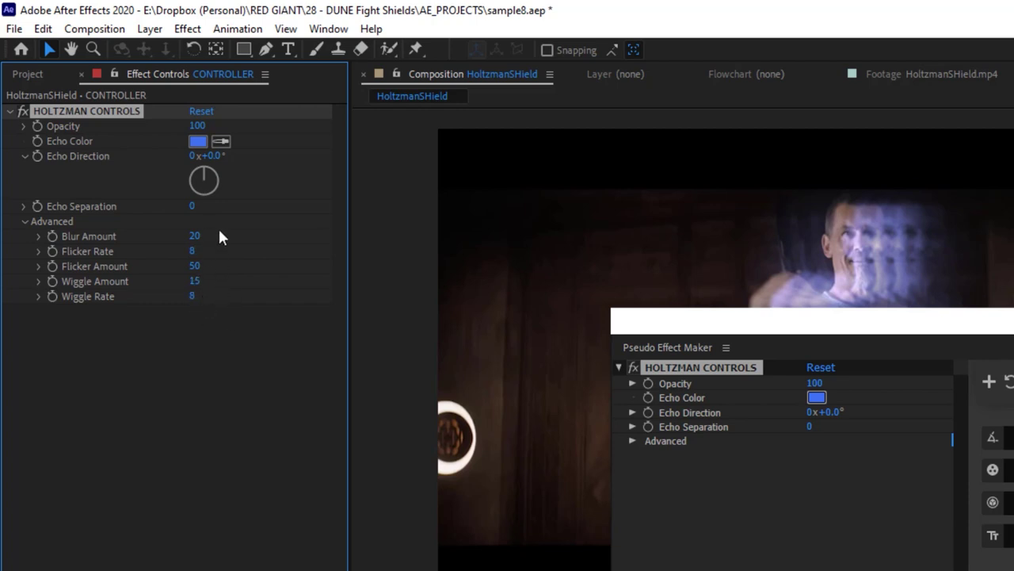
click(26, 222)
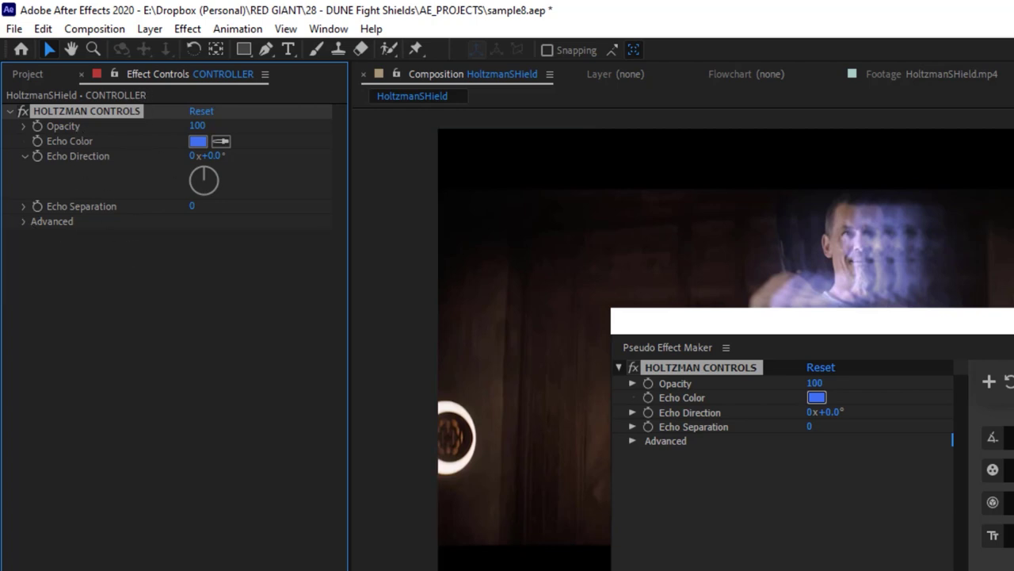
key(ctrl+Down)
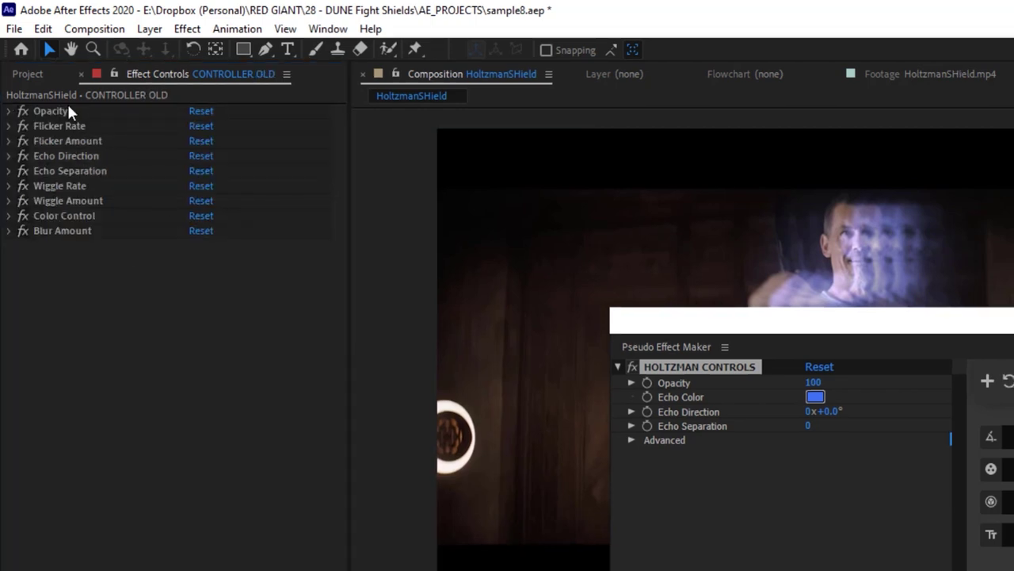
Relink the Opacity expression's three lines to HOLTZMAN CONTROLS Opacity, Flicker Rate and Flicker Amount.
key(ctrl+Up)
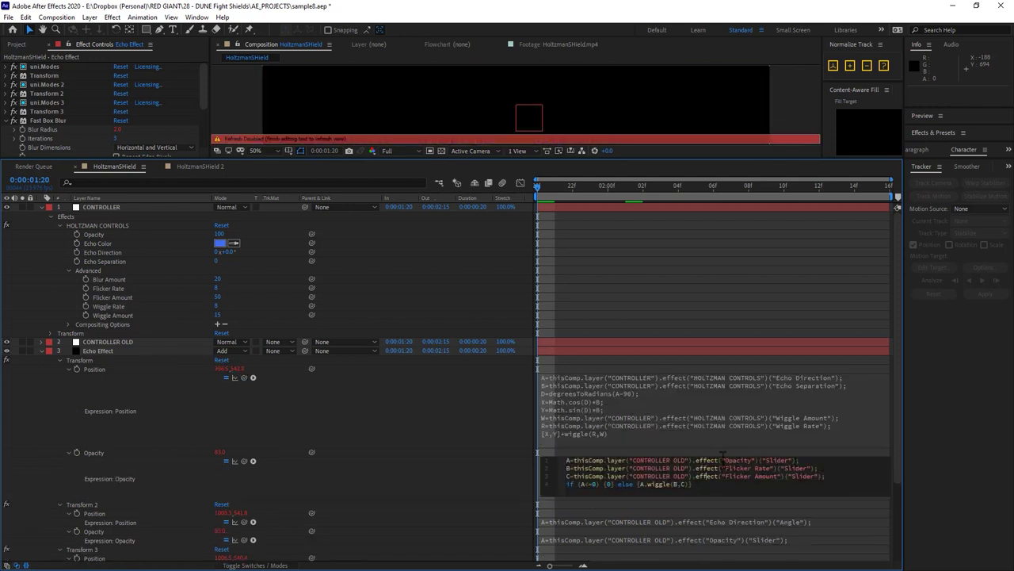
key(ctrl+shift+Left)
key(ctrl+shift+Left)
key(ctrl+shift+Left)
key(ctrl+shift+Left)
key(ctrl+shift+Left)
key(ctrl+shift+Left)
drag(244, 461, 94, 235)
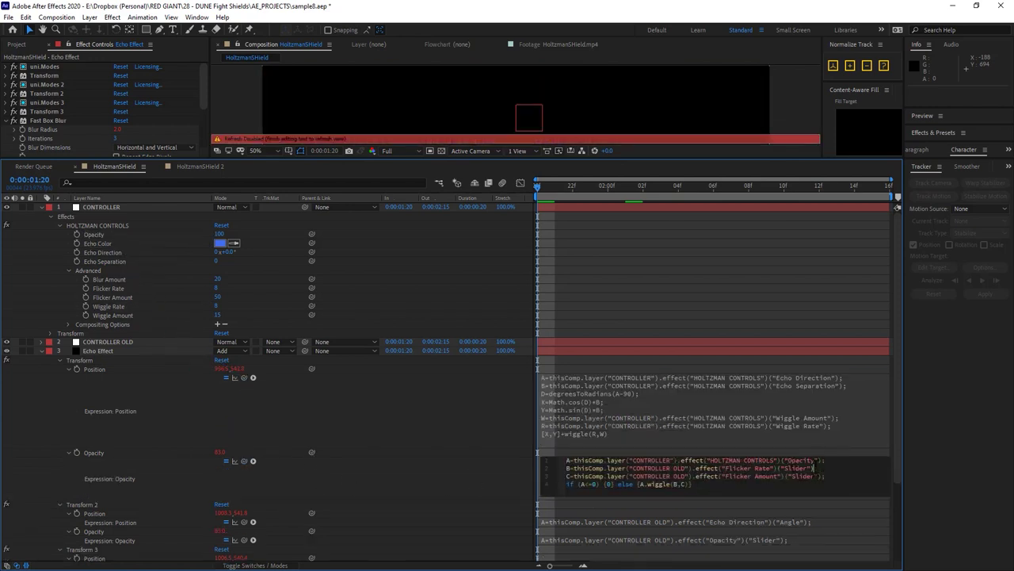
key(Down)
key(ctrl+shift+Left)
key(ctrl+shift+Left)
key(ctrl+shift+Left)
key(ctrl+shift+Left)
key(ctrl+shift+Left)
key(ctrl+shift+Left)
drag(244, 460, 108, 289)
key(Down)
key(ctrl+shift+Left)
key(ctrl+shift+Left)
key(ctrl+shift+Left)
key(ctrl+shift+Left)
key(ctrl+shift+Left)
key(ctrl+shift+Left)
drag(244, 460, 112, 297)
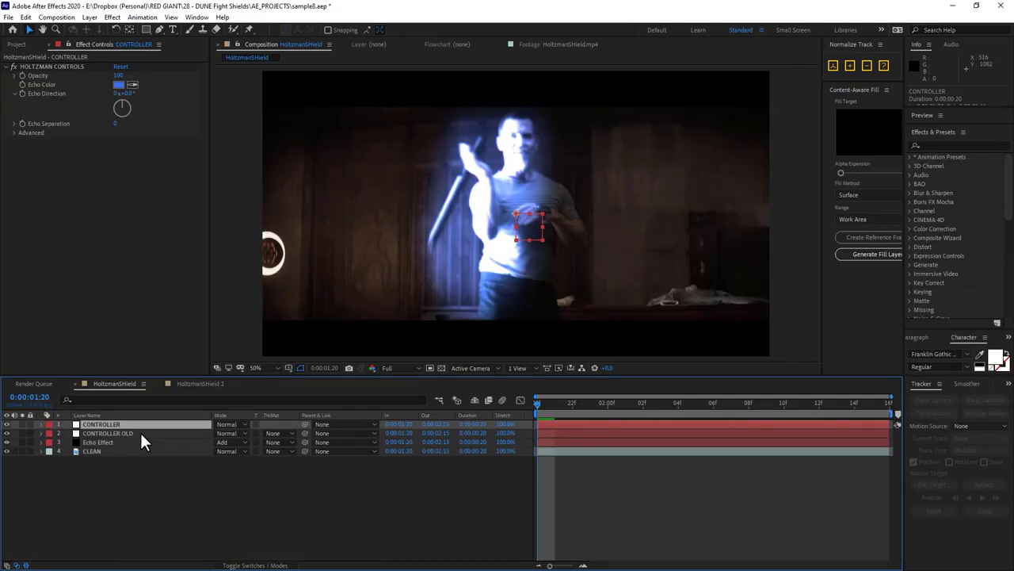
Delete the CONTROLLER OLD layer and select CONTROLLER.
click(139, 432)
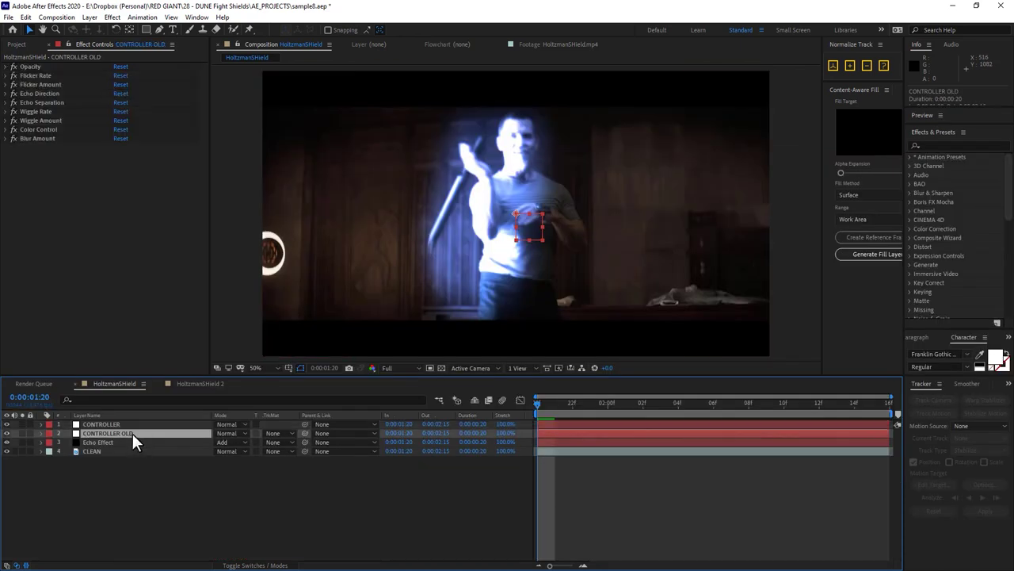
key(Delete)
click(126, 424)
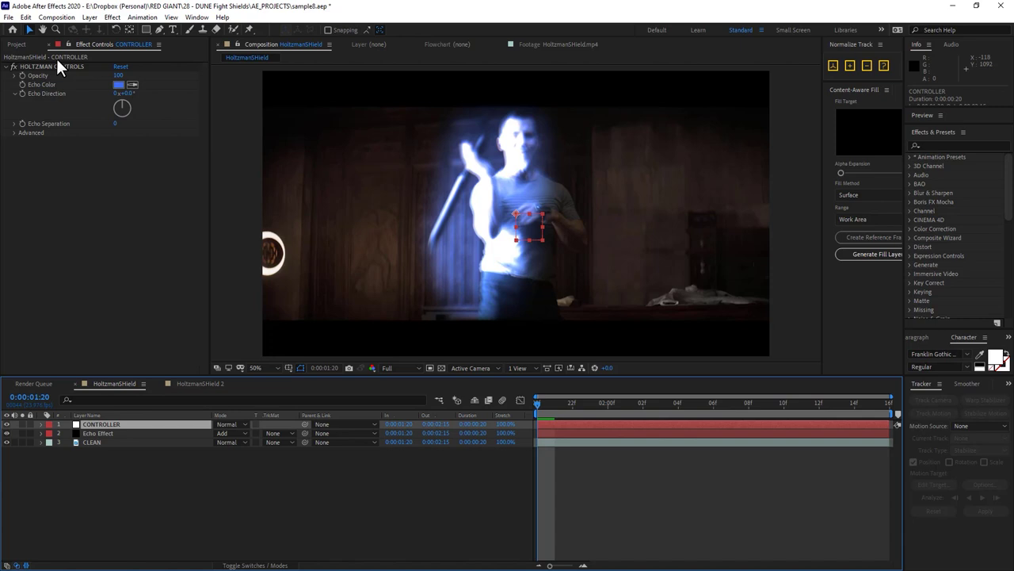
On HOLTZMAN CONTROLS, set Echo Direction to 90° and raise Echo Separation to 45.
click(47, 66)
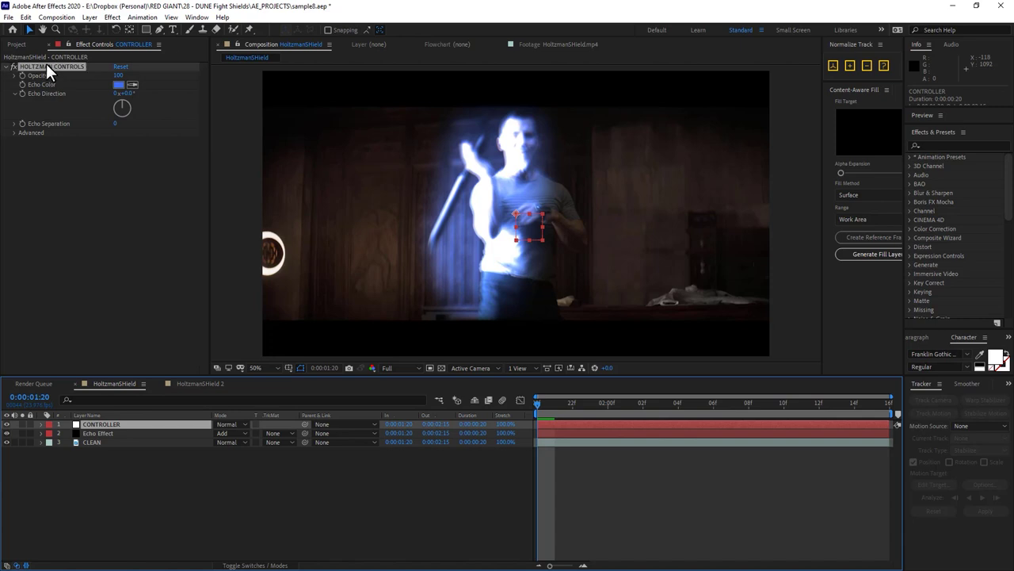
click(145, 111)
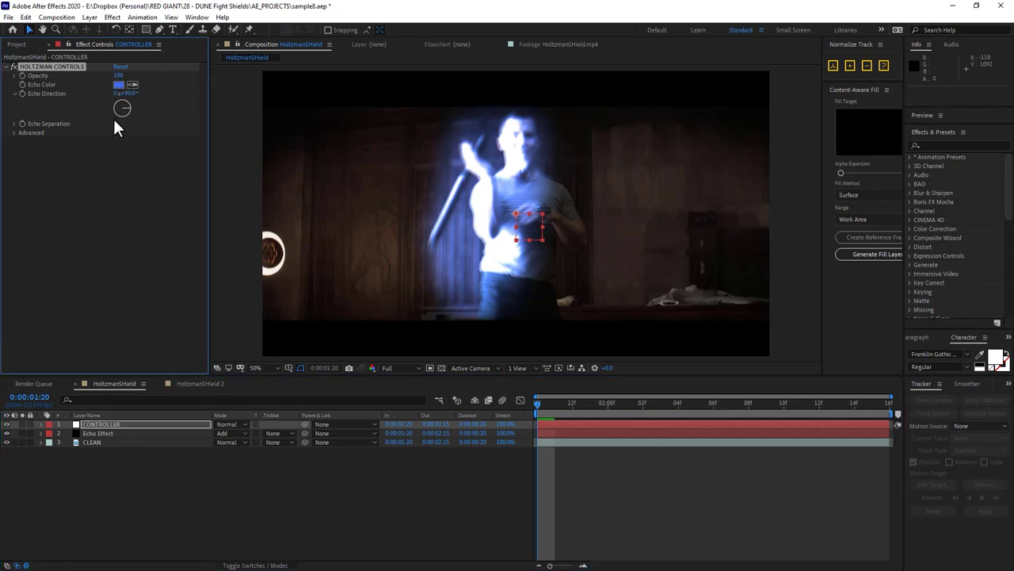
drag(141, 124, 371, 127)
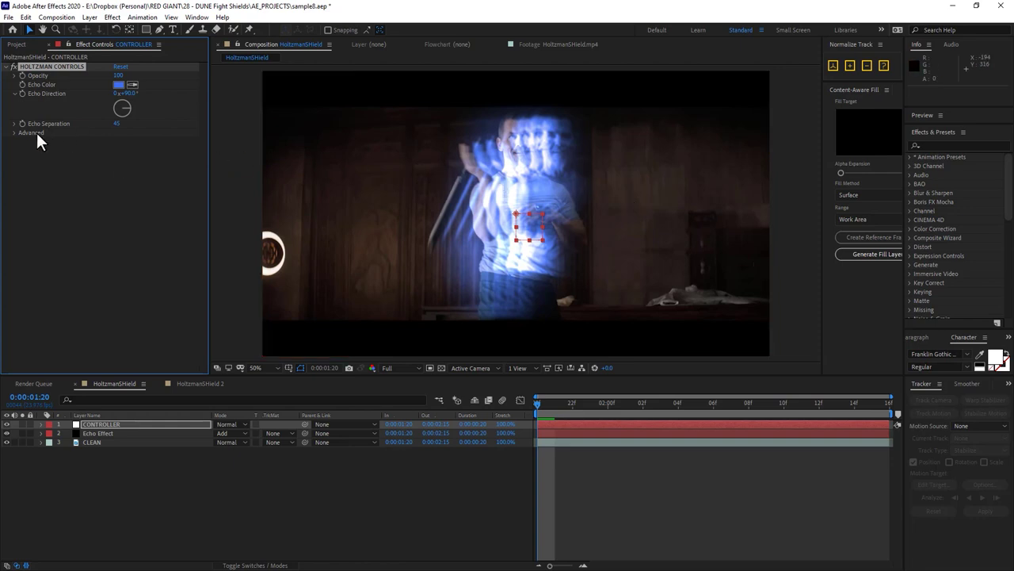
click(15, 133)
click(118, 76)
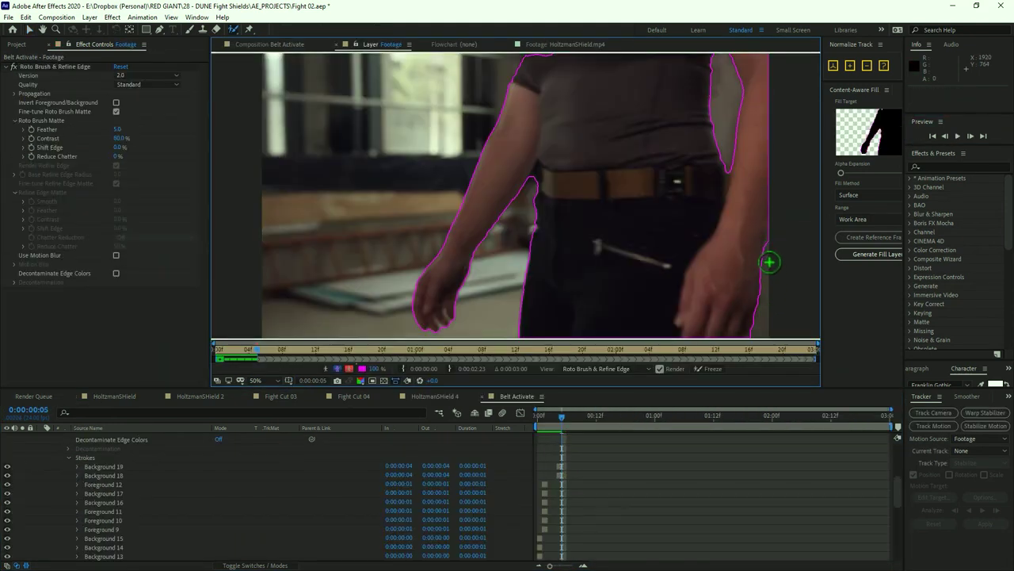
Paint a foreground Roto Brush stroke along the figure's side and propagate the matte.
drag(768, 262, 674, 165)
key(space)
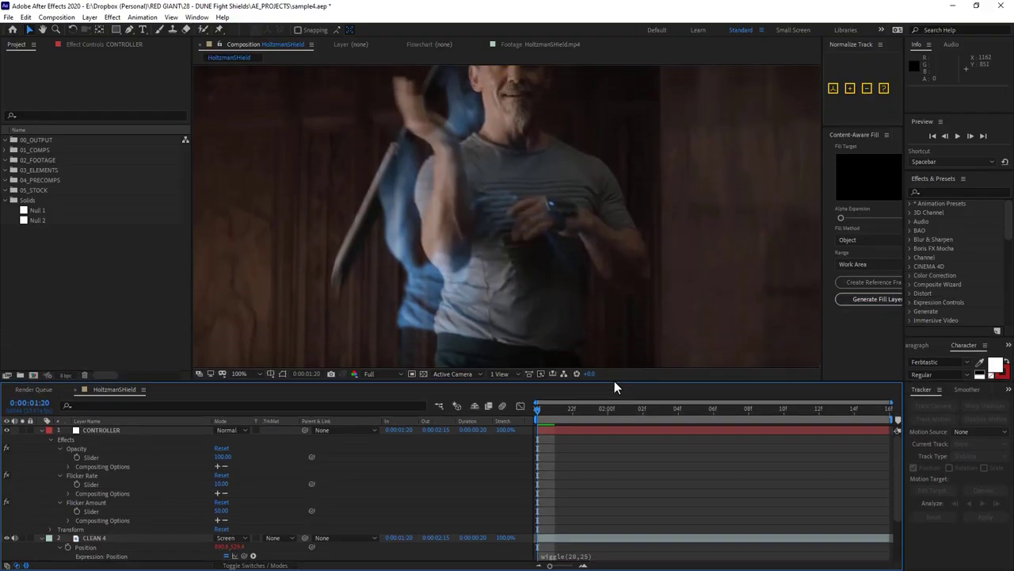
Set the Opacity slider to 0 and scrub frames around 2:01 to check the result.
scroll(501, 280, down, 2)
click(223, 458)
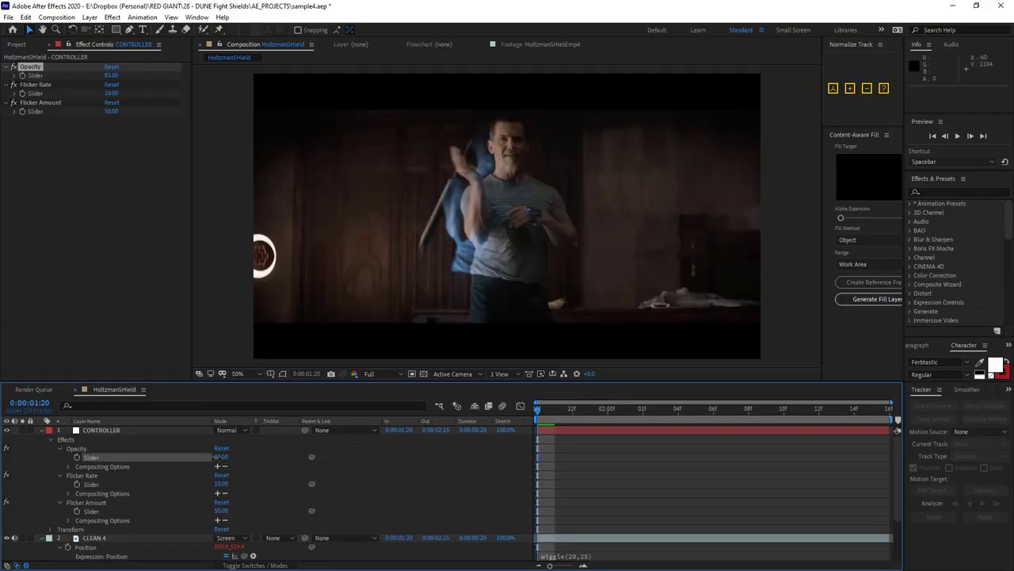
text(0)
key(Return)
drag(557, 418, 676, 424)
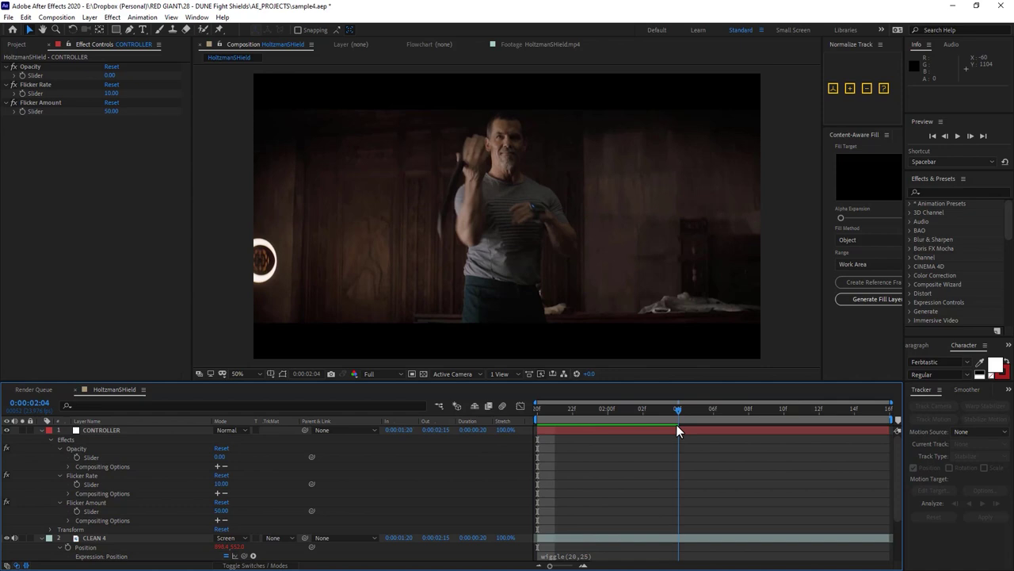
scroll(353, 523, down, 2)
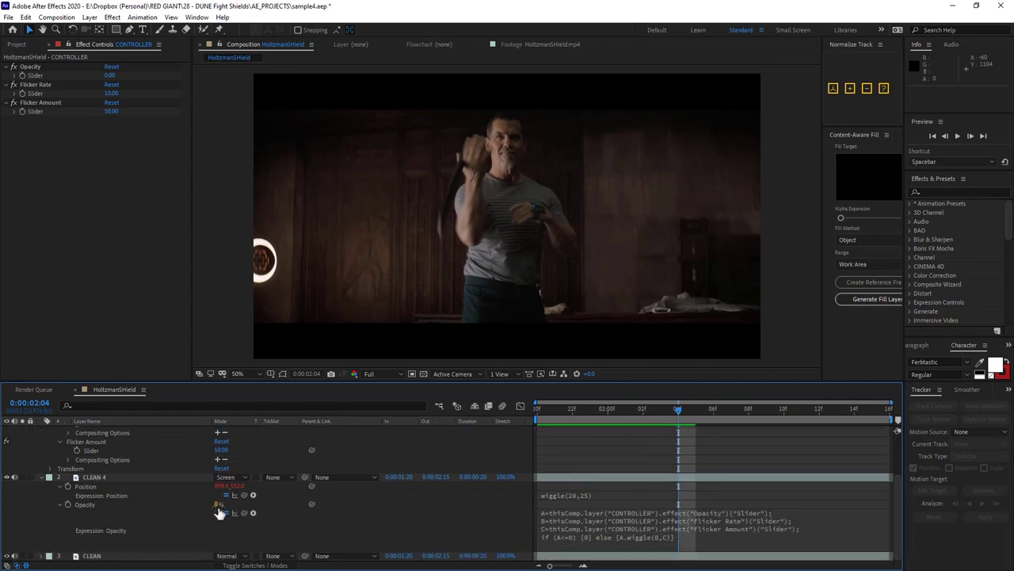
drag(687, 414, 771, 431)
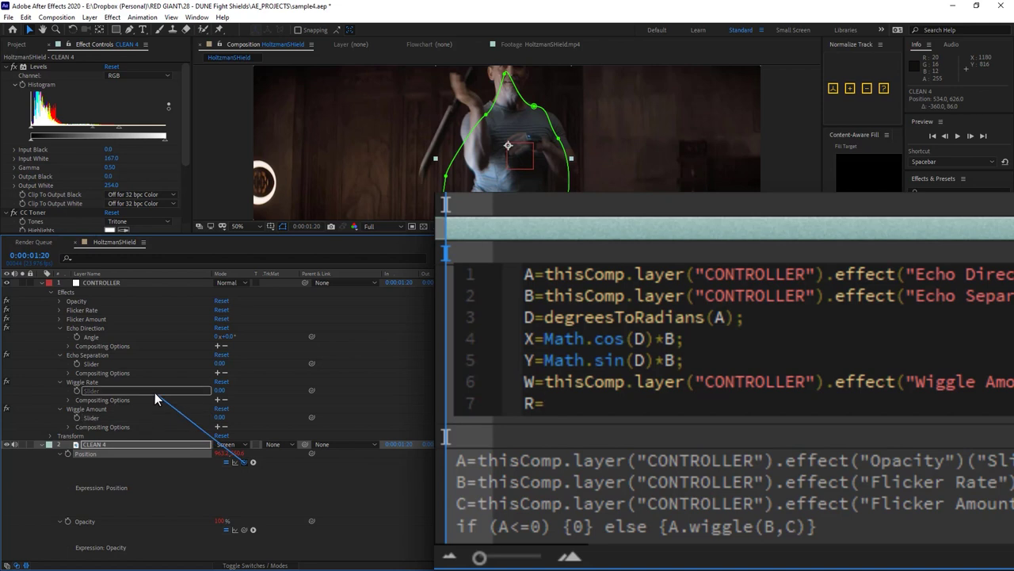
Link expression line 7 to Wiggle Rate; give the Opacity control precision 0, default 100.
drag(155, 392, 155, 392)
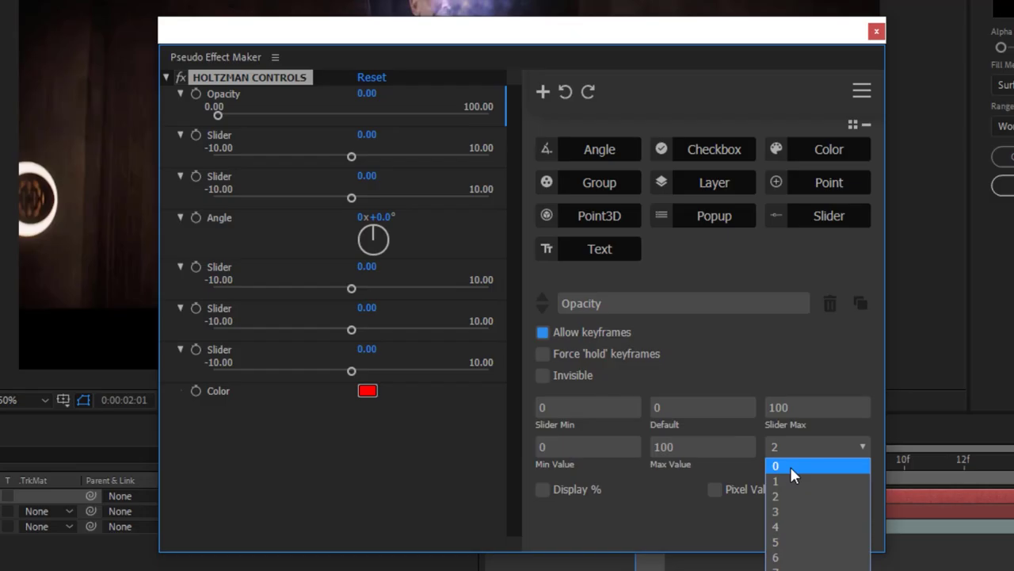
click(785, 465)
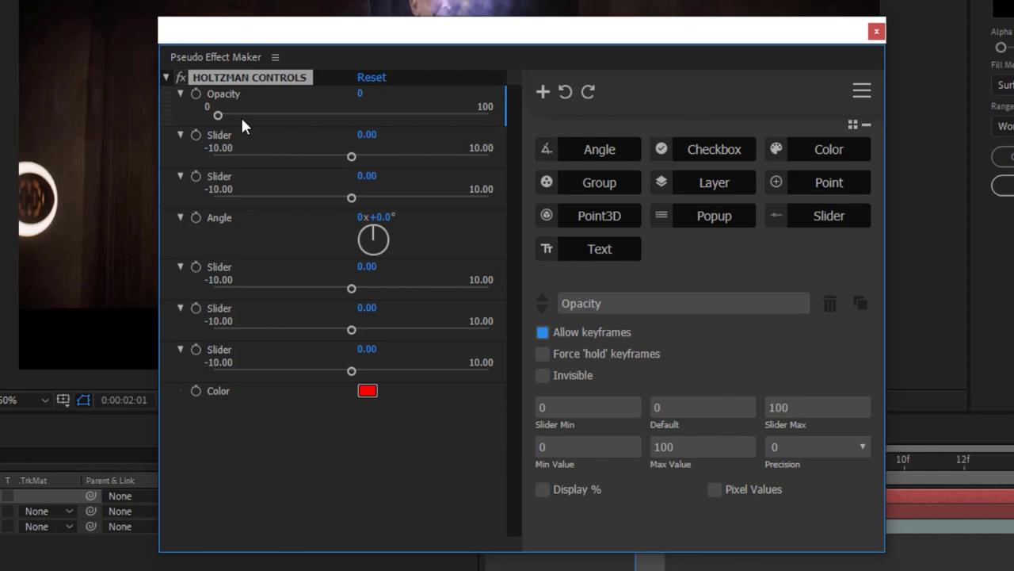
drag(220, 116, 535, 122)
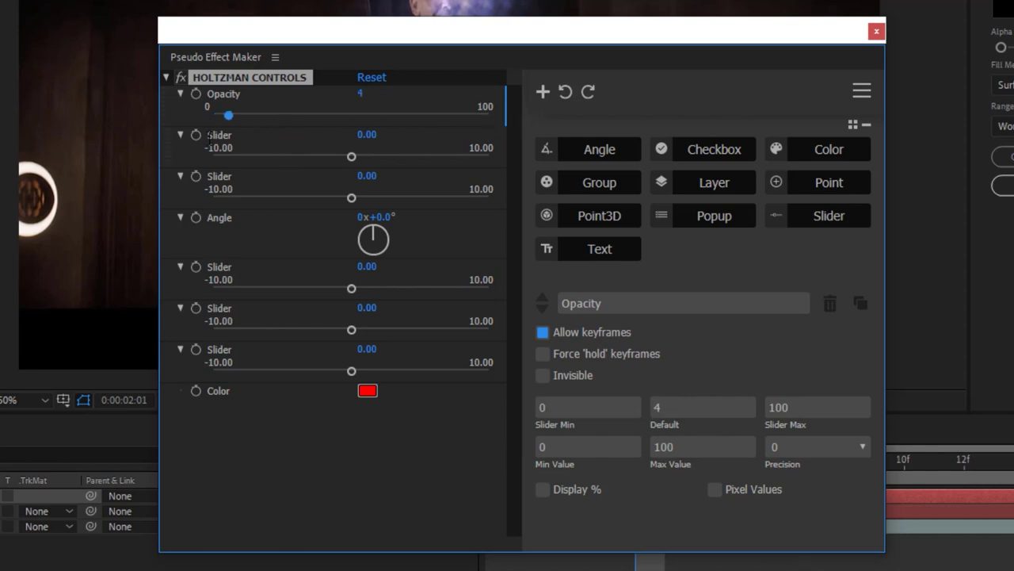